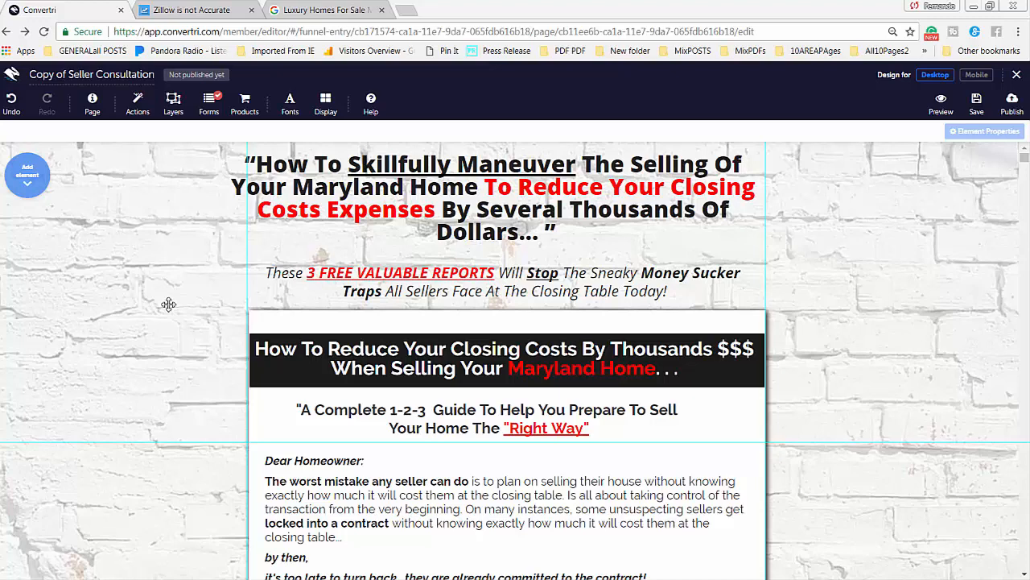
Review the whole seller consultation page, from the headline through the three free report sections to the closing recap
{"action": "left_click", "coordinate": [810, 329]}
{"action": "scroll", "coordinate": [819, 350], "scroll_direction": "down", "scroll_amount": 3}
{"action": "scroll", "coordinate": [819, 351], "scroll_direction": "up", "scroll_amount": 3}
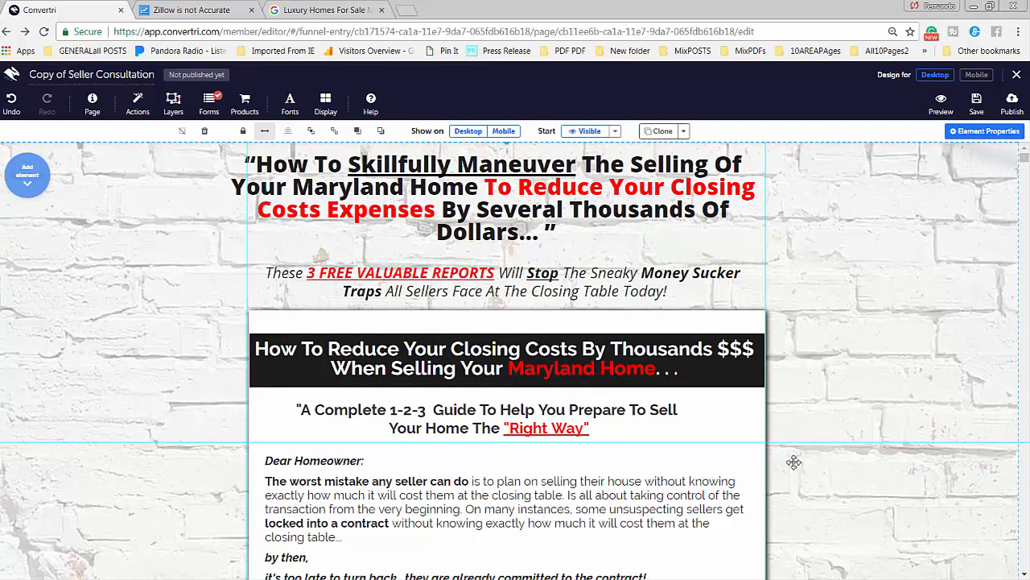
{"action": "scroll", "coordinate": [794, 474], "scroll_direction": "down", "scroll_amount": 5}
{"action": "scroll", "coordinate": [808, 484], "scroll_direction": "down", "scroll_amount": 5}
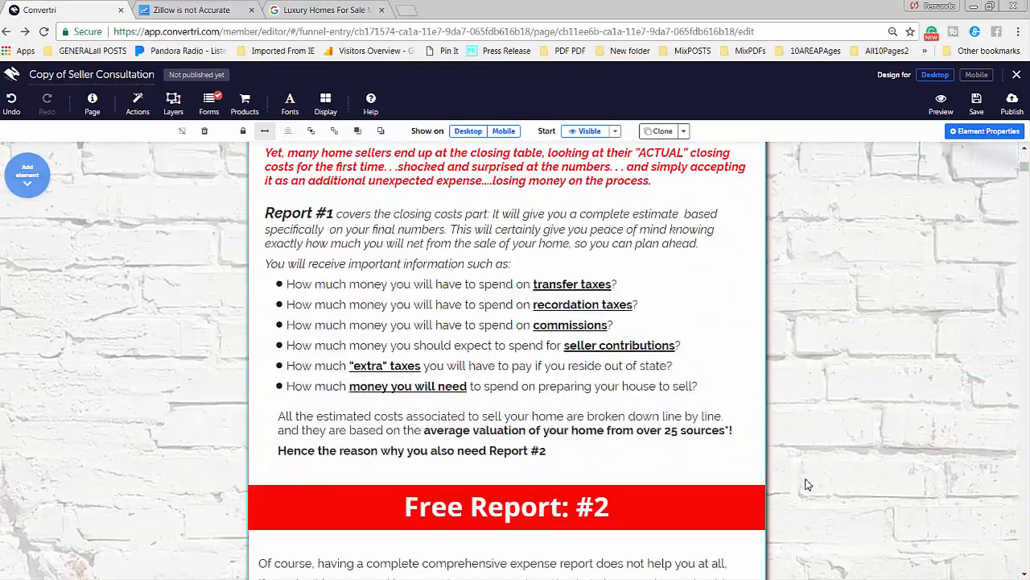
{"action": "scroll", "coordinate": [809, 485], "scroll_direction": "up", "scroll_amount": 2}
{"action": "scroll", "coordinate": [812, 488], "scroll_direction": "down", "scroll_amount": 3}
{"action": "scroll", "coordinate": [812, 487], "scroll_direction": "down", "scroll_amount": 10}
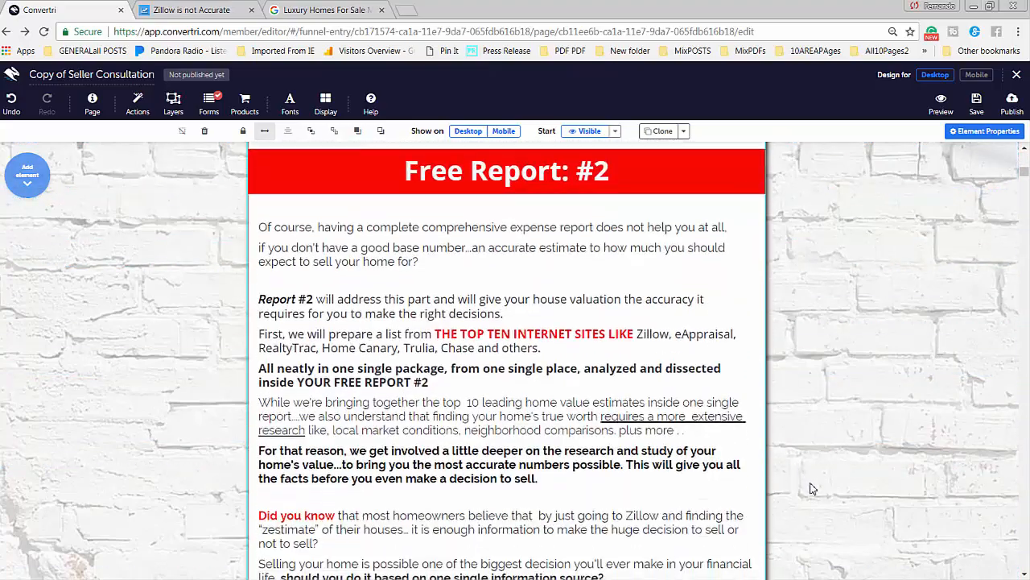
{"action": "scroll", "coordinate": [813, 492], "scroll_direction": "down", "scroll_amount": 13}
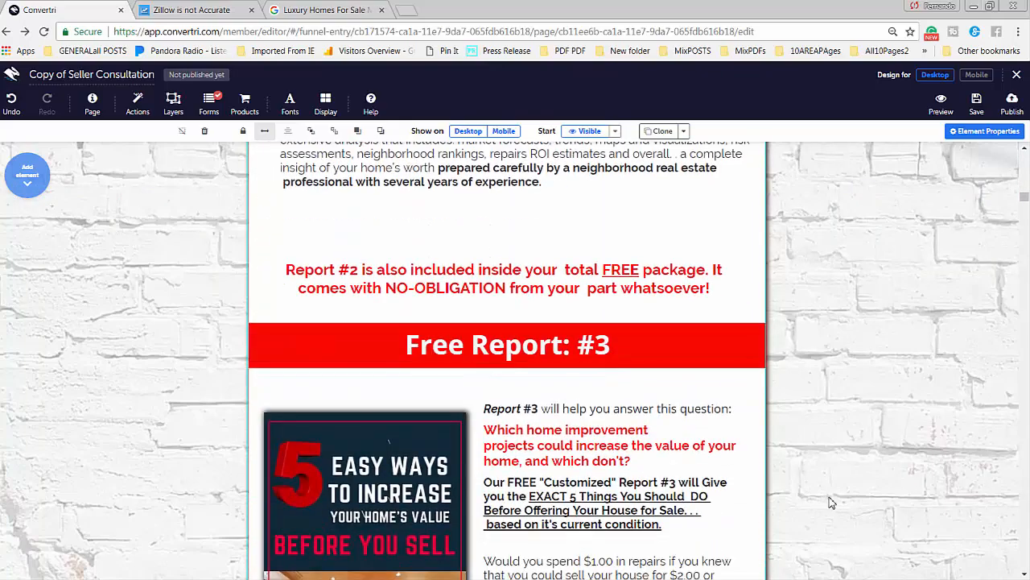
{"action": "scroll", "coordinate": [829, 504], "scroll_direction": "down", "scroll_amount": 5}
{"action": "scroll", "coordinate": [836, 510], "scroll_direction": "down", "scroll_amount": 3}
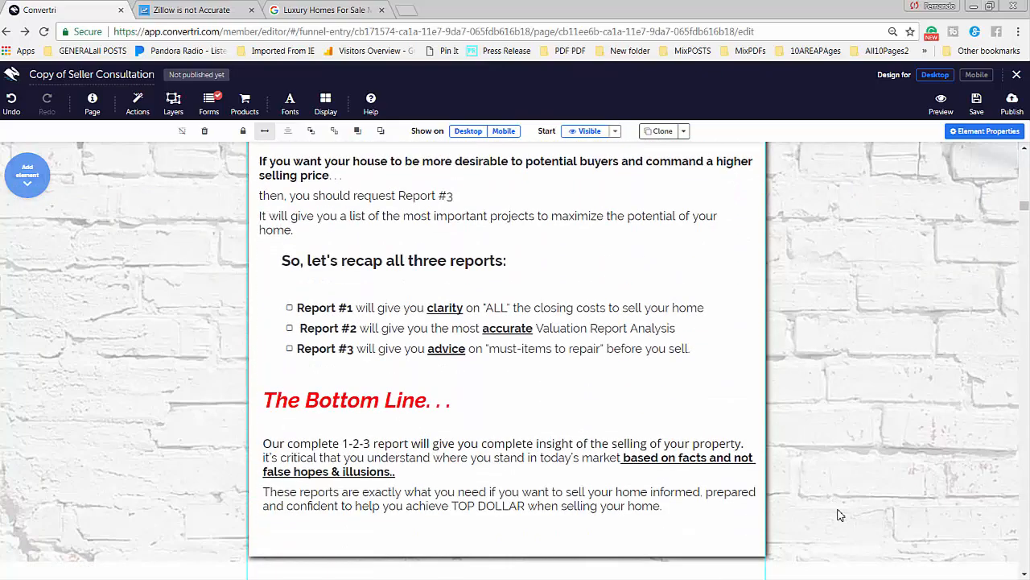
{"action": "scroll", "coordinate": [838, 509], "scroll_direction": "up", "scroll_amount": 10}
{"action": "scroll", "coordinate": [838, 509], "scroll_direction": "up", "scroll_amount": 8}
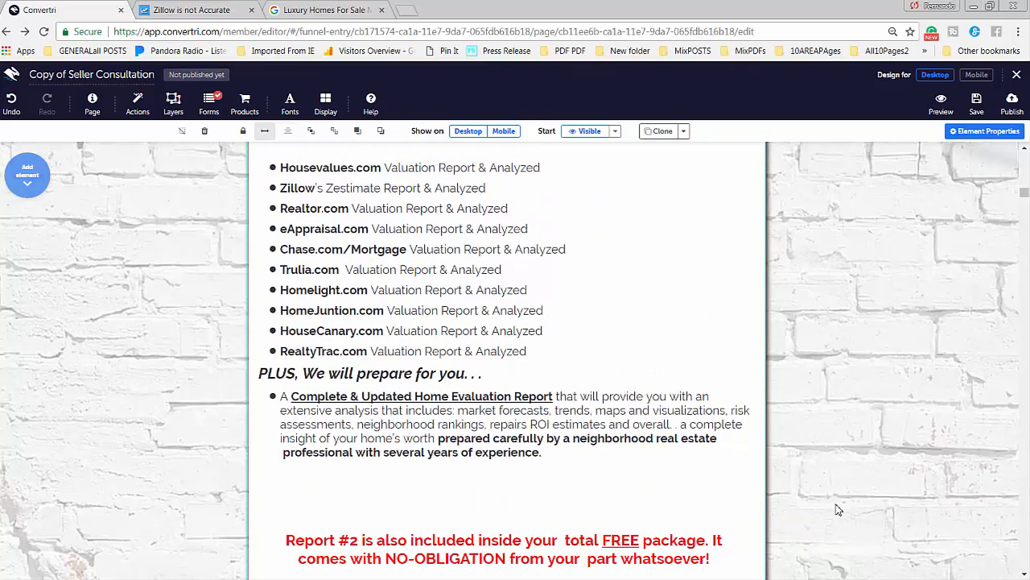
{"action": "scroll", "coordinate": [843, 515], "scroll_direction": "up", "scroll_amount": 10}
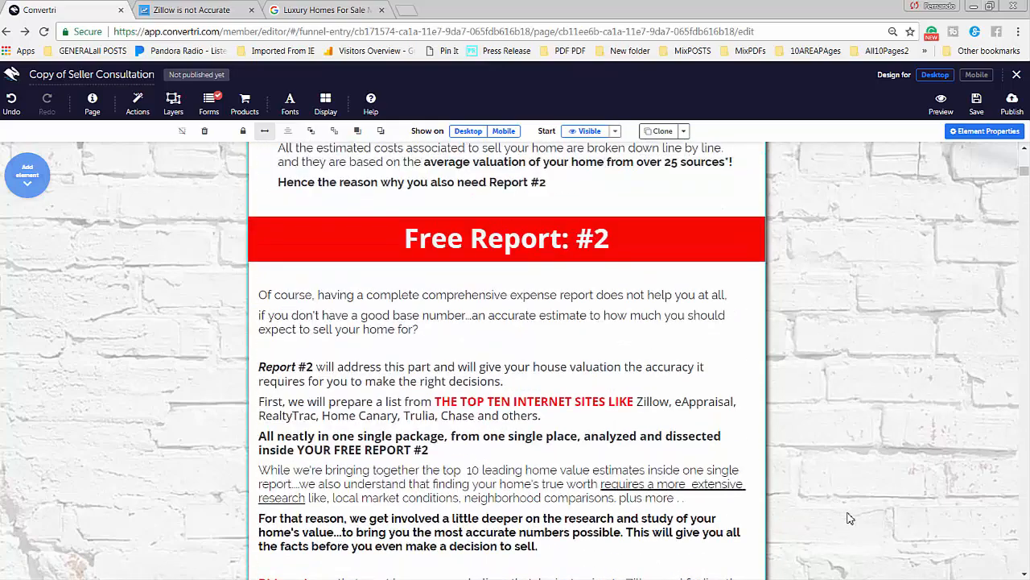
{"action": "scroll", "coordinate": [847, 508], "scroll_direction": "up", "scroll_amount": 10}
{"action": "scroll", "coordinate": [846, 493], "scroll_direction": "up", "scroll_amount": 5}
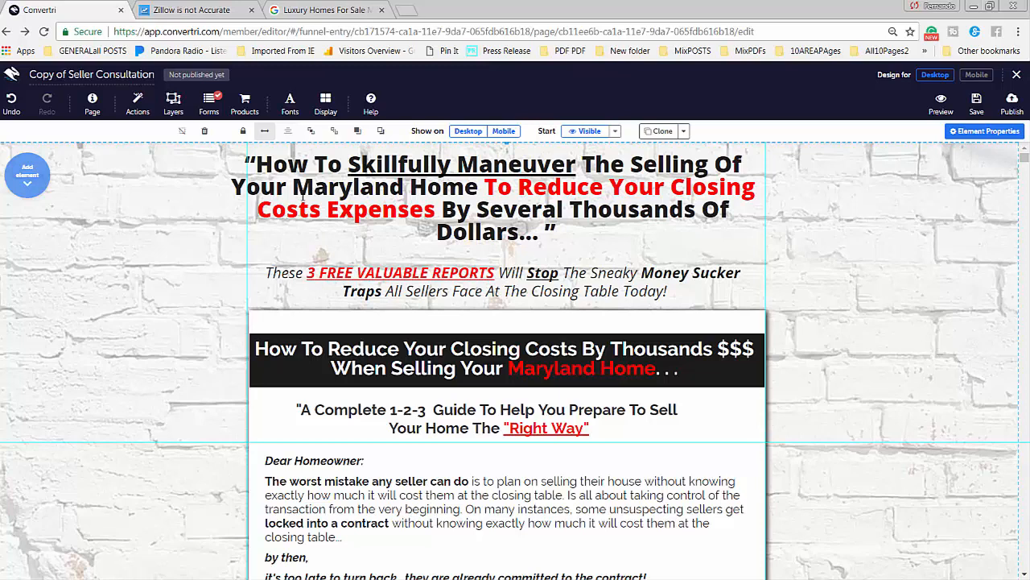
Replace the word "Maryland" with "Florida" in the main headline
{"action": "left_click", "coordinate": [291, 187]}
{"action": "left_click_drag", "start_coordinate": [292, 187], "coordinate": [403, 187]}
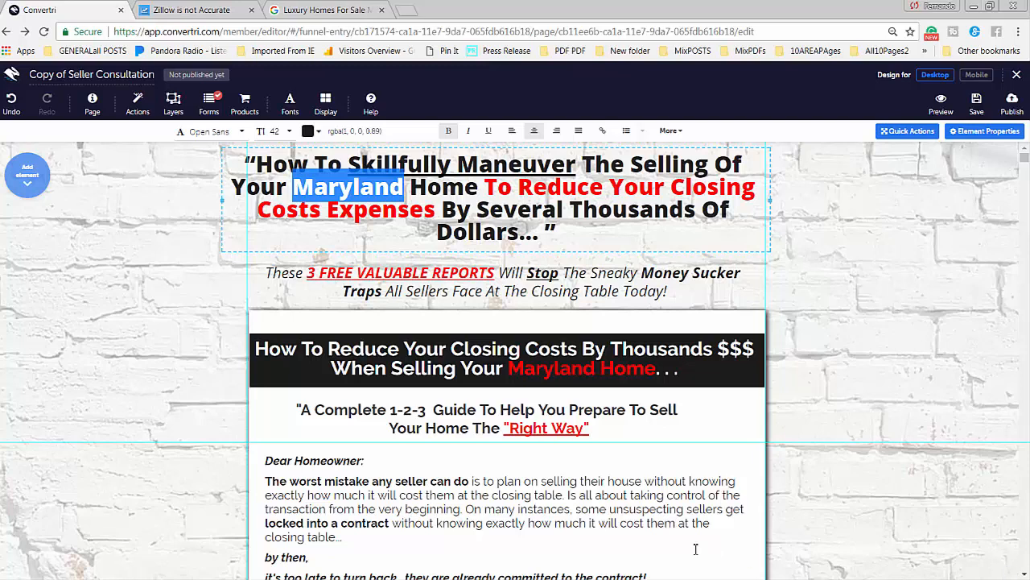
{"action": "key", "text": "BackSpace"}
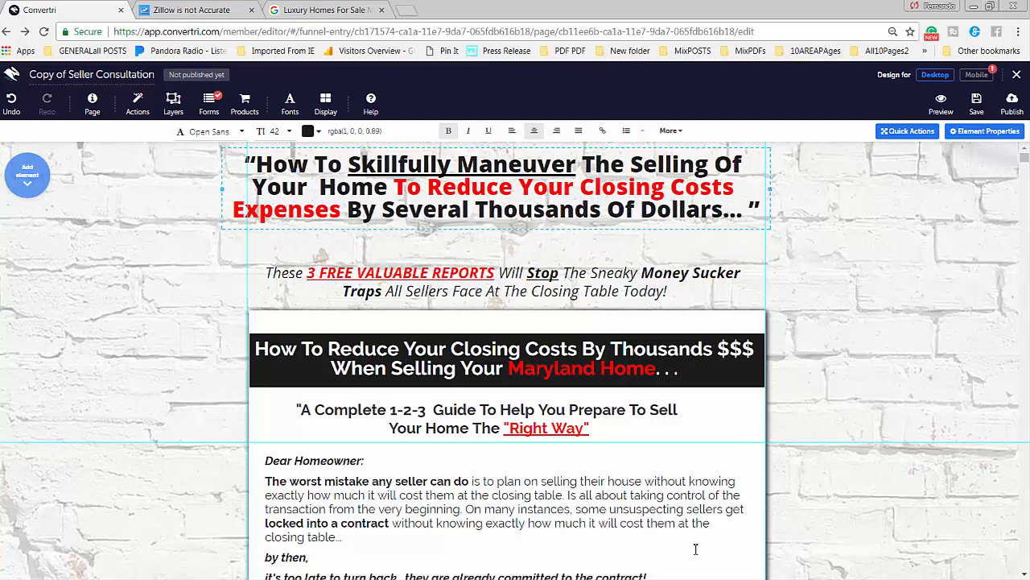
{"action": "type", "text": "Flo"}
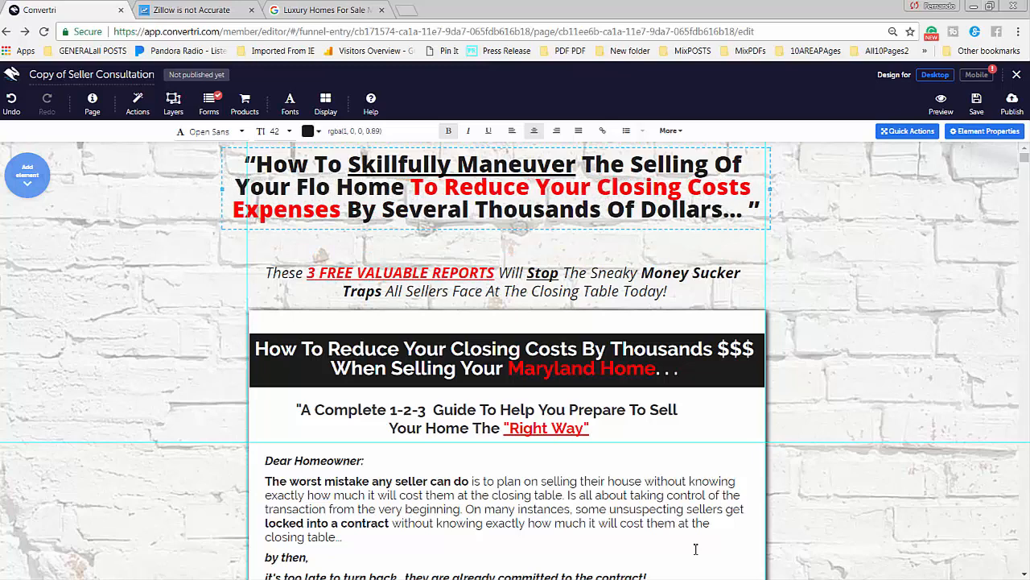
{"action": "type", "text": "rida"}
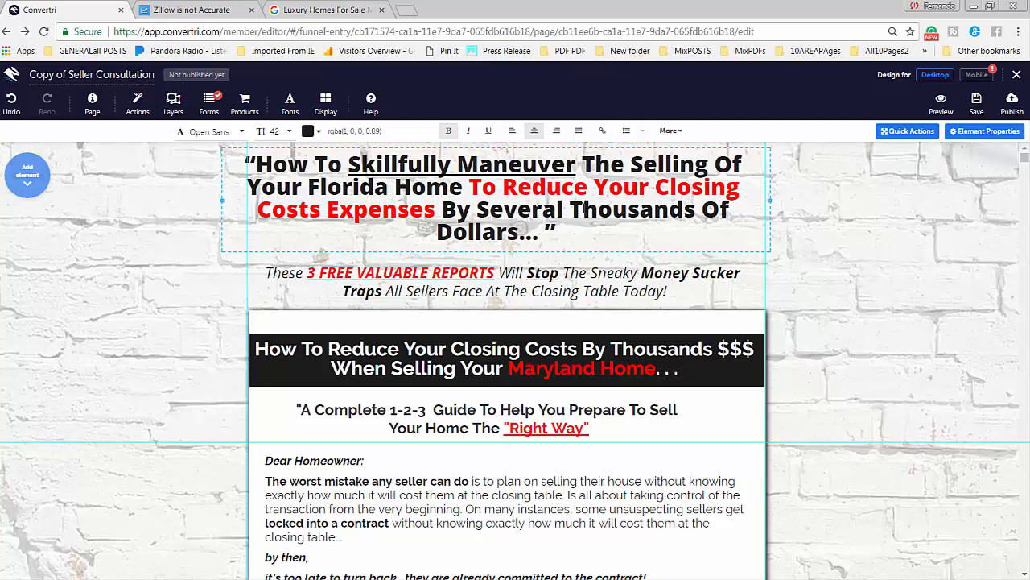
Move the "These 3 FREE VALUABLE REPORTS" subheadline and the content below it down to open a gap under the headline
{"action": "left_click", "coordinate": [489, 250]}
{"action": "left_click", "coordinate": [465, 266]}
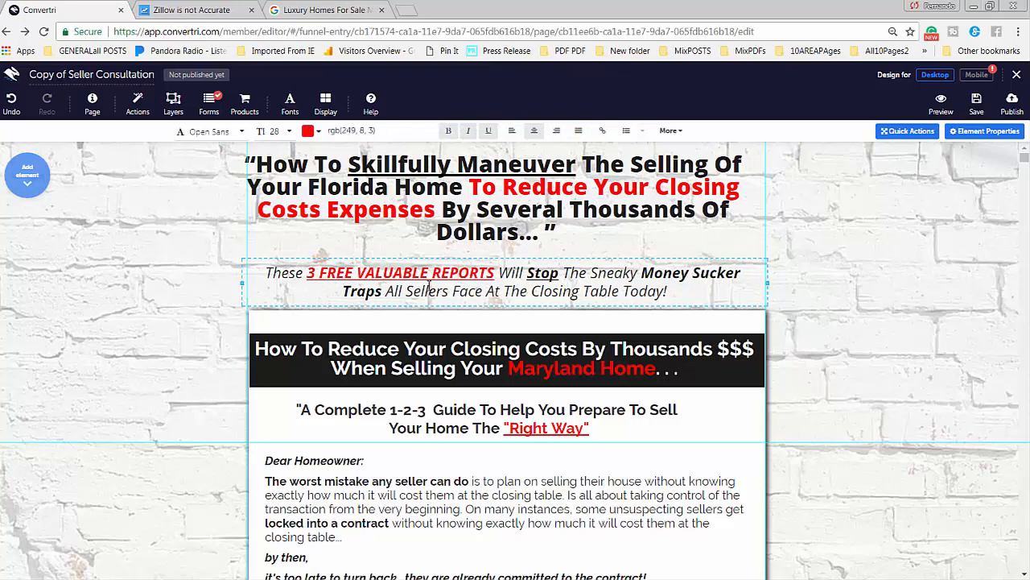
{"action": "left_click", "coordinate": [497, 256]}
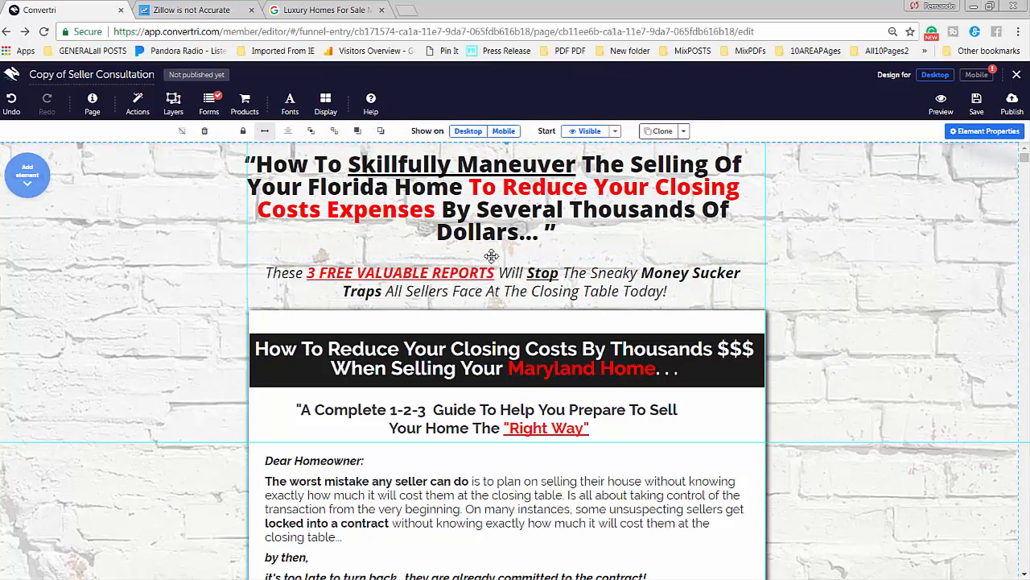
{"action": "left_click", "coordinate": [486, 275]}
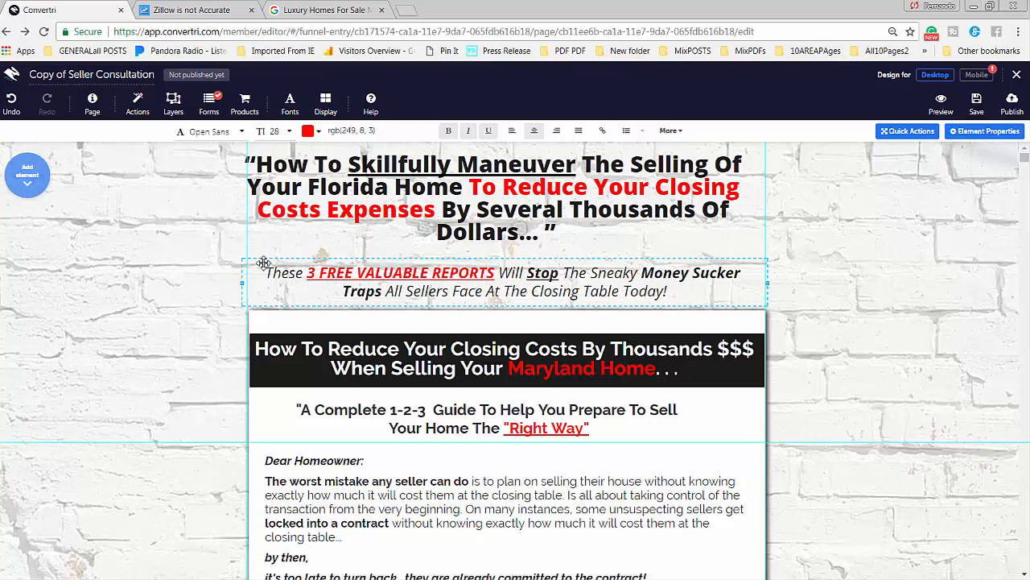
{"action": "left_click_drag", "start_coordinate": [263, 262], "coordinate": [393, 364]}
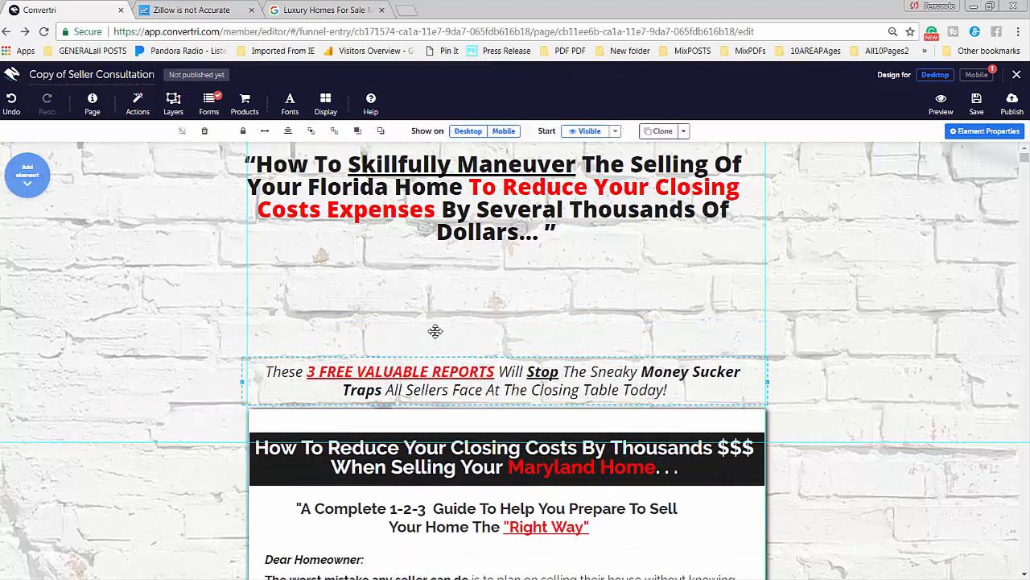
Add an image element below the headline using the dog picture from the media gallery's home folder
{"action": "left_click", "coordinate": [34, 182]}
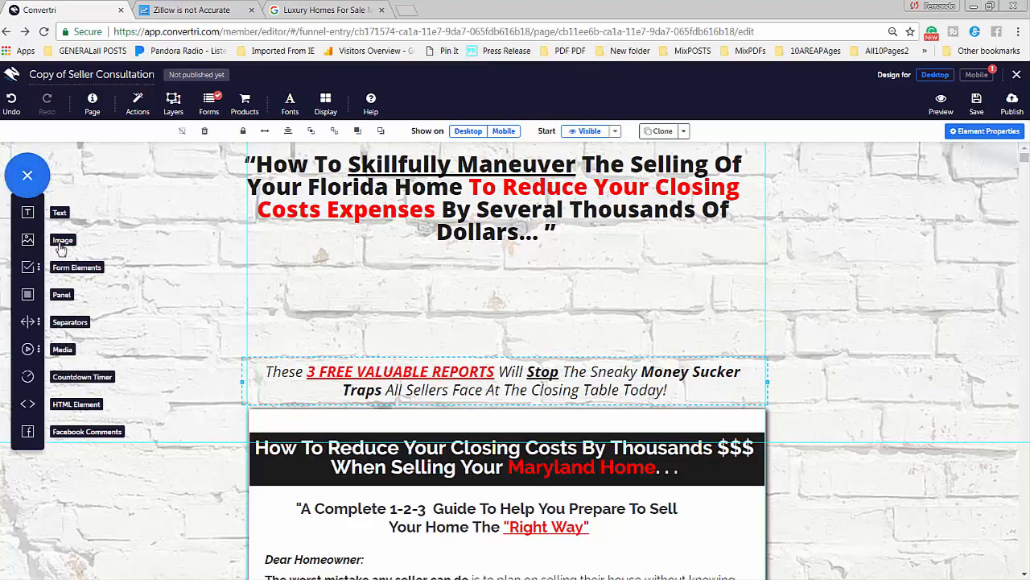
{"action": "left_click_drag", "start_coordinate": [29, 242], "coordinate": [495, 303]}
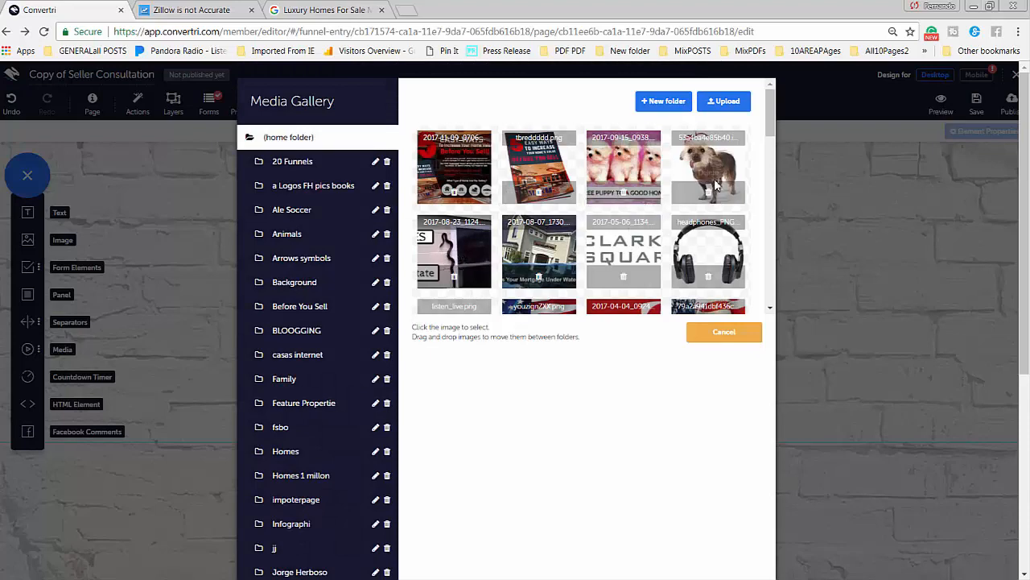
{"action": "left_click", "coordinate": [704, 177]}
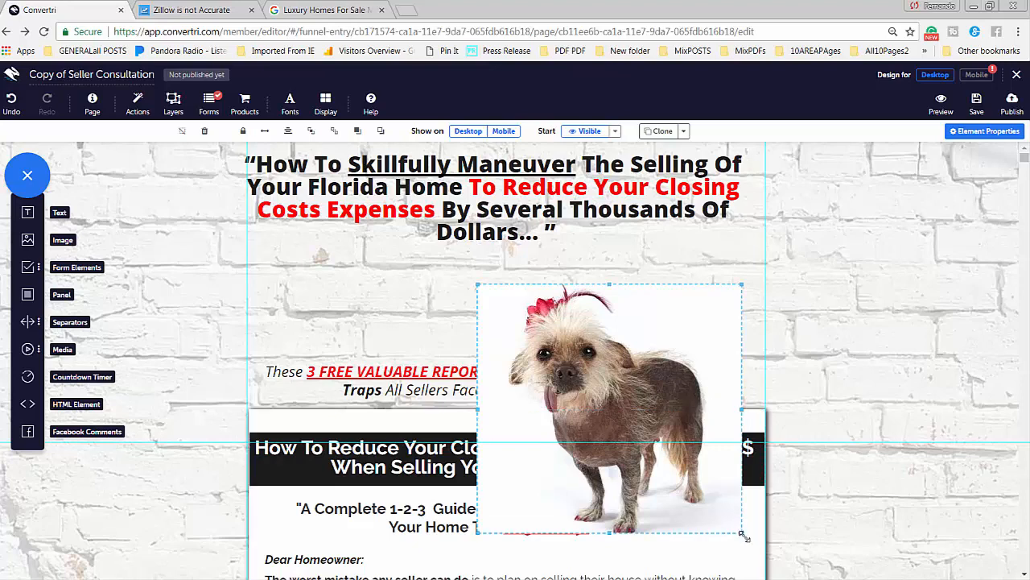
Shrink the dog image to fit between the headline and subheadline, widen it slightly, and place it near the content area's left edge
{"action": "left_click_drag", "start_coordinate": [740, 533], "coordinate": [568, 306]}
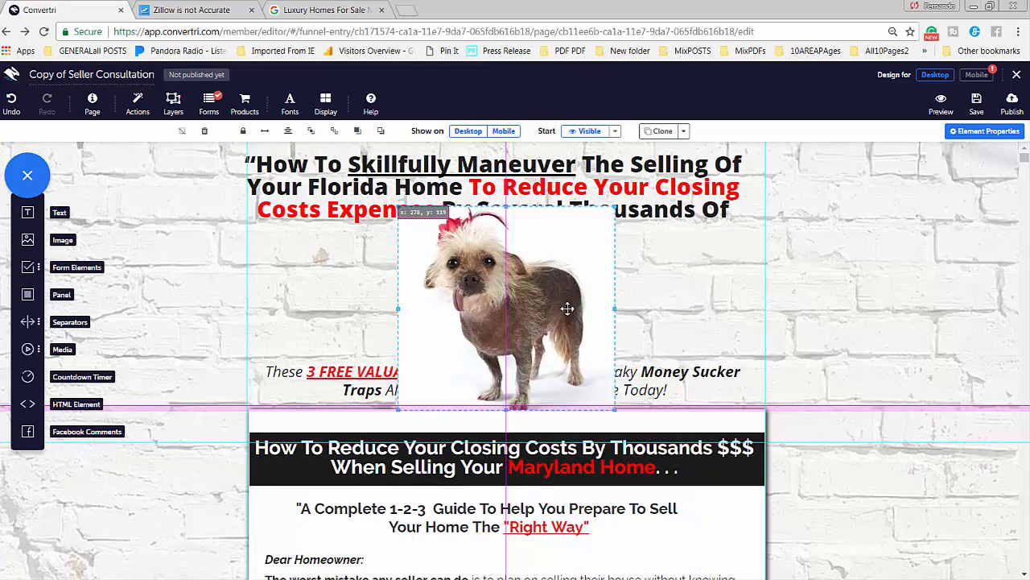
{"action": "left_click_drag", "start_coordinate": [617, 414], "coordinate": [515, 315]}
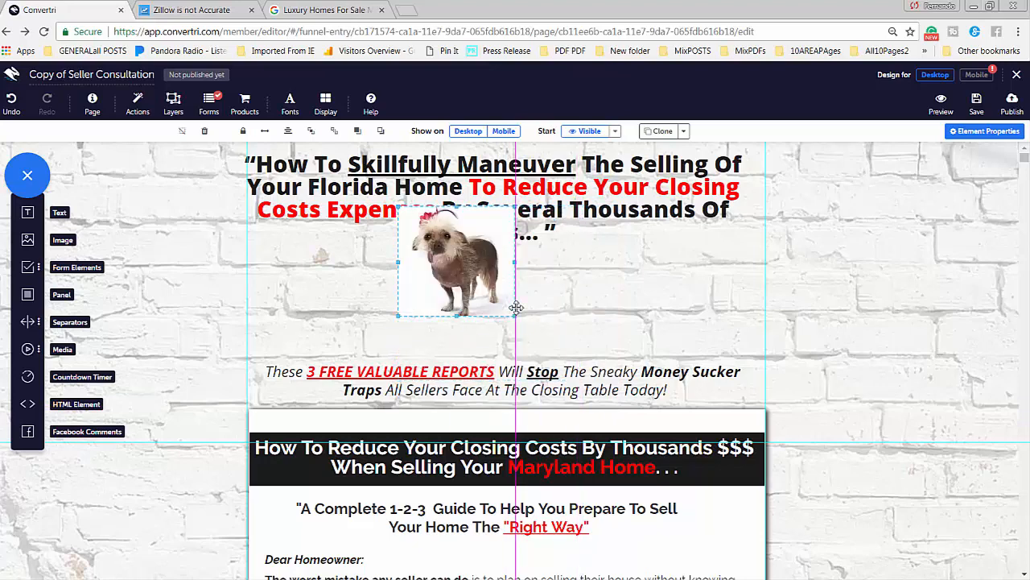
{"action": "left_click_drag", "start_coordinate": [477, 278], "coordinate": [499, 318]}
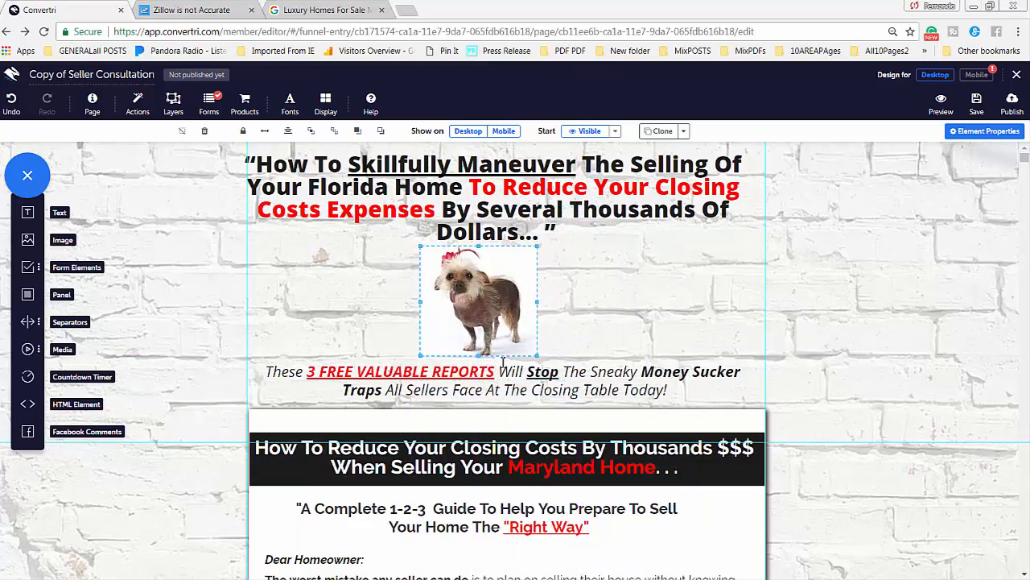
{"action": "mouse_move", "coordinate": [533, 303]}
{"action": "left_mouse_down"}
{"action": "mouse_move", "coordinate": [713, 299]}
{"action": "mouse_move", "coordinate": [506, 304]}
{"action": "mouse_move", "coordinate": [548, 303]}
{"action": "left_mouse_up"}
{"action": "left_click_drag", "start_coordinate": [419, 317], "coordinate": [267, 317]}
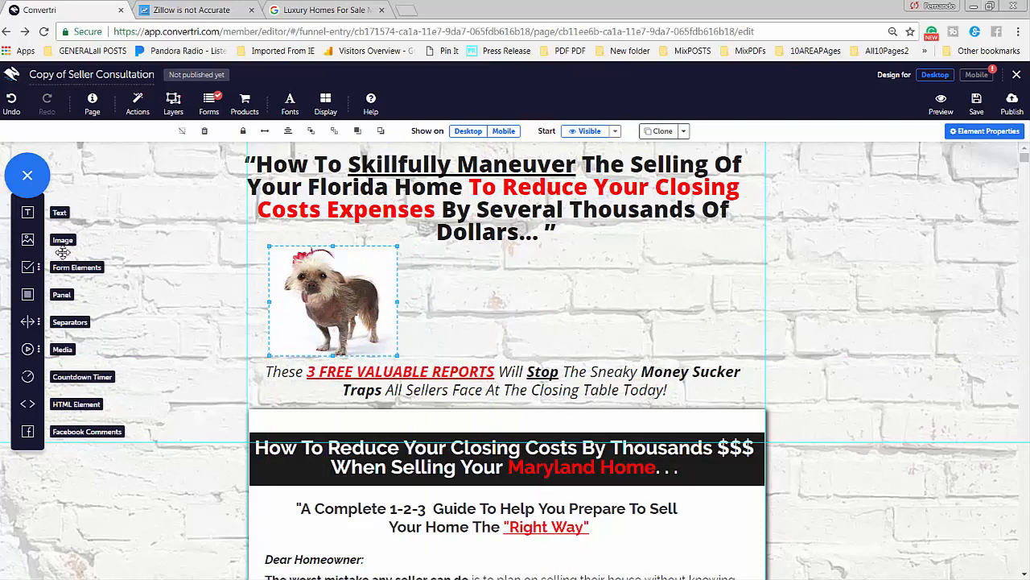
Add a text element reading "HELLO" to the right of the dog image, with font size 40 and bold
{"action": "left_click_drag", "start_coordinate": [28, 212], "coordinate": [504, 290]}
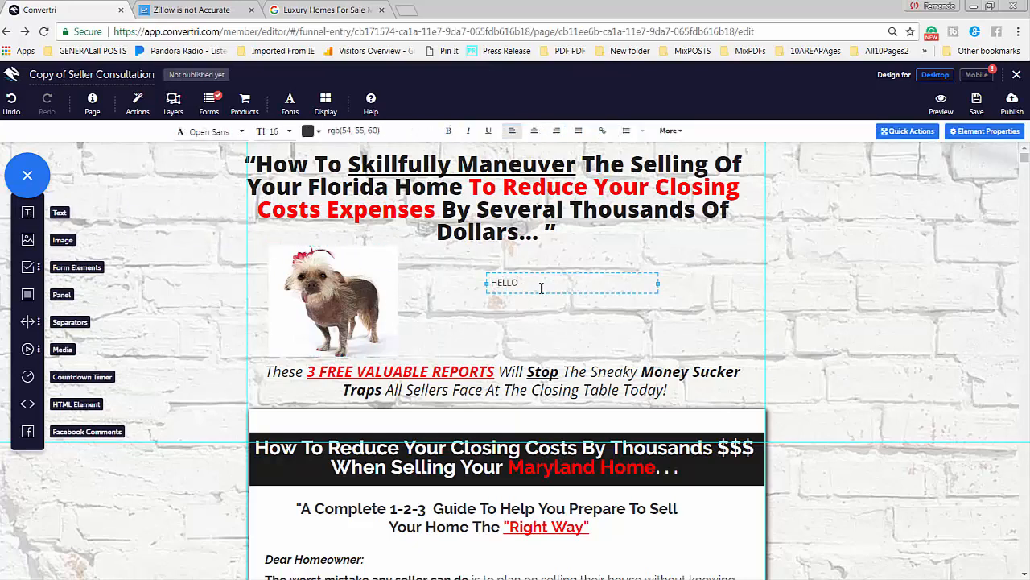
{"action": "double_click", "coordinate": [541, 288]}
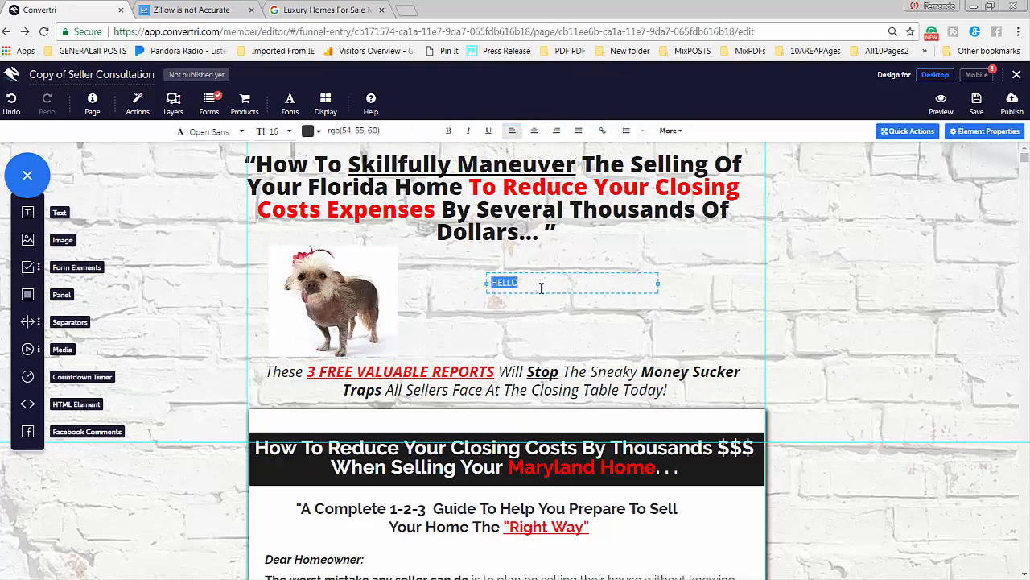
{"action": "left_click", "coordinate": [272, 135]}
{"action": "scroll", "coordinate": [273, 201], "scroll_direction": "down", "scroll_amount": 5}
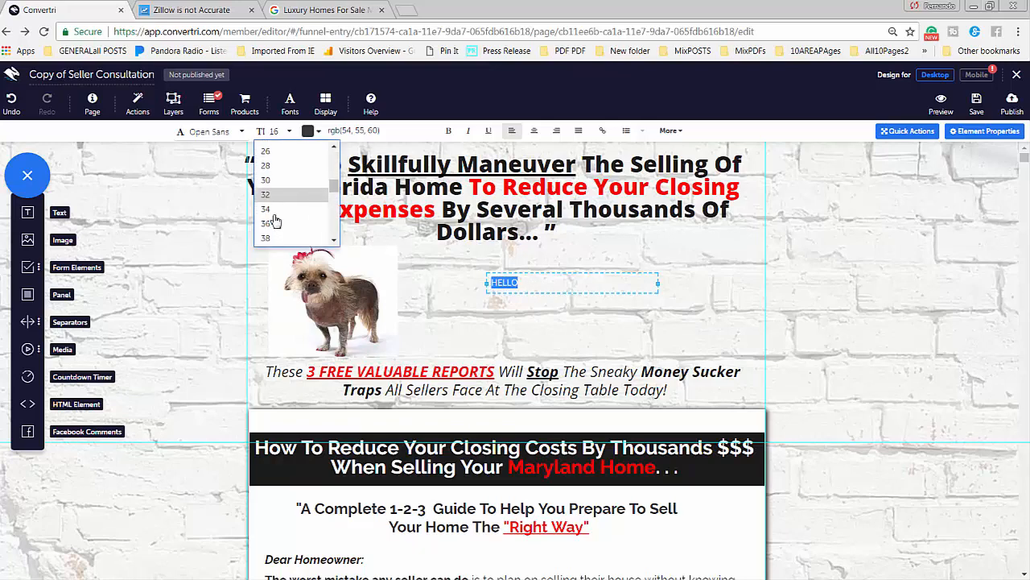
{"action": "left_click", "coordinate": [267, 211]}
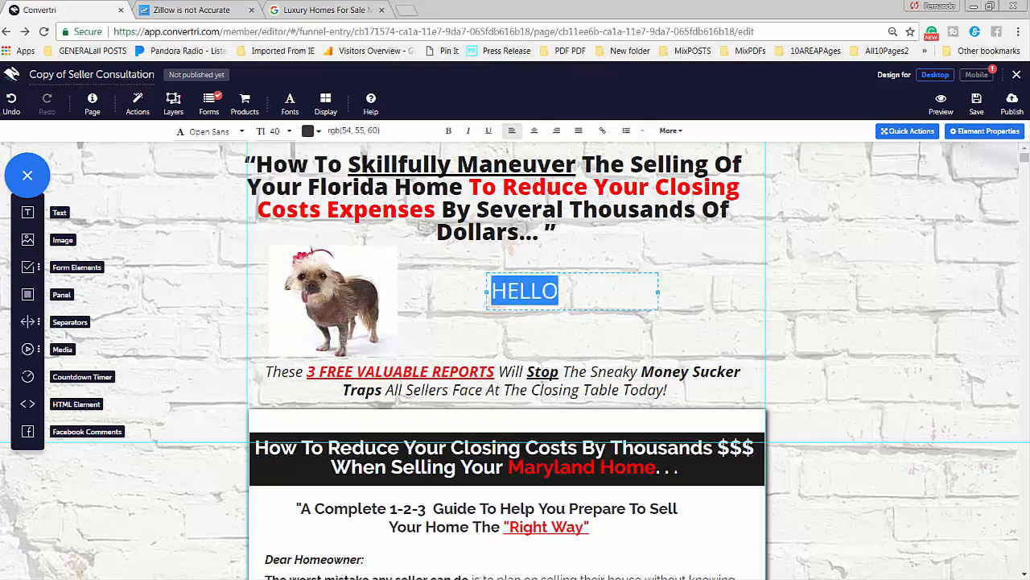
{"action": "left_click", "coordinate": [449, 131]}
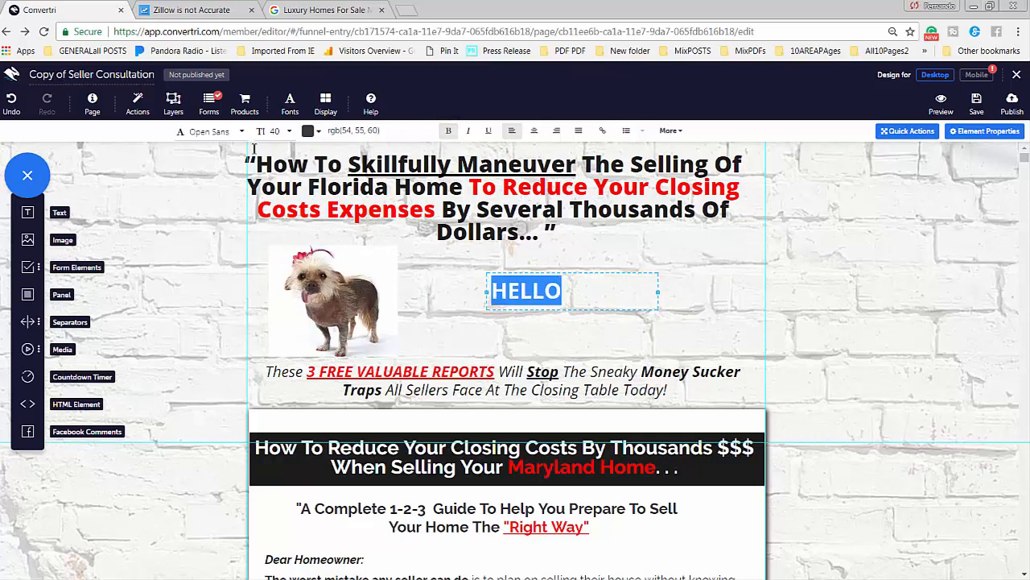
Try the Anton font on the "HELLO" text, and settle on Cinzel Decorative
{"action": "left_click", "coordinate": [213, 133]}
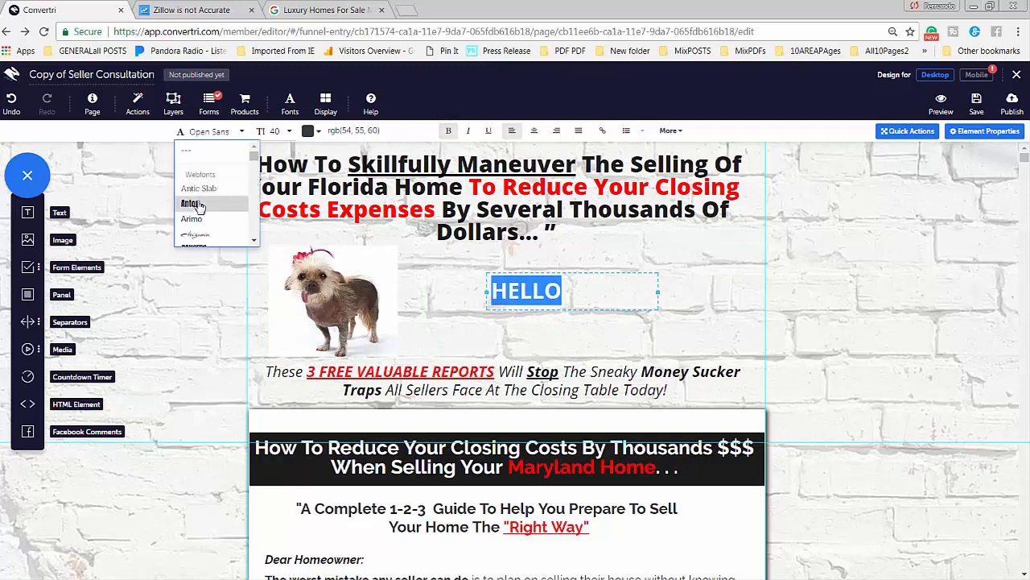
{"action": "left_click", "coordinate": [199, 205]}
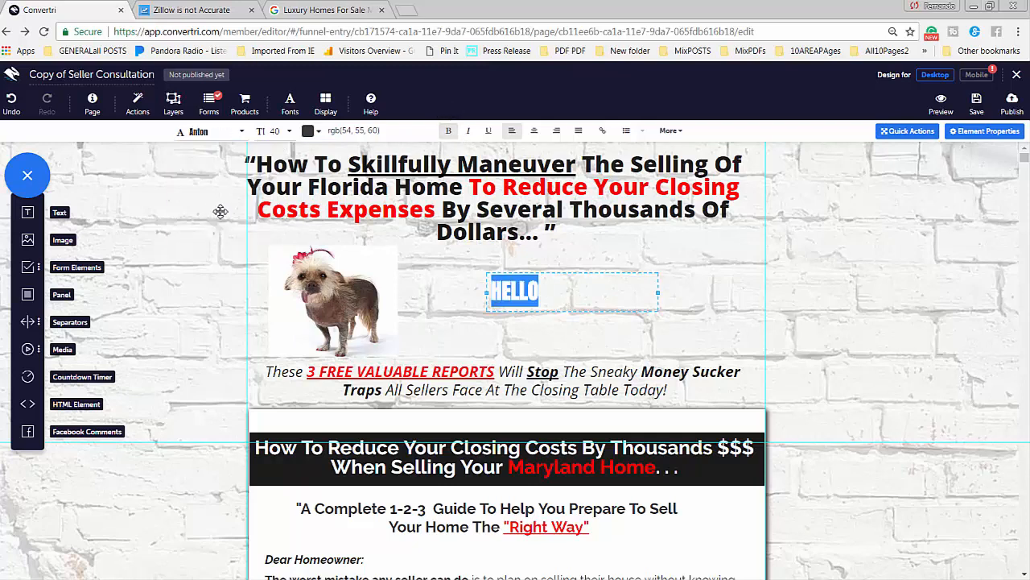
{"action": "left_click", "coordinate": [206, 131]}
{"action": "scroll", "coordinate": [206, 173], "scroll_direction": "down", "scroll_amount": 5}
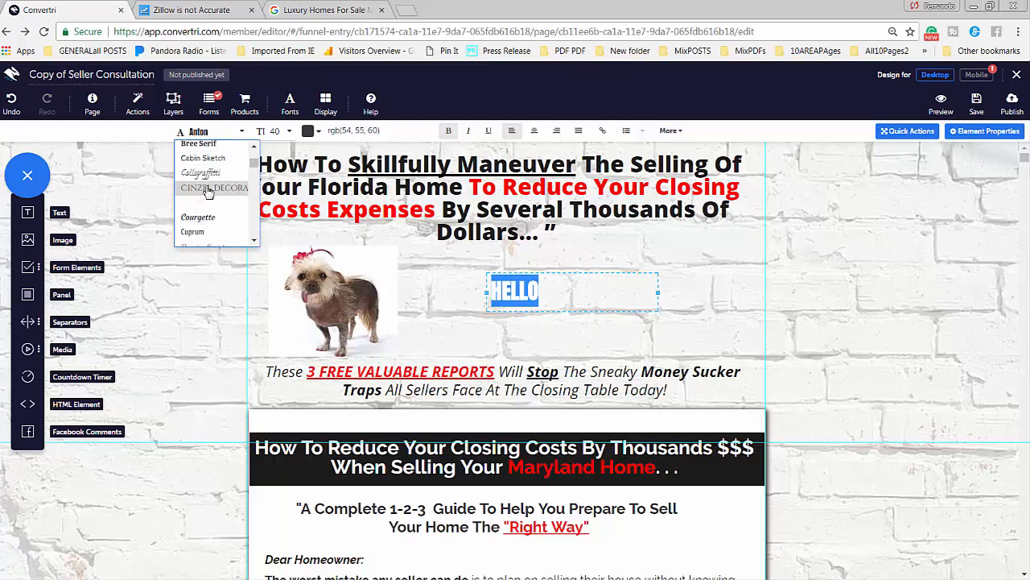
{"action": "left_click", "coordinate": [206, 189]}
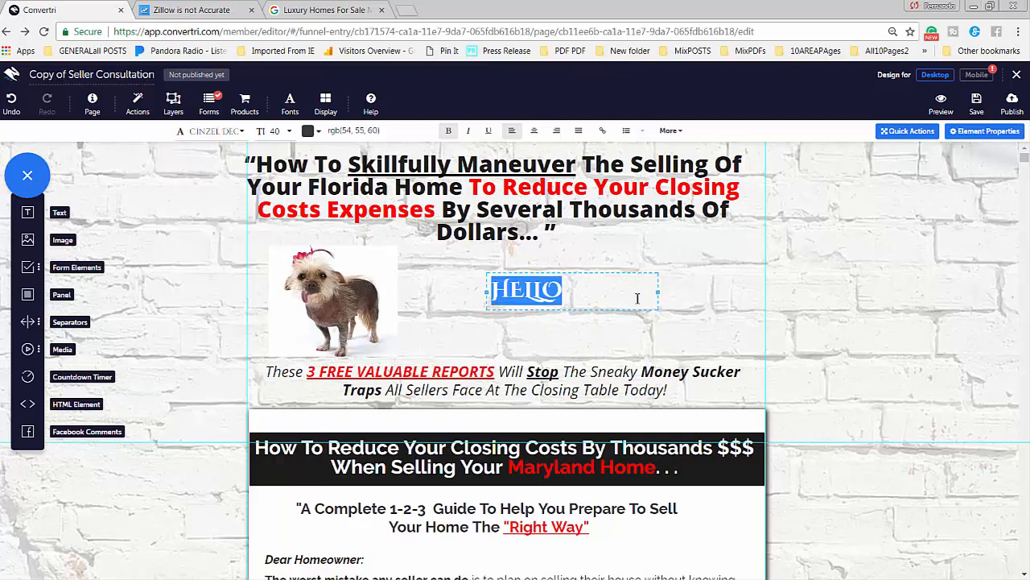
Color the "HELLO" text pinkish red, rgb(252, 1, 71), and select its text box
{"action": "left_click", "coordinate": [322, 131]}
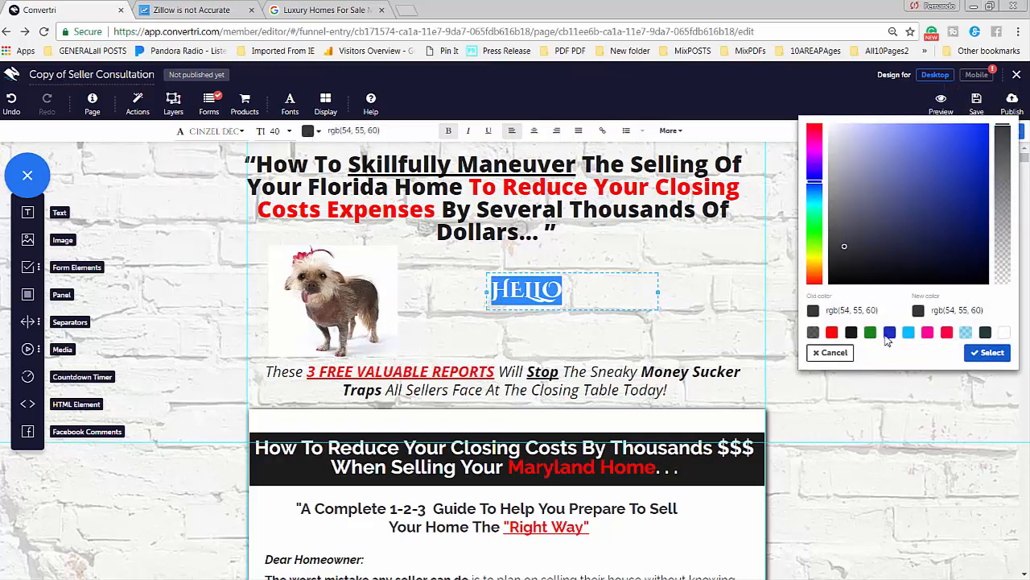
{"action": "left_click", "coordinate": [947, 333]}
{"action": "left_click", "coordinate": [722, 333]}
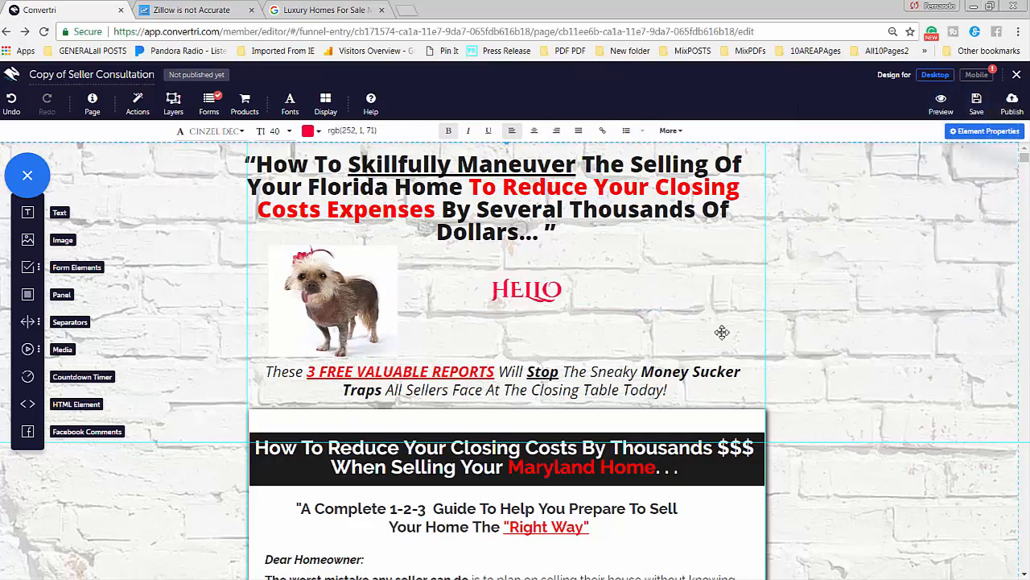
{"action": "left_click", "coordinate": [542, 291]}
{"action": "left_click", "coordinate": [560, 275]}
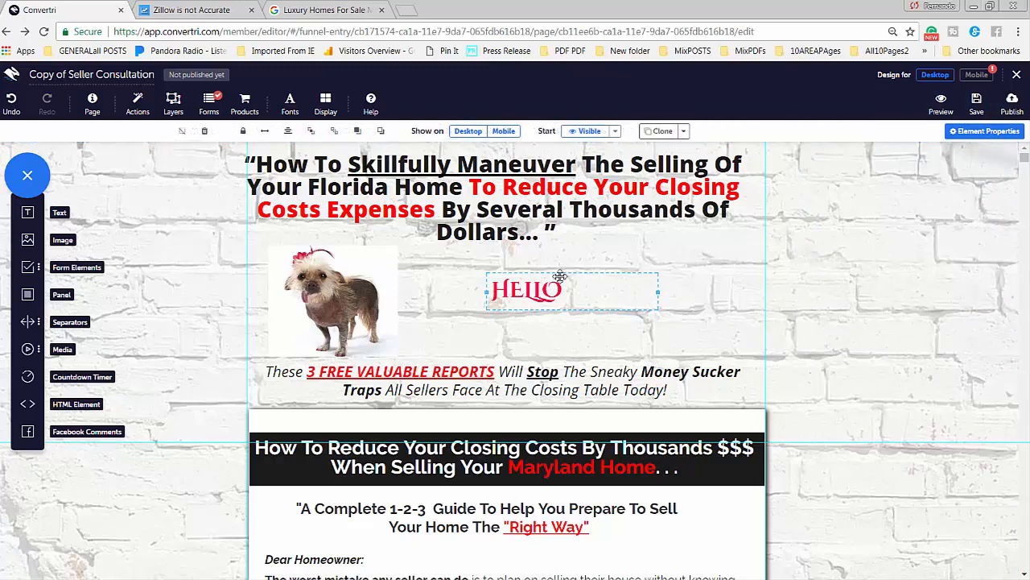
Delete the "HELLO" text element and the dog image between the headline and the subheadline
{"action": "left_click", "coordinate": [205, 130]}
{"action": "left_click", "coordinate": [306, 277]}
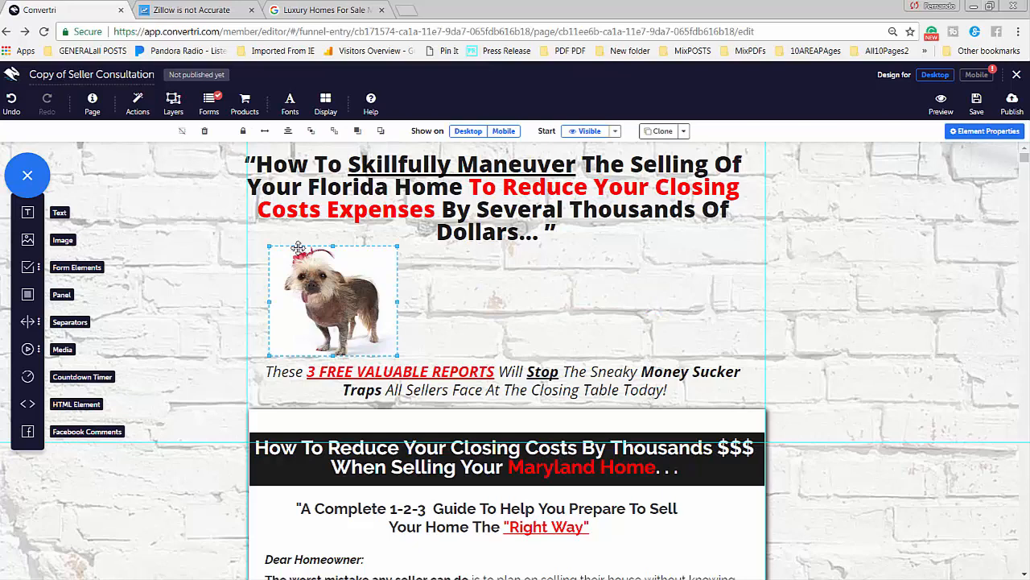
{"action": "left_click", "coordinate": [205, 131]}
Move the "3 FREE VALUABLE REPORTS" subheadline and all content below it up, close beneath the main headline
{"action": "left_click", "coordinate": [444, 362]}
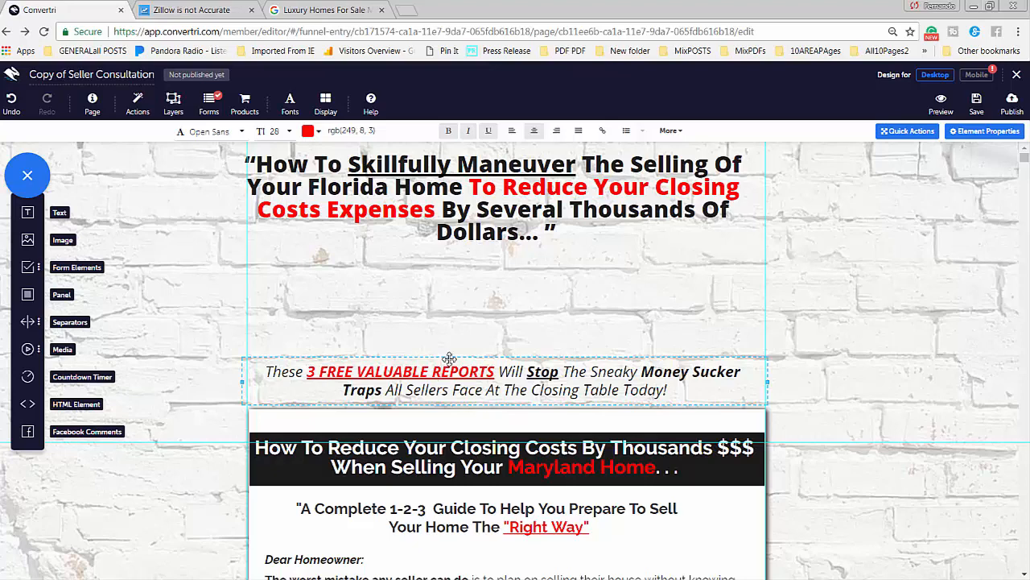
{"action": "left_click_drag", "start_coordinate": [449, 357], "coordinate": [467, 256]}
{"action": "left_click", "coordinate": [865, 422]}
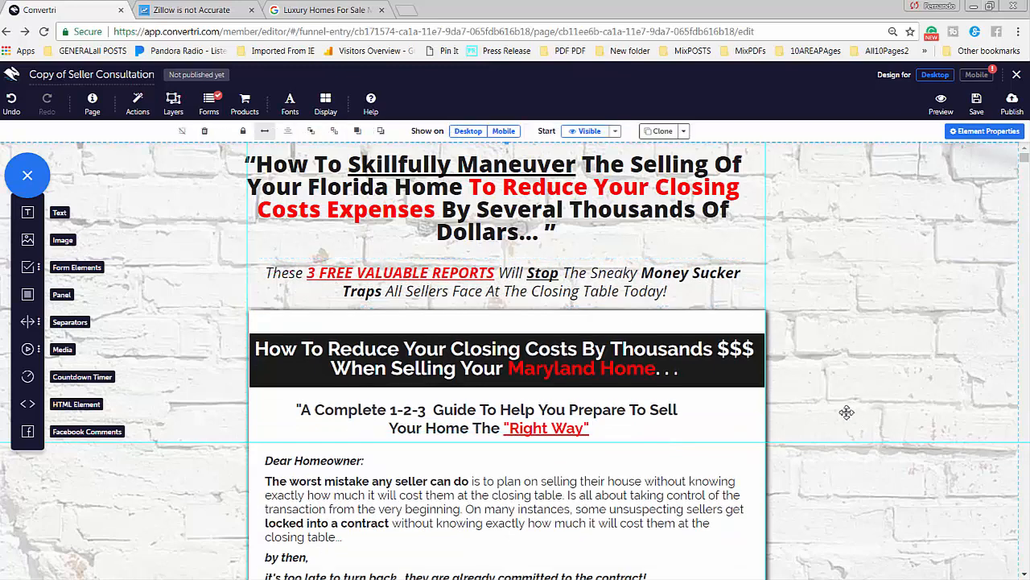
Replace "Maryland" with "Florida" in the black banner heading about reducing closing costs
{"action": "scroll", "coordinate": [847, 412], "scroll_direction": "down", "scroll_amount": 1}
{"action": "left_click", "coordinate": [597, 315]}
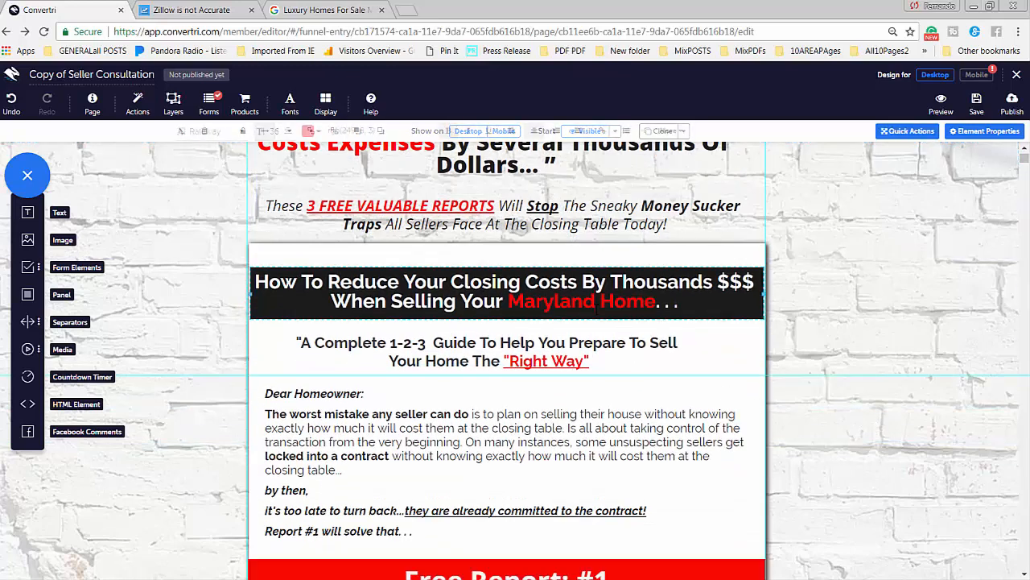
{"action": "key", "text": "BackSpace"}
{"action": "key", "text": "BackSpace"}
{"action": "key", "text": "BackSpace"}
{"action": "key", "text": "BackSpace"}
{"action": "key", "text": "BackSpace"}
{"action": "key", "text": "BackSpace"}
{"action": "key", "text": "BackSpace"}
{"action": "key", "text": "BackSpace"}
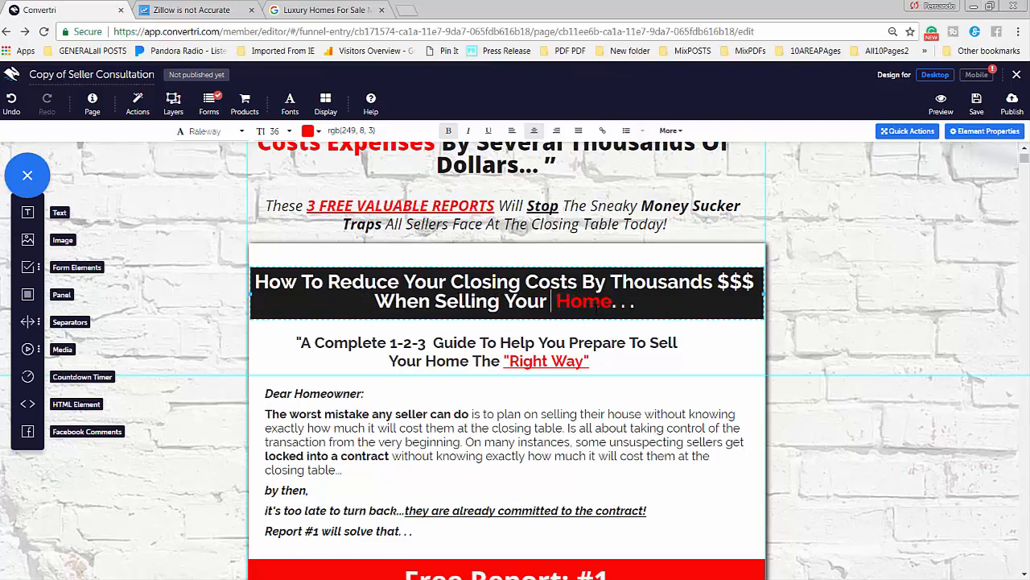
{"action": "type", "text": "Florida"}
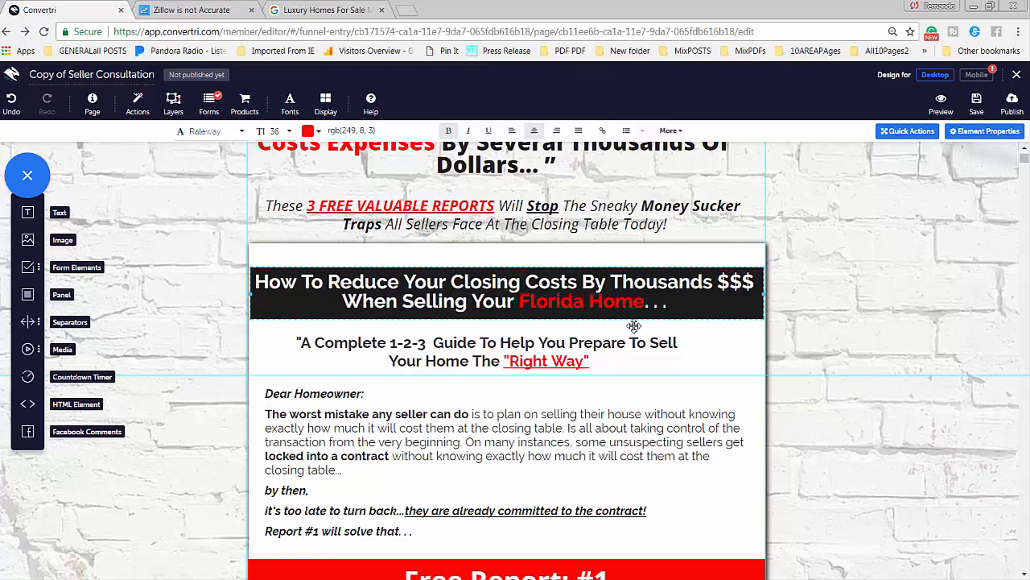
{"action": "left_click", "coordinate": [613, 382]}
Insert a block of blank lines between the paragraph ending "closing table..." and "by then,"
{"action": "scroll", "coordinate": [613, 382], "scroll_direction": "down", "scroll_amount": 2}
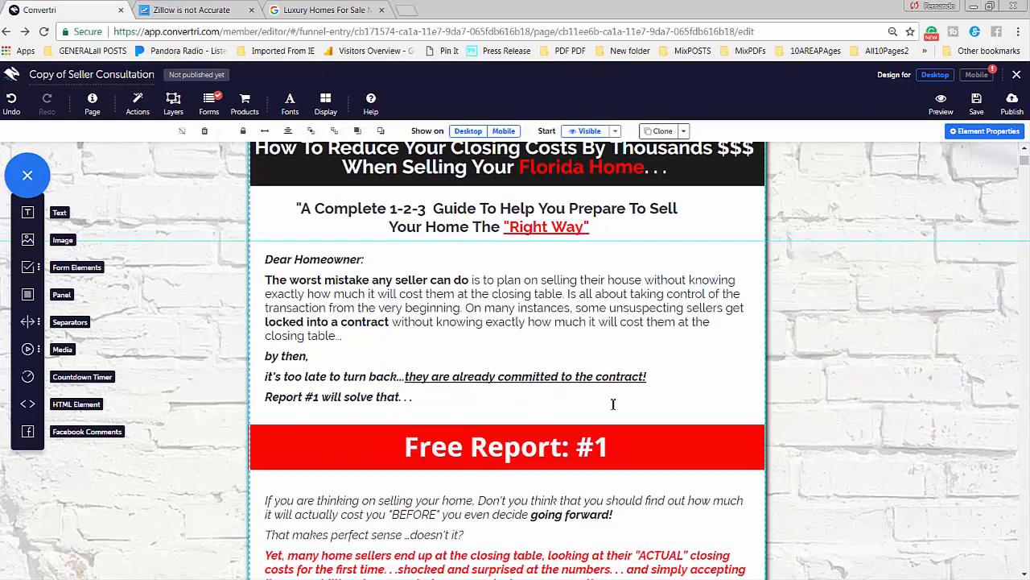
{"action": "scroll", "coordinate": [613, 405], "scroll_direction": "down", "scroll_amount": 1}
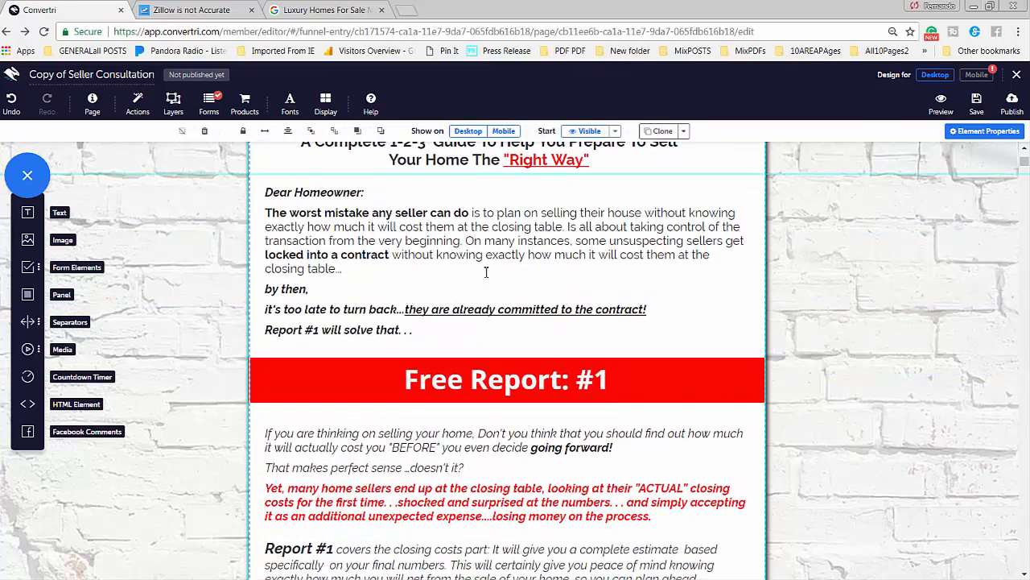
{"action": "left_click", "coordinate": [307, 288]}
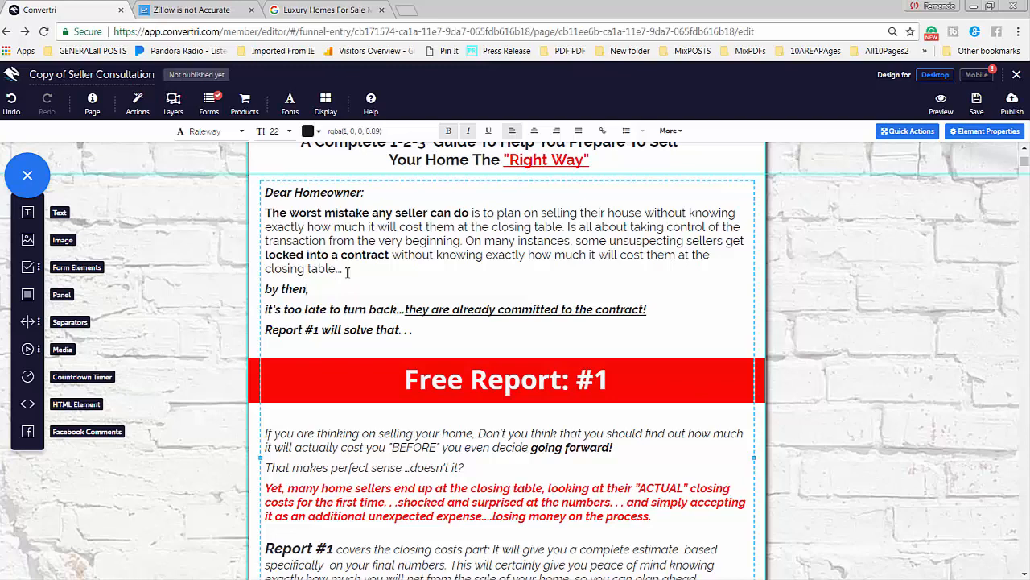
{"action": "left_click", "coordinate": [348, 271]}
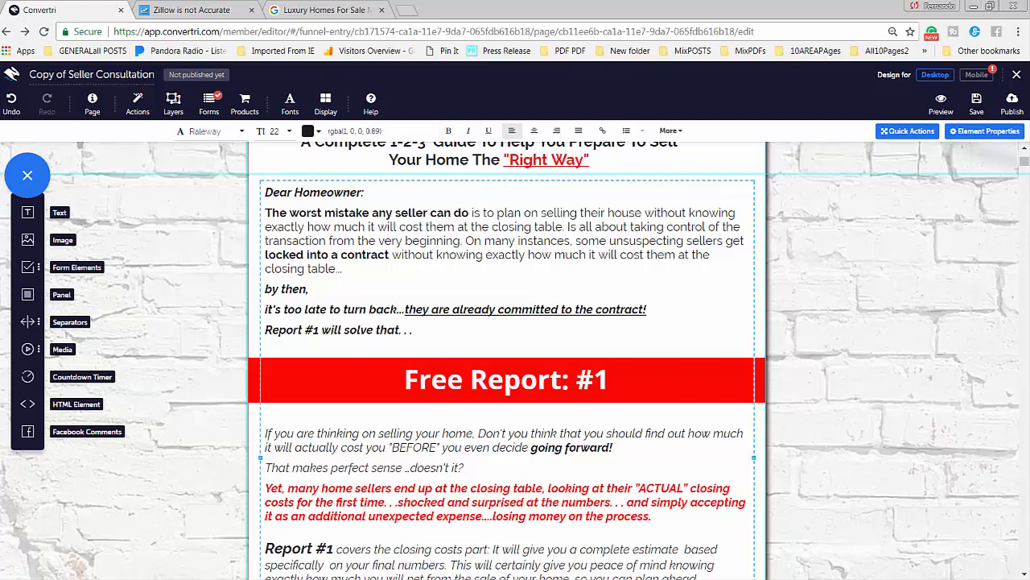
{"action": "key", "text": "Return"}
{"action": "key", "text": "Return"}
{"action": "key", "text": "Return"}
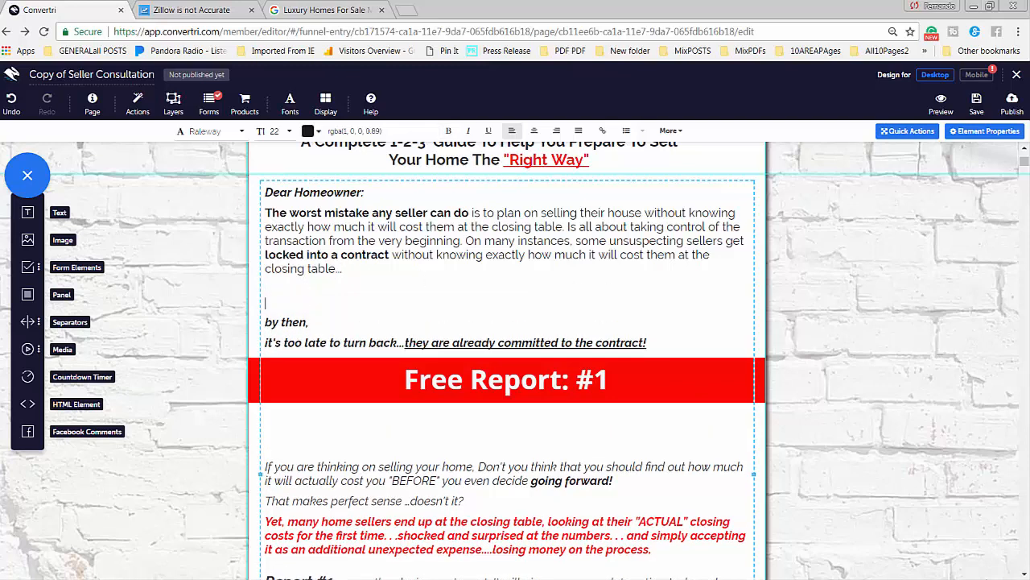
{"action": "key", "text": "Return"}
{"action": "key", "text": "Return"}
{"action": "key", "text": "Return"}
{"action": "key", "text": "Return"}
{"action": "key", "text": "Return"}
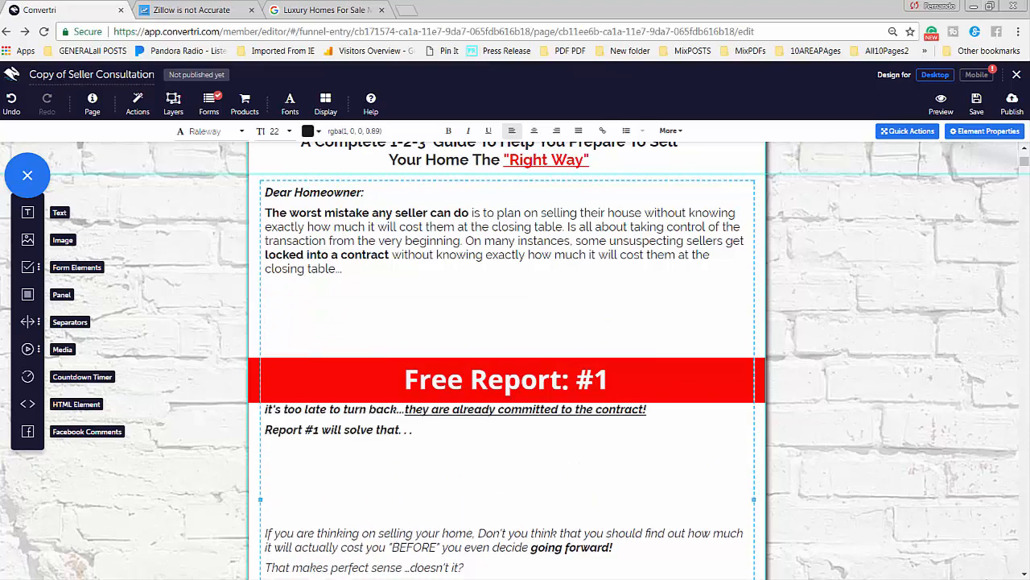
{"action": "key", "text": "Return"}
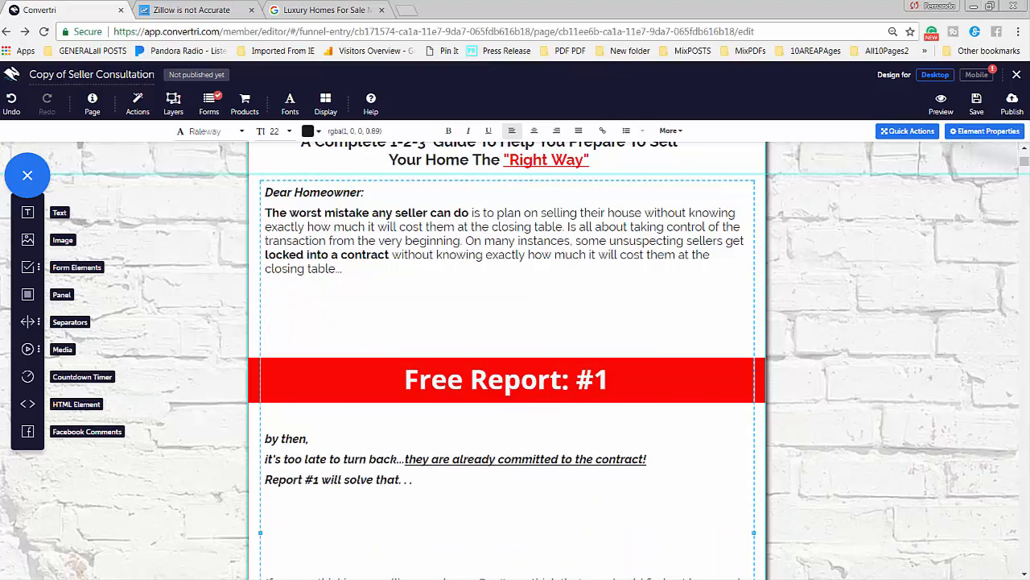
Move the red "Free Report: #1" banner below "Report #1 will solve that. . ." and center it horizontally on the page
{"action": "left_click", "coordinate": [328, 376]}
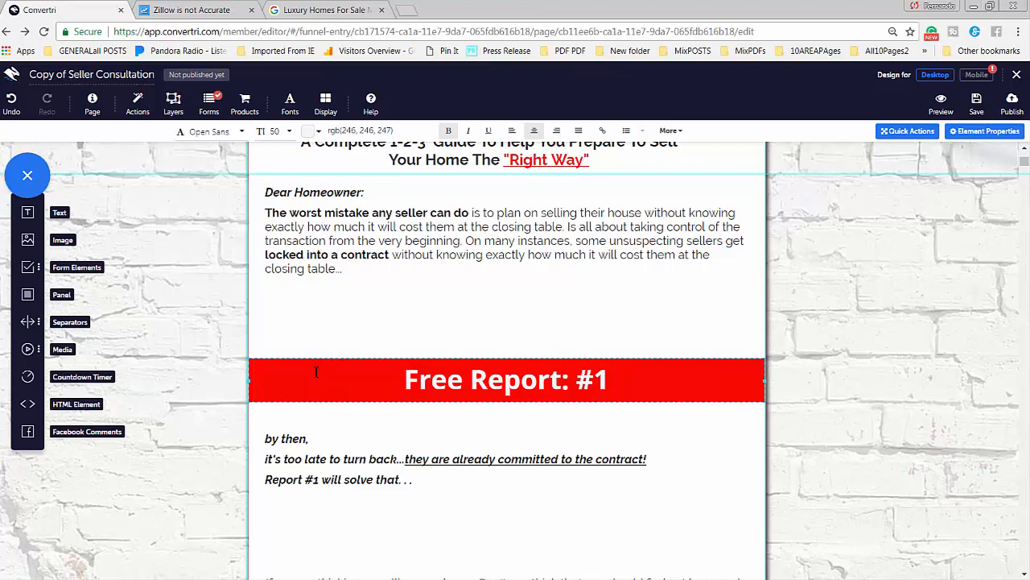
{"action": "left_click_drag", "start_coordinate": [324, 364], "coordinate": [330, 496]}
{"action": "scroll", "coordinate": [329, 496], "scroll_direction": "down", "scroll_amount": 3}
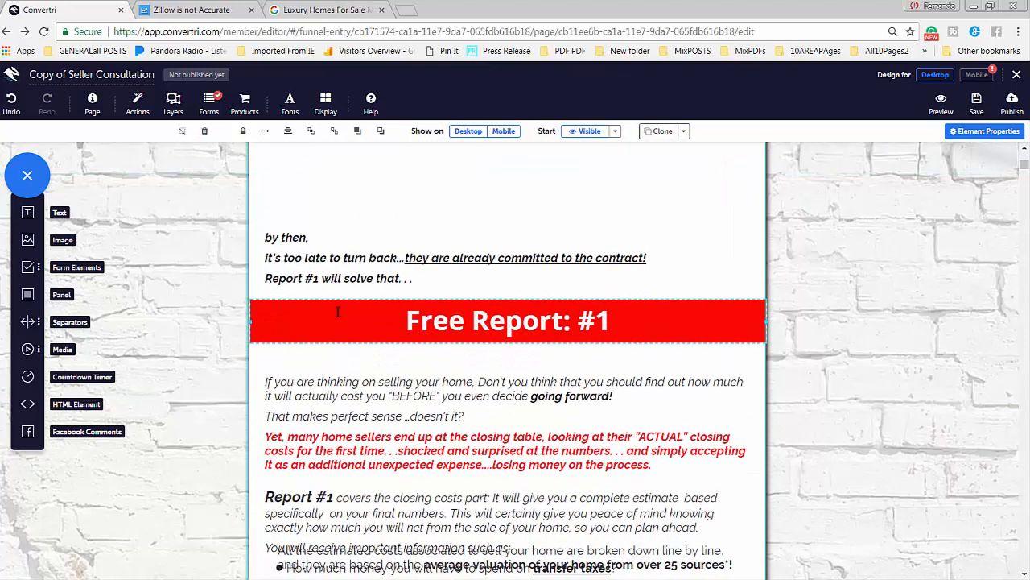
{"action": "left_click_drag", "start_coordinate": [341, 315], "coordinate": [408, 313]}
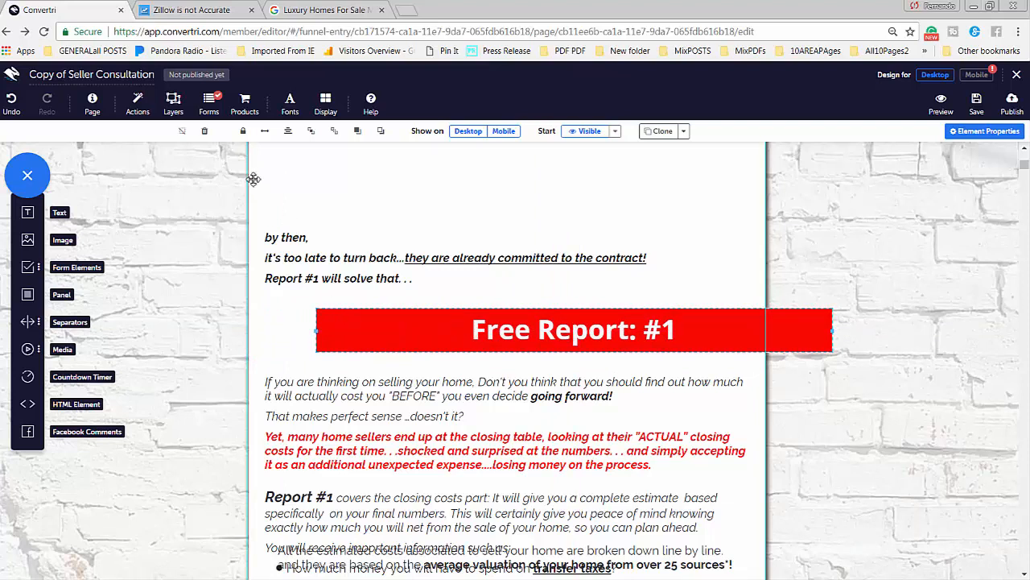
{"action": "left_click", "coordinate": [287, 132]}
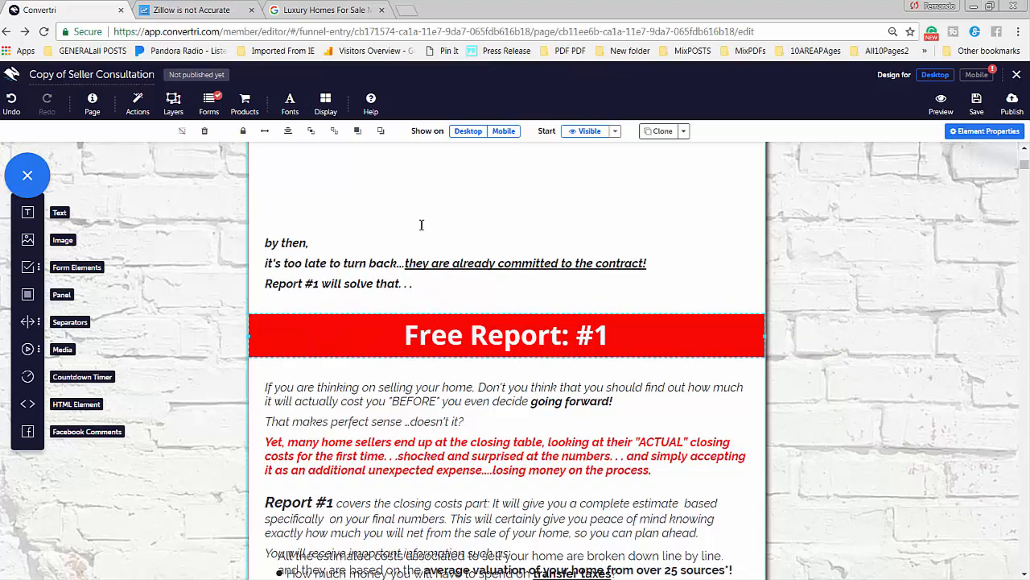
Enter three placeholder lines below "closing table...": "fdfdfdfdfdsfdsfdsfd", "fdsfsdfsdfd" and "fsdfs"
{"action": "scroll", "coordinate": [358, 265], "scroll_direction": "up", "scroll_amount": 3}
{"action": "left_click", "coordinate": [346, 279]}
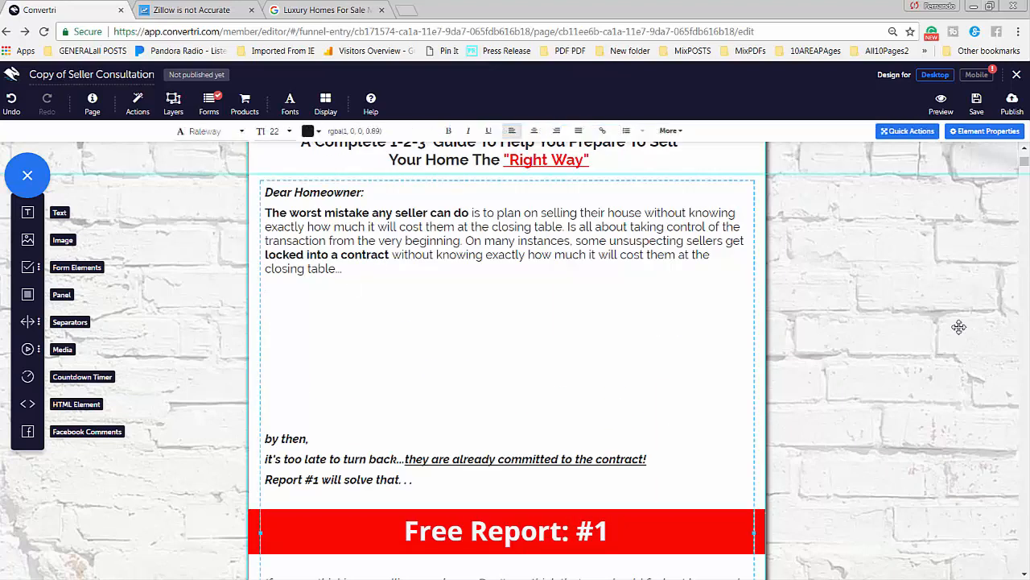
{"action": "type", "text": "fdfdfdfdfdsfdsfdsfd"}
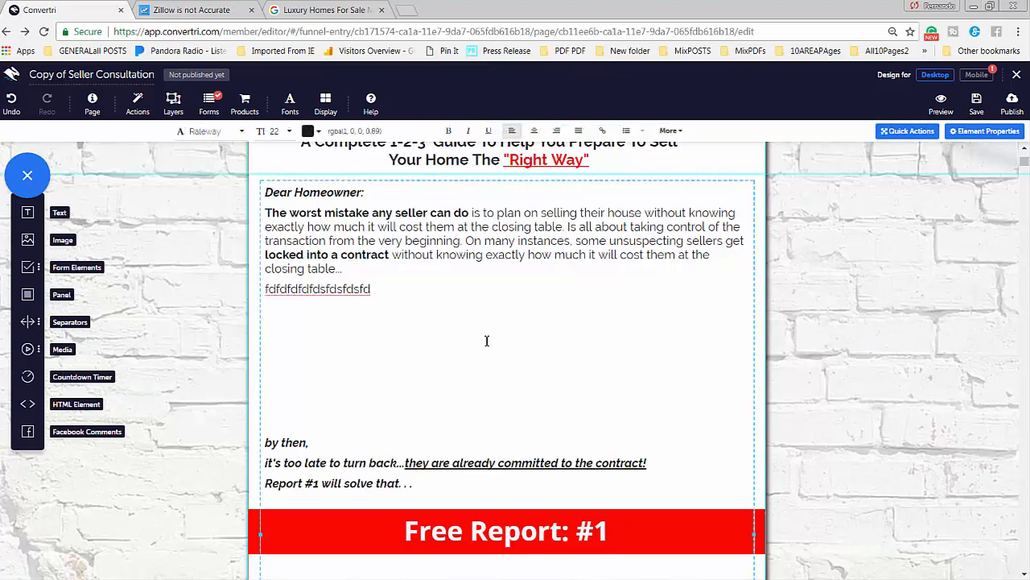
{"action": "key", "text": "Return"}
{"action": "type", "text": "fdsfsdfsdfd"}
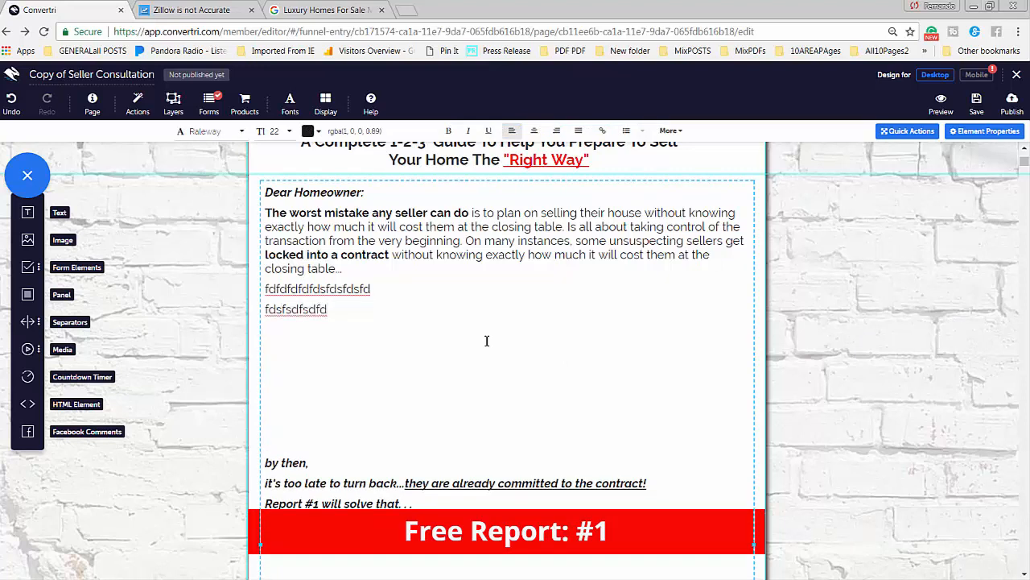
{"action": "key", "text": "Return"}
{"action": "type", "text": "fsdfs"}
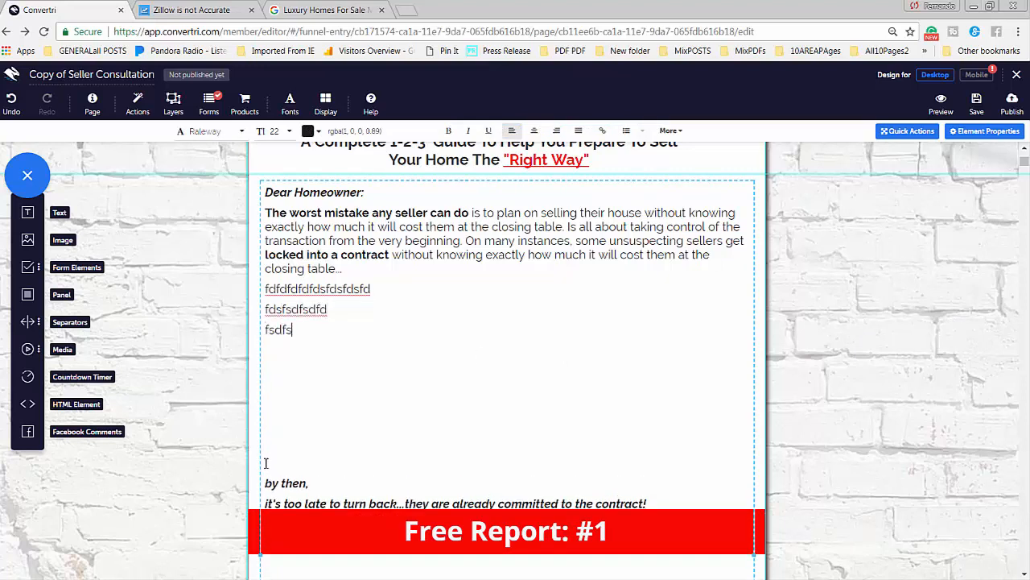
Remove four of the blank lines above "by then," to tighten the gap below the placeholder text
{"action": "left_click", "coordinate": [276, 466]}
{"action": "key", "text": "BackSpace"}
{"action": "key", "text": "BackSpace"}
{"action": "key", "text": "BackSpace"}
{"action": "key", "text": "BackSpace"}
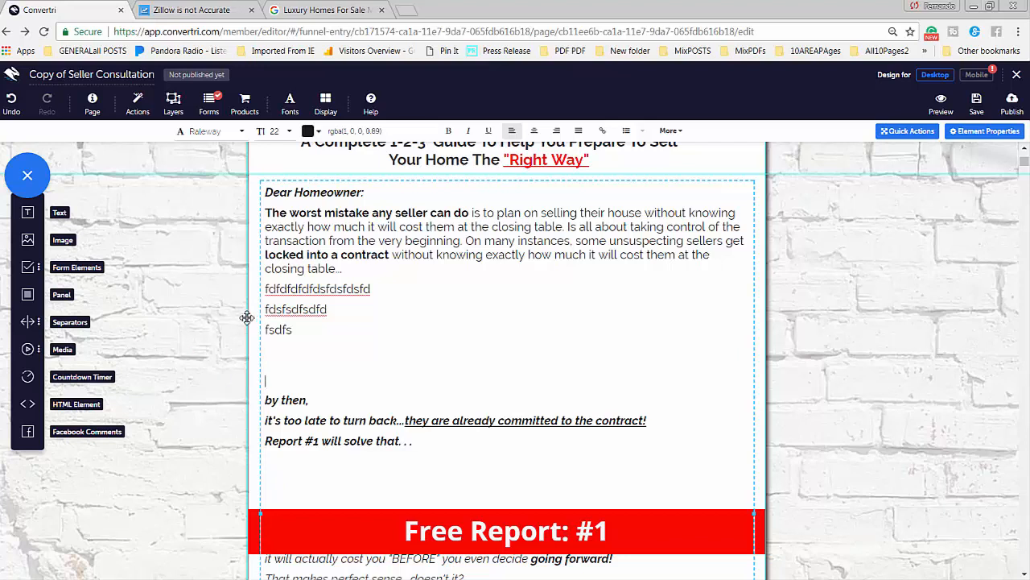
Center the three placeholder lines, make them bold, and set their font size to 32
{"action": "left_click_drag", "start_coordinate": [268, 293], "coordinate": [312, 337]}
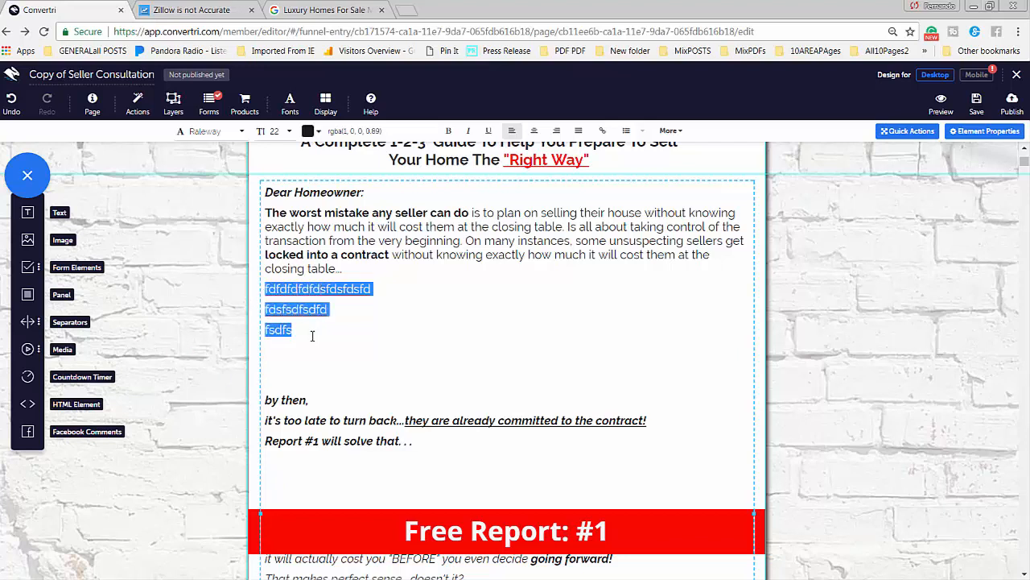
{"action": "left_click", "coordinate": [533, 130]}
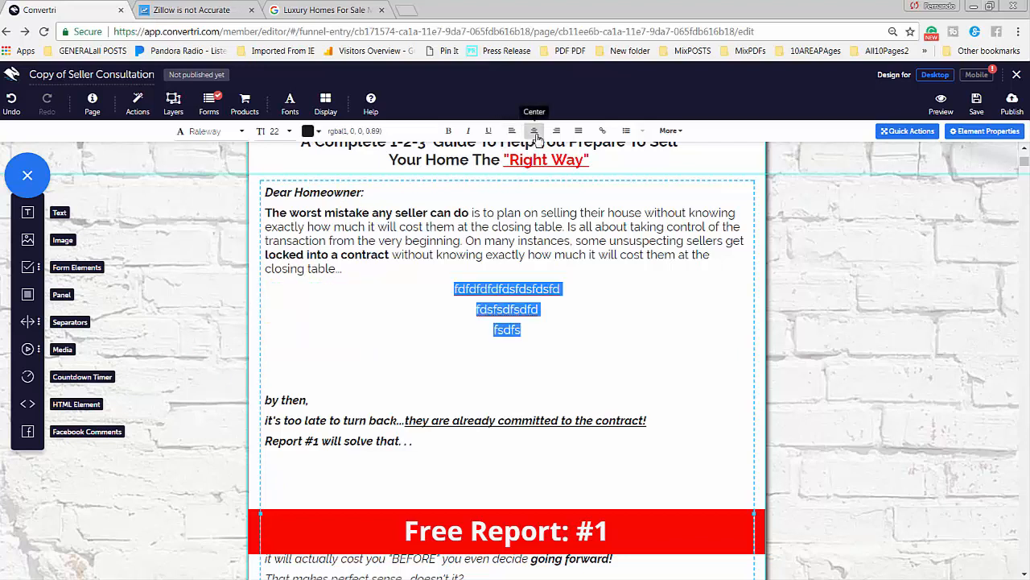
{"action": "left_click", "coordinate": [448, 130]}
{"action": "left_click", "coordinate": [278, 131]}
{"action": "scroll", "coordinate": [285, 223], "scroll_direction": "down", "scroll_amount": 3}
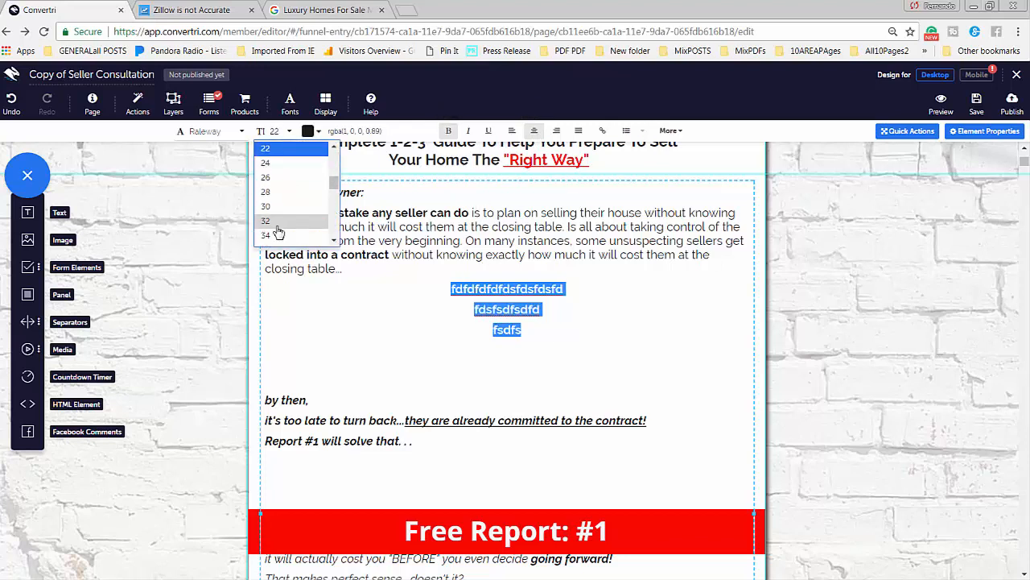
{"action": "left_click", "coordinate": [272, 230]}
Apply the Diploma font to the three placeholder lines
{"action": "left_click", "coordinate": [207, 140]}
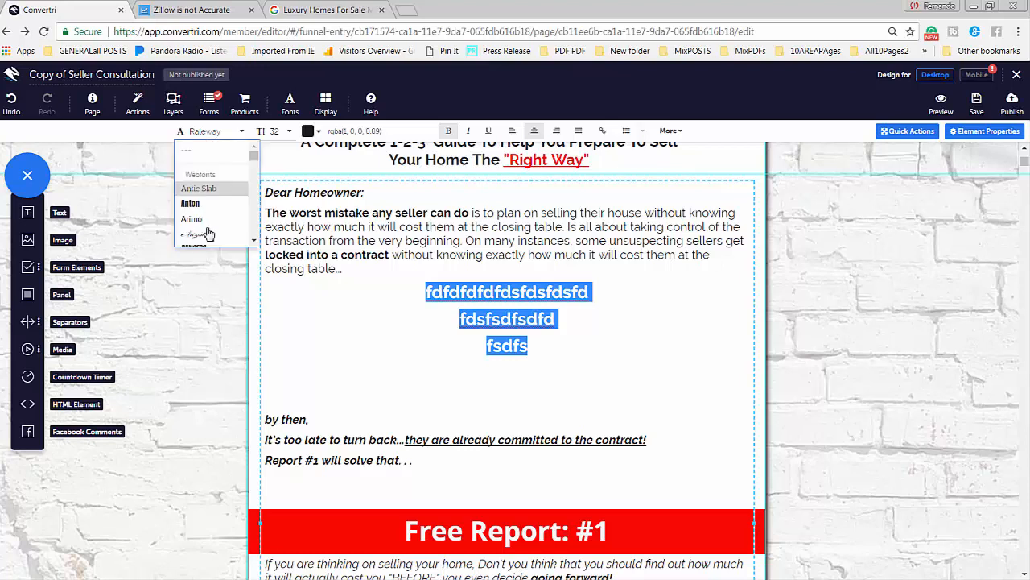
{"action": "scroll", "coordinate": [207, 225], "scroll_direction": "down", "scroll_amount": 5}
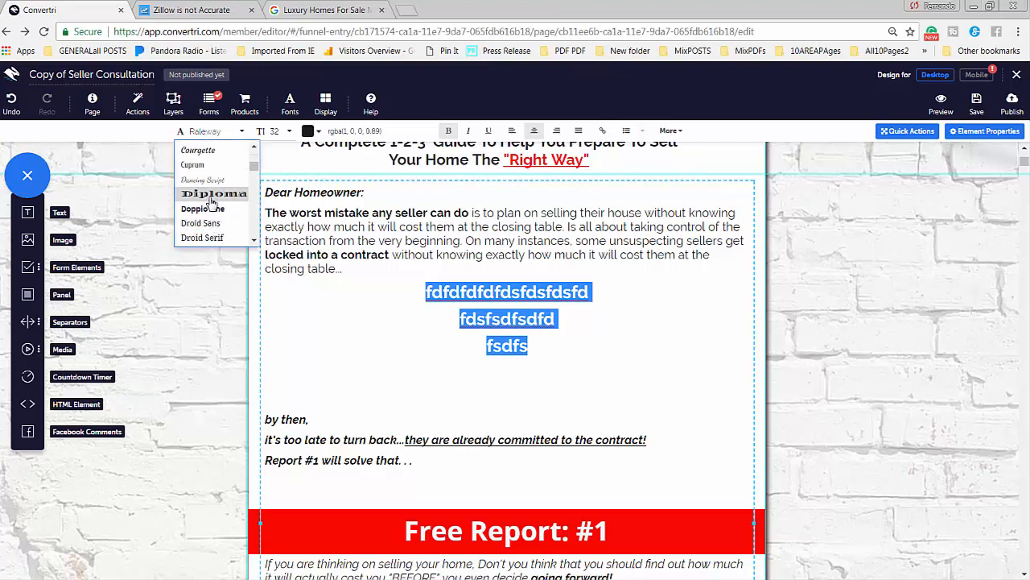
{"action": "left_click", "coordinate": [211, 194]}
{"action": "left_click", "coordinate": [516, 371]}
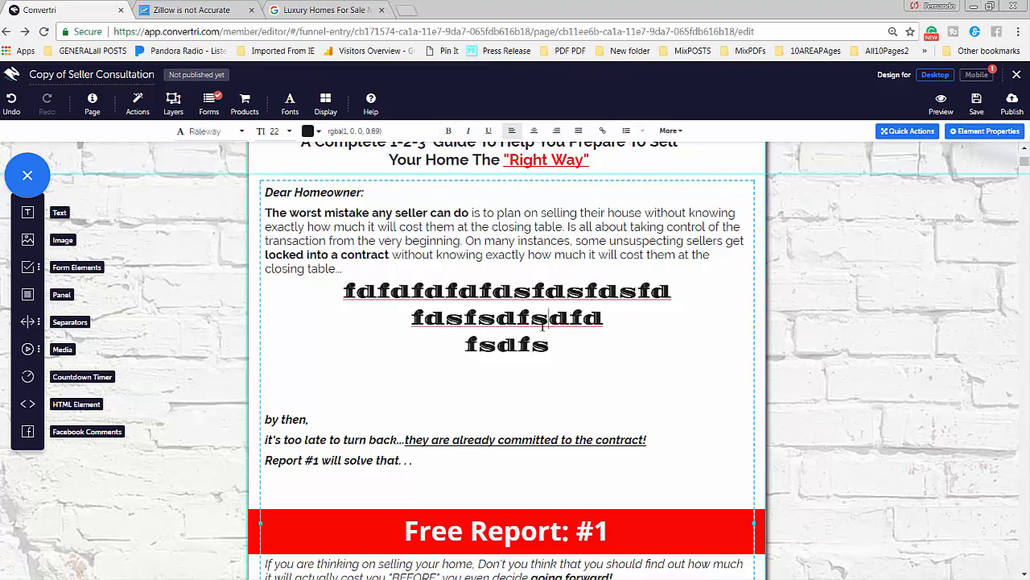
Color the three placeholder lines green, rgb(23, 136, 26)
{"action": "left_click_drag", "start_coordinate": [549, 346], "coordinate": [332, 290]}
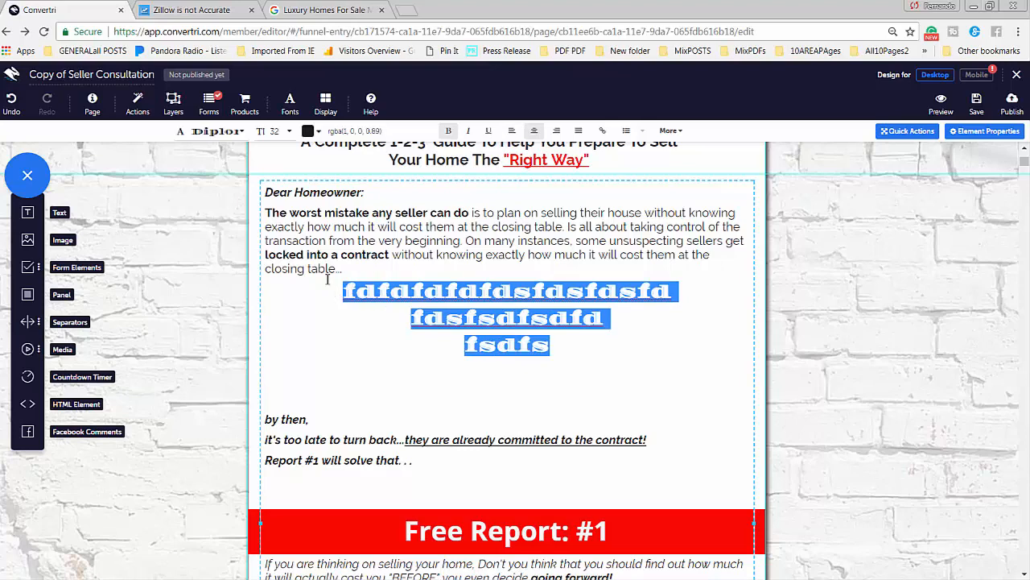
{"action": "left_click", "coordinate": [309, 132]}
{"action": "left_click", "coordinate": [871, 331]}
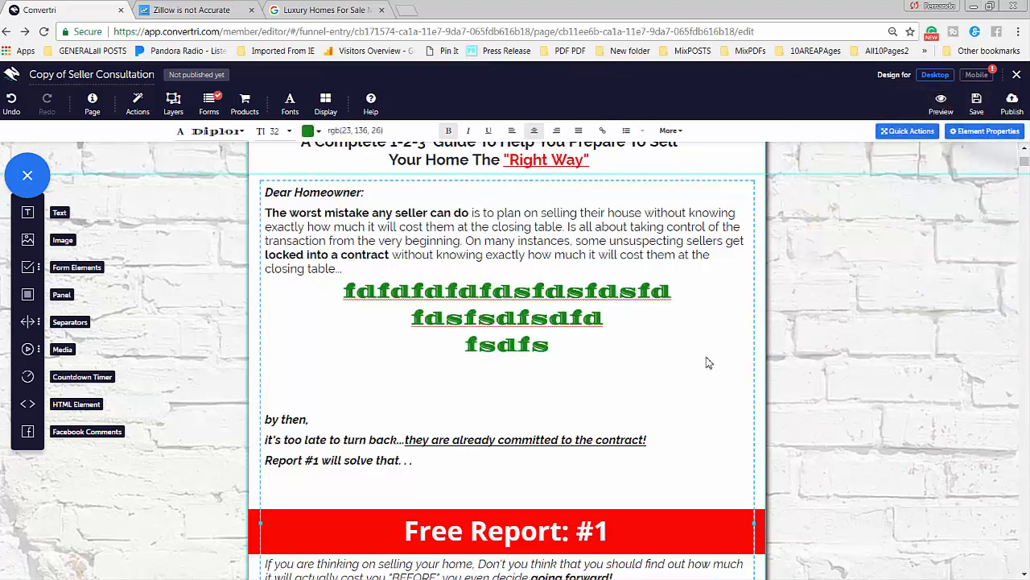
{"action": "left_click", "coordinate": [582, 359]}
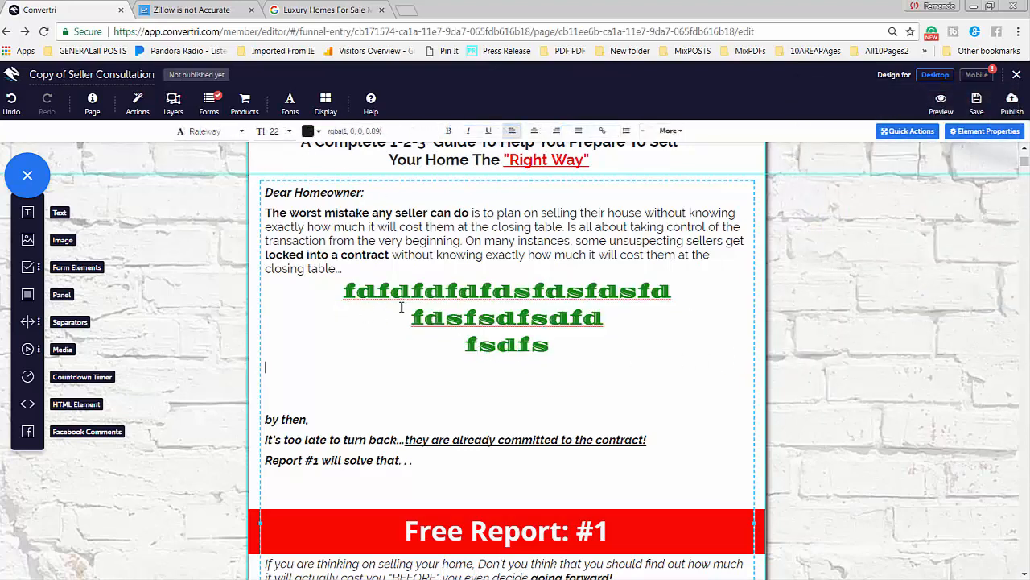
{"action": "left_click", "coordinate": [539, 352]}
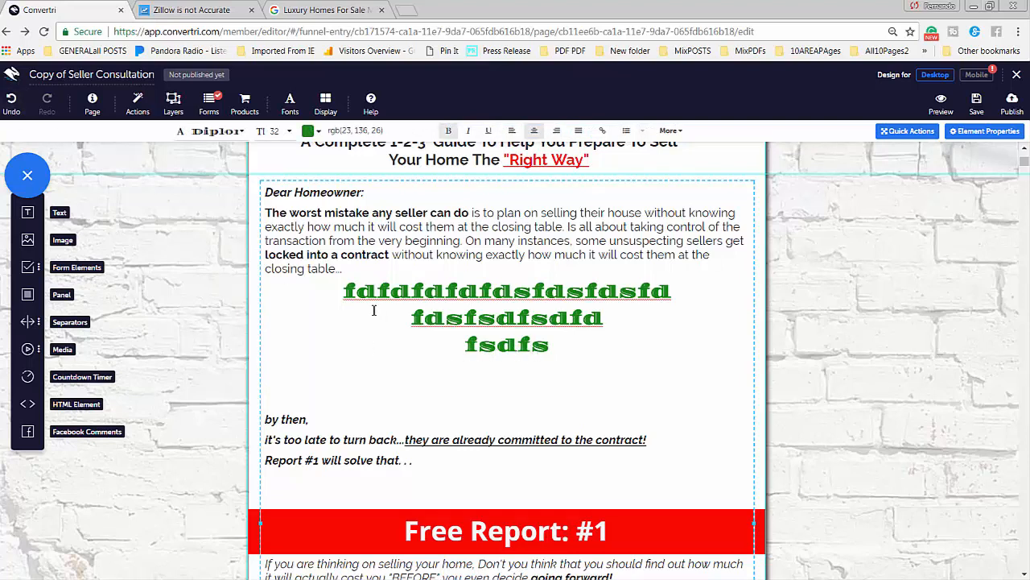
Undo the green color and the Diploma font on the placeholder lines
{"action": "left_click", "coordinate": [14, 114]}
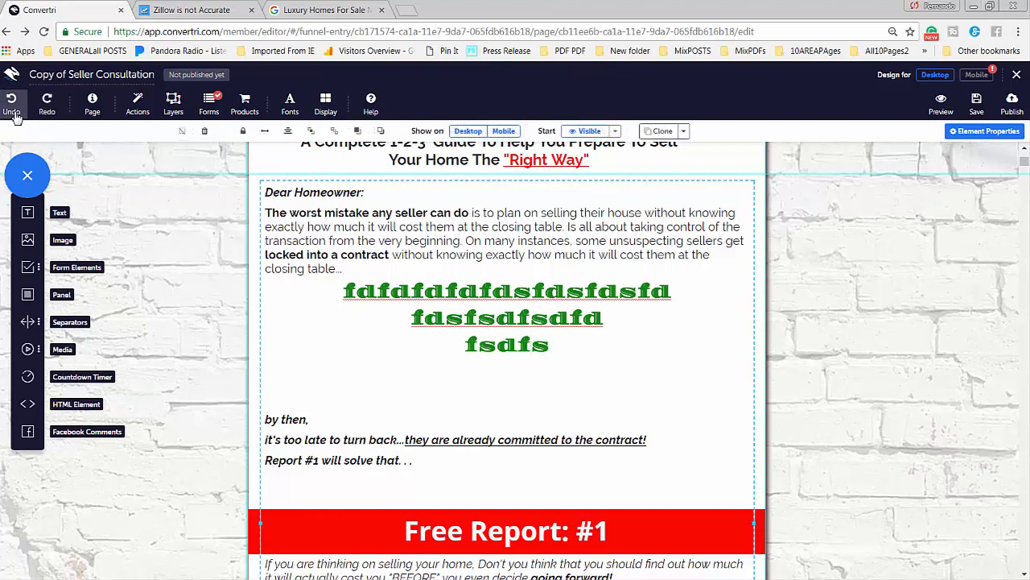
{"action": "left_click", "coordinate": [14, 115]}
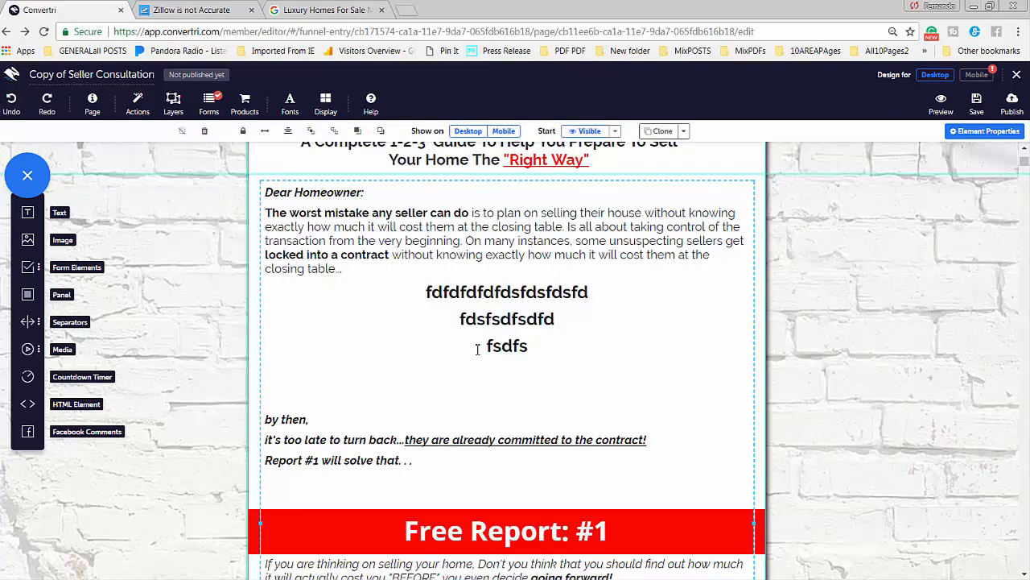
{"action": "left_click", "coordinate": [507, 334]}
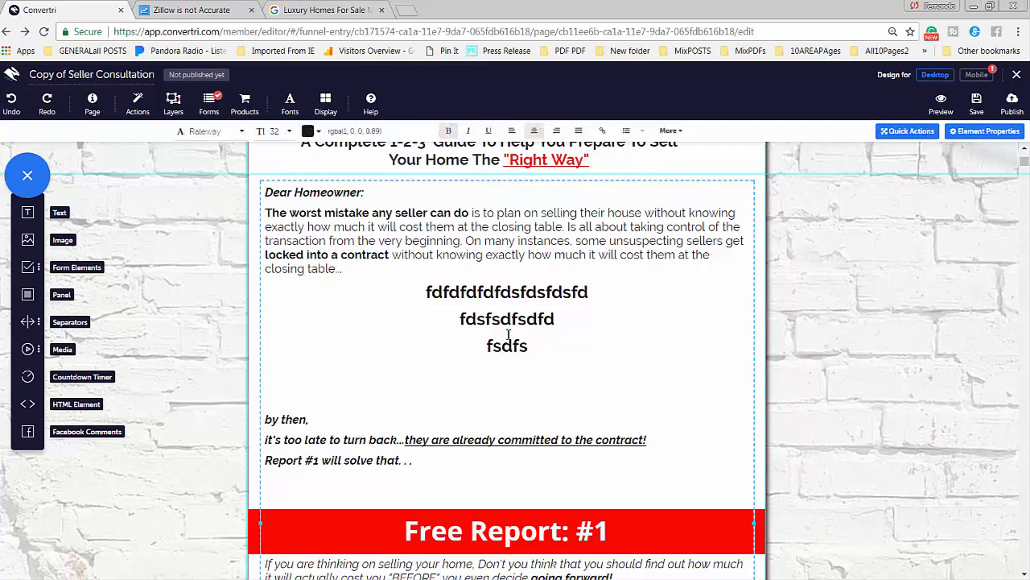
Delete the three centered placeholder lines and the blank lines between "closing table…" and "by then,"
{"action": "left_click_drag", "start_coordinate": [428, 292], "coordinate": [551, 346]}
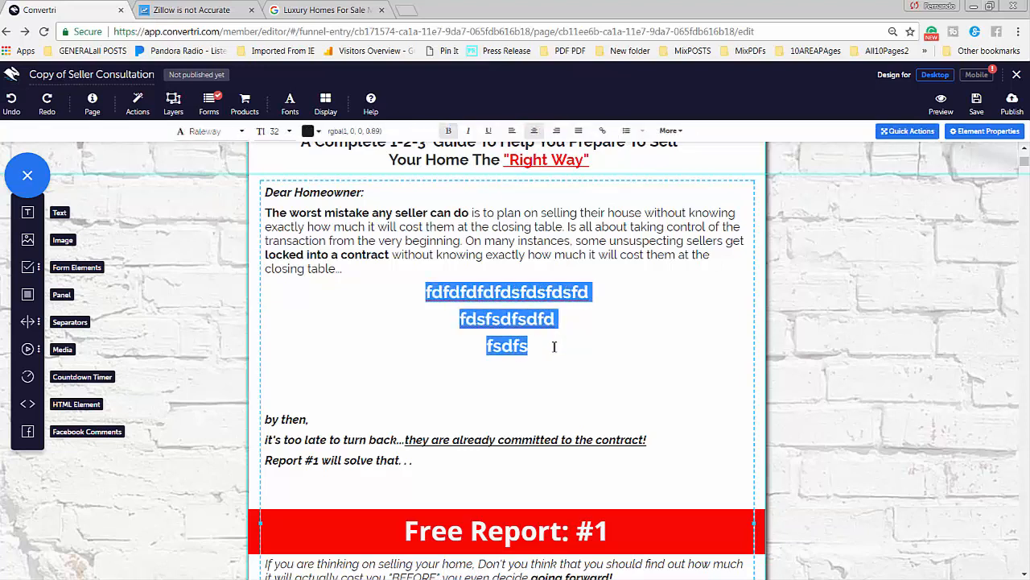
{"action": "key", "text": "BackSpace"}
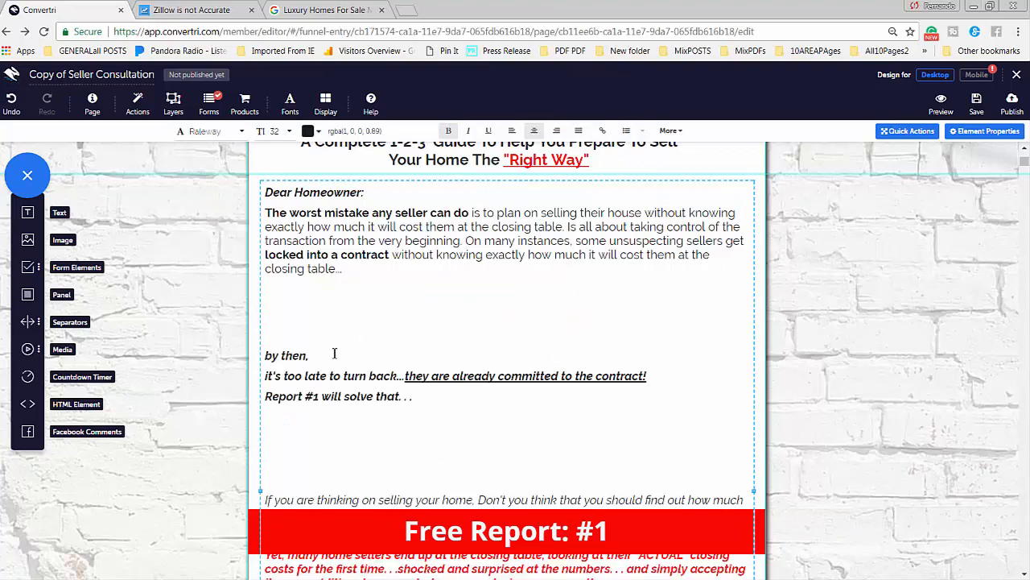
{"action": "left_click", "coordinate": [298, 336]}
{"action": "key", "text": "BackSpace"}
{"action": "key", "text": "BackSpace"}
{"action": "key", "text": "BackSpace"}
{"action": "key", "text": "BackSpace"}
{"action": "key", "text": "BackSpace"}
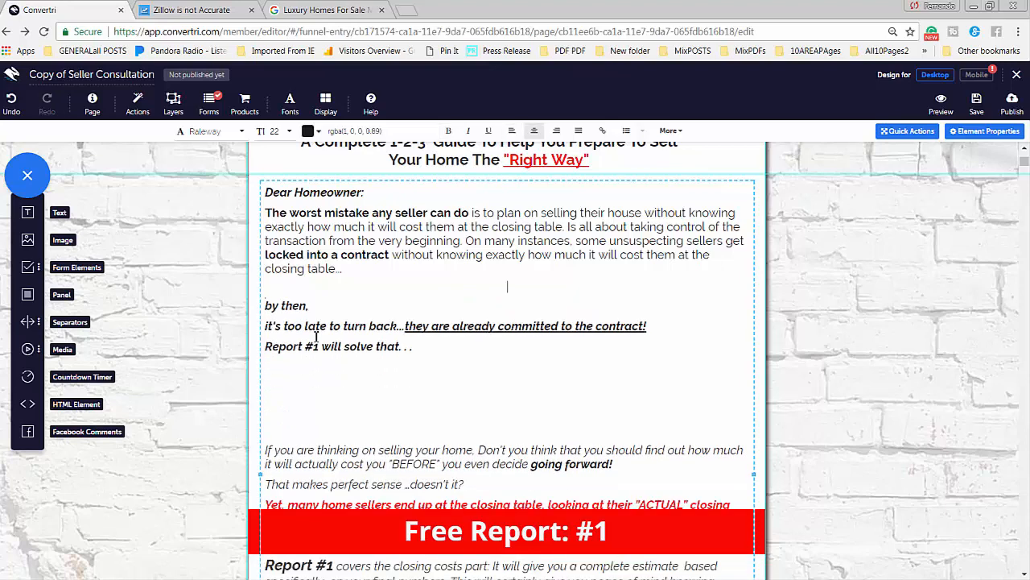
Move the "Free Report: #1" banner up beneath "Report #1 will solve that. . ." and center it horizontally on the page
{"action": "left_click", "coordinate": [417, 531]}
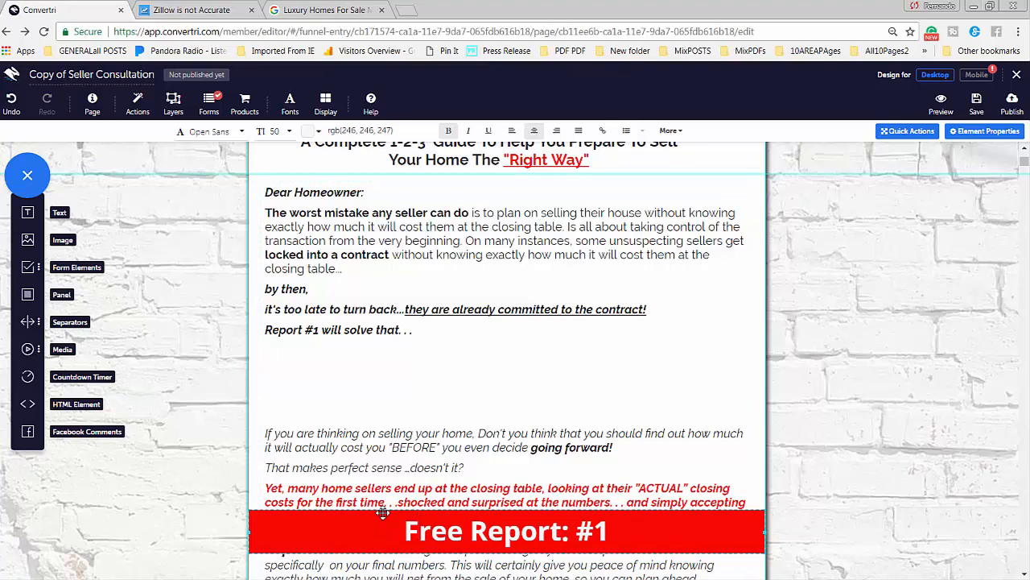
{"action": "left_click_drag", "start_coordinate": [383, 512], "coordinate": [459, 363]}
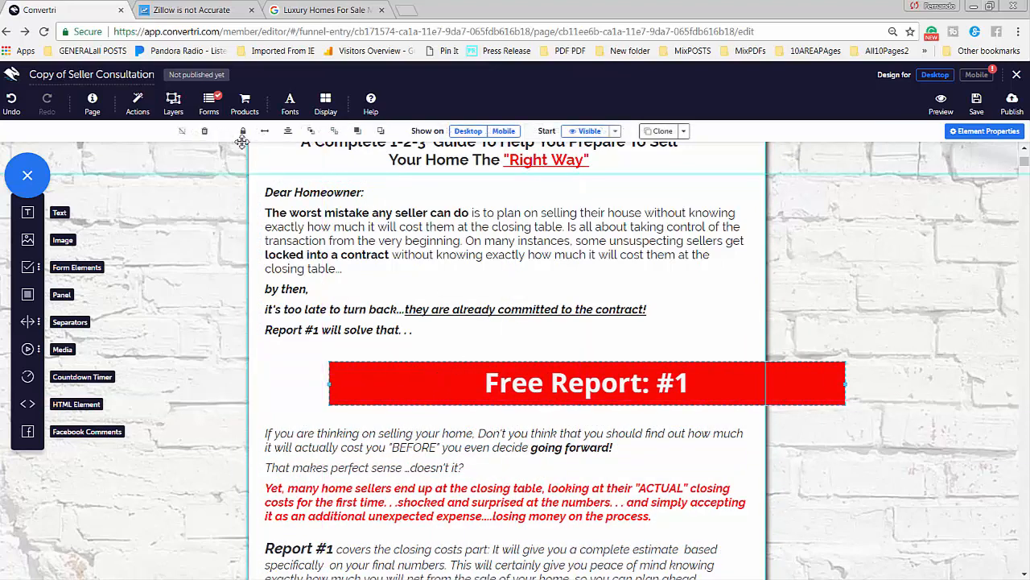
{"action": "left_click", "coordinate": [287, 132]}
{"action": "left_click", "coordinate": [854, 431]}
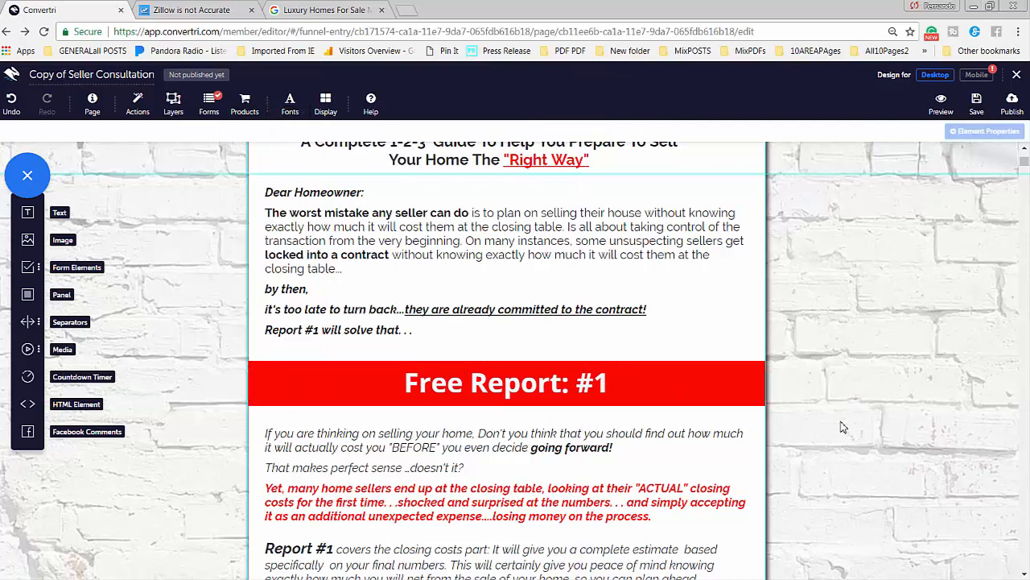
Add a placeholder bullet "sdasdsasssdasd" at the end of the Report #1 list
{"action": "scroll", "coordinate": [845, 426], "scroll_direction": "down", "scroll_amount": 2}
{"action": "scroll", "coordinate": [765, 454], "scroll_direction": "down", "scroll_amount": 3}
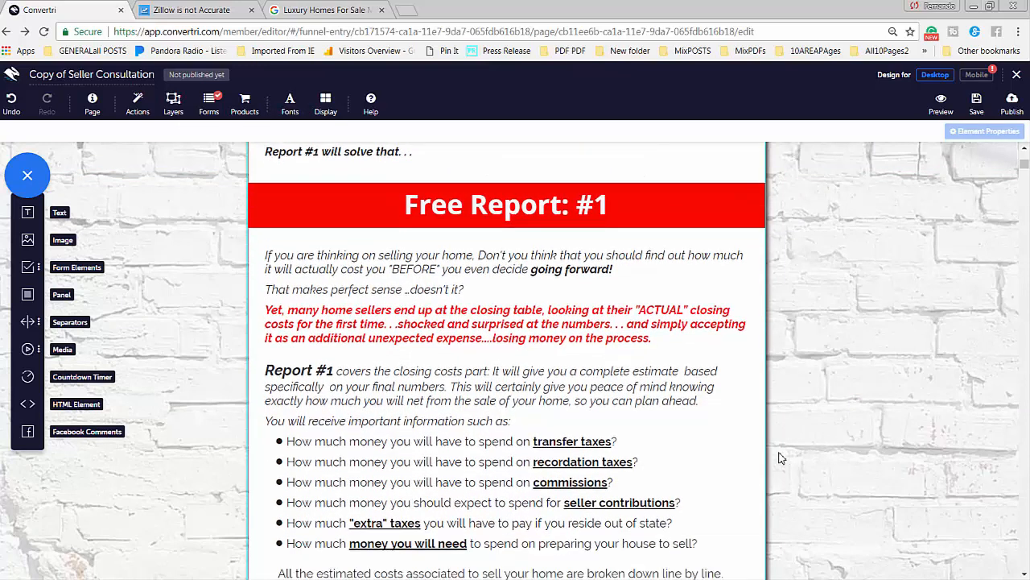
{"action": "scroll", "coordinate": [491, 394], "scroll_direction": "down", "scroll_amount": 2}
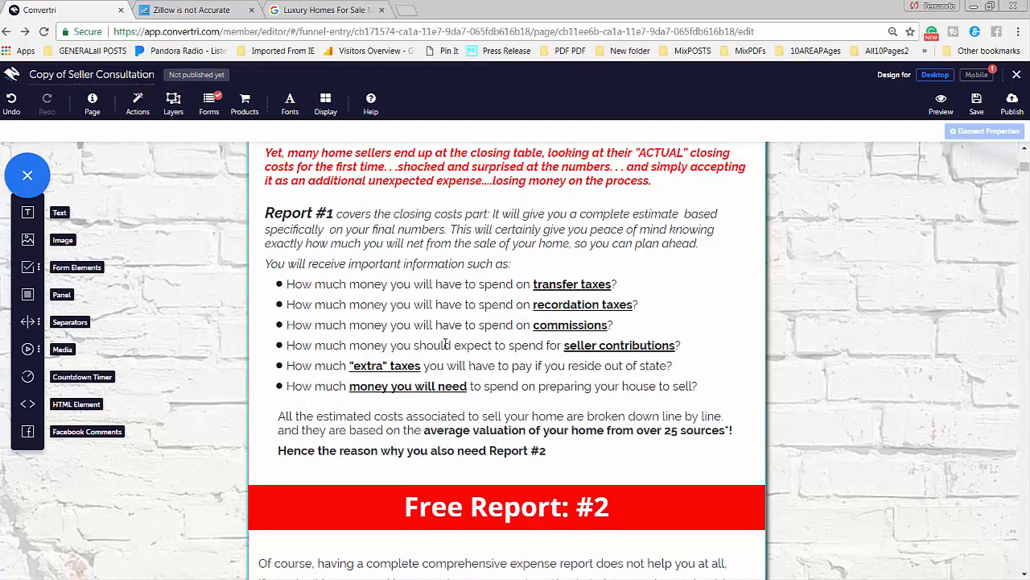
{"action": "scroll", "coordinate": [447, 346], "scroll_direction": "down", "scroll_amount": 2}
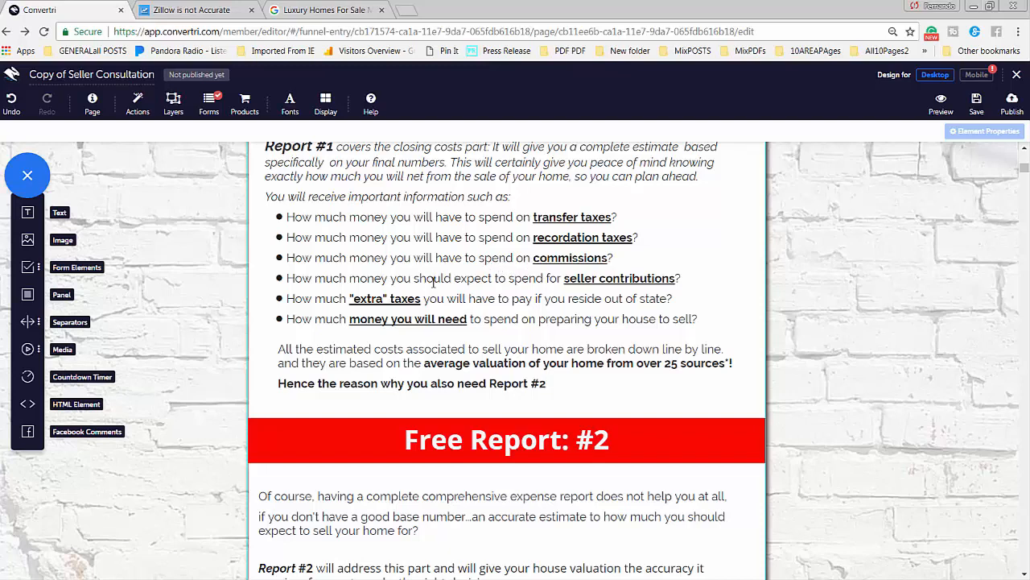
{"action": "scroll", "coordinate": [438, 279], "scroll_direction": "down", "scroll_amount": 1}
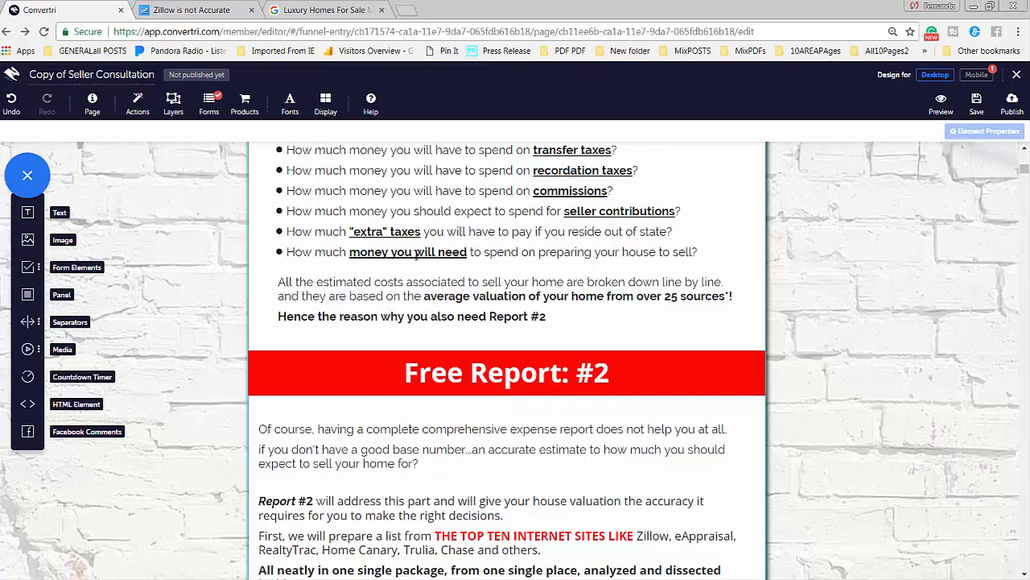
{"action": "scroll", "coordinate": [417, 254], "scroll_direction": "up", "scroll_amount": 1}
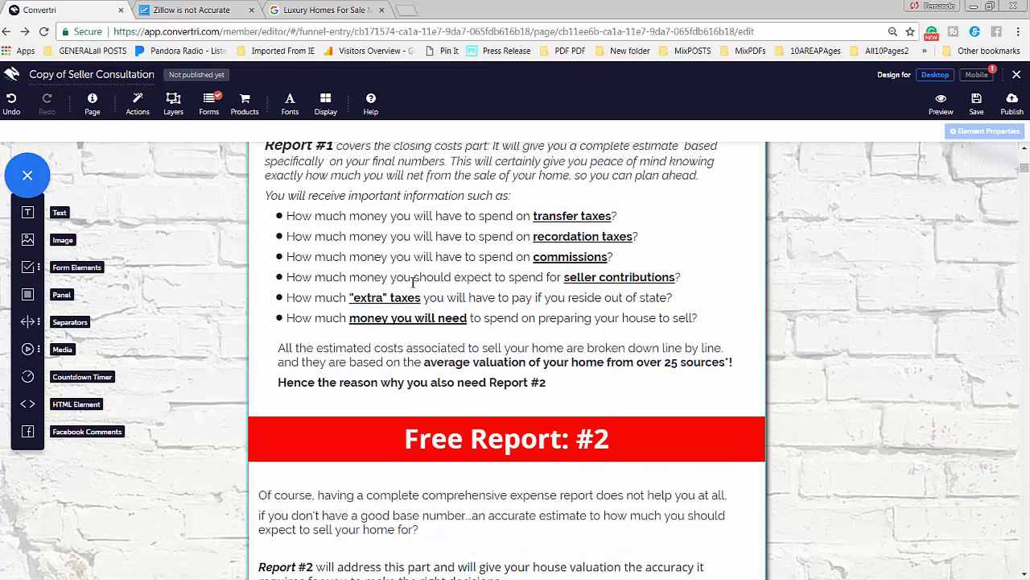
{"action": "left_click", "coordinate": [709, 319]}
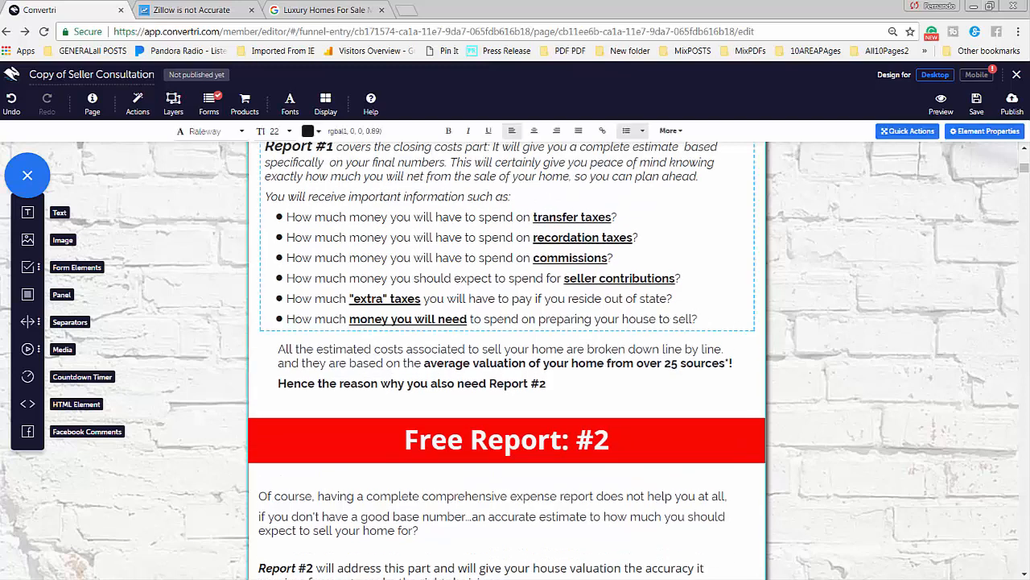
{"action": "key", "text": "Return"}
{"action": "type", "text": "sdasdsasssdasd"}
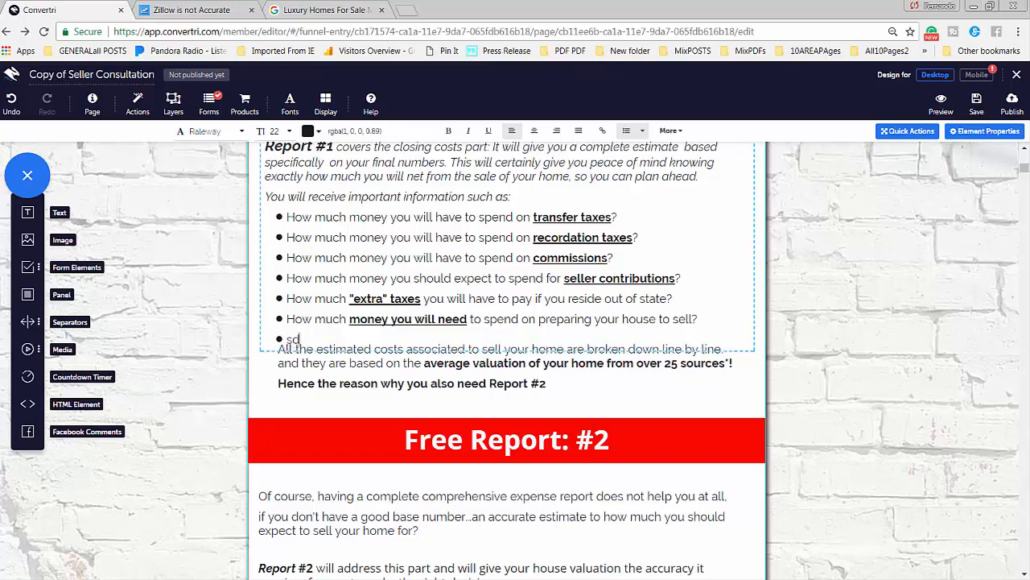
Move the "All the estimated costs" text block down and add another placeholder bullet "fsdfsdfsdfsdfsdfdsfd" to the Report #1 list
{"action": "left_click", "coordinate": [531, 383]}
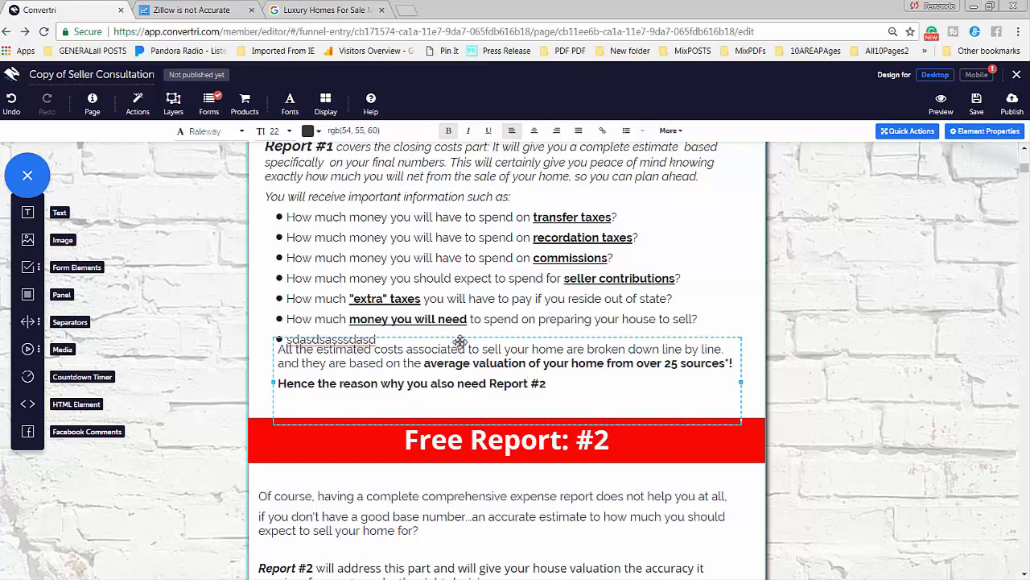
{"action": "left_click_drag", "start_coordinate": [460, 340], "coordinate": [459, 460]}
{"action": "left_click", "coordinate": [402, 341]}
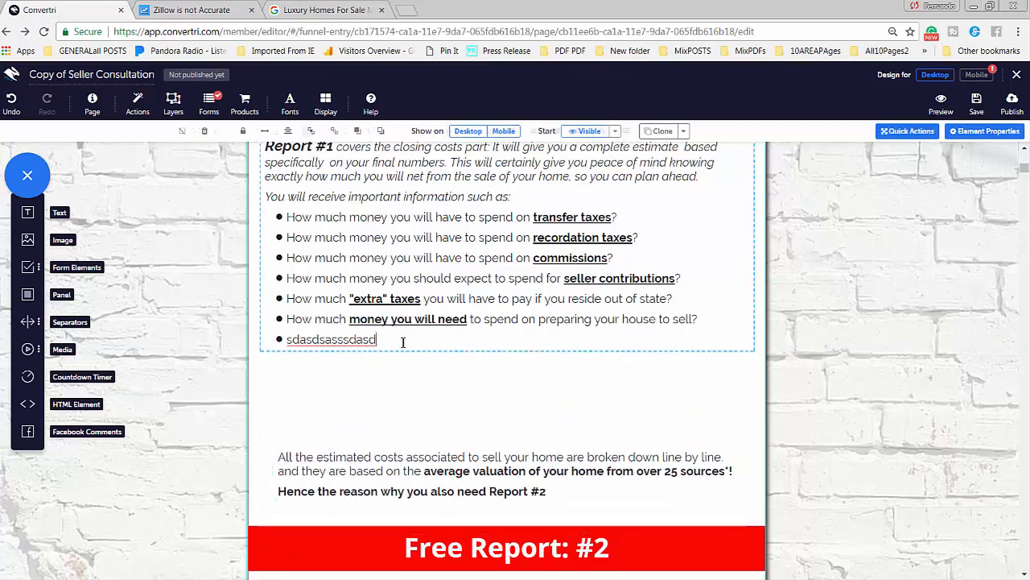
{"action": "key", "text": "Return"}
{"action": "type", "text": "fsdfsdfsdfsd"}
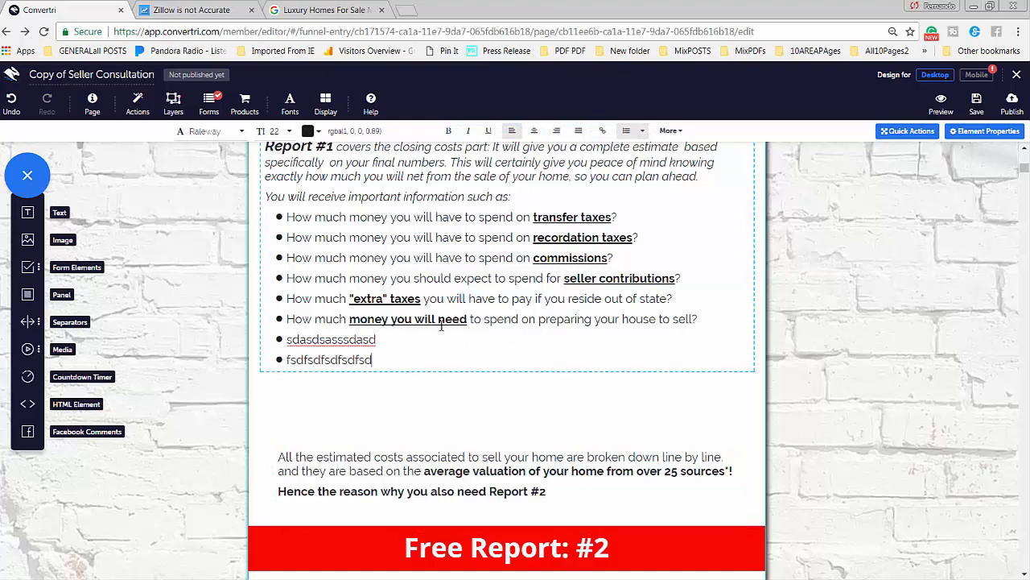
{"action": "type", "text": "fsfd"}
Make the ending "fsdfdsfd" of the last placeholder bullet bold
{"action": "left_click_drag", "start_coordinate": [354, 360], "coordinate": [410, 360]}
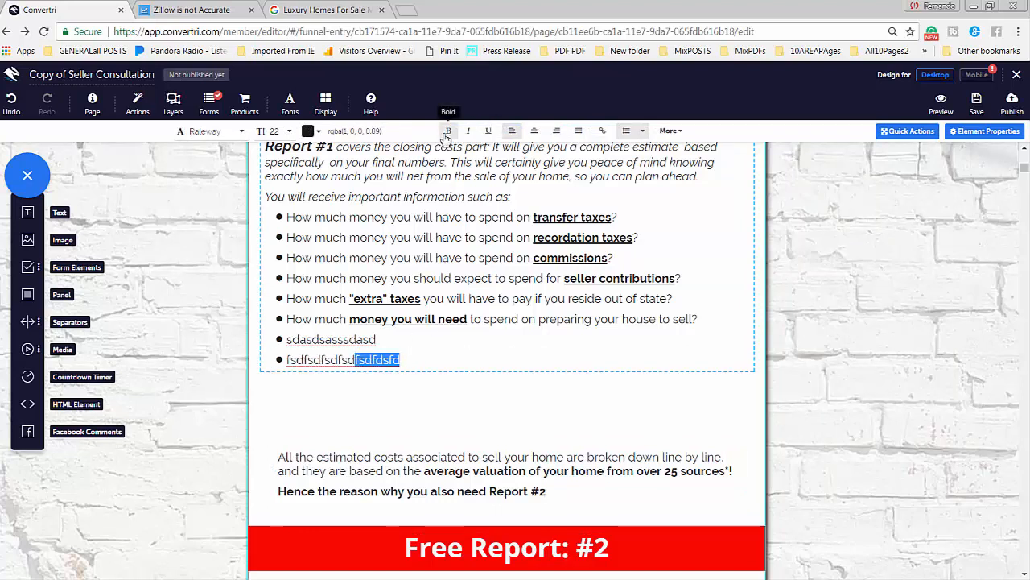
{"action": "left_click", "coordinate": [448, 132]}
{"action": "left_click", "coordinate": [507, 319]}
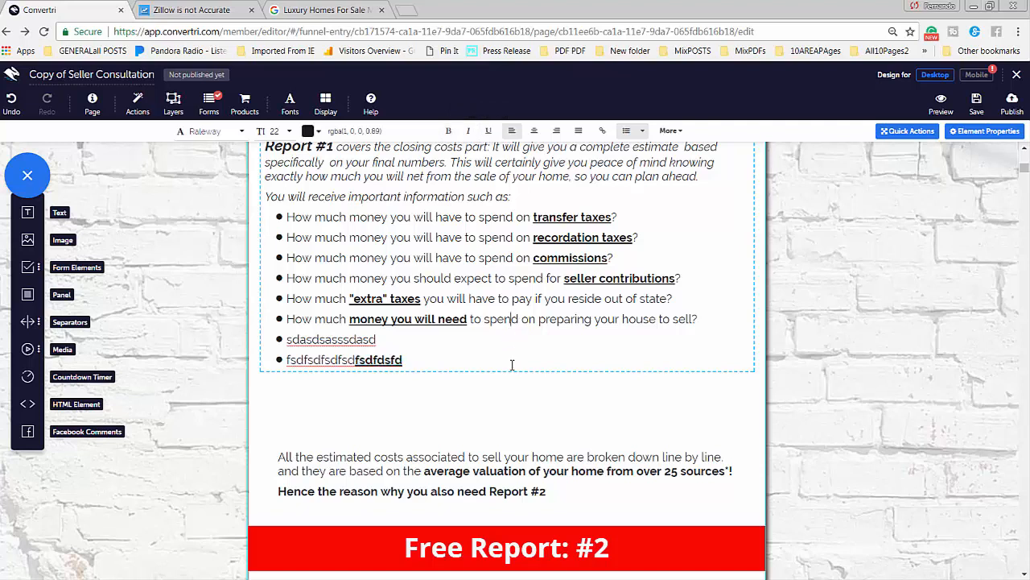
Delete the last four Report #1 bullets, from the "extra" taxes item onward, and move the "All the estimated costs" block up beneath the list
{"action": "left_click_drag", "start_coordinate": [425, 366], "coordinate": [284, 303]}
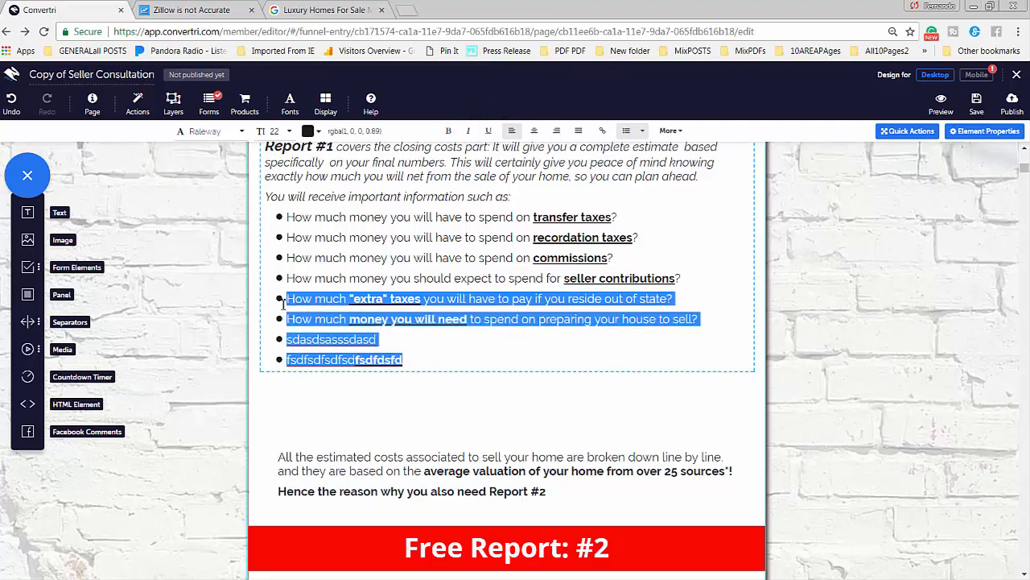
{"action": "key", "text": "BackSpace"}
{"action": "key", "text": "BackSpace"}
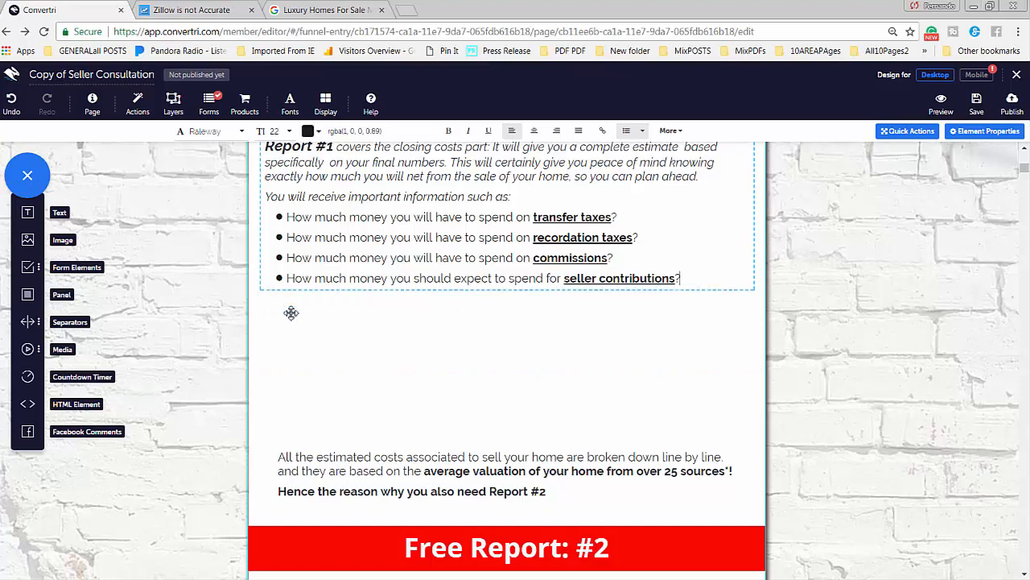
{"action": "left_click", "coordinate": [366, 457]}
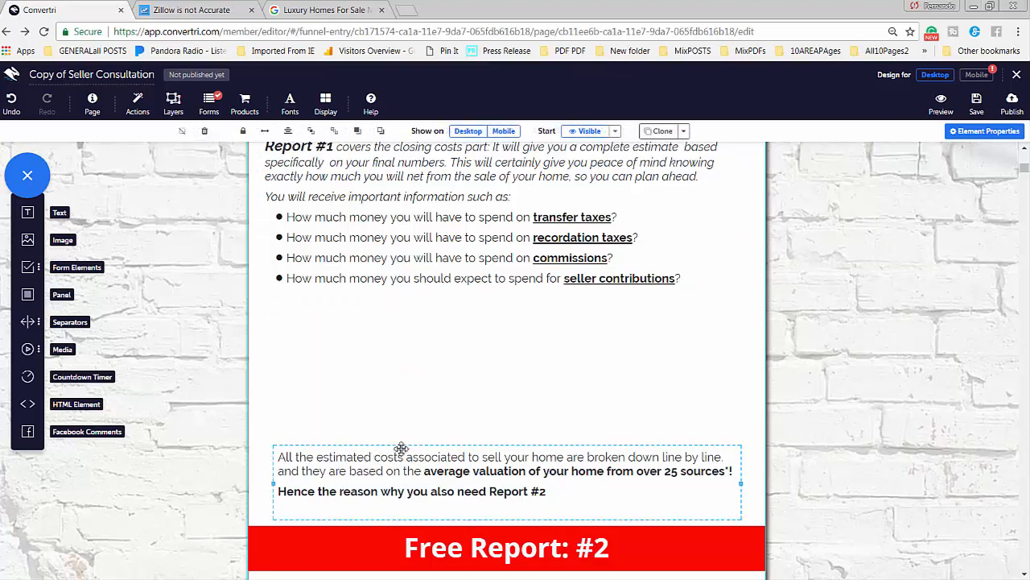
{"action": "left_click_drag", "start_coordinate": [402, 449], "coordinate": [410, 326]}
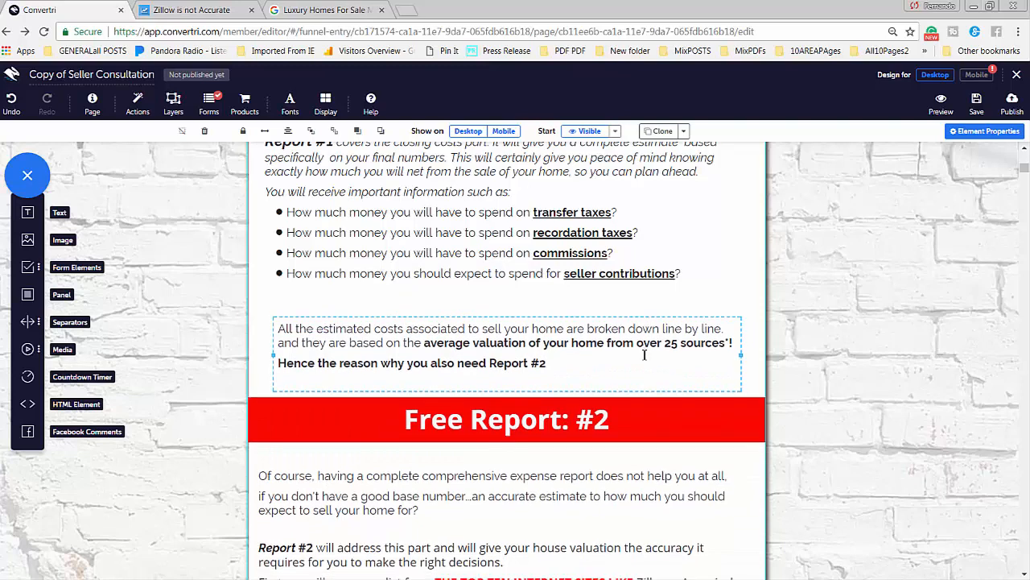
Review the page's content and spacing from the main headline down through the Free Report: #3 section
{"action": "scroll", "coordinate": [650, 358], "scroll_direction": "down", "scroll_amount": 1}
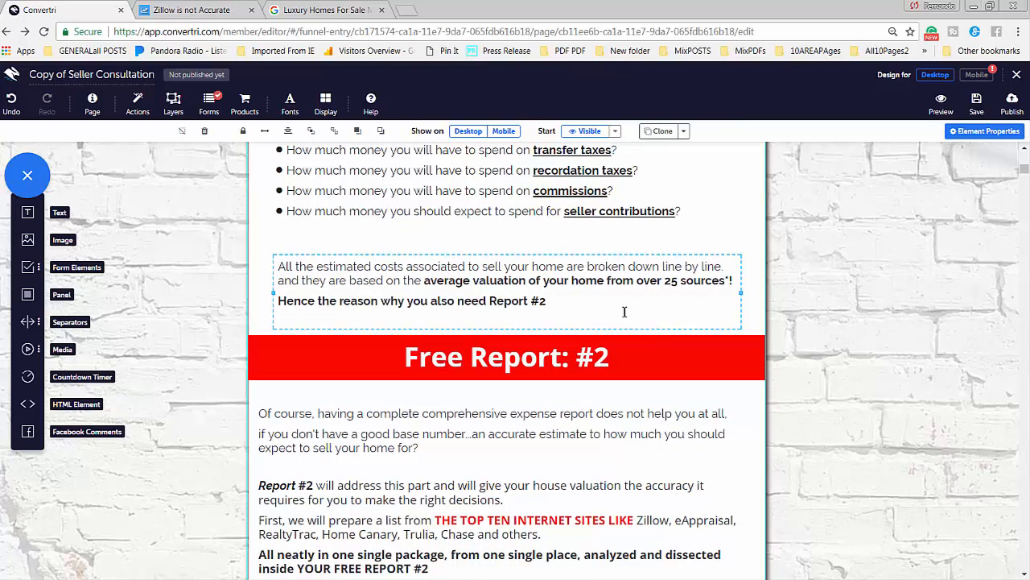
{"action": "scroll", "coordinate": [625, 314], "scroll_direction": "down", "scroll_amount": 1}
{"action": "scroll", "coordinate": [596, 358], "scroll_direction": "up", "scroll_amount": 7}
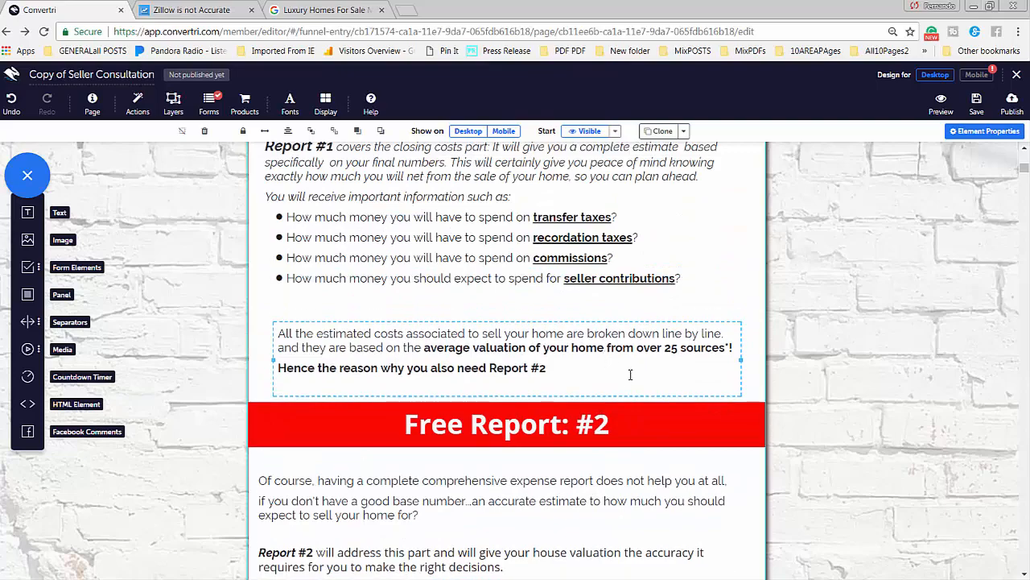
{"action": "scroll", "coordinate": [630, 377], "scroll_direction": "down", "scroll_amount": 2}
{"action": "scroll", "coordinate": [612, 378], "scroll_direction": "up", "scroll_amount": 5}
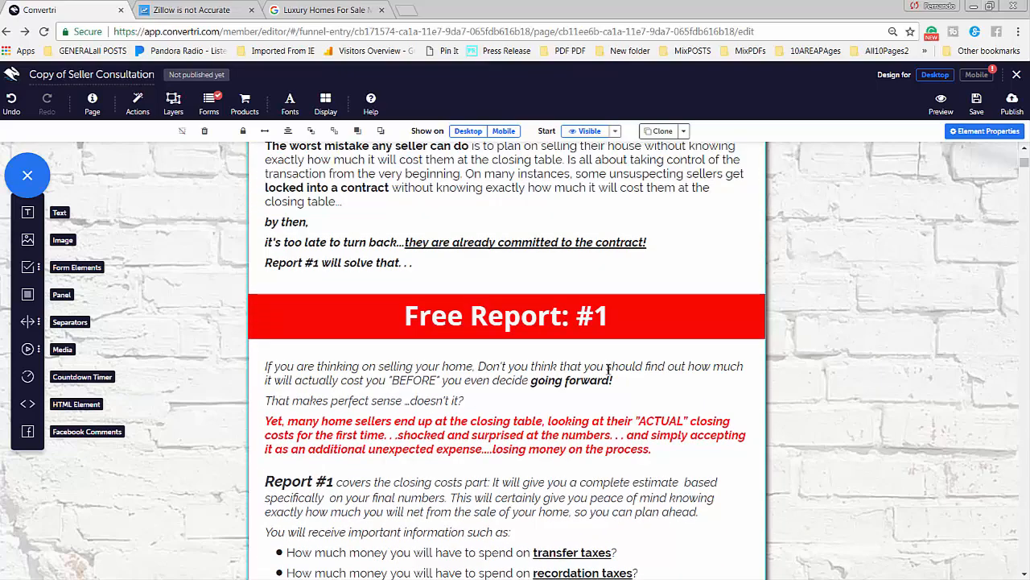
{"action": "scroll", "coordinate": [595, 393], "scroll_direction": "up", "scroll_amount": 2}
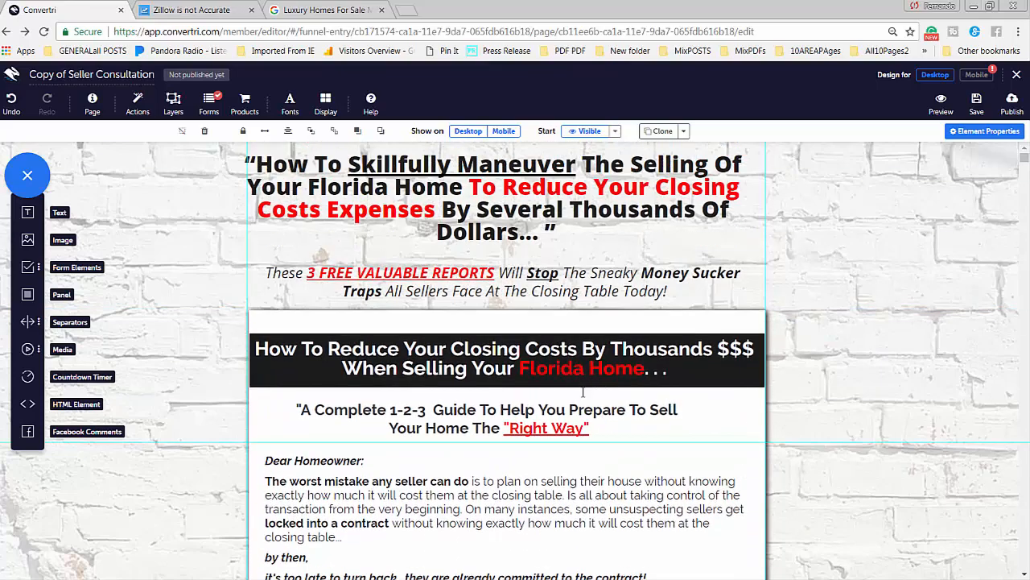
{"action": "scroll", "coordinate": [585, 393], "scroll_direction": "down", "scroll_amount": 3}
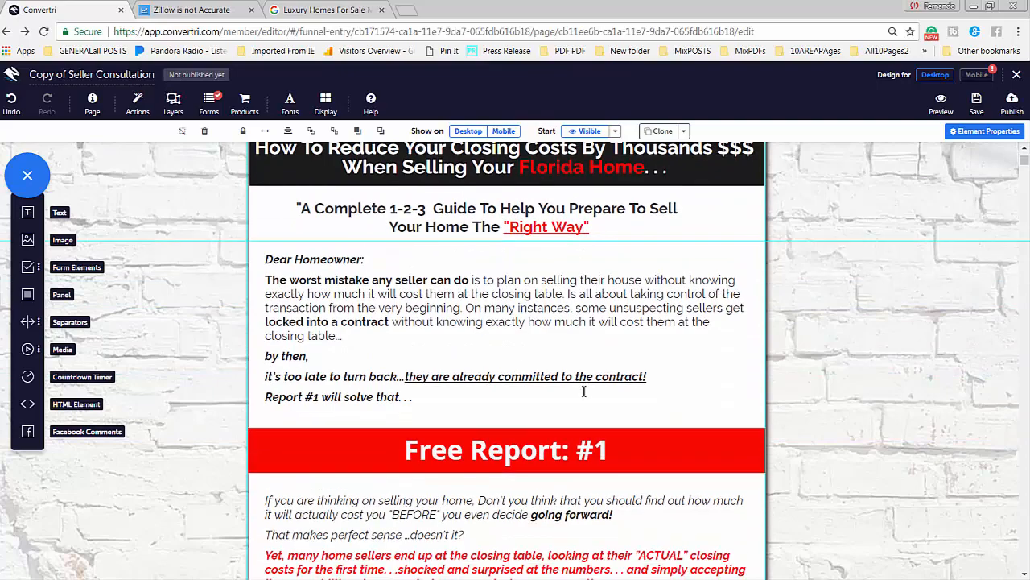
{"action": "scroll", "coordinate": [584, 392], "scroll_direction": "down", "scroll_amount": 2}
{"action": "scroll", "coordinate": [592, 395], "scroll_direction": "up", "scroll_amount": 2}
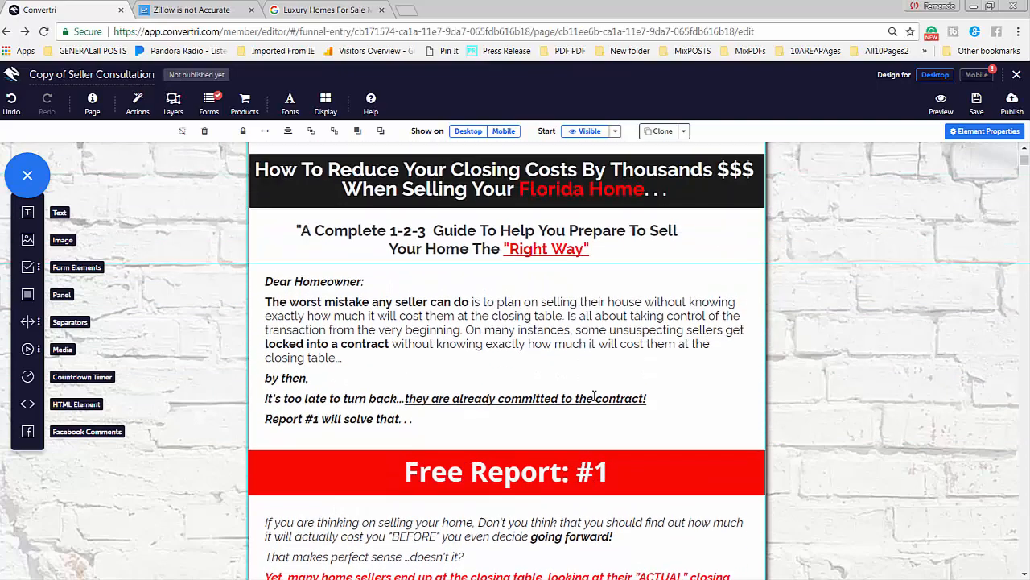
{"action": "scroll", "coordinate": [593, 395], "scroll_direction": "up", "scroll_amount": 3}
{"action": "scroll", "coordinate": [593, 394], "scroll_direction": "down", "scroll_amount": 1}
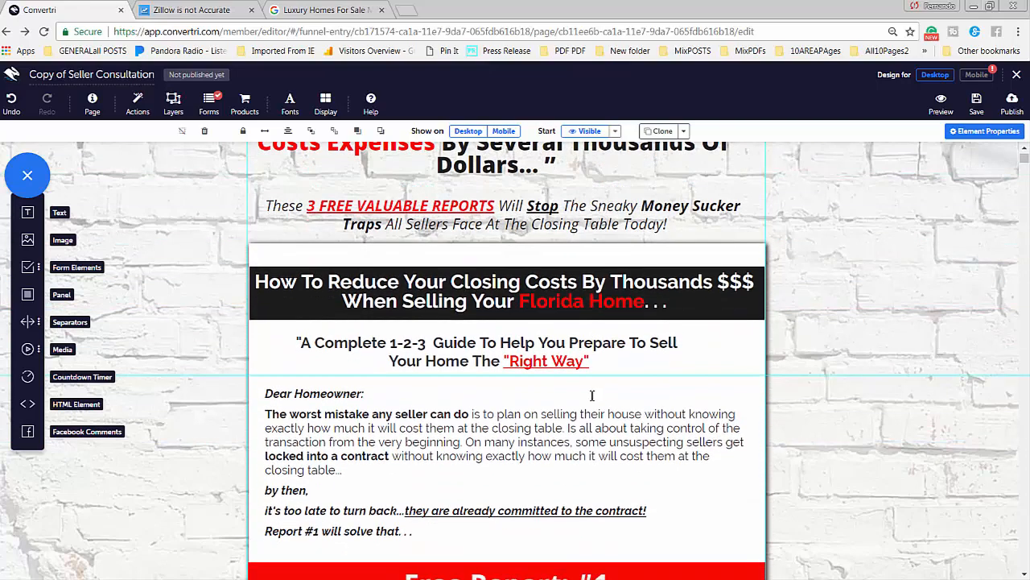
{"action": "scroll", "coordinate": [591, 394], "scroll_direction": "down", "scroll_amount": 2}
{"action": "scroll", "coordinate": [587, 391], "scroll_direction": "down", "scroll_amount": 1}
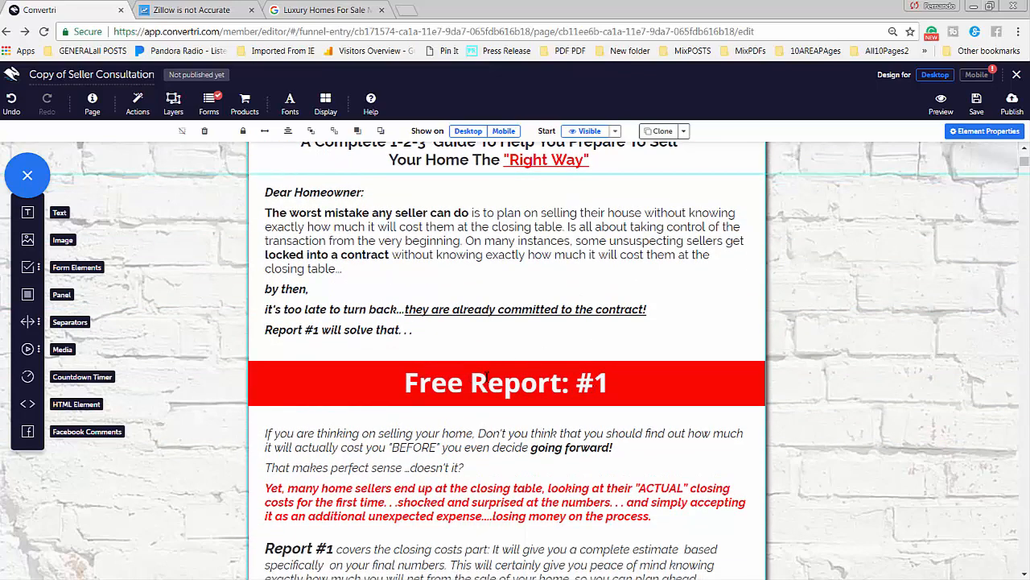
{"action": "scroll", "coordinate": [661, 370], "scroll_direction": "up", "scroll_amount": 2}
{"action": "scroll", "coordinate": [644, 371], "scroll_direction": "down", "scroll_amount": 6}
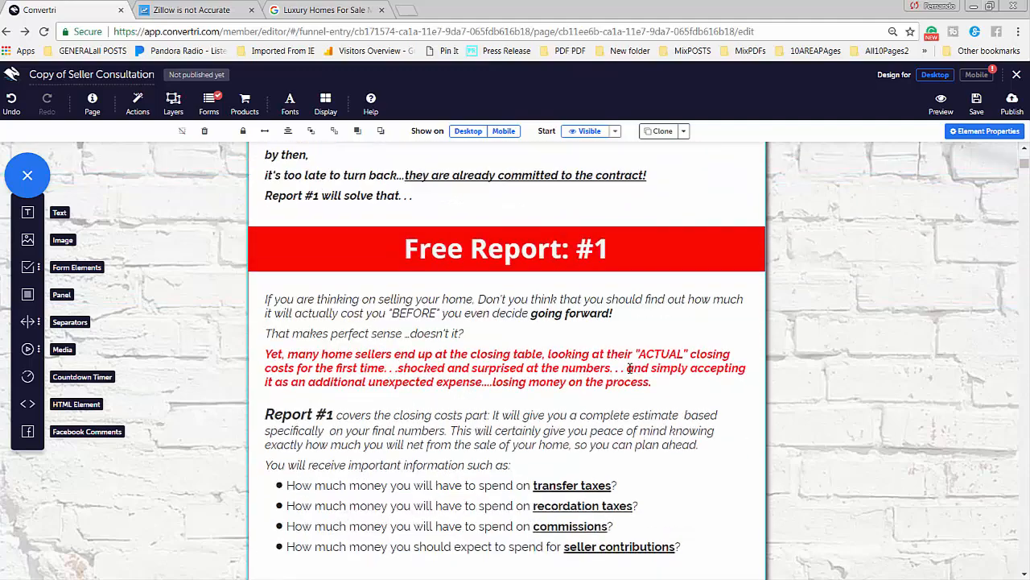
{"action": "scroll", "coordinate": [607, 378], "scroll_direction": "down", "scroll_amount": 6}
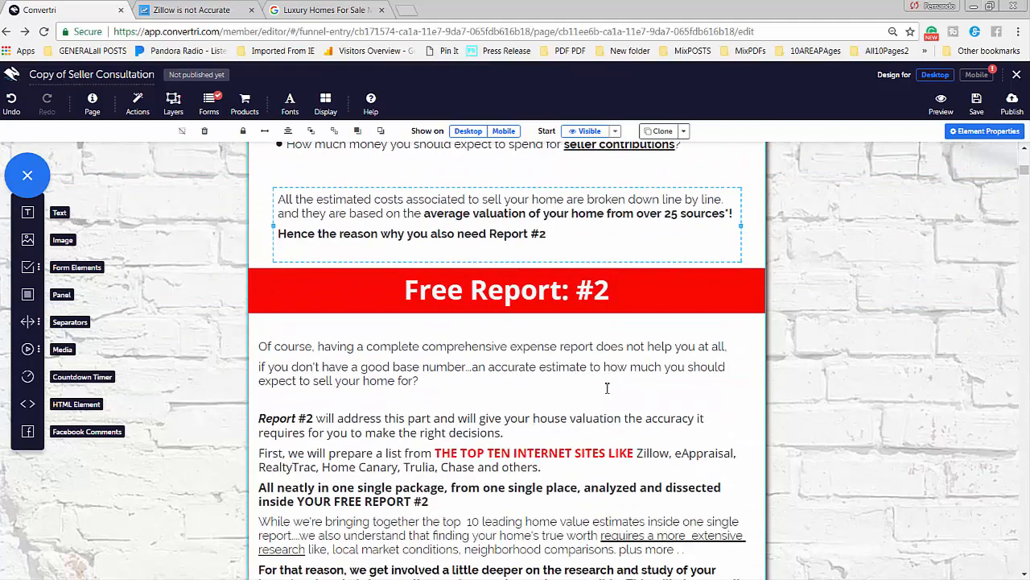
{"action": "scroll", "coordinate": [608, 388], "scroll_direction": "down", "scroll_amount": 13}
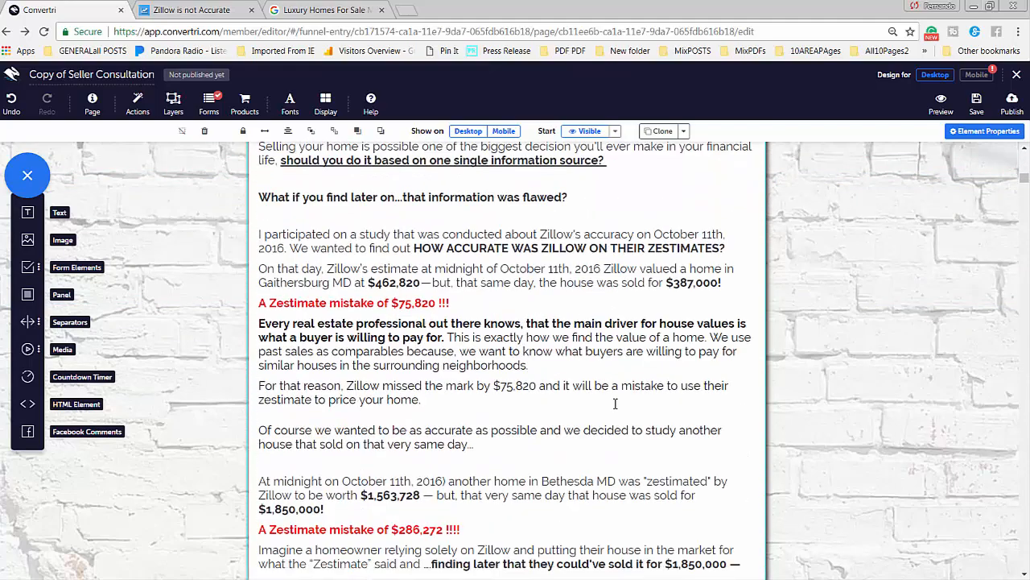
{"action": "scroll", "coordinate": [619, 411], "scroll_direction": "down", "scroll_amount": 13}
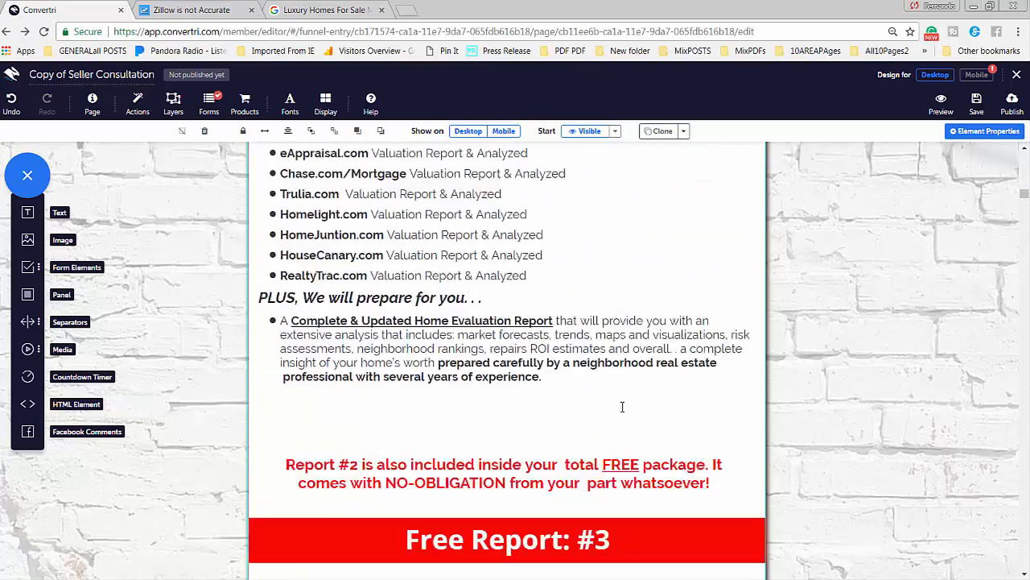
{"action": "scroll", "coordinate": [615, 414], "scroll_direction": "up", "scroll_amount": 20}
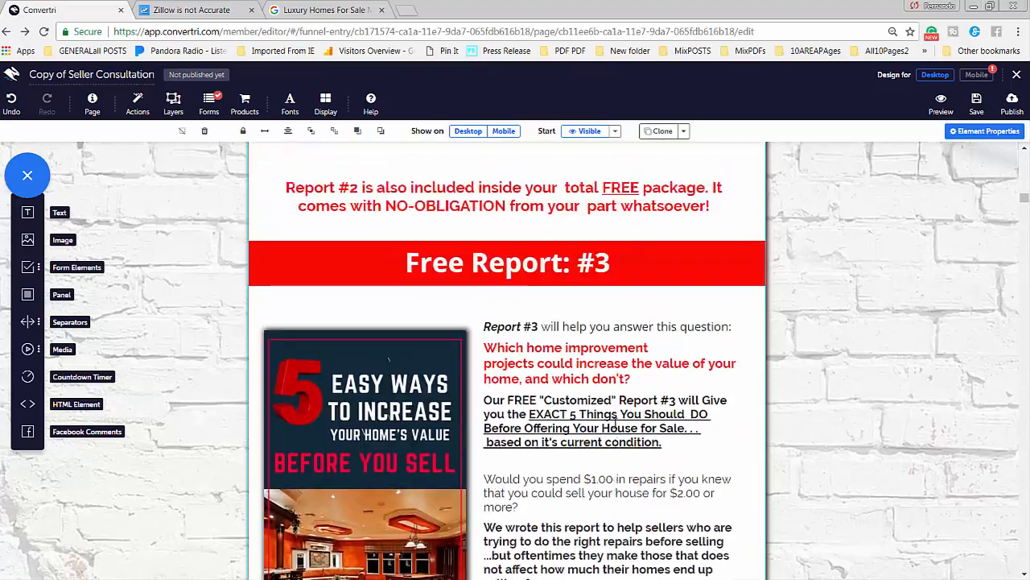
Return to the main headline and review the opening letter and the Free Report: #1 section with its bullet list
{"action": "scroll", "coordinate": [615, 422], "scroll_direction": "up", "scroll_amount": 8}
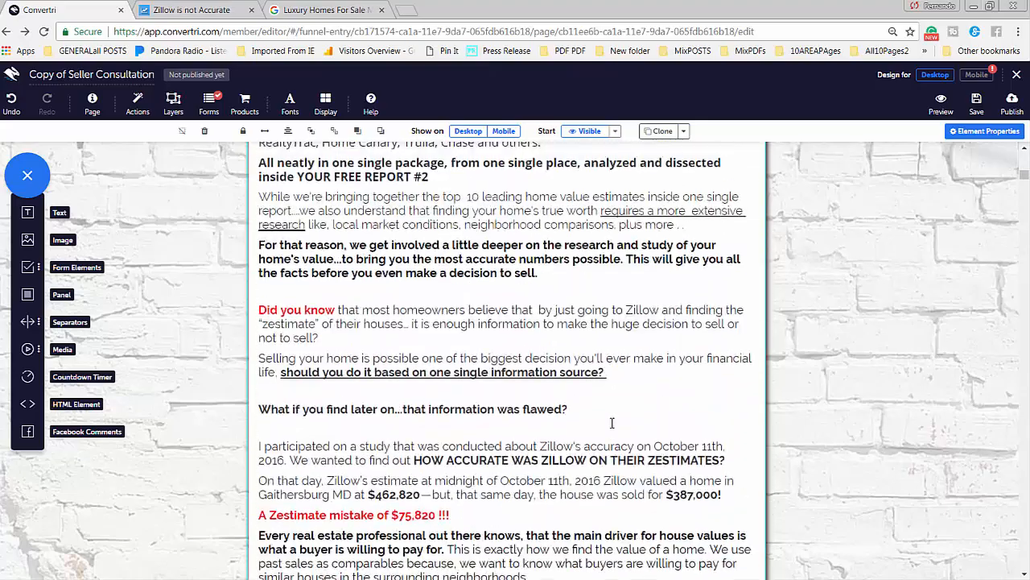
{"action": "scroll", "coordinate": [610, 418], "scroll_direction": "up", "scroll_amount": 1}
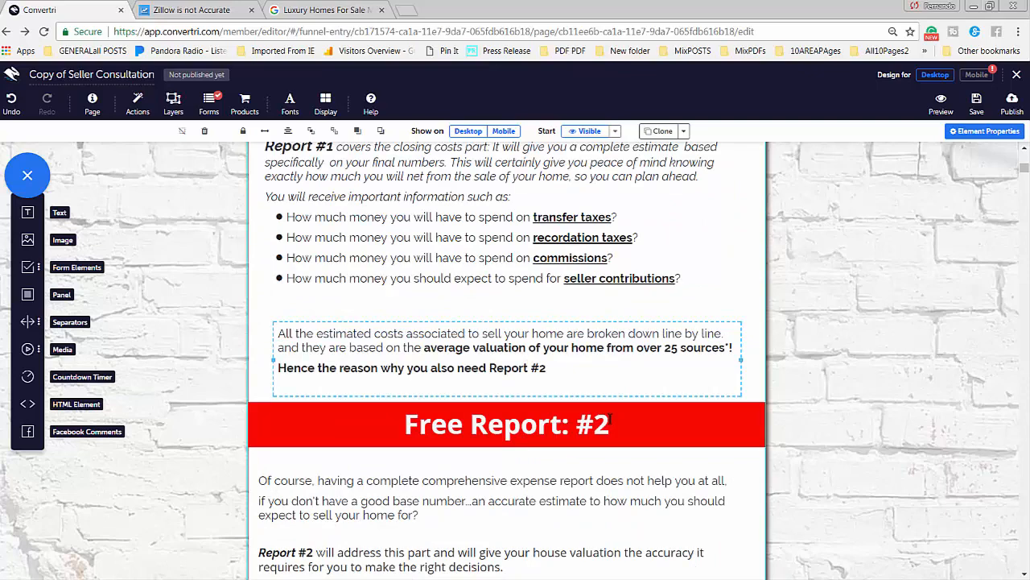
{"action": "scroll", "coordinate": [610, 418], "scroll_direction": "up", "scroll_amount": 5}
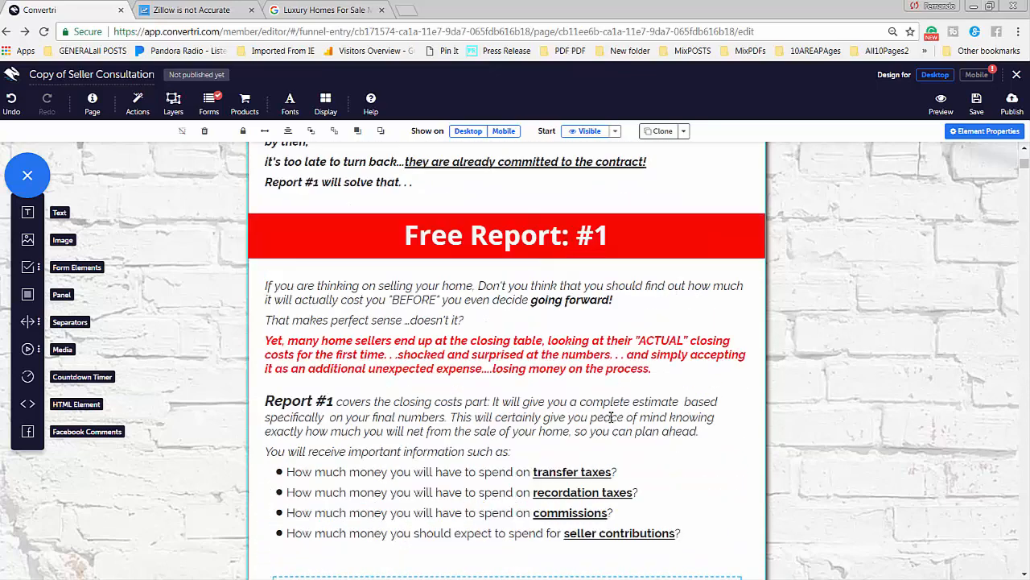
{"action": "scroll", "coordinate": [610, 417], "scroll_direction": "up", "scroll_amount": 3}
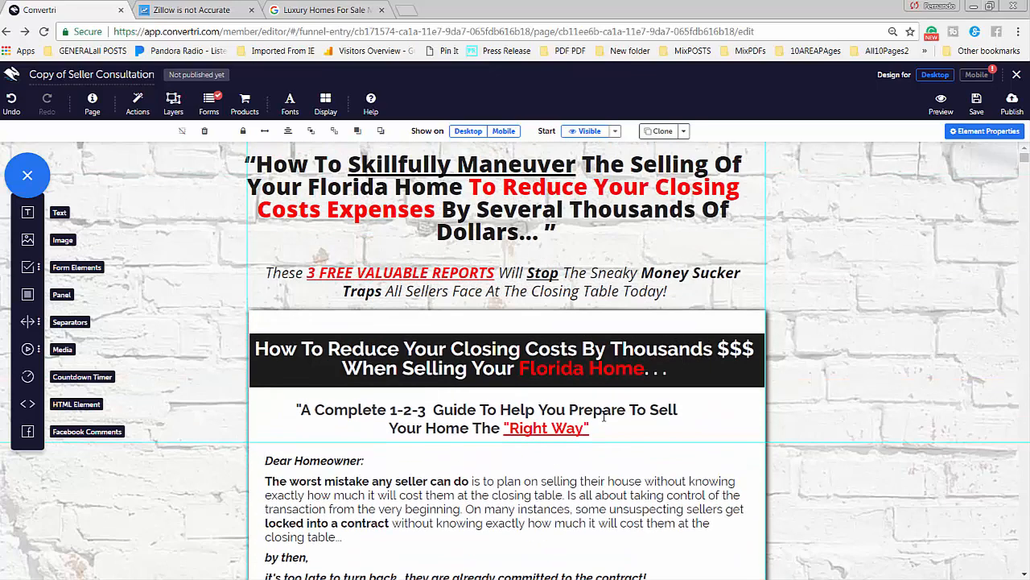
{"action": "scroll", "coordinate": [578, 440], "scroll_direction": "down", "scroll_amount": 2}
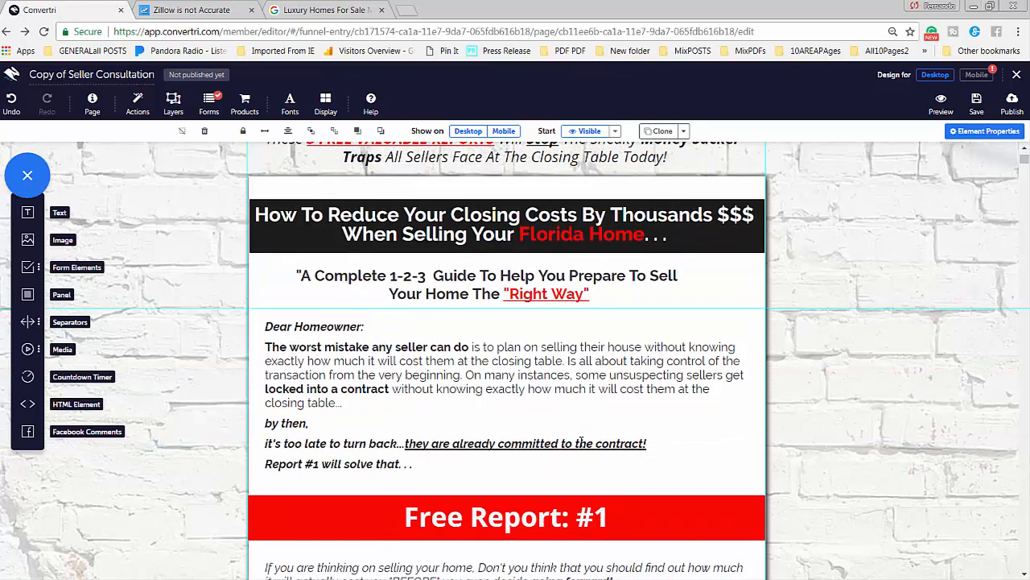
{"action": "scroll", "coordinate": [581, 441], "scroll_direction": "down", "scroll_amount": 1}
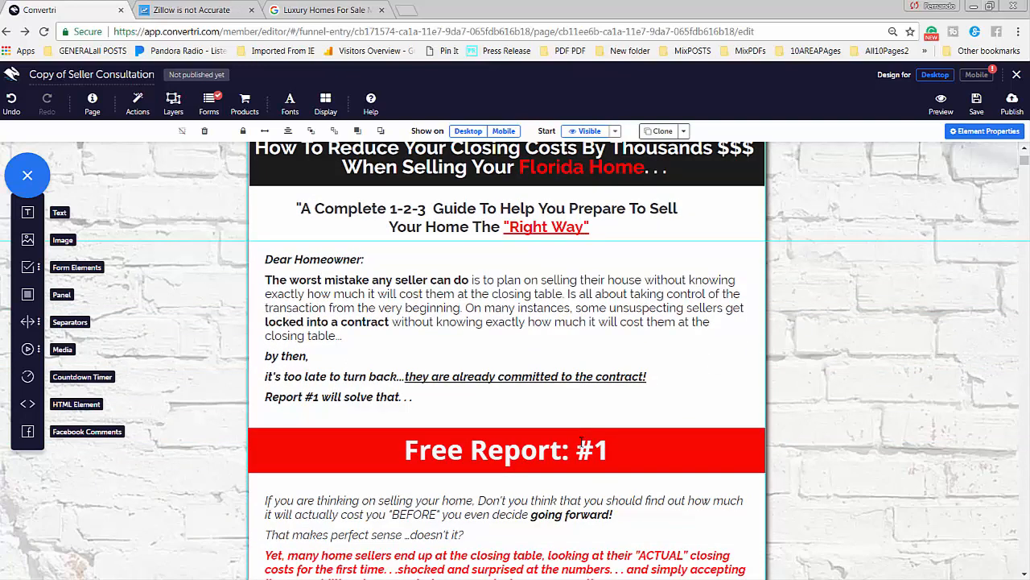
{"action": "scroll", "coordinate": [581, 439], "scroll_direction": "down", "scroll_amount": 1}
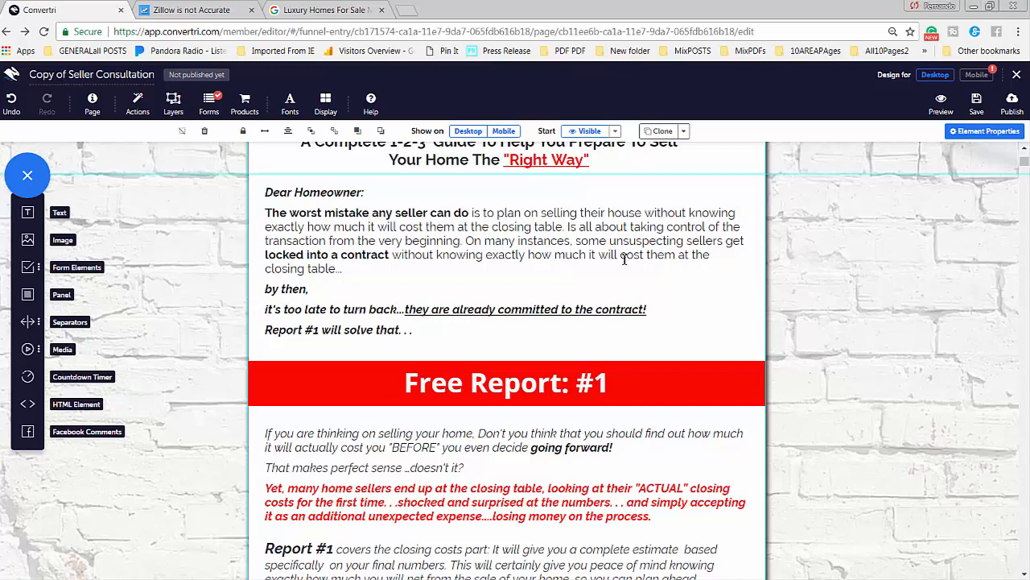
{"action": "scroll", "coordinate": [585, 266], "scroll_direction": "down", "scroll_amount": 3}
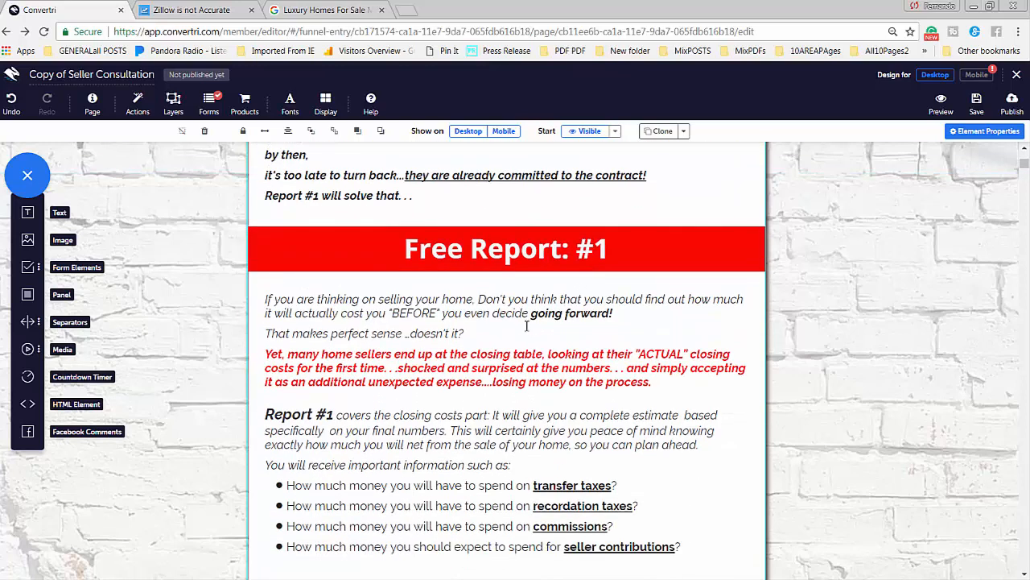
{"action": "scroll", "coordinate": [532, 335], "scroll_direction": "down", "scroll_amount": 1}
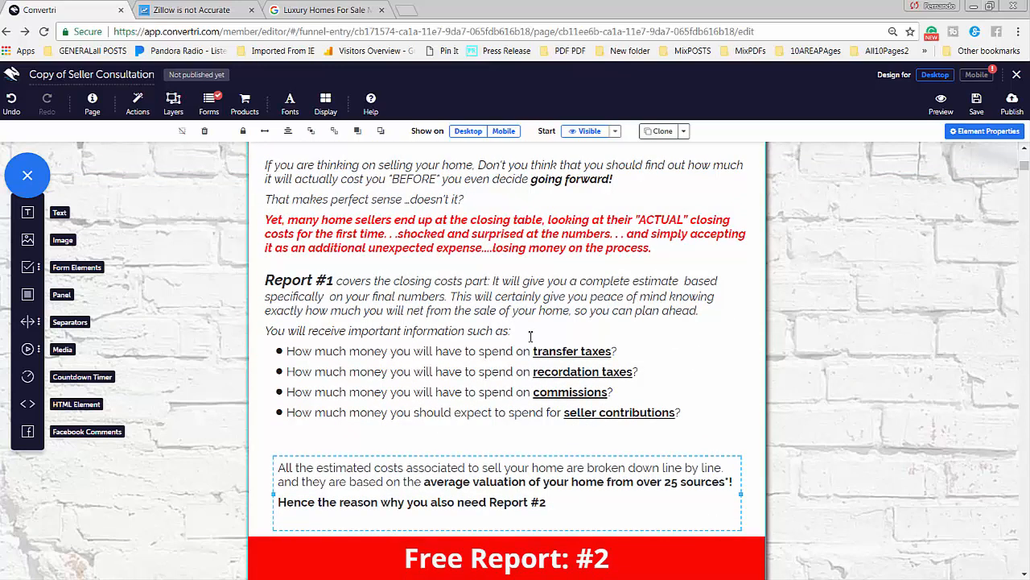
Examine the opening of the Free Report: #2 section, covering the top ten internet sites and the home value research
{"action": "scroll", "coordinate": [494, 345], "scroll_direction": "down", "scroll_amount": 5}
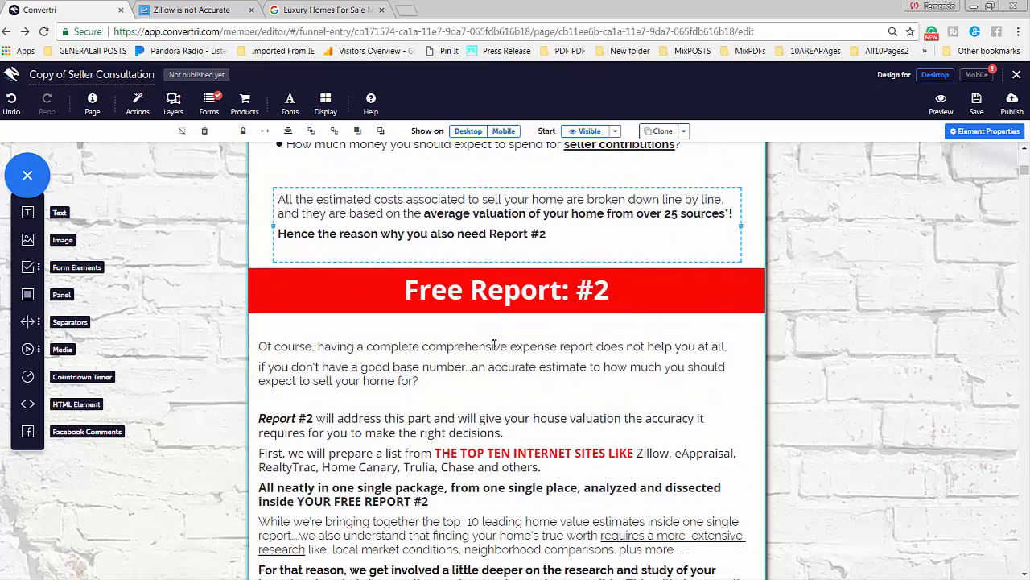
{"action": "scroll", "coordinate": [493, 345], "scroll_direction": "up", "scroll_amount": 2}
{"action": "scroll", "coordinate": [494, 346], "scroll_direction": "down", "scroll_amount": 2}
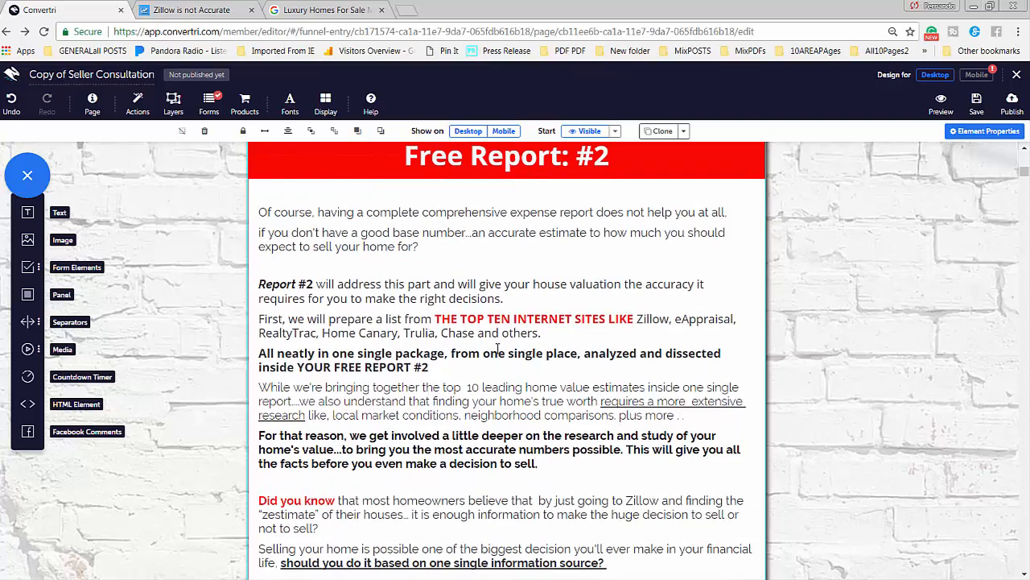
{"action": "scroll", "coordinate": [499, 348], "scroll_direction": "down", "scroll_amount": 2}
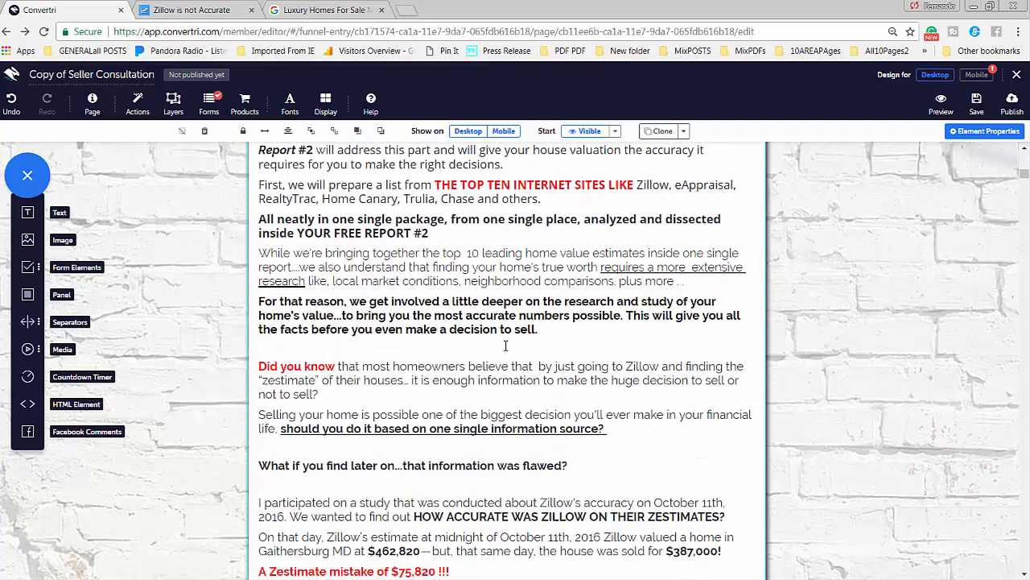
{"action": "scroll", "coordinate": [500, 358], "scroll_direction": "up", "scroll_amount": 2}
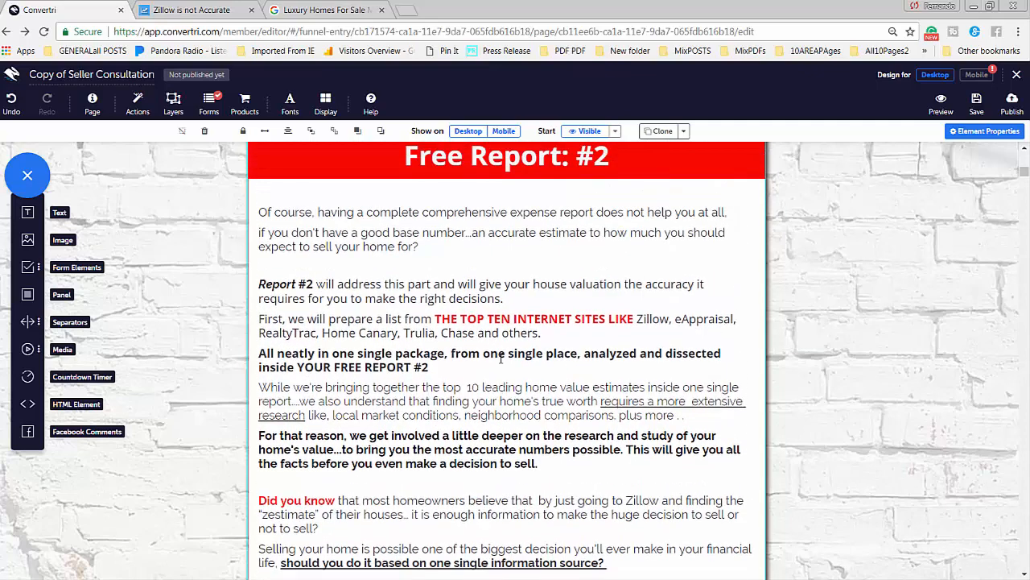
{"action": "scroll", "coordinate": [501, 358], "scroll_direction": "down", "scroll_amount": 1}
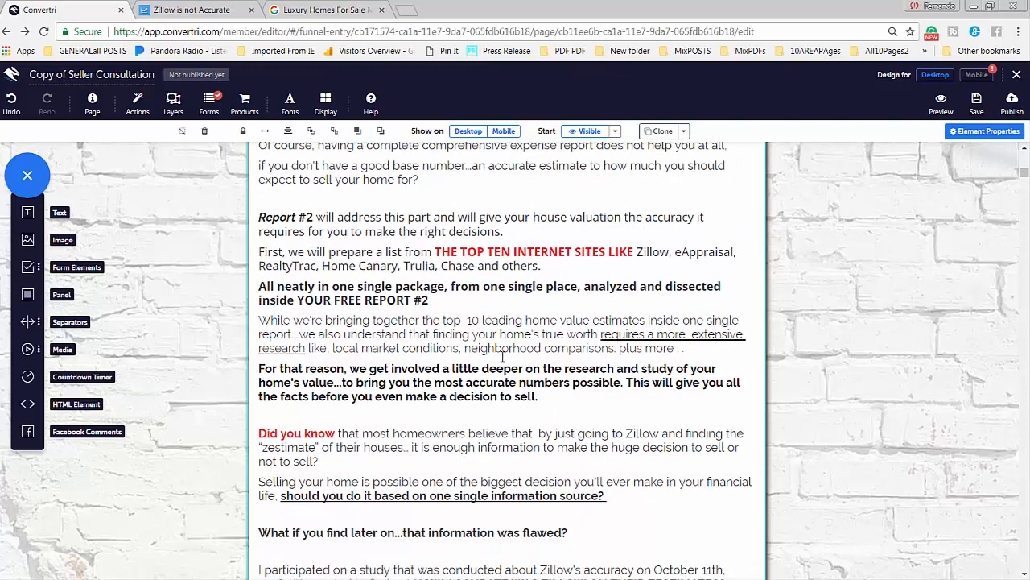
{"action": "scroll", "coordinate": [503, 355], "scroll_direction": "up", "scroll_amount": 1}
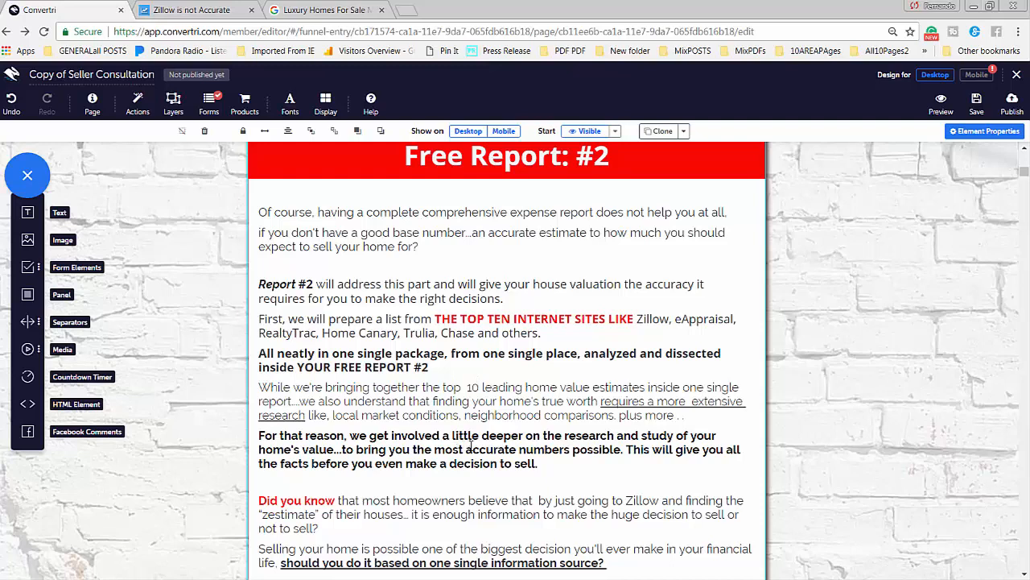
{"action": "scroll", "coordinate": [471, 445], "scroll_direction": "down", "scroll_amount": 2}
{"action": "scroll", "coordinate": [469, 444], "scroll_direction": "up", "scroll_amount": 2}
{"action": "scroll", "coordinate": [467, 445], "scroll_direction": "up", "scroll_amount": 1}
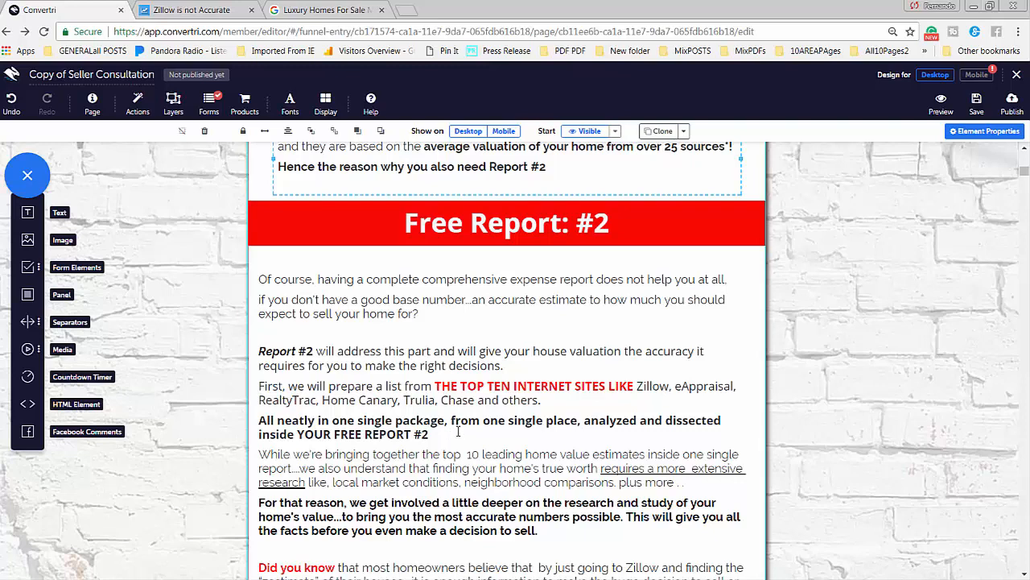
{"action": "scroll", "coordinate": [475, 427], "scroll_direction": "down", "scroll_amount": 1}
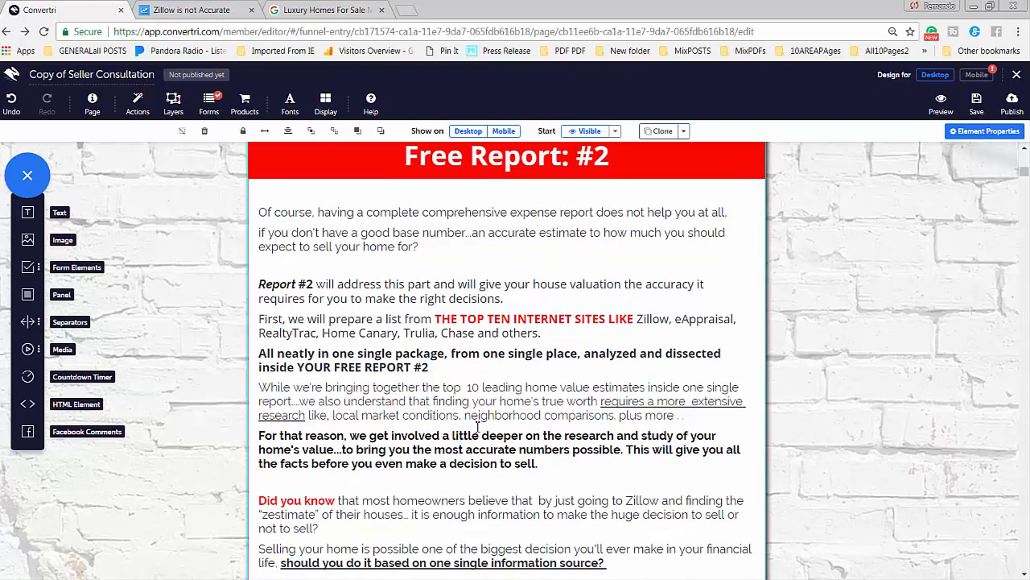
{"action": "scroll", "coordinate": [477, 427], "scroll_direction": "down", "scroll_amount": 1}
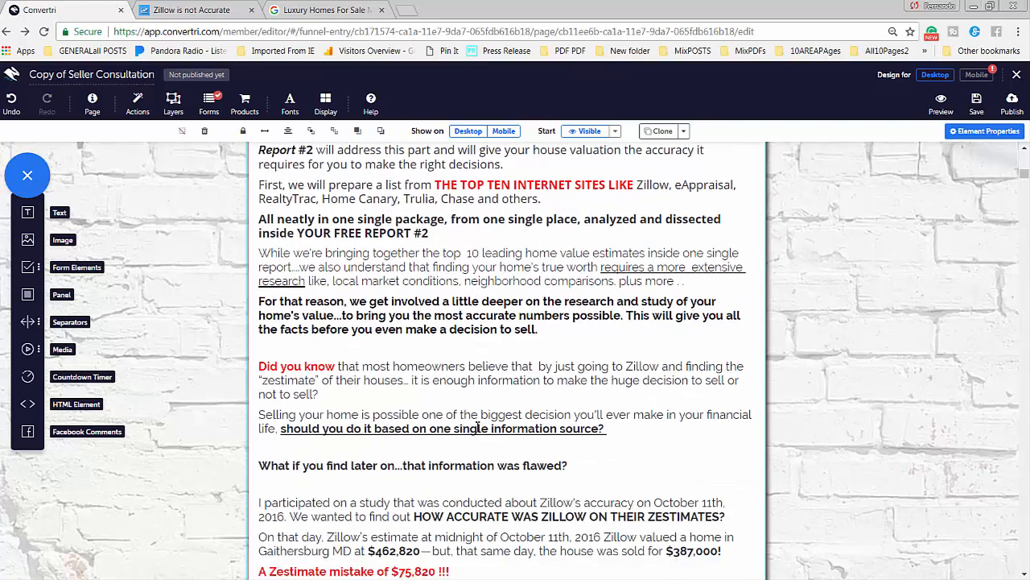
{"action": "scroll", "coordinate": [477, 427], "scroll_direction": "up", "scroll_amount": 1}
{"action": "scroll", "coordinate": [477, 427], "scroll_direction": "down", "scroll_amount": 1}
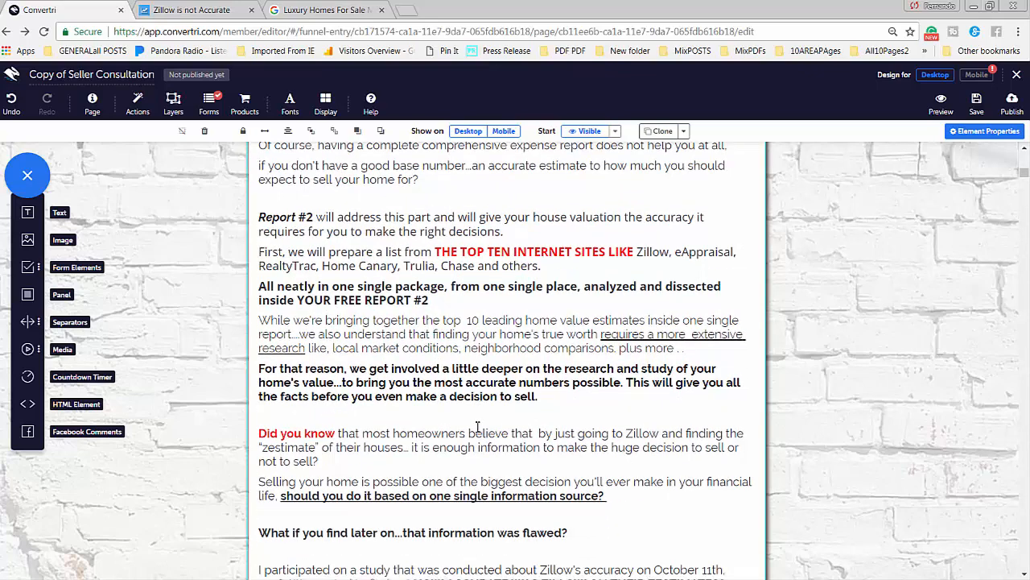
Read the Zillow accuracy study in the Report #2 text, from "Did you know" down to the "HERE" link
{"action": "scroll", "coordinate": [477, 427], "scroll_direction": "down", "scroll_amount": 1}
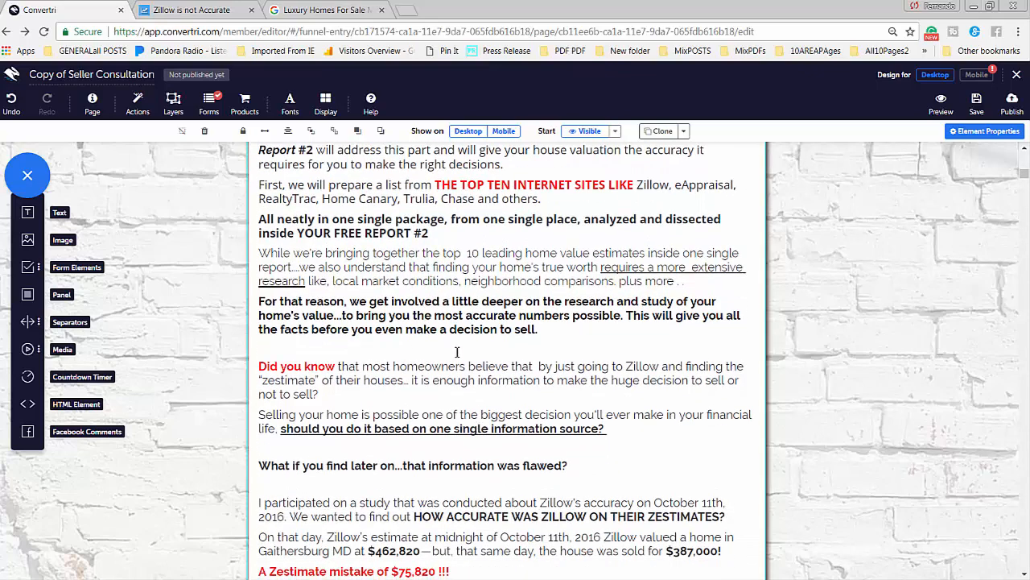
{"action": "scroll", "coordinate": [464, 302], "scroll_direction": "down", "scroll_amount": 1}
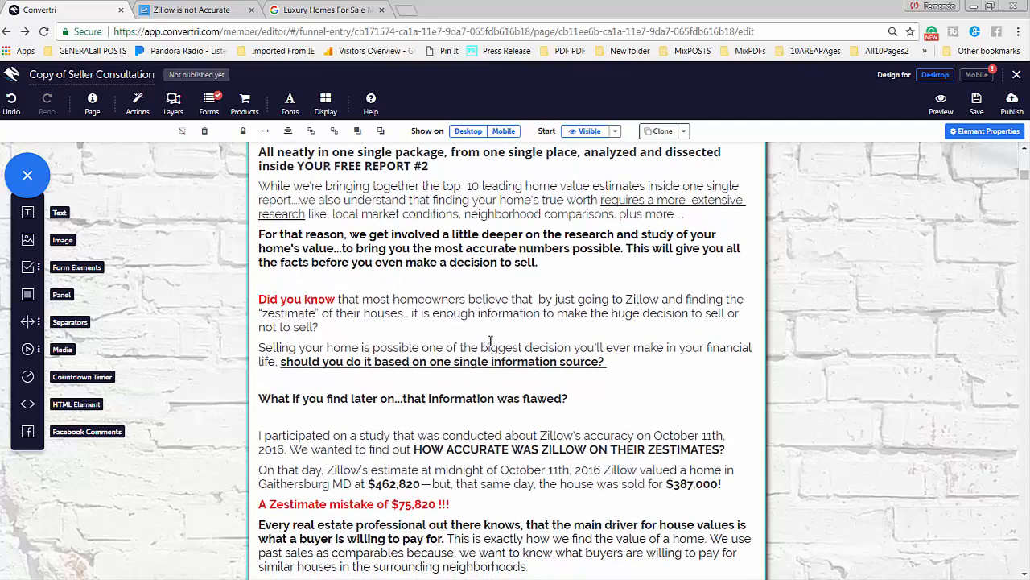
{"action": "scroll", "coordinate": [495, 342], "scroll_direction": "down", "scroll_amount": 1}
{"action": "scroll", "coordinate": [501, 343], "scroll_direction": "down", "scroll_amount": 1}
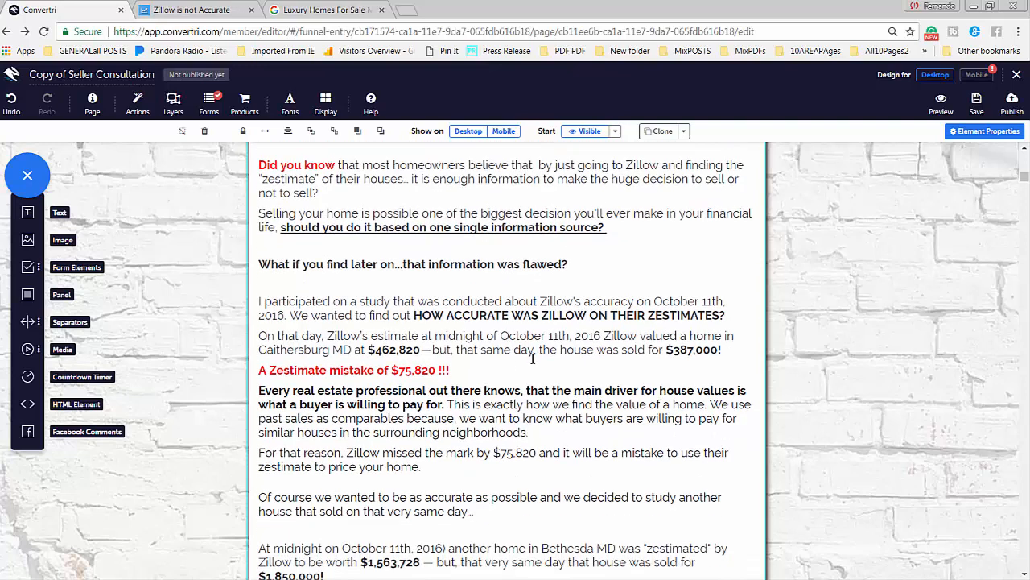
{"action": "scroll", "coordinate": [532, 359], "scroll_direction": "down", "scroll_amount": 1}
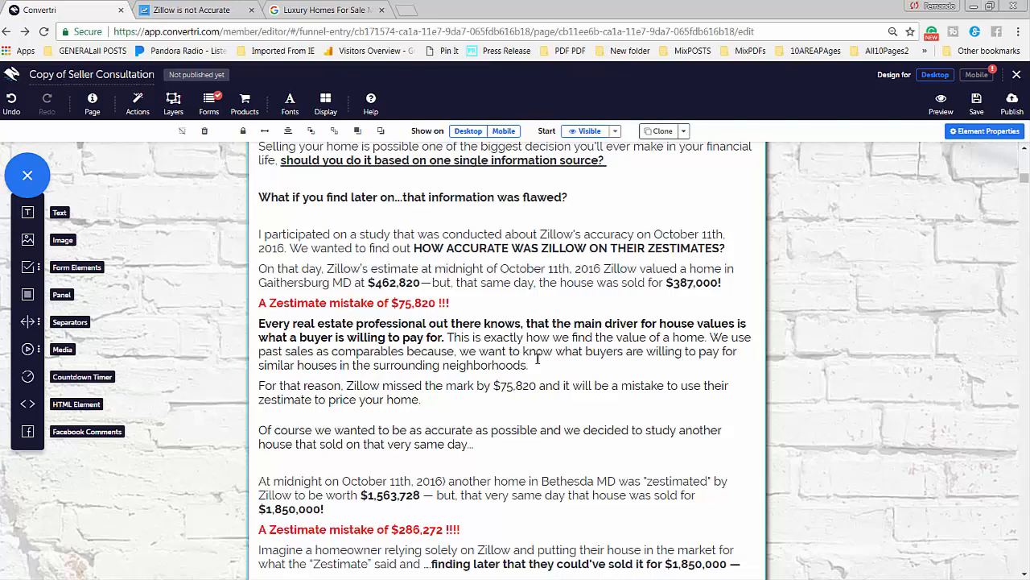
{"action": "scroll", "coordinate": [535, 356], "scroll_direction": "down", "scroll_amount": 3}
{"action": "scroll", "coordinate": [542, 352], "scroll_direction": "down", "scroll_amount": 4}
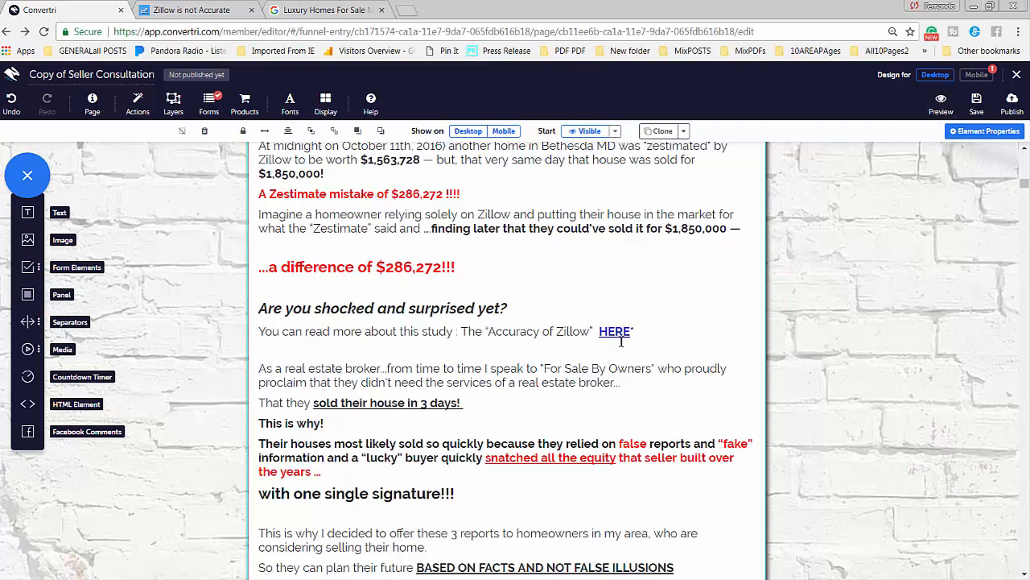
Preview the Copy of Seller Consultation page and open the "HERE" link to the "Accuracy of Zillow" study
{"action": "left_click", "coordinate": [937, 118]}
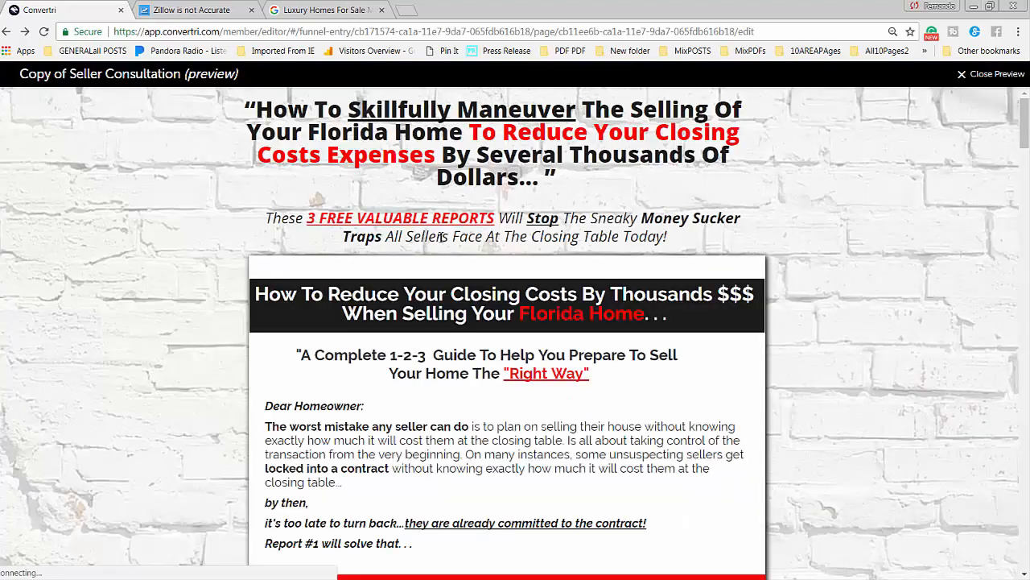
{"action": "scroll", "coordinate": [586, 389], "scroll_direction": "down", "scroll_amount": 7}
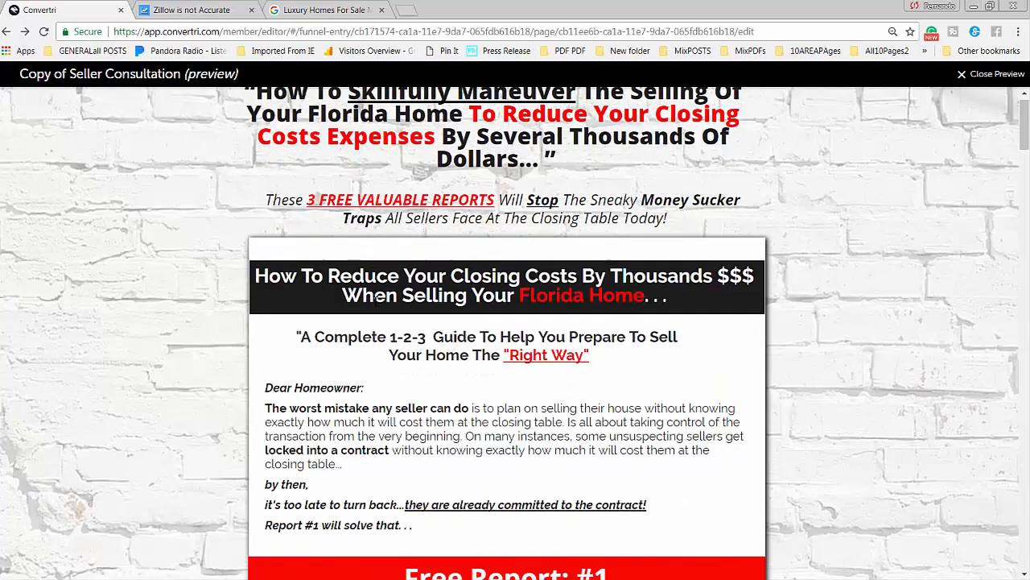
{"action": "scroll", "coordinate": [585, 389], "scroll_direction": "down", "scroll_amount": 15}
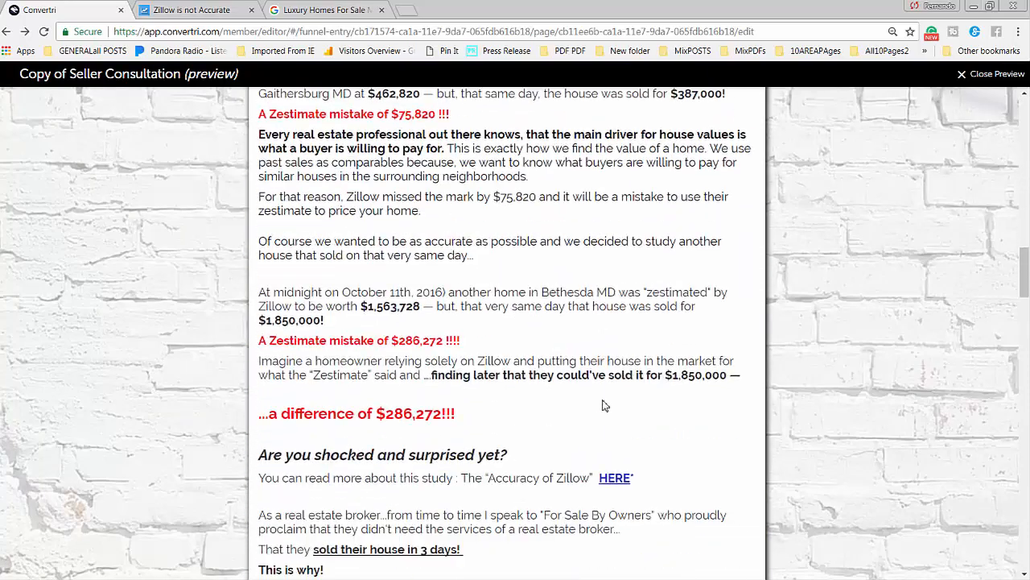
{"action": "left_click", "coordinate": [616, 211]}
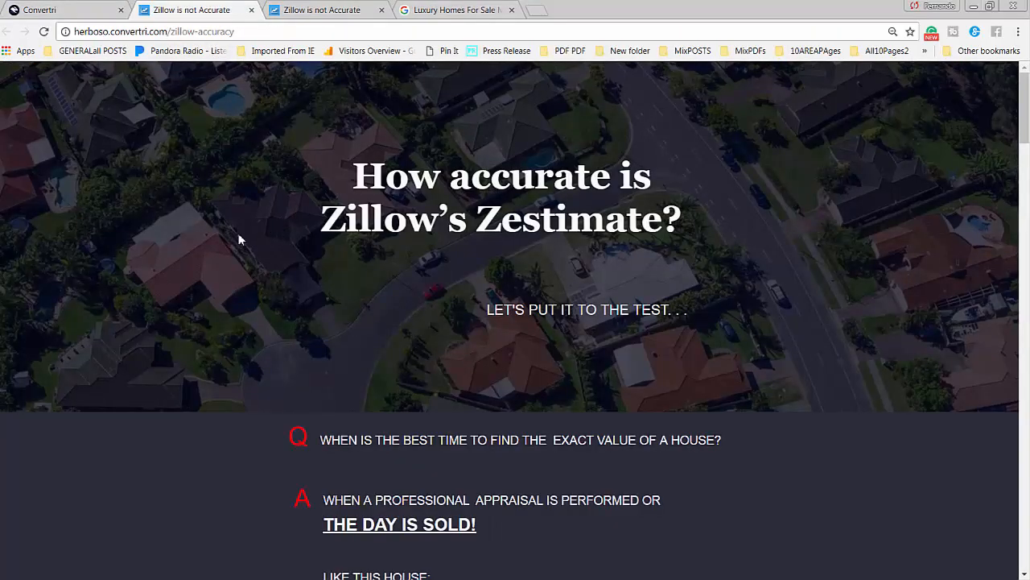
Examine the linked Zillow accuracy page, including the question and answer section, the house's sale record and the Zillow listing comparison
{"action": "scroll", "coordinate": [243, 248], "scroll_direction": "down", "scroll_amount": 5}
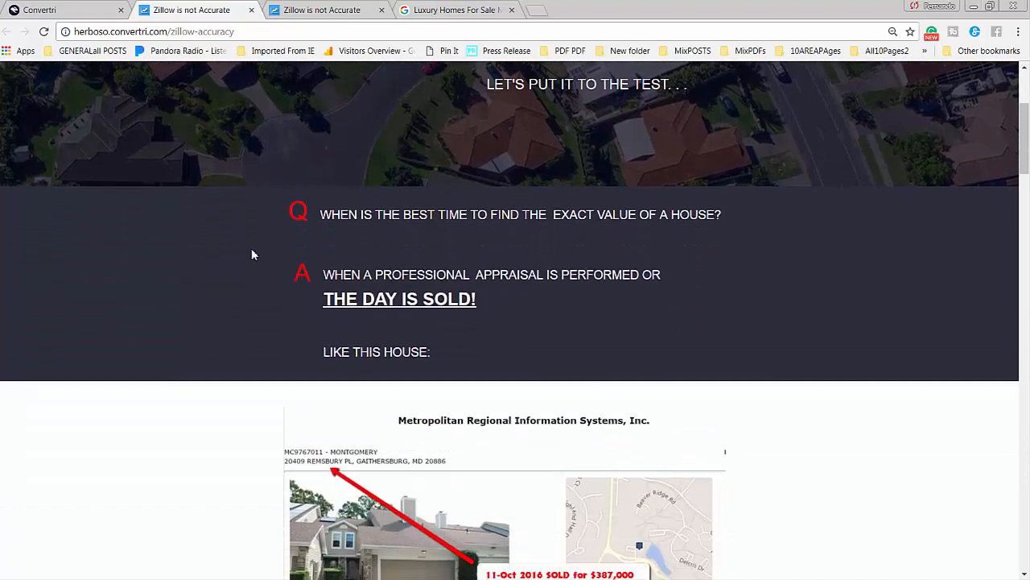
{"action": "scroll", "coordinate": [259, 261], "scroll_direction": "up", "scroll_amount": 2}
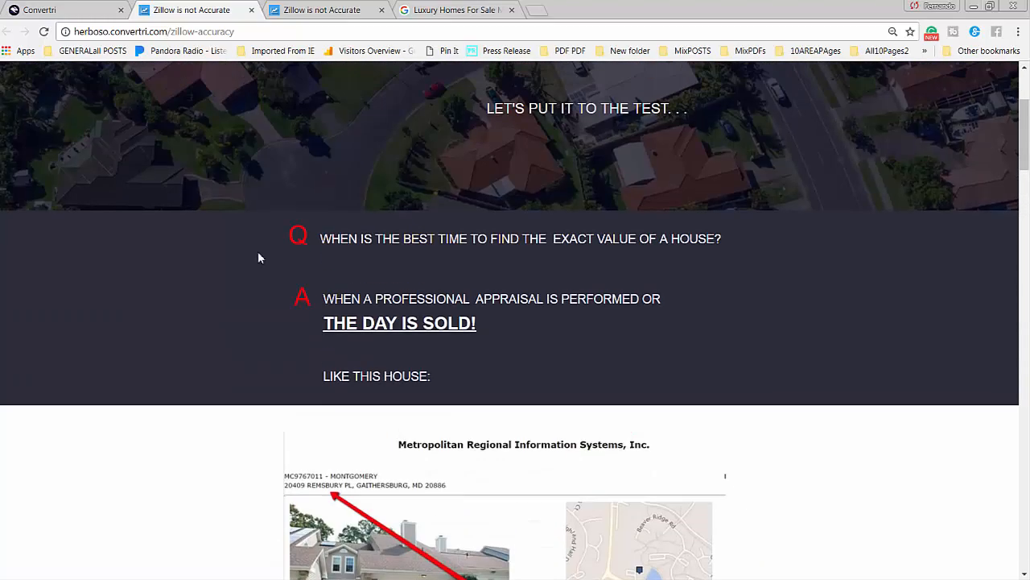
{"action": "scroll", "coordinate": [303, 297], "scroll_direction": "down", "scroll_amount": 4}
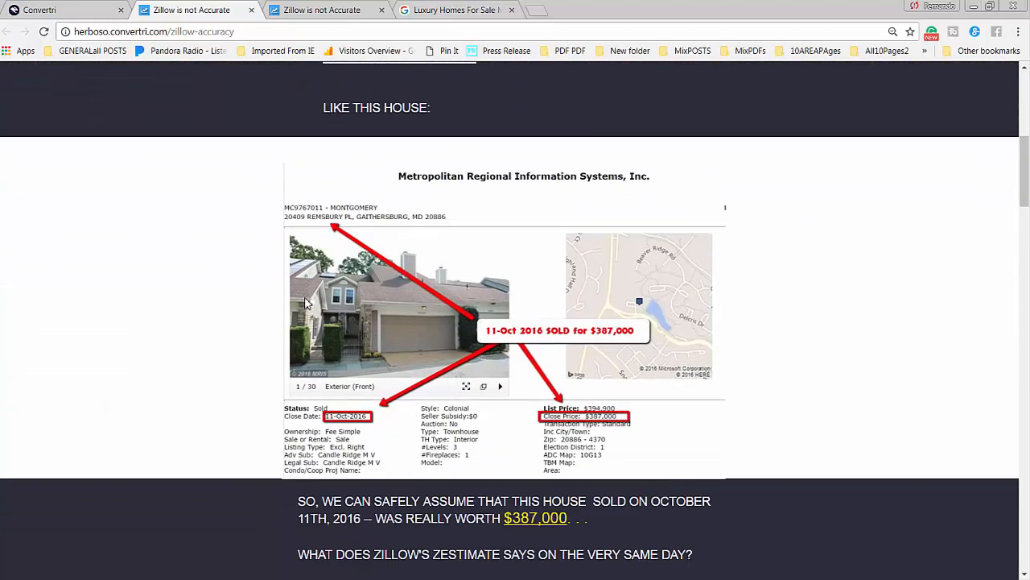
{"action": "scroll", "coordinate": [303, 301], "scroll_direction": "down", "scroll_amount": 5}
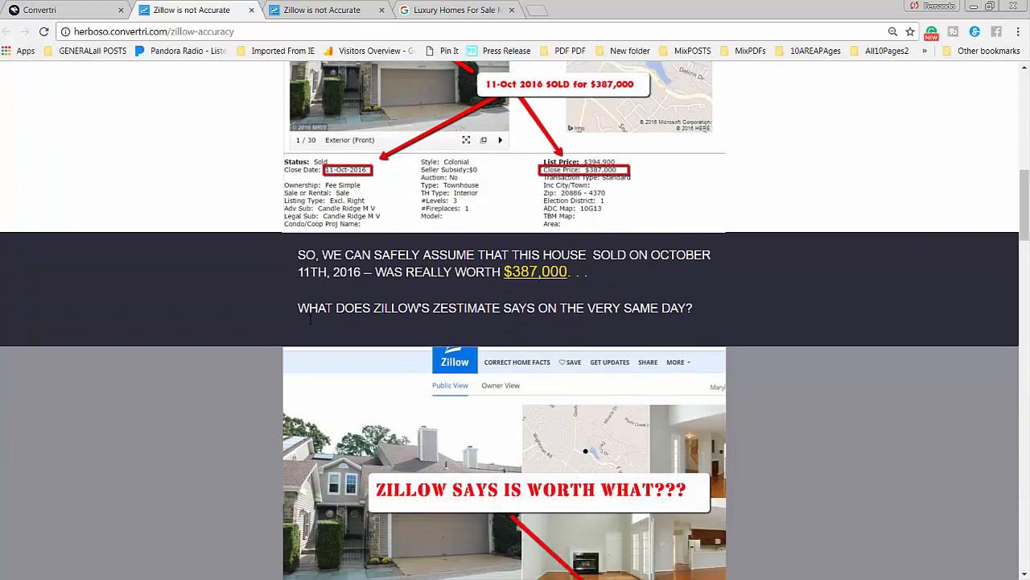
{"action": "scroll", "coordinate": [304, 322], "scroll_direction": "up", "scroll_amount": 6}
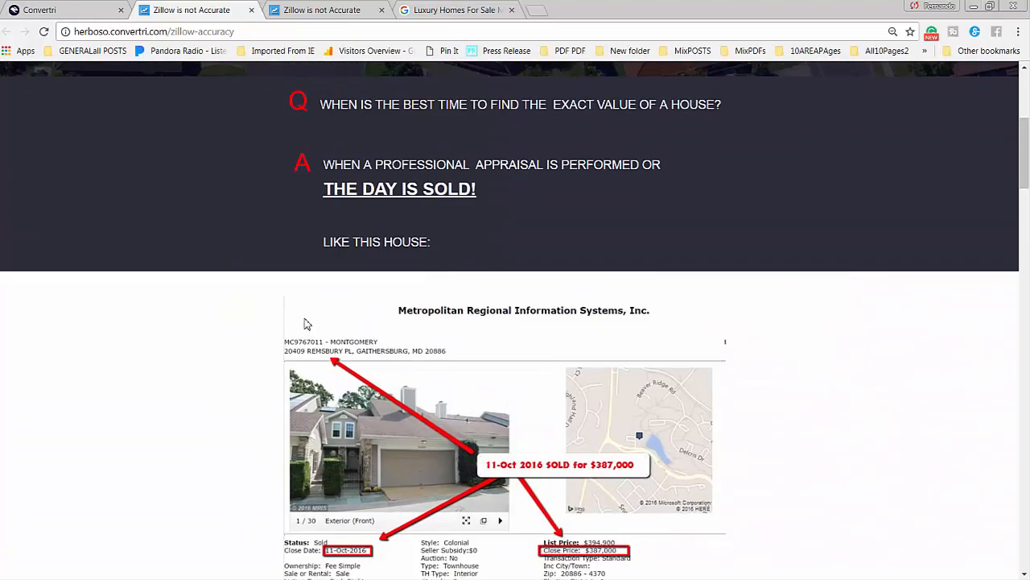
{"action": "scroll", "coordinate": [304, 322], "scroll_direction": "down", "scroll_amount": 2}
{"action": "scroll", "coordinate": [306, 326], "scroll_direction": "up", "scroll_amount": 3}
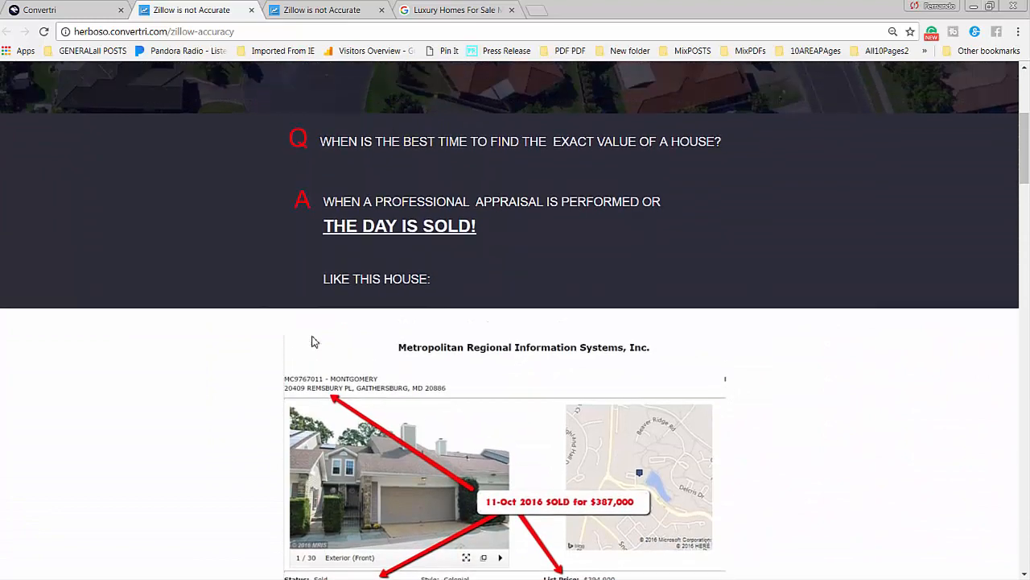
{"action": "scroll", "coordinate": [313, 343], "scroll_direction": "down", "scroll_amount": 1}
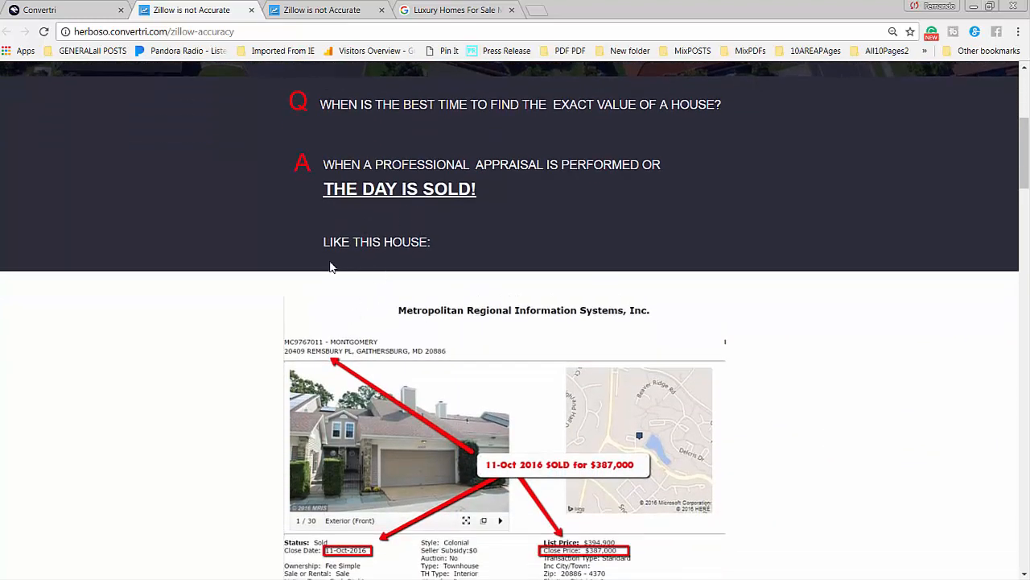
Compare the first house's sale record with its Zestimate on the Zillow accuracy page
{"action": "scroll", "coordinate": [330, 267], "scroll_direction": "down", "scroll_amount": 3}
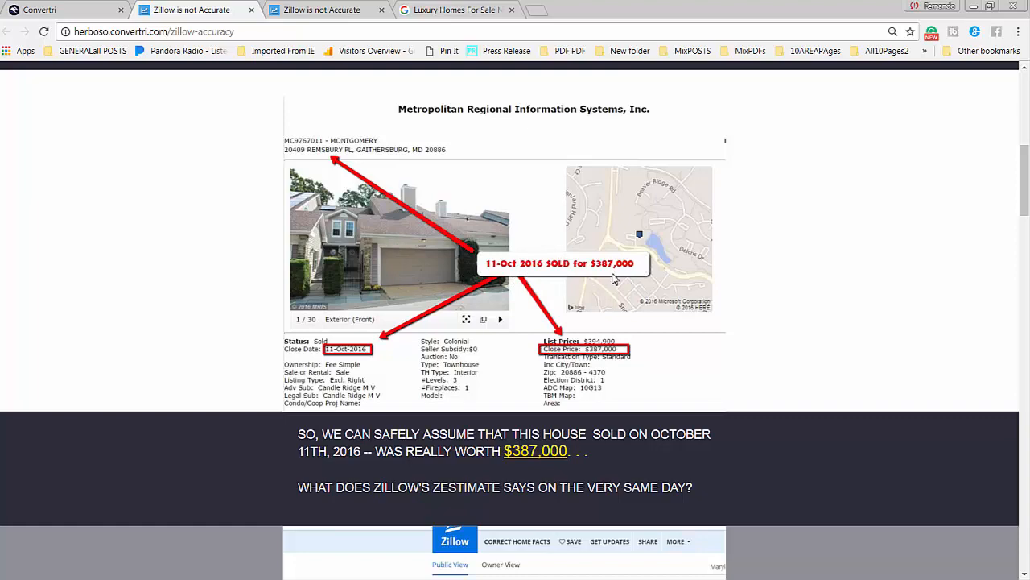
{"action": "scroll", "coordinate": [609, 276], "scroll_direction": "down", "scroll_amount": 4}
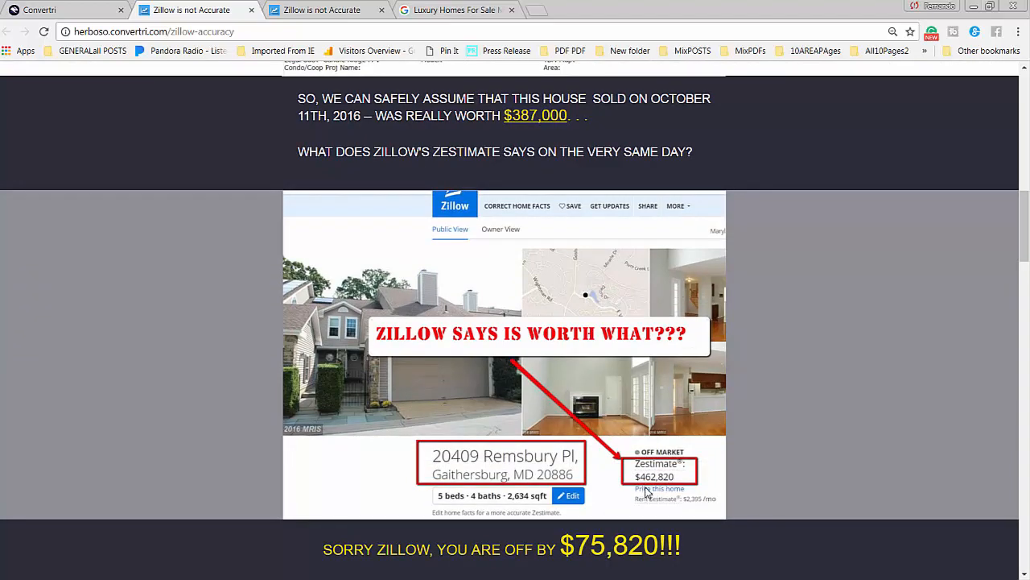
{"action": "scroll", "coordinate": [573, 400], "scroll_direction": "up", "scroll_amount": 6}
{"action": "scroll", "coordinate": [527, 389], "scroll_direction": "down", "scroll_amount": 7}
Examine the second example on the Zillow accuracy page, comparing the Bethesda house's sale record with its Zillow listing
{"action": "scroll", "coordinate": [540, 393], "scroll_direction": "down", "scroll_amount": 7}
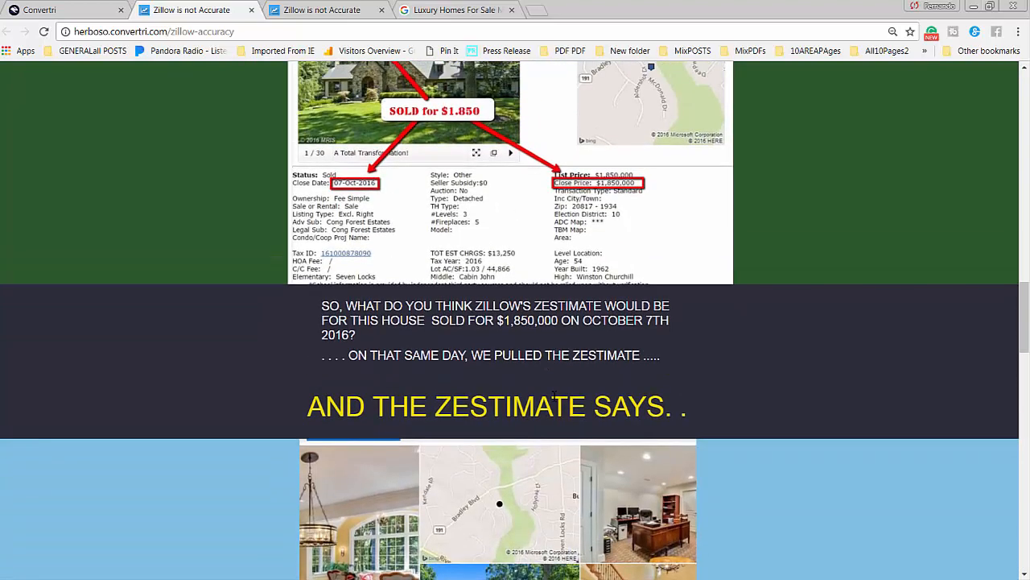
{"action": "scroll", "coordinate": [554, 395], "scroll_direction": "up", "scroll_amount": 2}
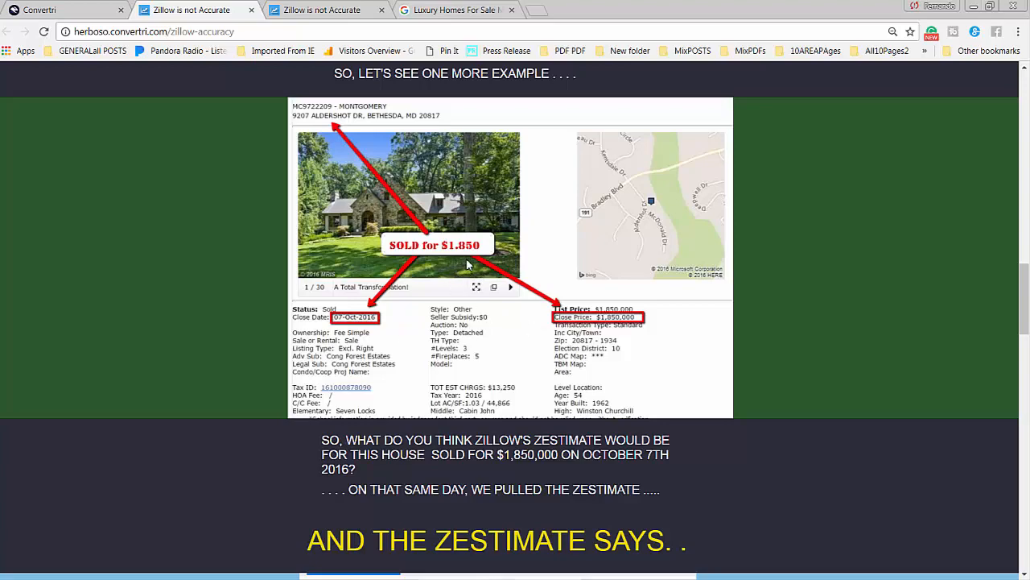
{"action": "scroll", "coordinate": [507, 326], "scroll_direction": "down", "scroll_amount": 2}
{"action": "scroll", "coordinate": [511, 328], "scroll_direction": "down", "scroll_amount": 1}
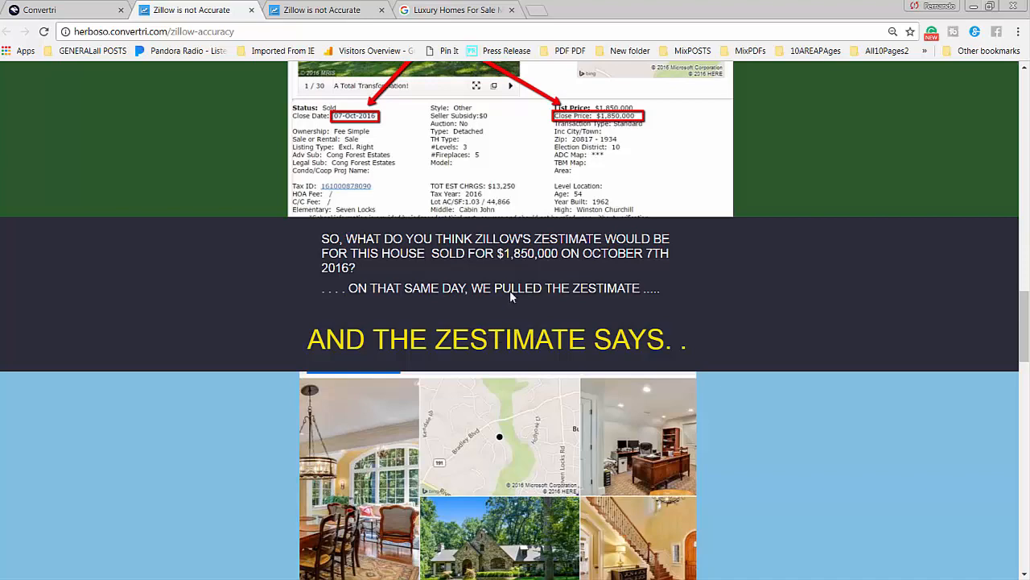
{"action": "scroll", "coordinate": [500, 242], "scroll_direction": "up", "scroll_amount": 1}
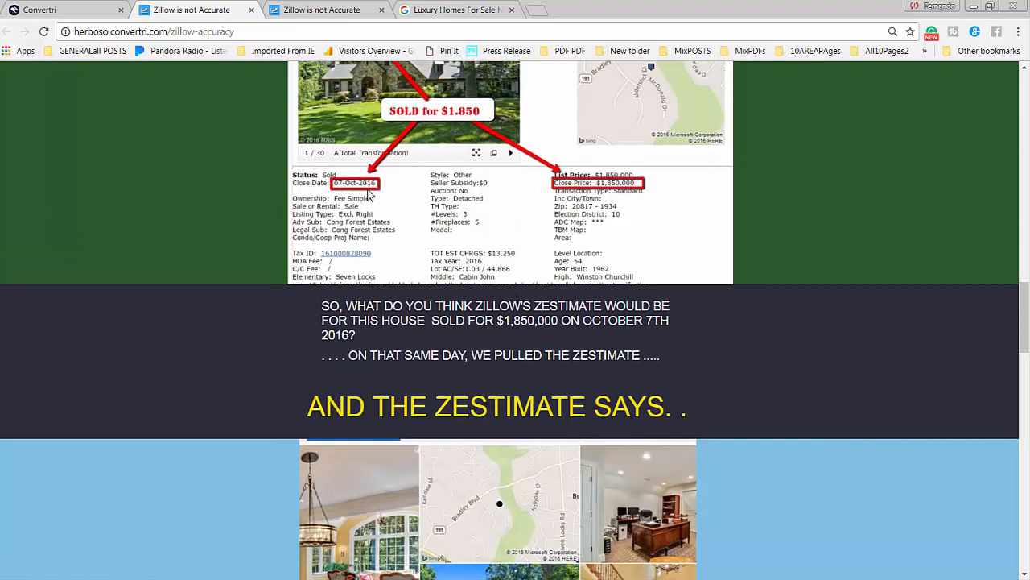
{"action": "scroll", "coordinate": [424, 267], "scroll_direction": "down", "scroll_amount": 2}
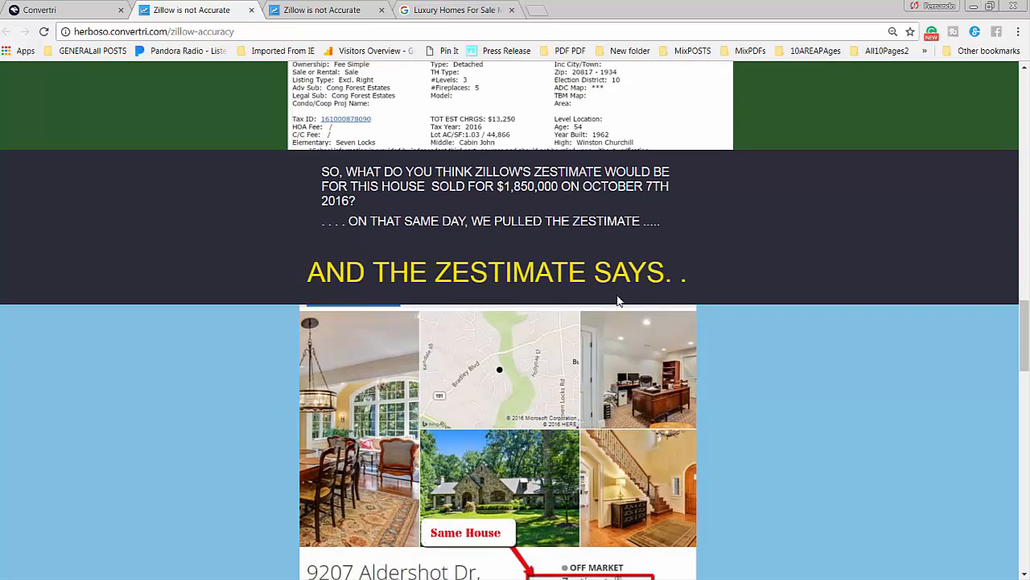
{"action": "scroll", "coordinate": [616, 298], "scroll_direction": "down", "scroll_amount": 3}
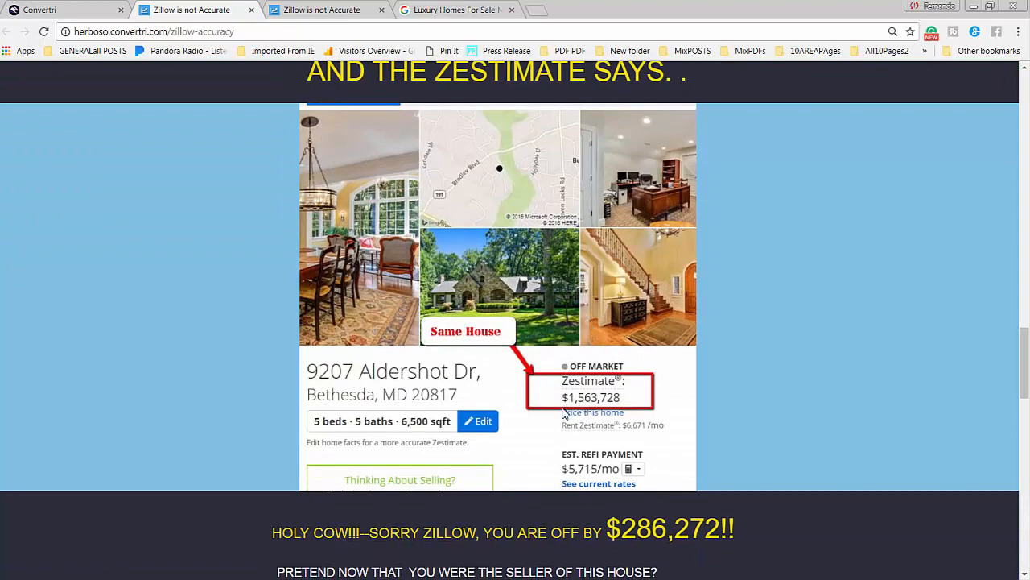
{"action": "scroll", "coordinate": [585, 409], "scroll_direction": "up", "scroll_amount": 4}
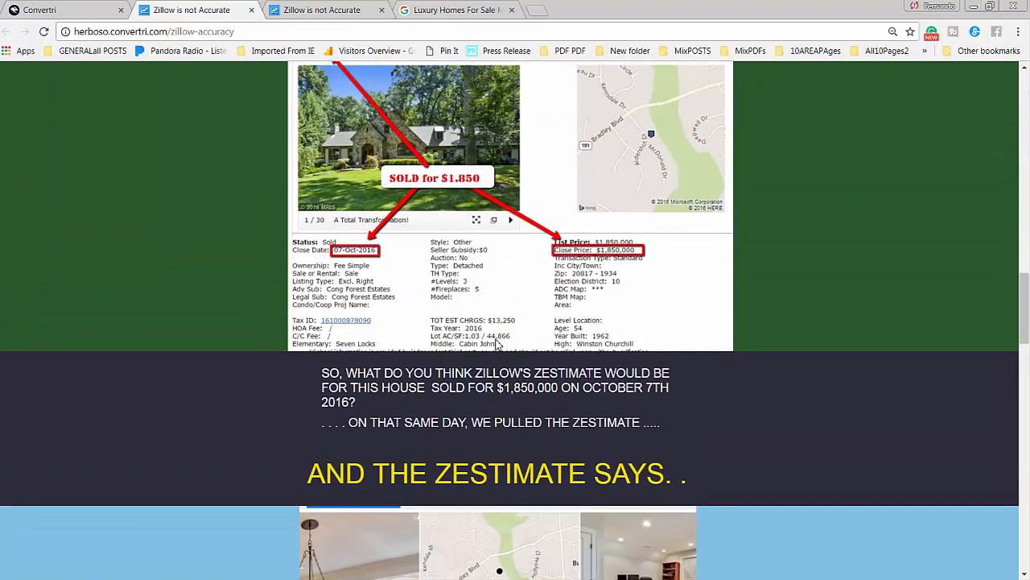
{"action": "scroll", "coordinate": [620, 304], "scroll_direction": "down", "scroll_amount": 8}
Read the rest of the Zillow accuracy page, covering the seller's decision text, "Our Story" and the closing website and home value links
{"action": "scroll", "coordinate": [620, 303], "scroll_direction": "up", "scroll_amount": 1}
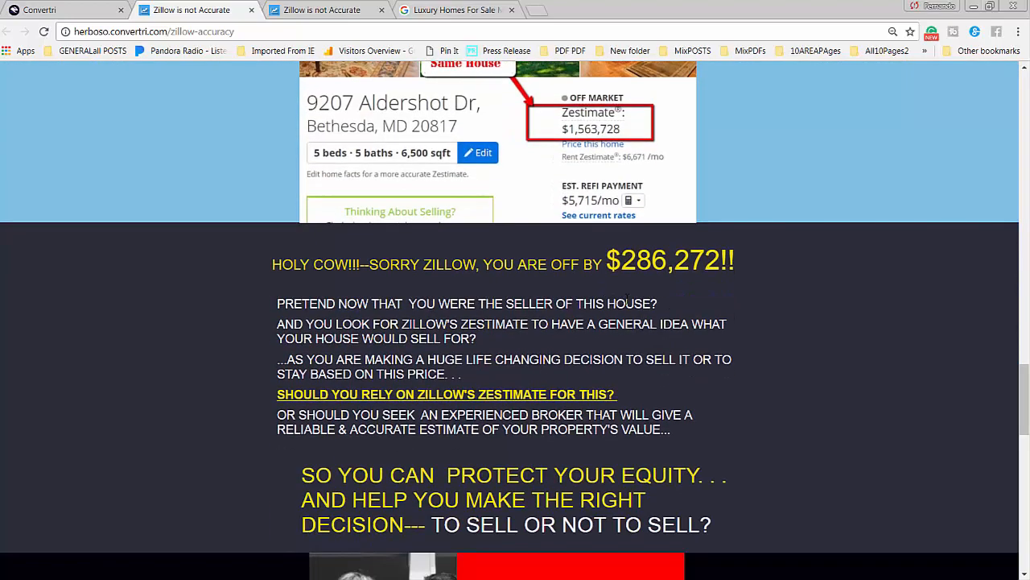
{"action": "scroll", "coordinate": [587, 316], "scroll_direction": "down", "scroll_amount": 1}
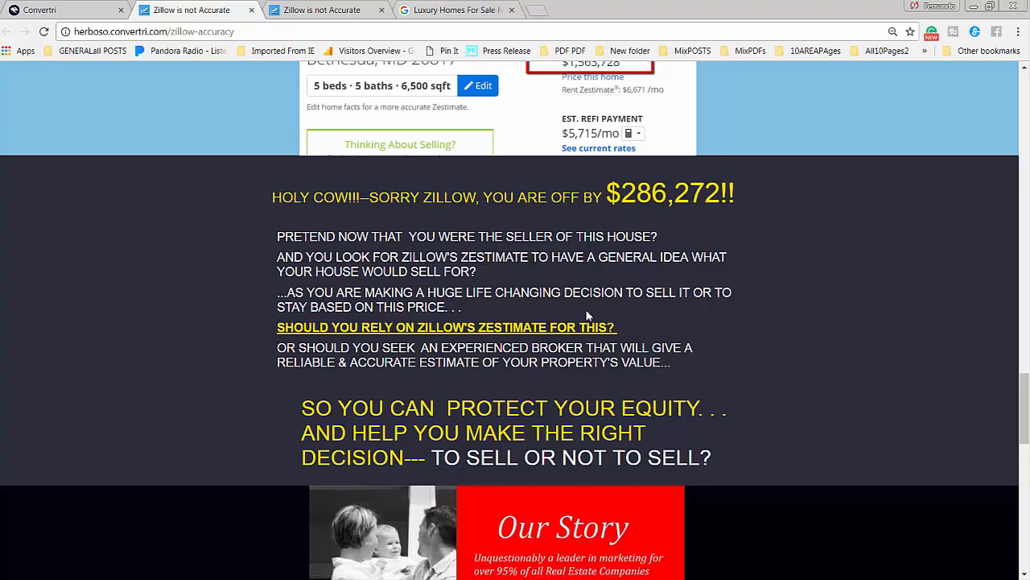
{"action": "scroll", "coordinate": [649, 293], "scroll_direction": "down", "scroll_amount": 2}
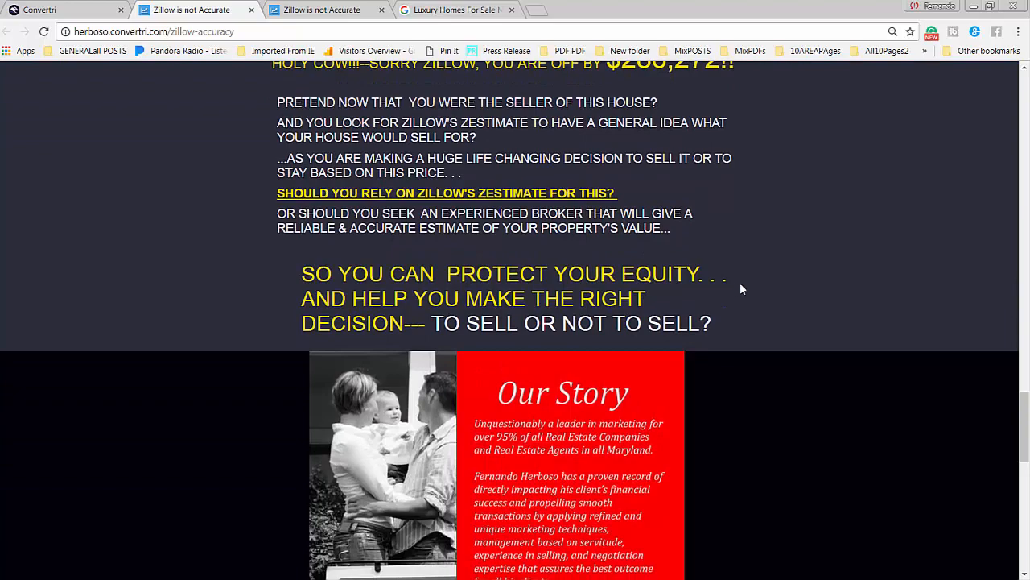
{"action": "scroll", "coordinate": [748, 302], "scroll_direction": "down", "scroll_amount": 5}
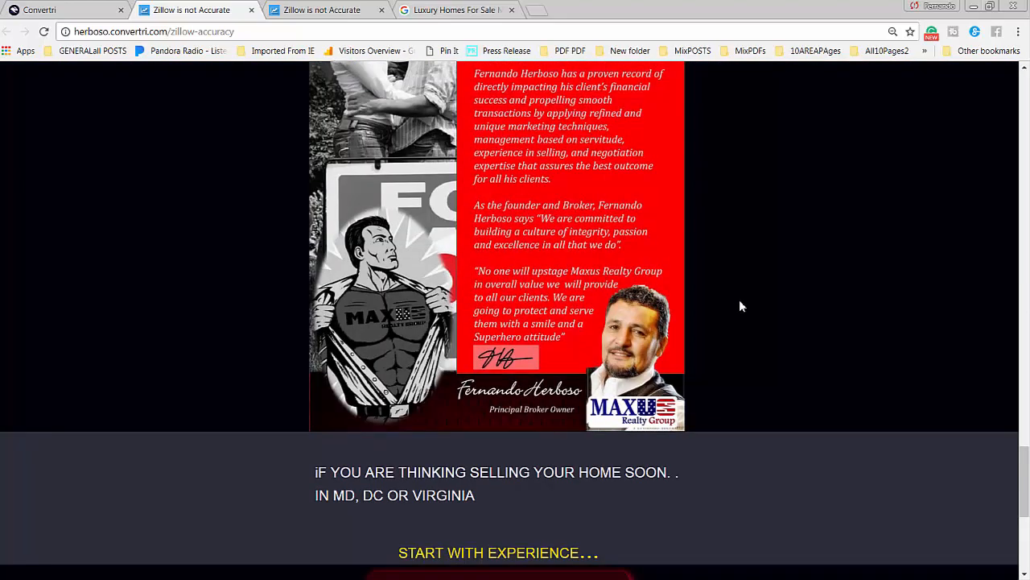
{"action": "scroll", "coordinate": [757, 382], "scroll_direction": "down", "scroll_amount": 3}
{"action": "scroll", "coordinate": [756, 386], "scroll_direction": "up", "scroll_amount": 6}
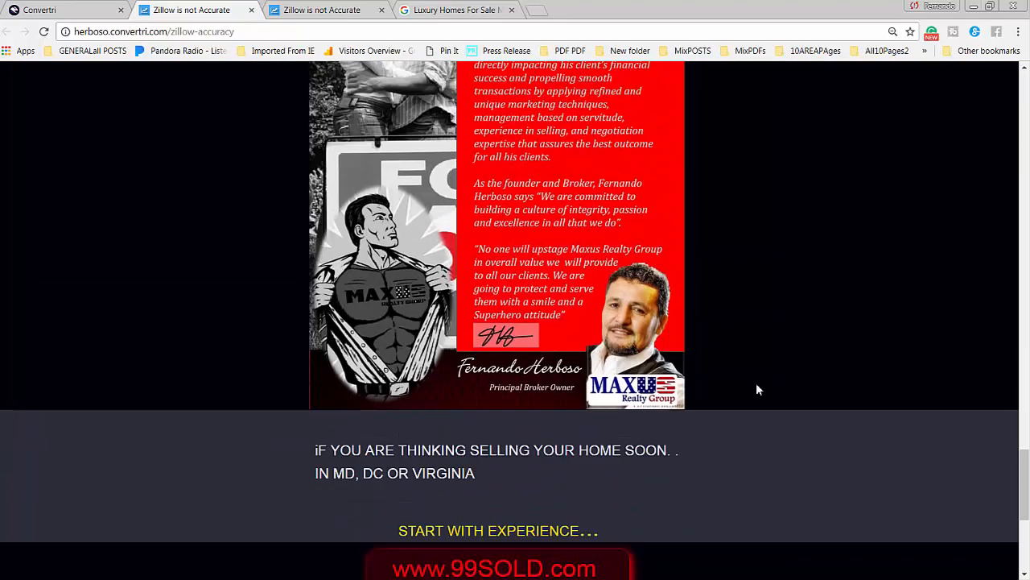
{"action": "scroll", "coordinate": [757, 390], "scroll_direction": "down", "scroll_amount": 3}
{"action": "scroll", "coordinate": [755, 382], "scroll_direction": "down", "scroll_amount": 2}
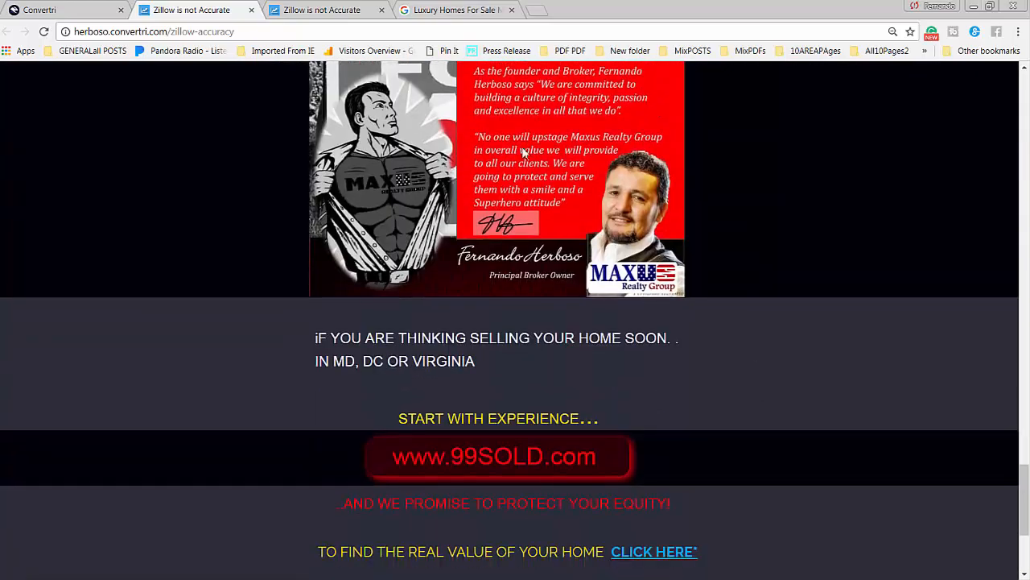
{"action": "scroll", "coordinate": [752, 395], "scroll_direction": "down", "scroll_amount": 3}
{"action": "scroll", "coordinate": [773, 371], "scroll_direction": "up", "scroll_amount": 2}
{"action": "scroll", "coordinate": [781, 355], "scroll_direction": "up", "scroll_amount": 15}
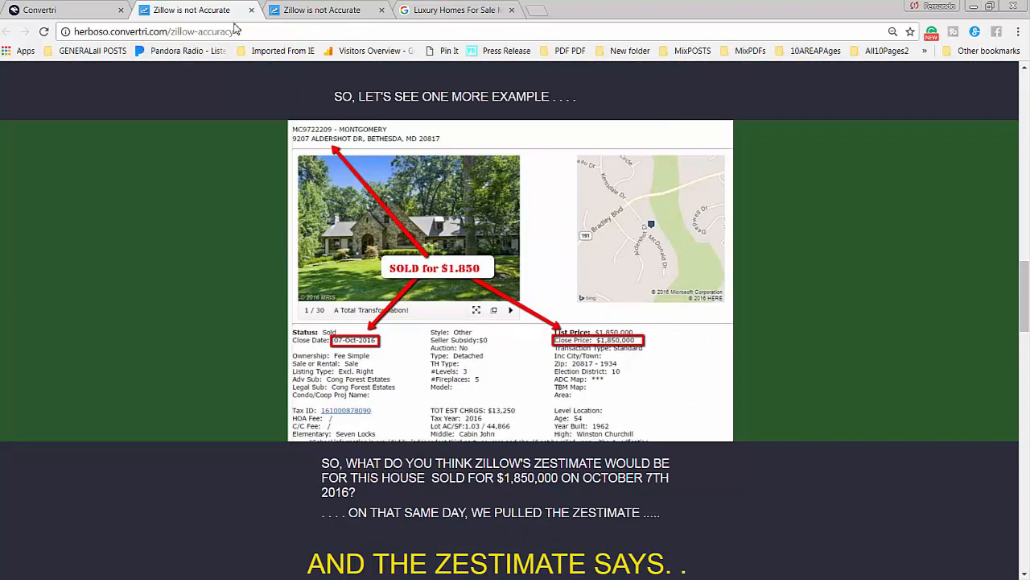
Close the Zillow accuracy page and look over the Report #2 text in the Copy of Seller Consultation preview
{"action": "left_click", "coordinate": [251, 10]}
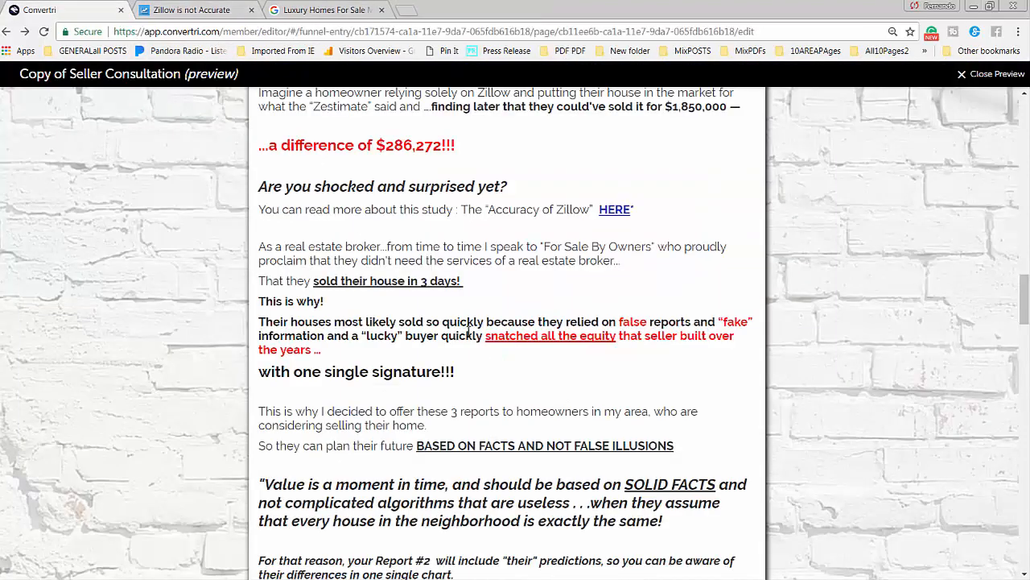
{"action": "scroll", "coordinate": [652, 366], "scroll_direction": "up", "scroll_amount": 5}
{"action": "scroll", "coordinate": [653, 364], "scroll_direction": "up", "scroll_amount": 2}
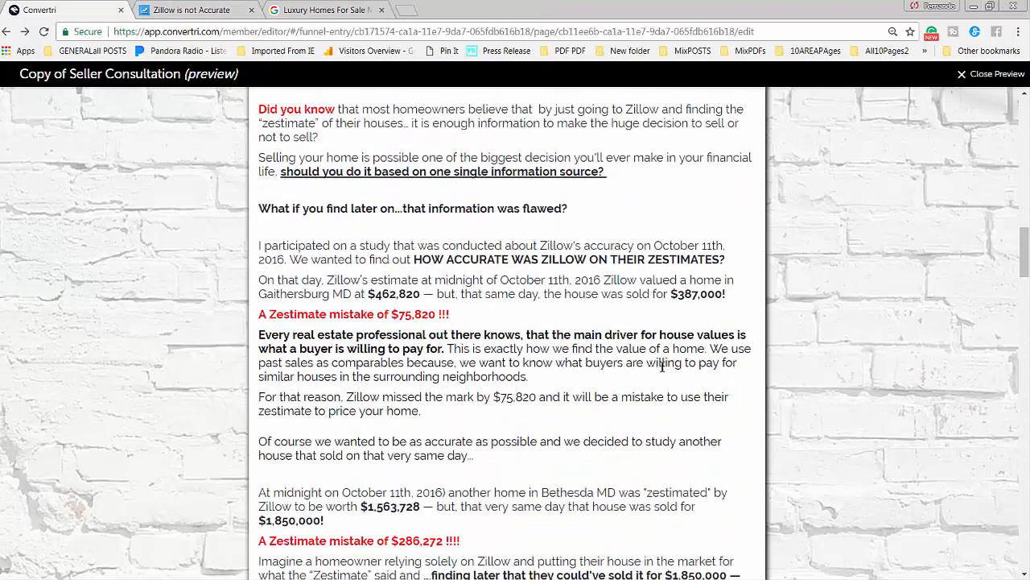
{"action": "scroll", "coordinate": [653, 364], "scroll_direction": "down", "scroll_amount": 6}
{"action": "scroll", "coordinate": [645, 374], "scroll_direction": "down", "scroll_amount": 6}
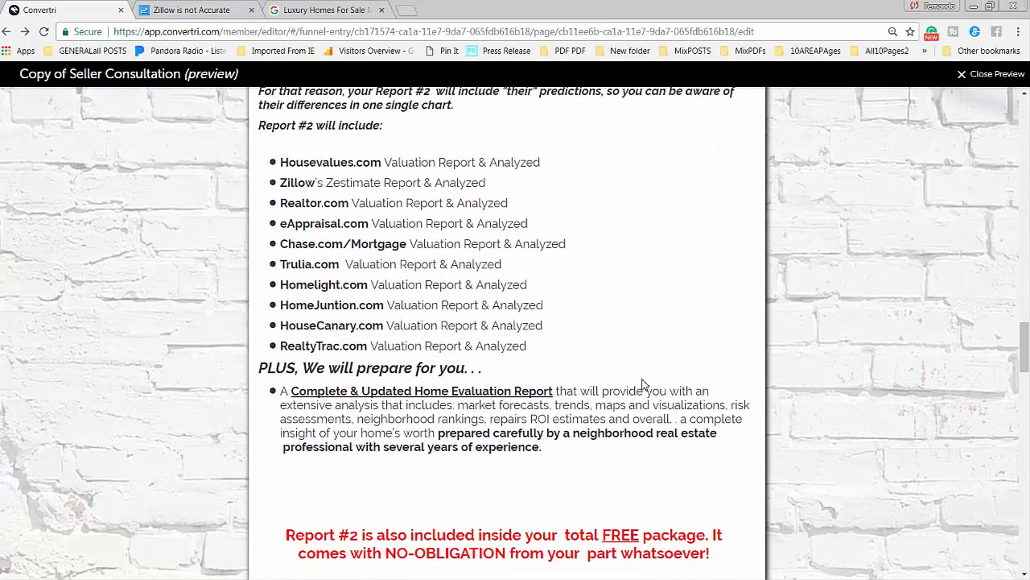
{"action": "scroll", "coordinate": [644, 378], "scroll_direction": "down", "scroll_amount": 1}
{"action": "scroll", "coordinate": [644, 374], "scroll_direction": "up", "scroll_amount": 2}
{"action": "scroll", "coordinate": [642, 370], "scroll_direction": "up", "scroll_amount": 8}
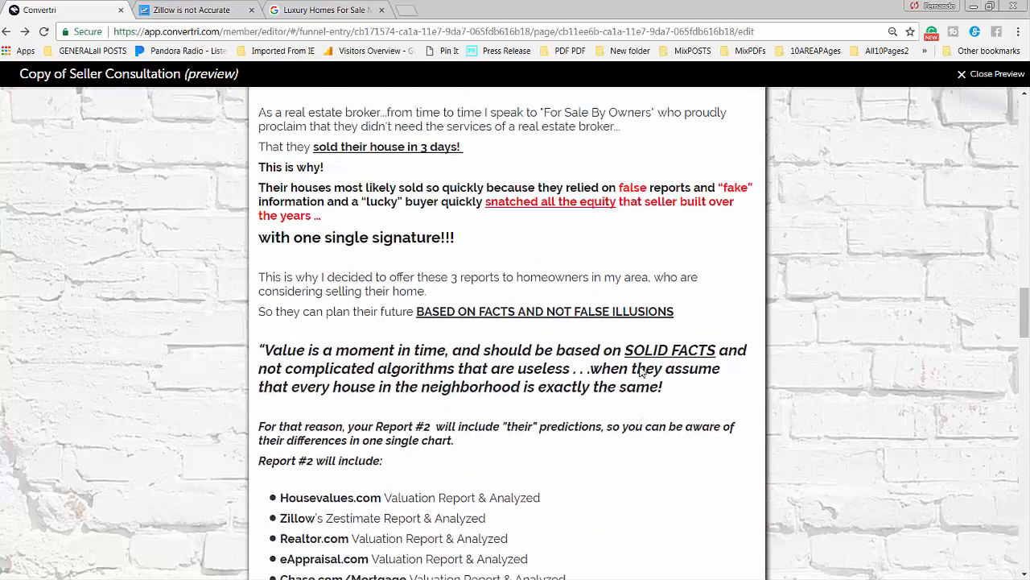
{"action": "scroll", "coordinate": [641, 367], "scroll_direction": "up", "scroll_amount": 6}
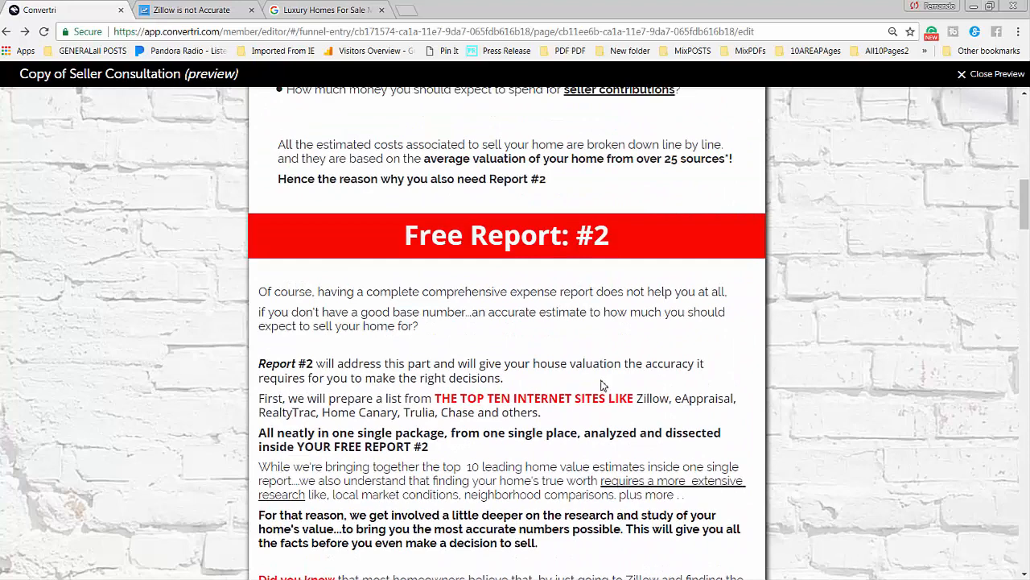
Read the previewed Report #2 section from its opening down to the valuation sites list and the Complete & Updated Home Evaluation Report
{"action": "scroll", "coordinate": [579, 390], "scroll_direction": "down", "scroll_amount": 2}
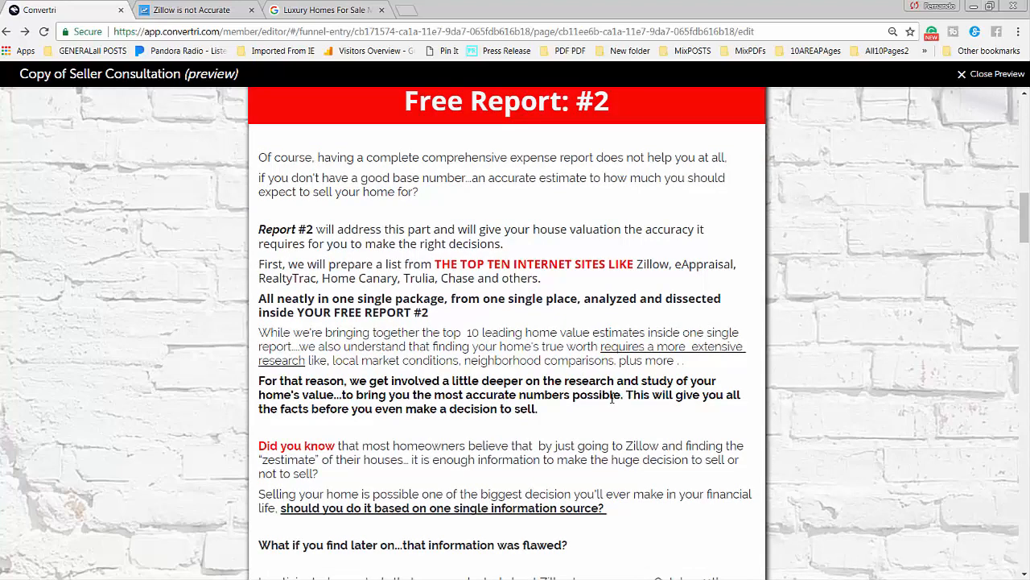
{"action": "scroll", "coordinate": [612, 398], "scroll_direction": "down", "scroll_amount": 6}
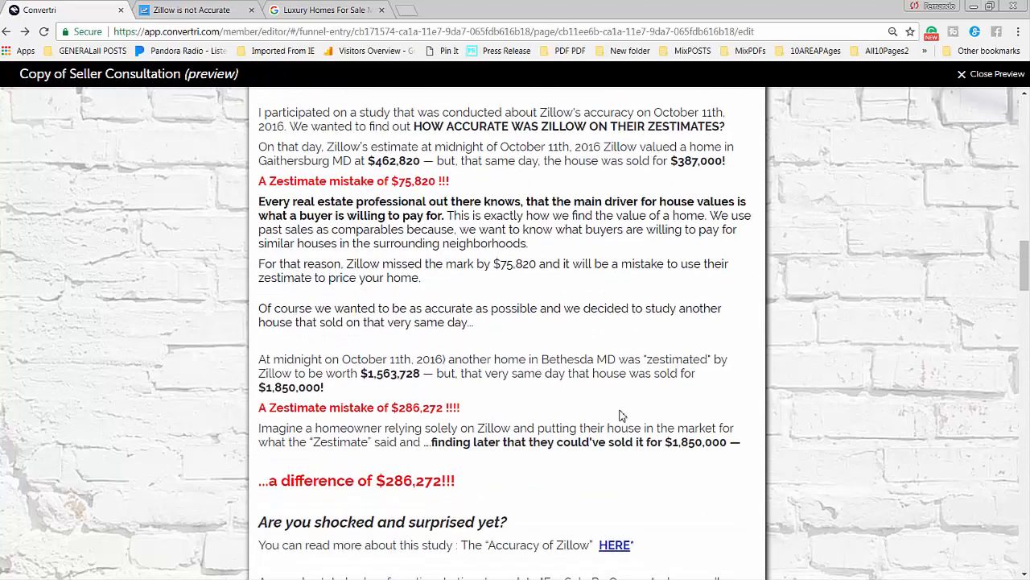
{"action": "scroll", "coordinate": [620, 416], "scroll_direction": "down", "scroll_amount": 4}
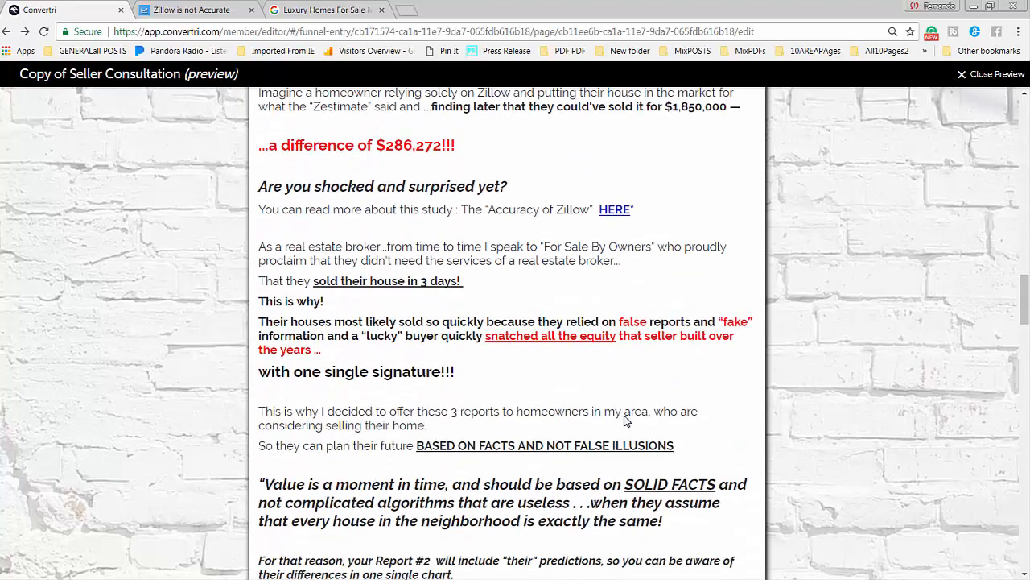
{"action": "scroll", "coordinate": [627, 420], "scroll_direction": "down", "scroll_amount": 3}
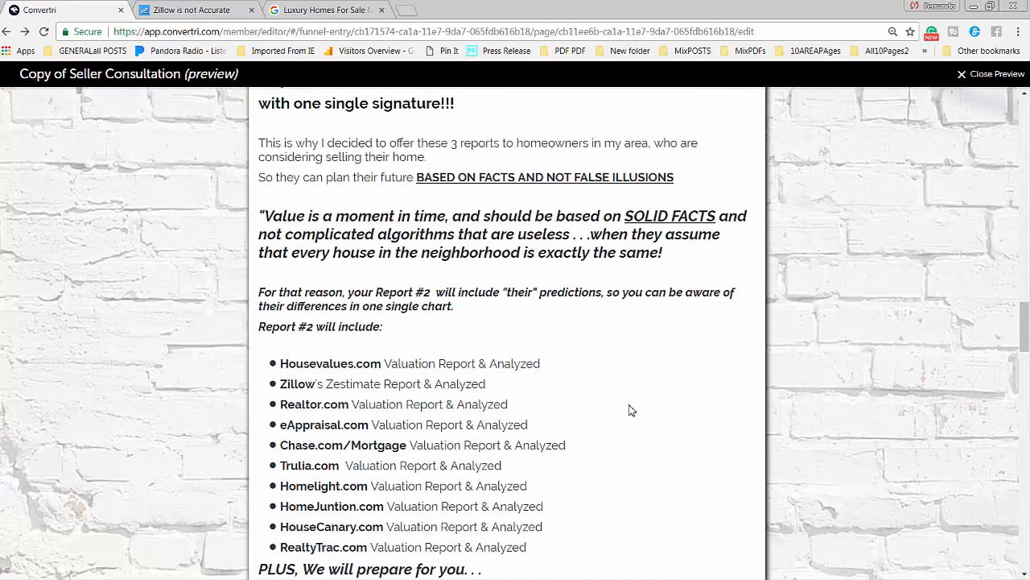
{"action": "scroll", "coordinate": [632, 410], "scroll_direction": "down", "scroll_amount": 2}
{"action": "scroll", "coordinate": [633, 411], "scroll_direction": "up", "scroll_amount": 3}
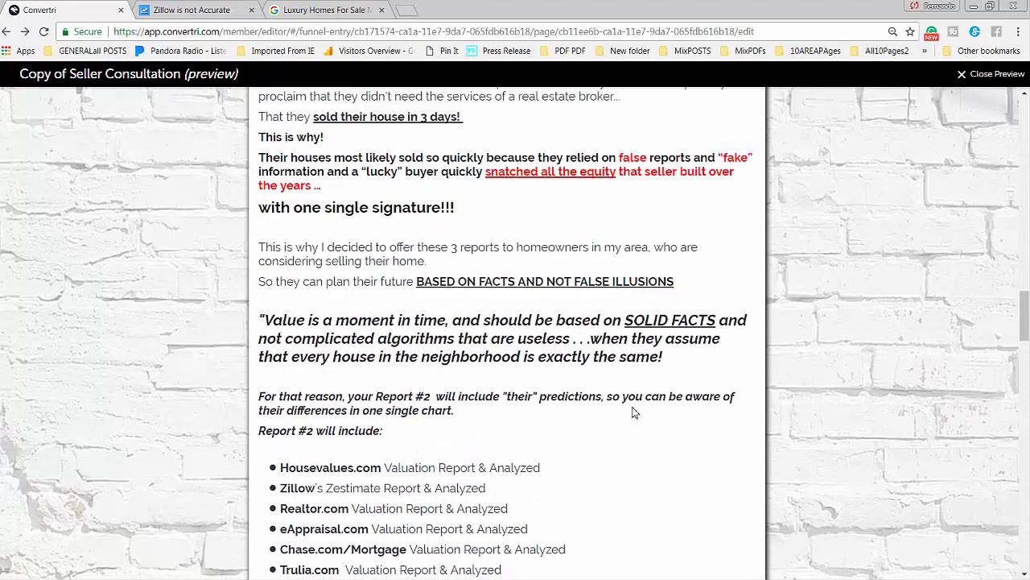
{"action": "scroll", "coordinate": [633, 413], "scroll_direction": "down", "scroll_amount": 2}
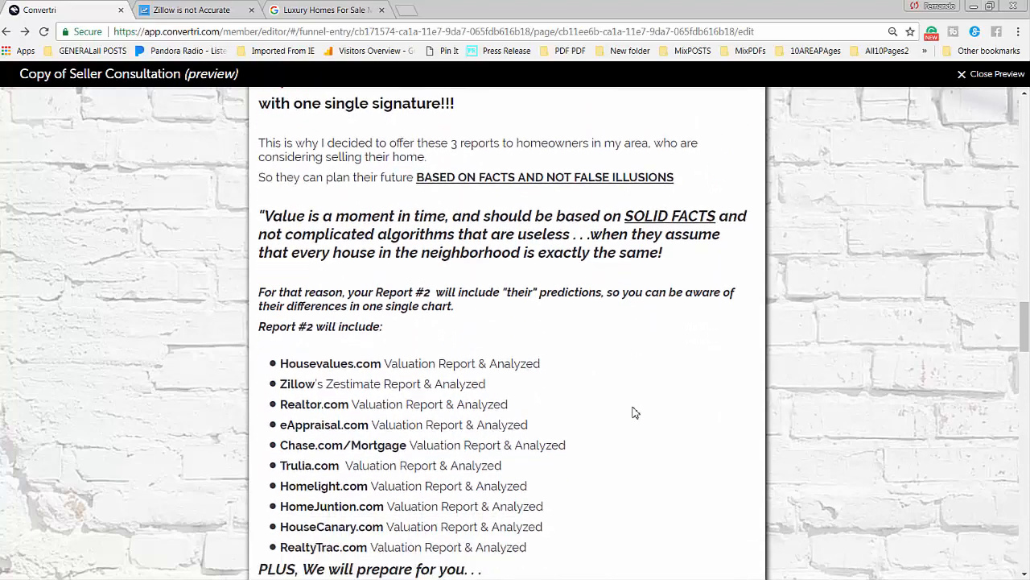
{"action": "scroll", "coordinate": [636, 412], "scroll_direction": "down", "scroll_amount": 2}
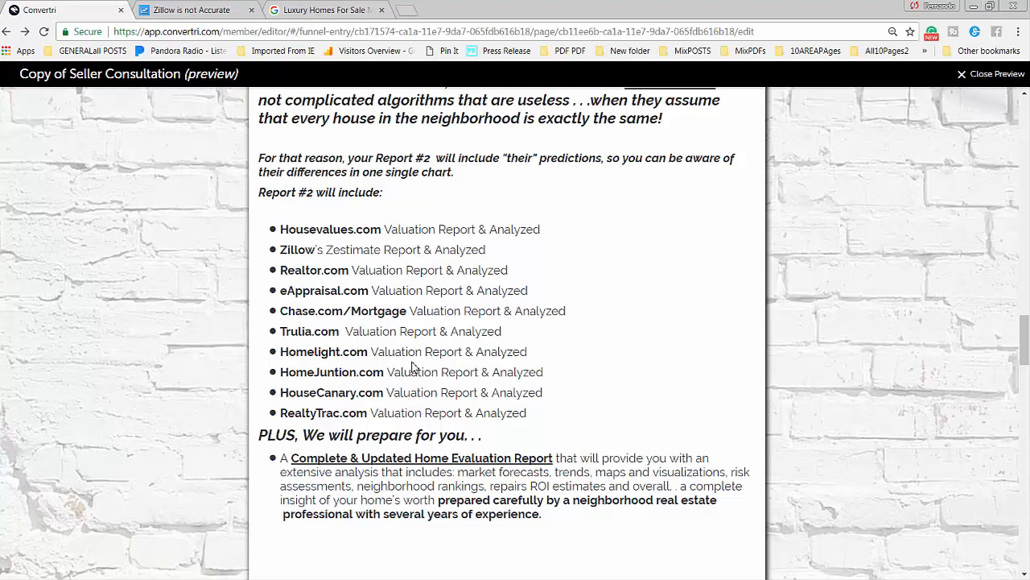
{"action": "scroll", "coordinate": [413, 366], "scroll_direction": "down", "scroll_amount": 2}
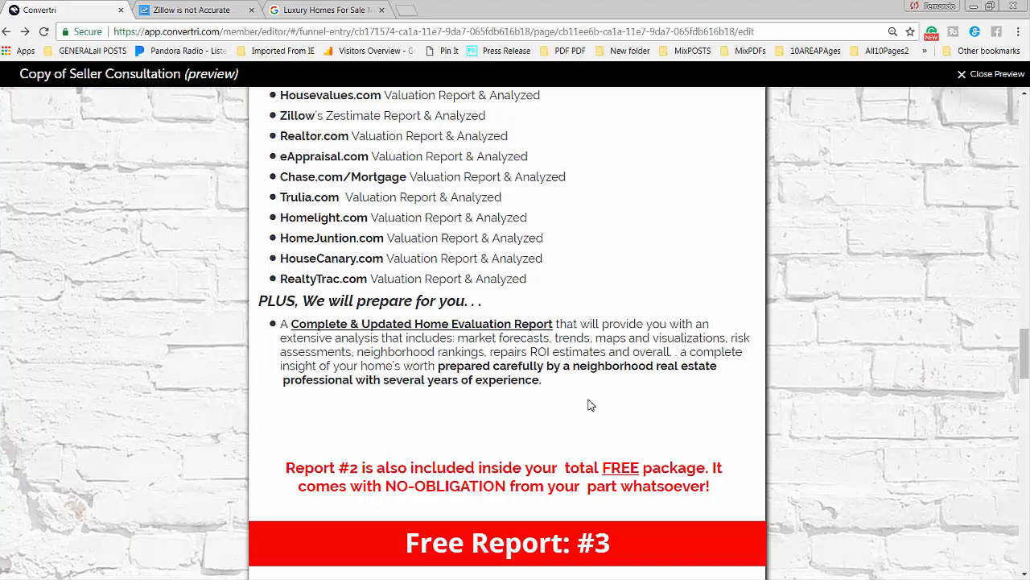
Recheck the preview from the Report #1 closing costs text through the Zillow study to the "Report #2 will include" list
{"action": "scroll", "coordinate": [587, 403], "scroll_direction": "up", "scroll_amount": 1}
{"action": "scroll", "coordinate": [590, 402], "scroll_direction": "up", "scroll_amount": 1}
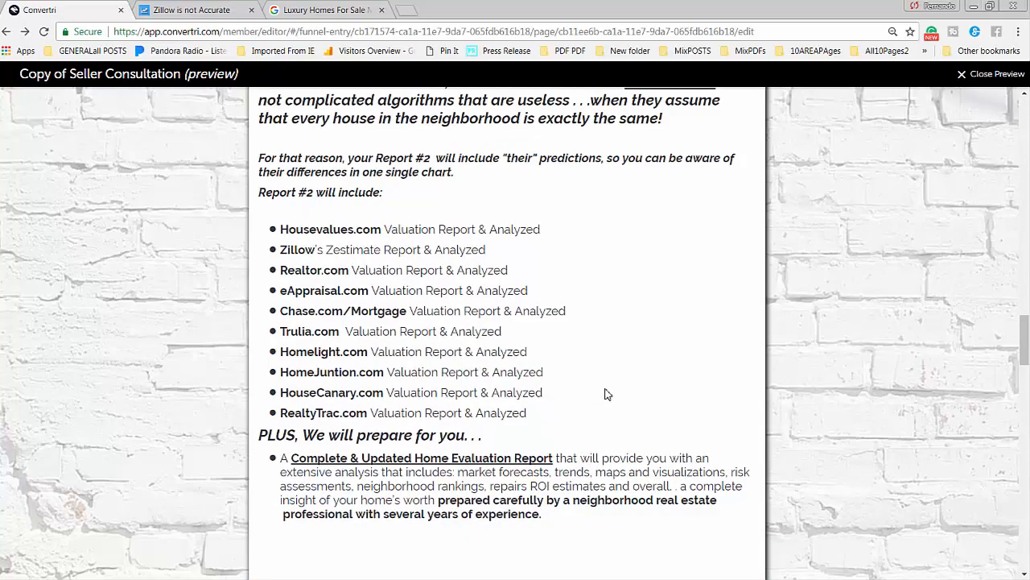
{"action": "scroll", "coordinate": [605, 394], "scroll_direction": "up", "scroll_amount": 1}
{"action": "scroll", "coordinate": [586, 333], "scroll_direction": "up", "scroll_amount": 20}
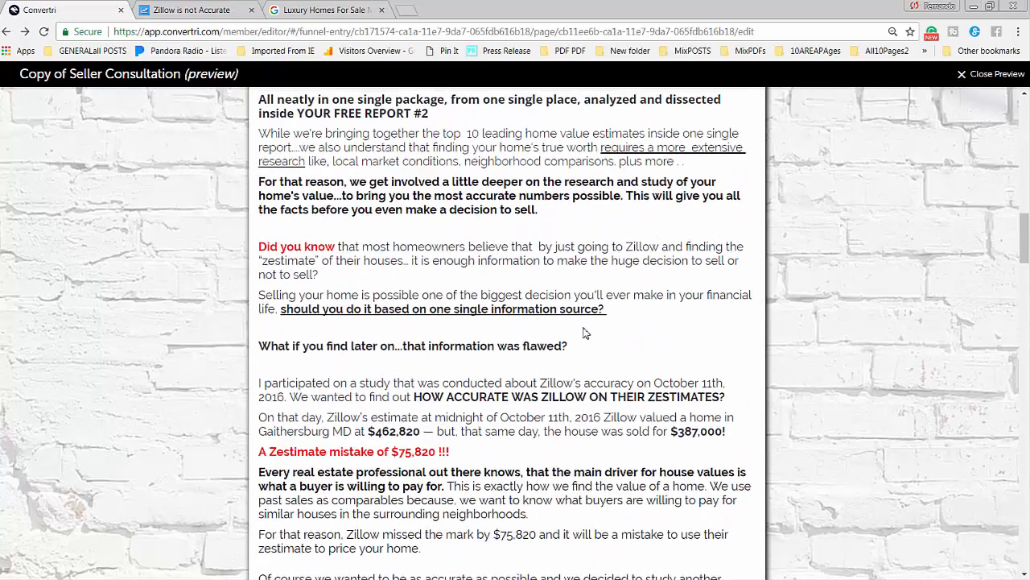
{"action": "scroll", "coordinate": [596, 269], "scroll_direction": "up", "scroll_amount": 2}
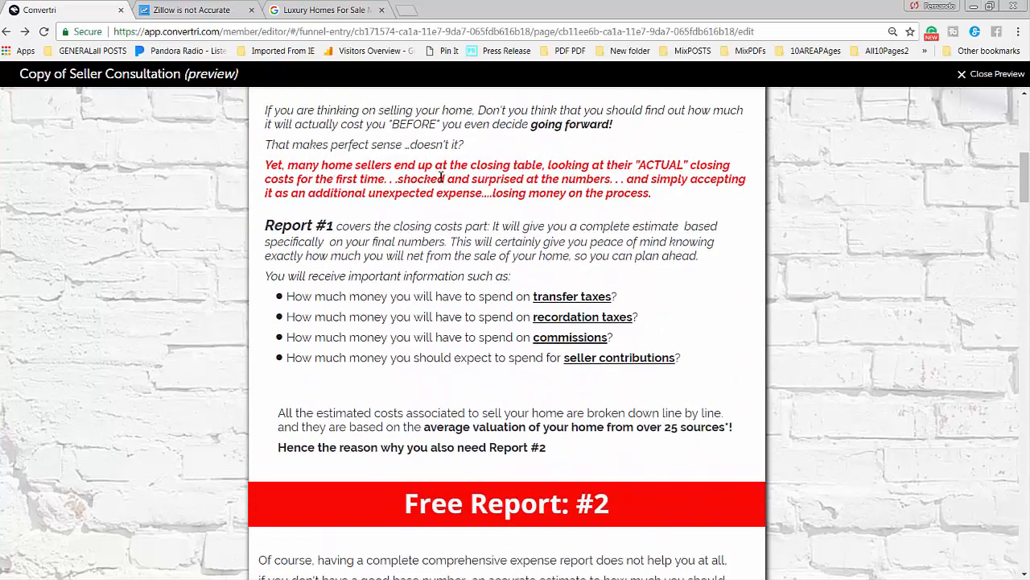
{"action": "scroll", "coordinate": [481, 292], "scroll_direction": "down", "scroll_amount": 3}
{"action": "scroll", "coordinate": [482, 292], "scroll_direction": "down", "scroll_amount": 12}
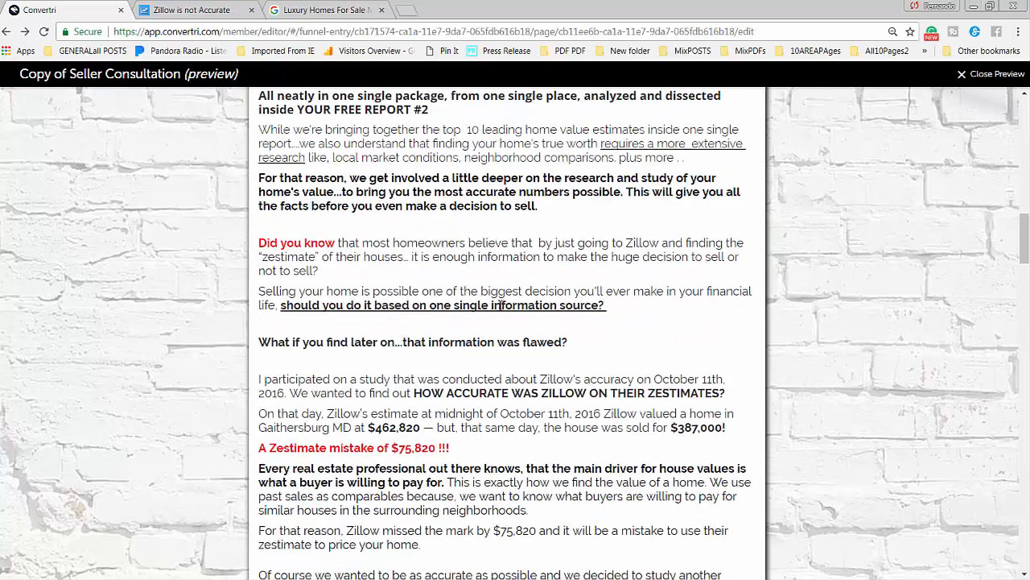
{"action": "scroll", "coordinate": [505, 315], "scroll_direction": "down", "scroll_amount": 10}
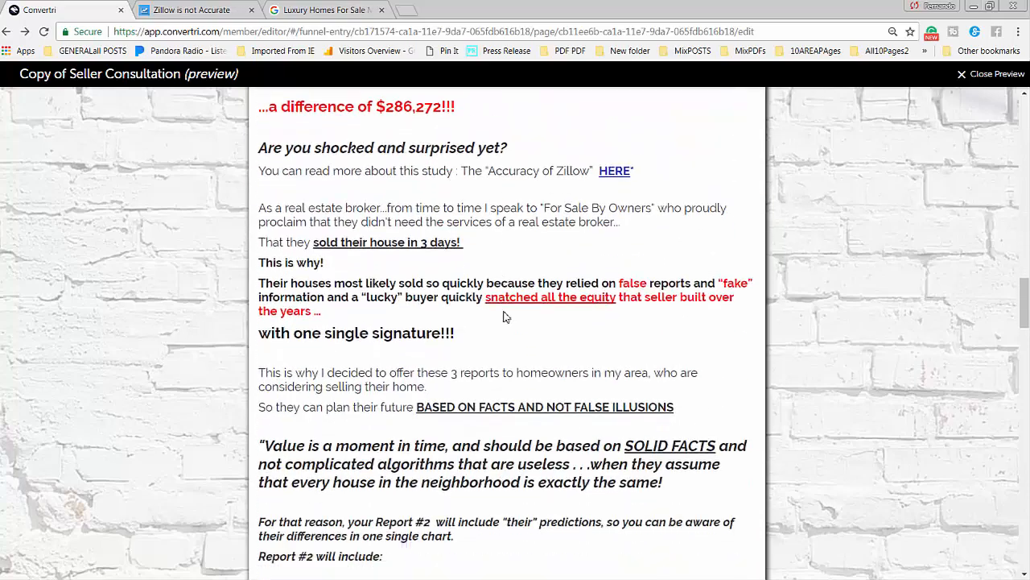
{"action": "scroll", "coordinate": [506, 313], "scroll_direction": "down", "scroll_amount": 3}
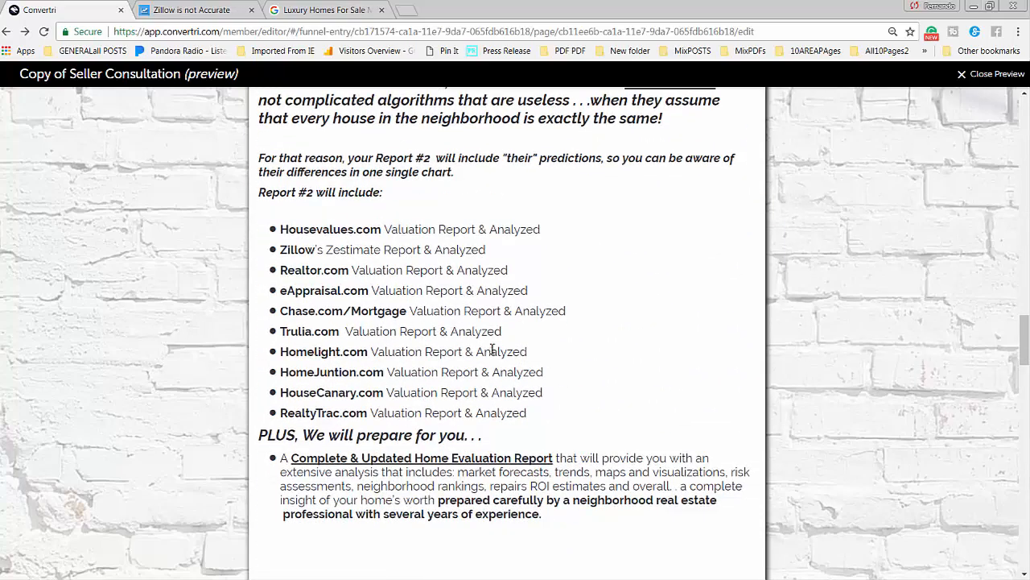
Look over the preview from the valuation sites list to the Free Report #3 heading, and return to the Zillow study
{"action": "scroll", "coordinate": [595, 411], "scroll_direction": "down", "scroll_amount": 4}
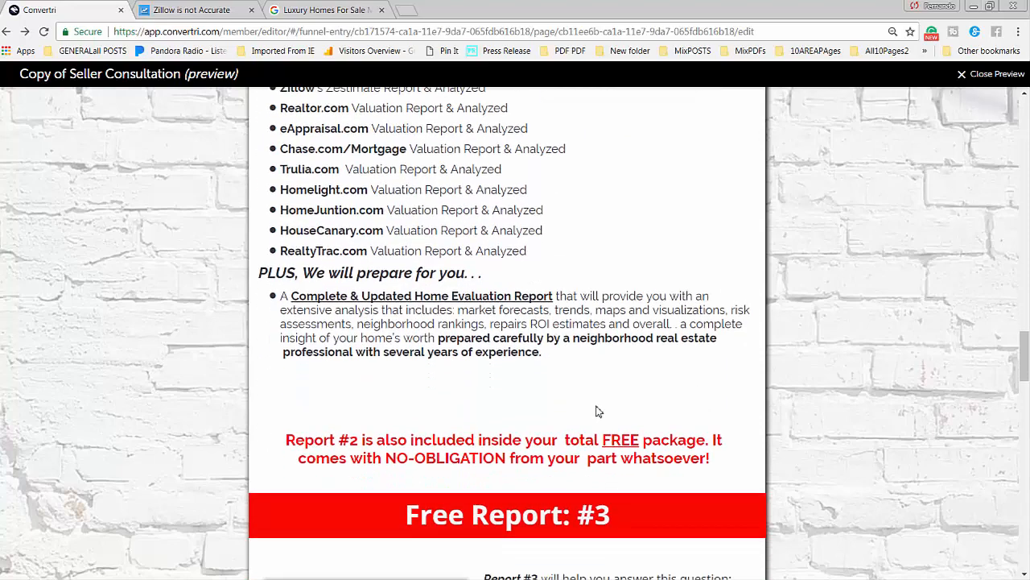
{"action": "scroll", "coordinate": [586, 291], "scroll_direction": "up", "scroll_amount": 8}
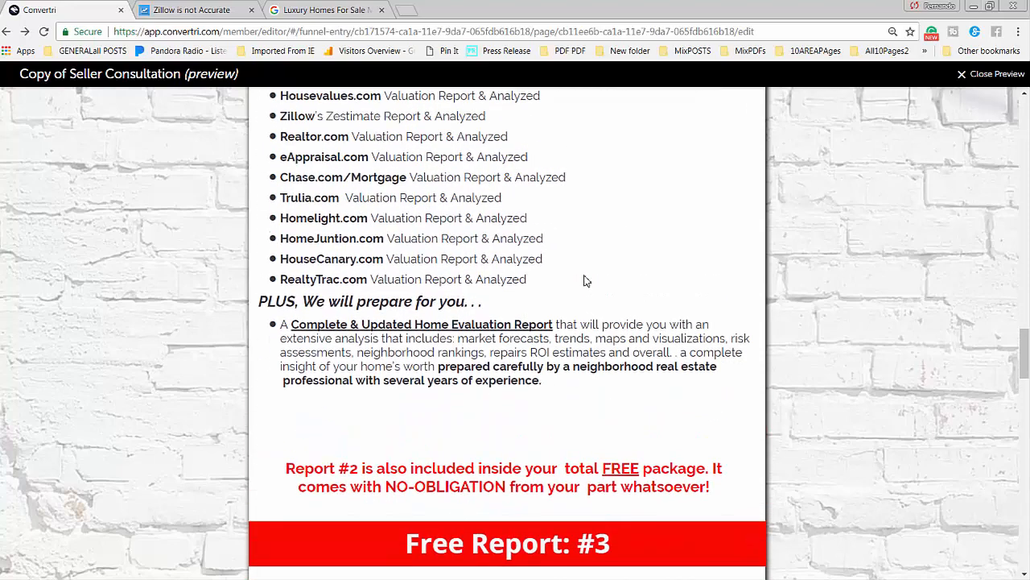
{"action": "scroll", "coordinate": [588, 284], "scroll_direction": "up", "scroll_amount": 2}
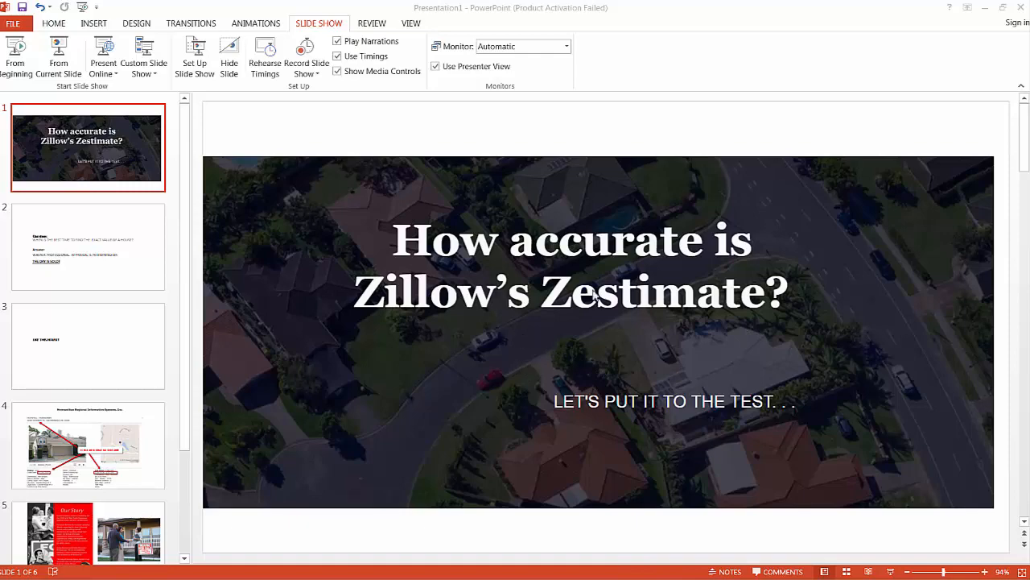
Restore the PowerPoint window to a smaller size, move it aside, and show the Zillow accuracy page from its title banner in Chrome
{"action": "left_click", "coordinate": [1003, 8]}
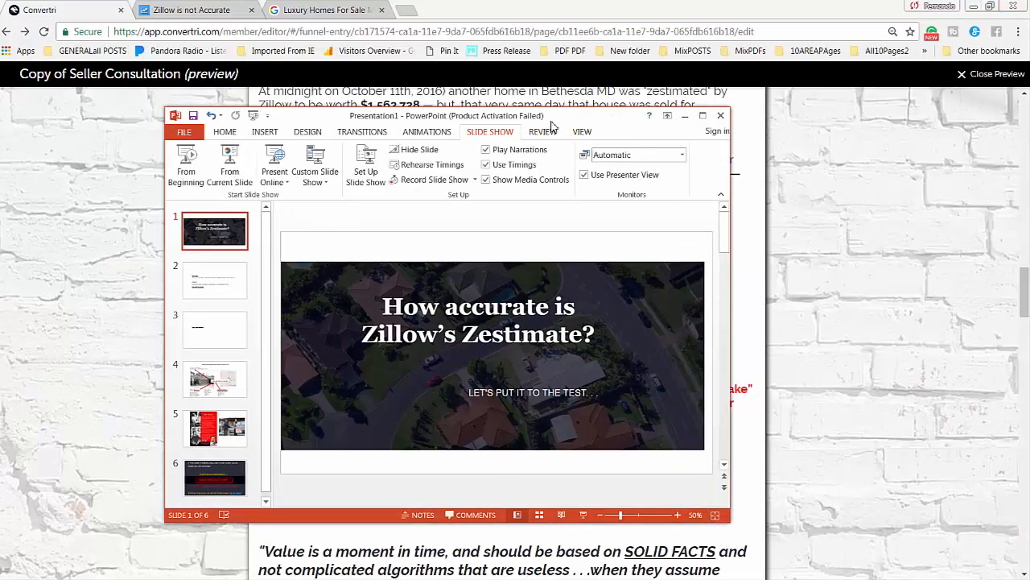
{"action": "left_click_drag", "start_coordinate": [553, 126], "coordinate": [647, 133]}
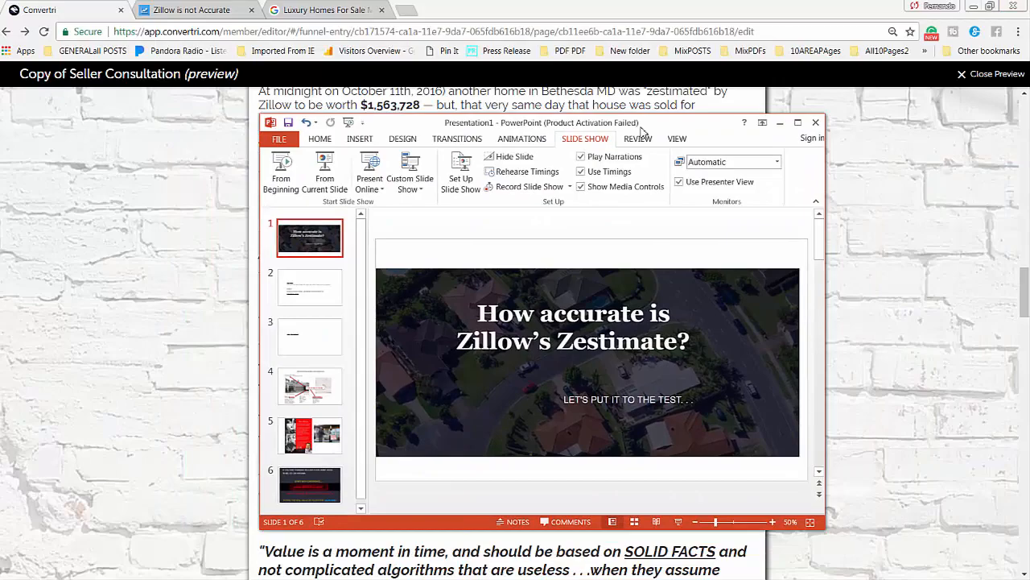
{"action": "left_click", "coordinate": [203, 10]}
{"action": "scroll", "coordinate": [858, 275], "scroll_direction": "up", "scroll_amount": 15}
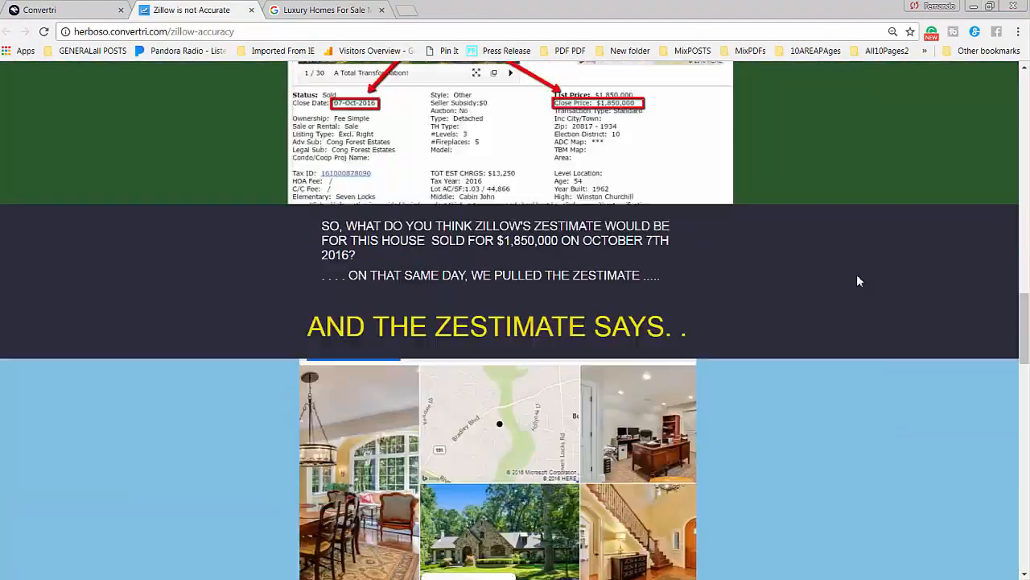
{"action": "scroll", "coordinate": [859, 279], "scroll_direction": "up", "scroll_amount": 15}
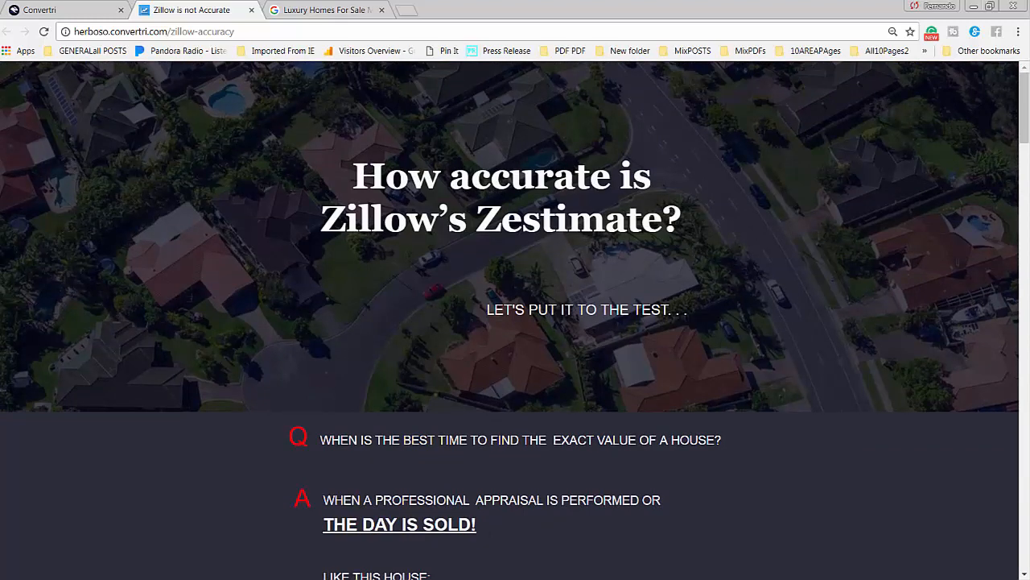
Capture the "How accurate is Zillow's Zestimate?" banner as a region screenshot and discard the capture
{"action": "key", "text": "Print"}
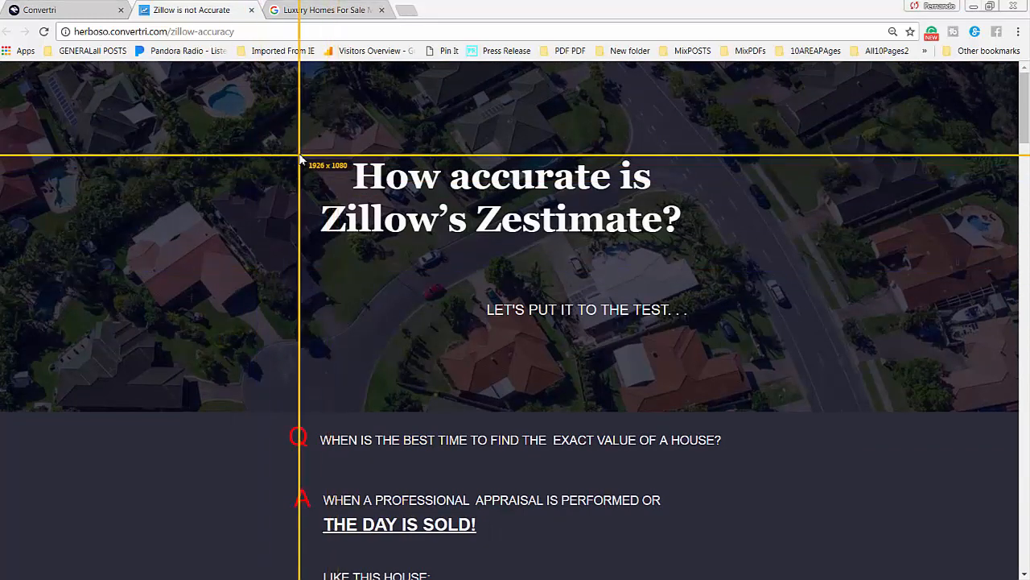
{"action": "left_click_drag", "start_coordinate": [300, 151], "coordinate": [813, 373]}
{"action": "left_click", "coordinate": [317, 397]}
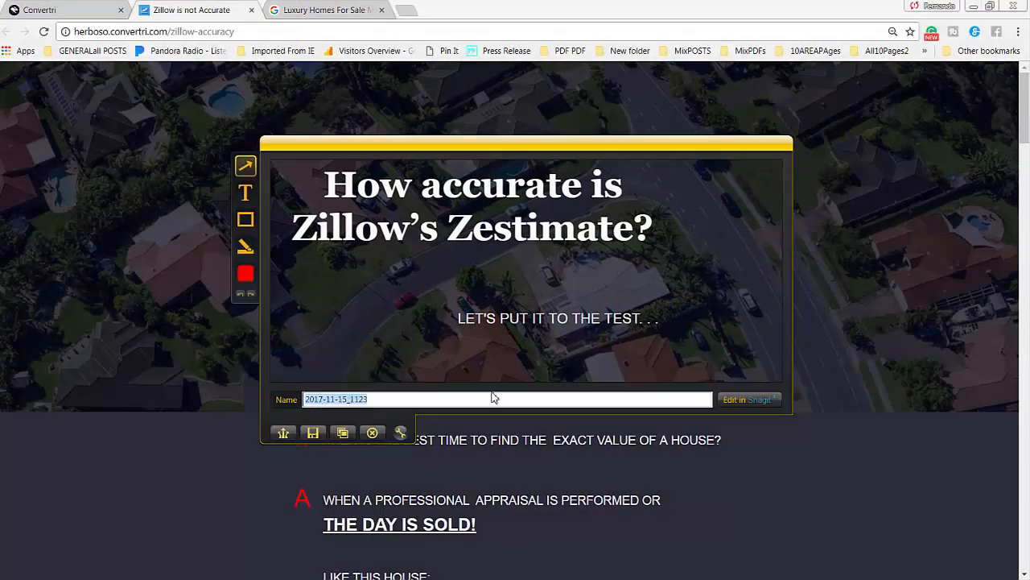
{"action": "left_click", "coordinate": [374, 433]}
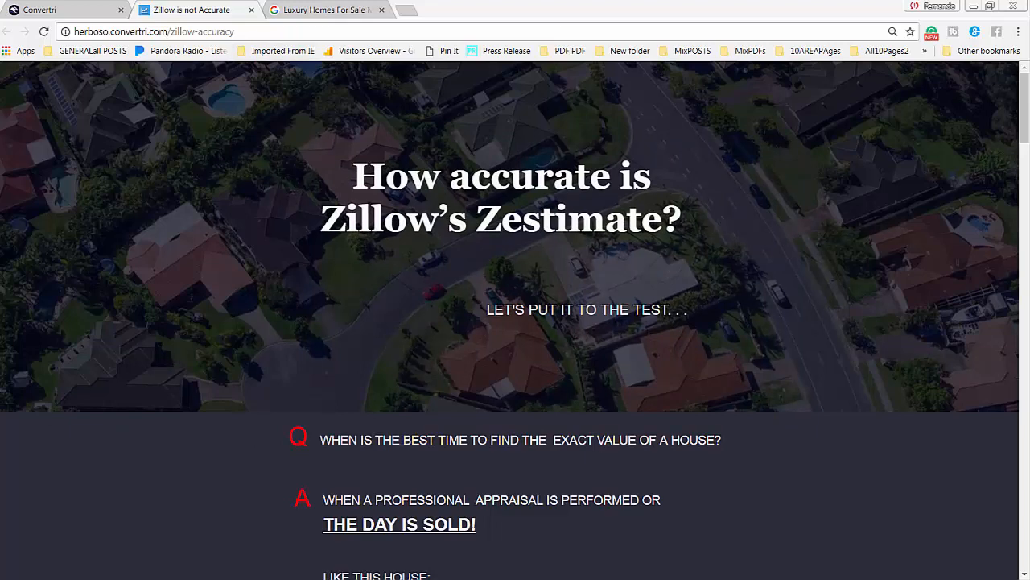
Switch to the PowerPoint presentation, maximize its window and view the question-and-answer slide about finding a house's exact value
{"action": "key", "text": "alt+Tab"}
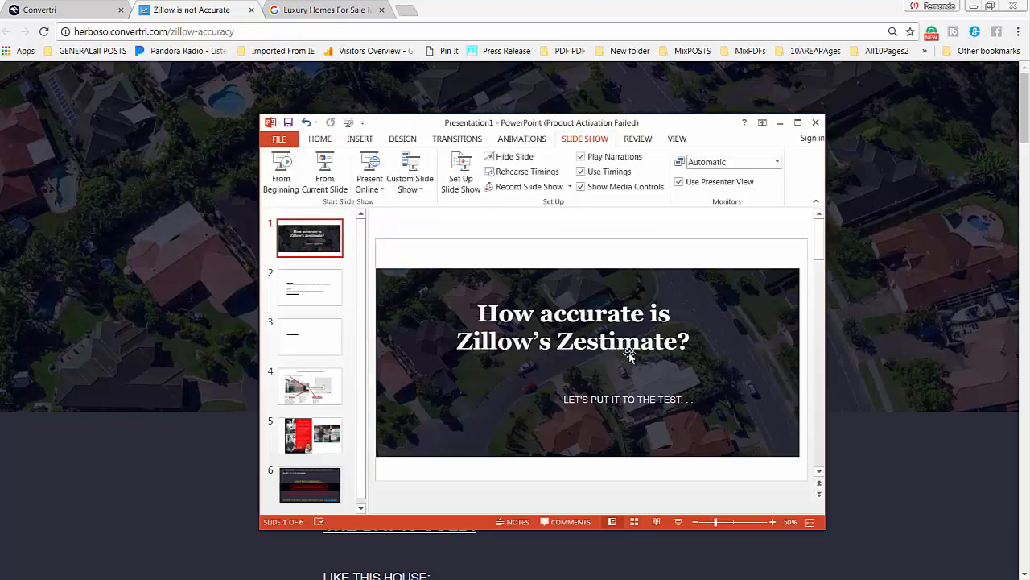
{"action": "left_click", "coordinate": [817, 254]}
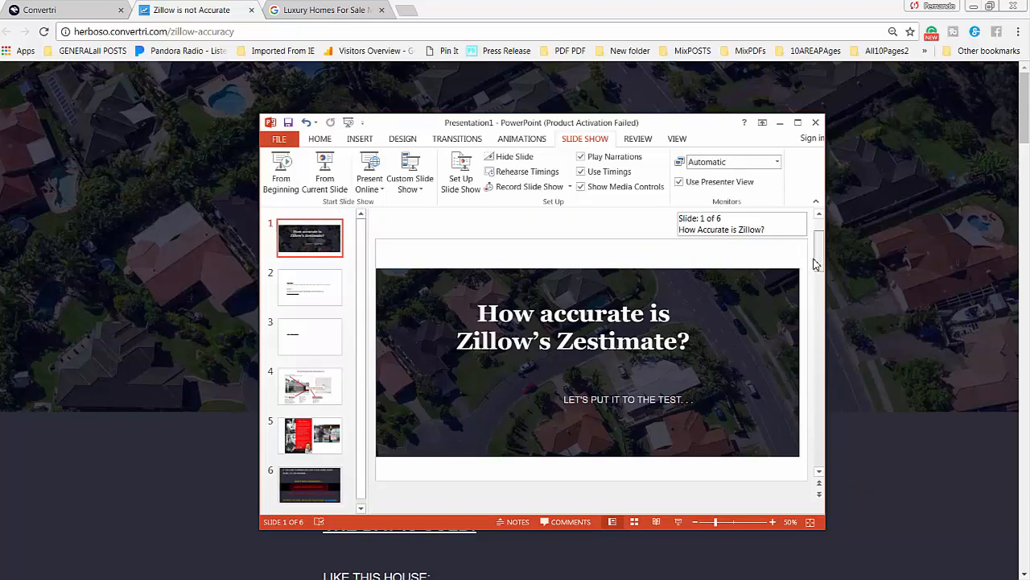
{"action": "left_click", "coordinate": [797, 122]}
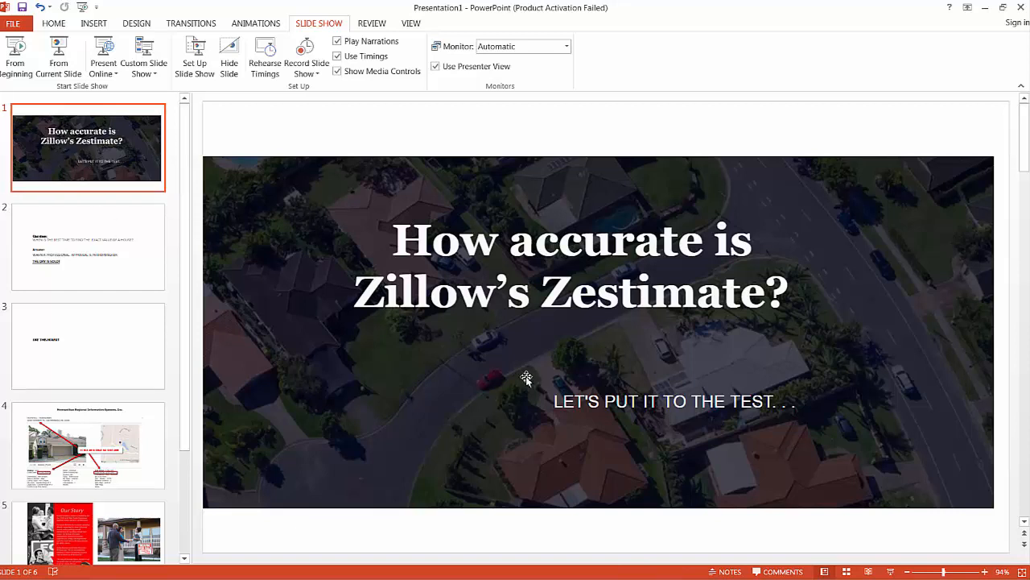
{"action": "left_click", "coordinate": [101, 282]}
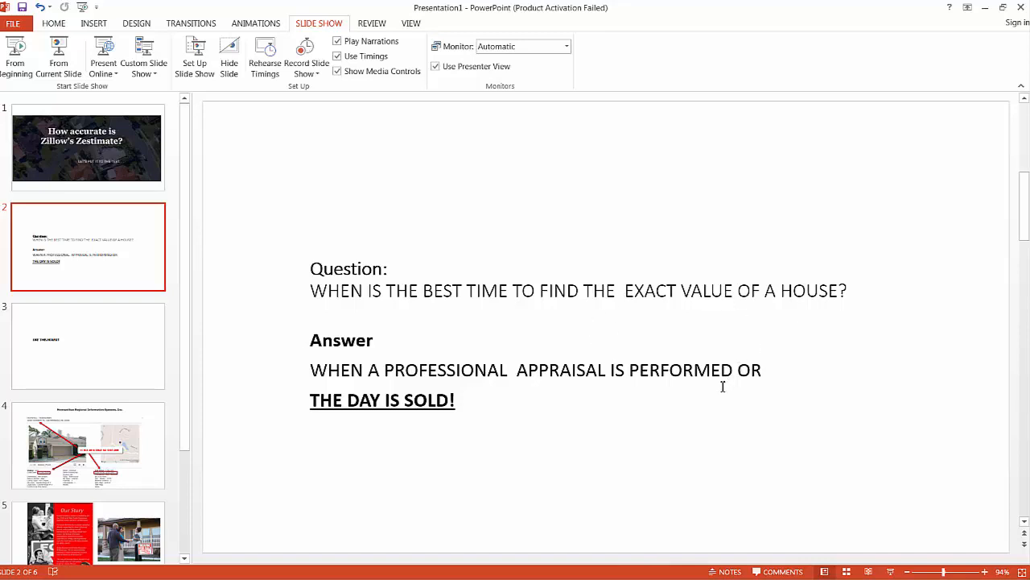
{"action": "scroll", "coordinate": [708, 378], "scroll_direction": "down", "scroll_amount": 3}
{"action": "scroll", "coordinate": [711, 380], "scroll_direction": "up", "scroll_amount": 3}
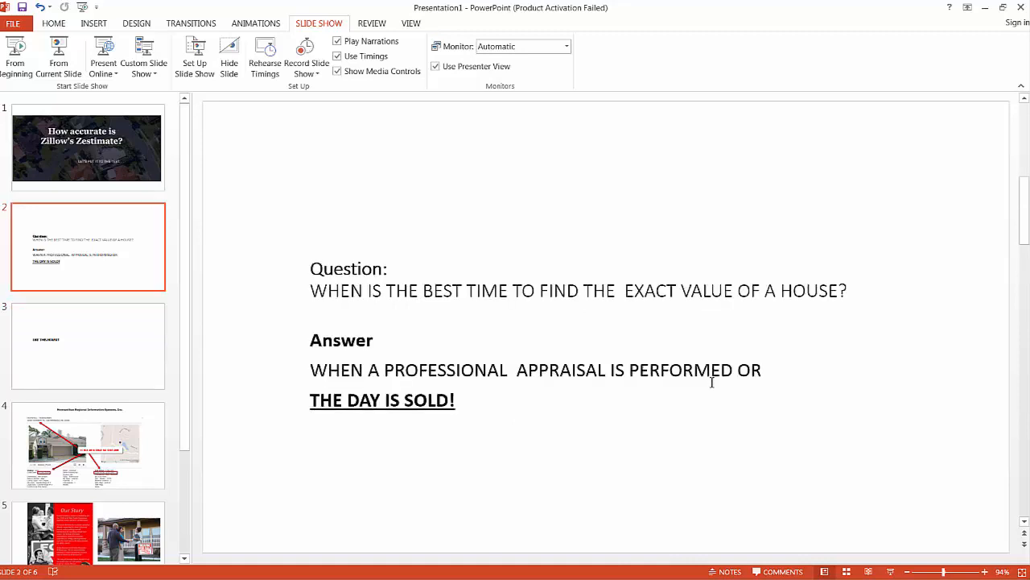
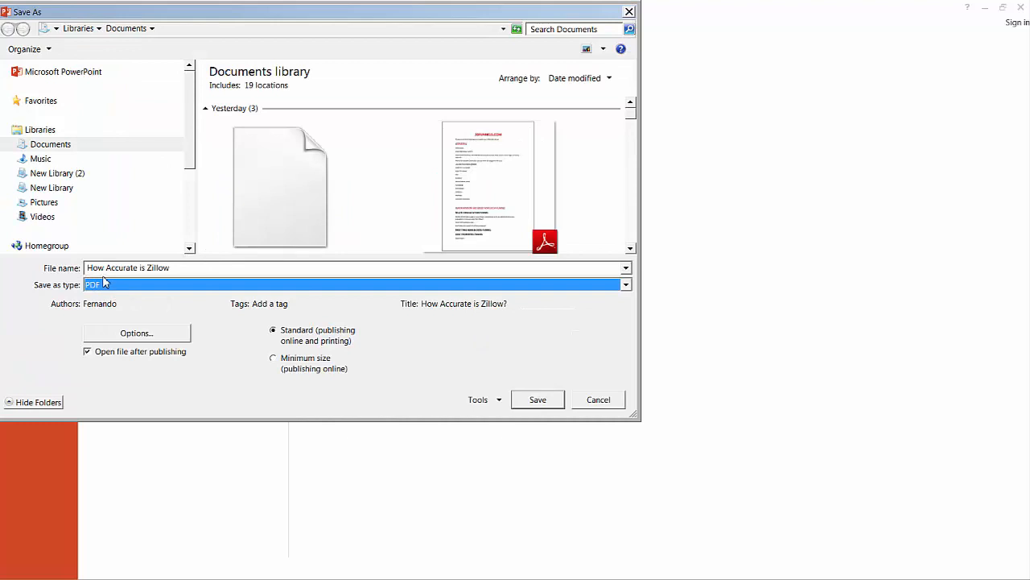
Save the presentation to Documents as a PDF named "How Accurate is Zillowdfgfdgdgdfgdfg"
{"action": "left_click", "coordinate": [153, 271]}
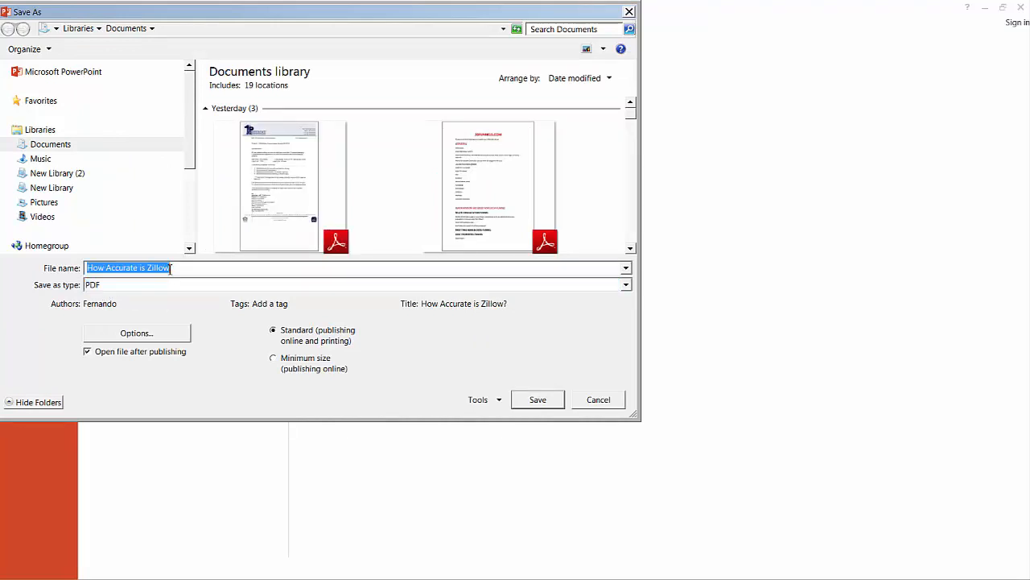
{"action": "left_click", "coordinate": [172, 269]}
{"action": "type", "text": "dfgfdgdgdfgdfg"}
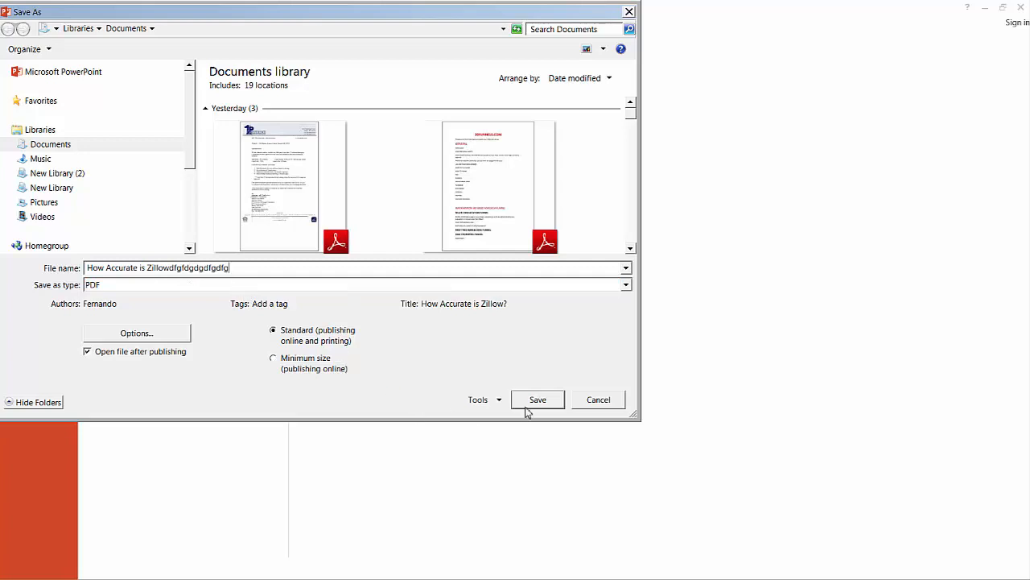
{"action": "left_click", "coordinate": [538, 402]}
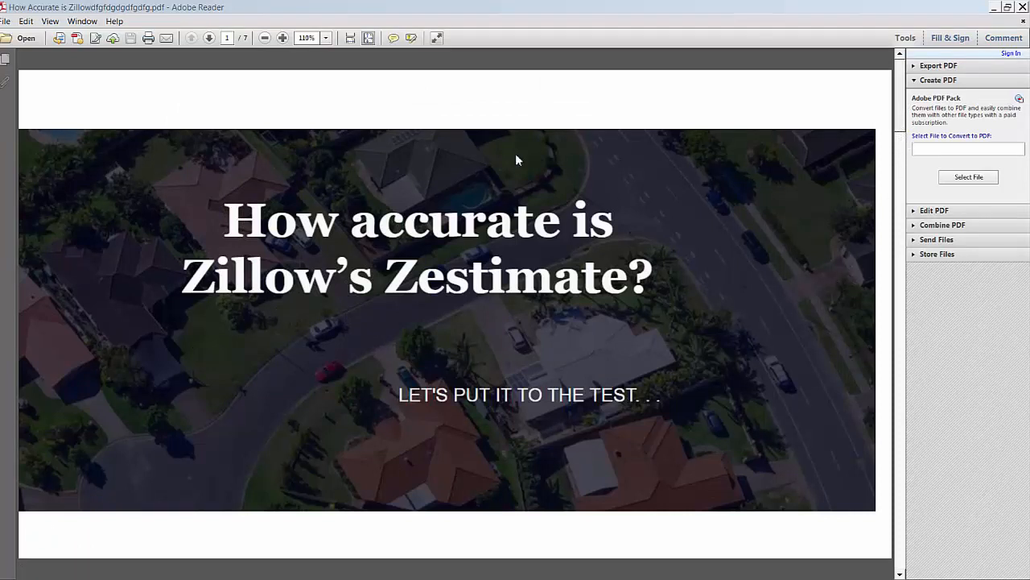
Page through the exported PDF in Adobe Reader from the title page to the closing 99SOLD.com page
{"action": "left_click", "coordinate": [210, 38]}
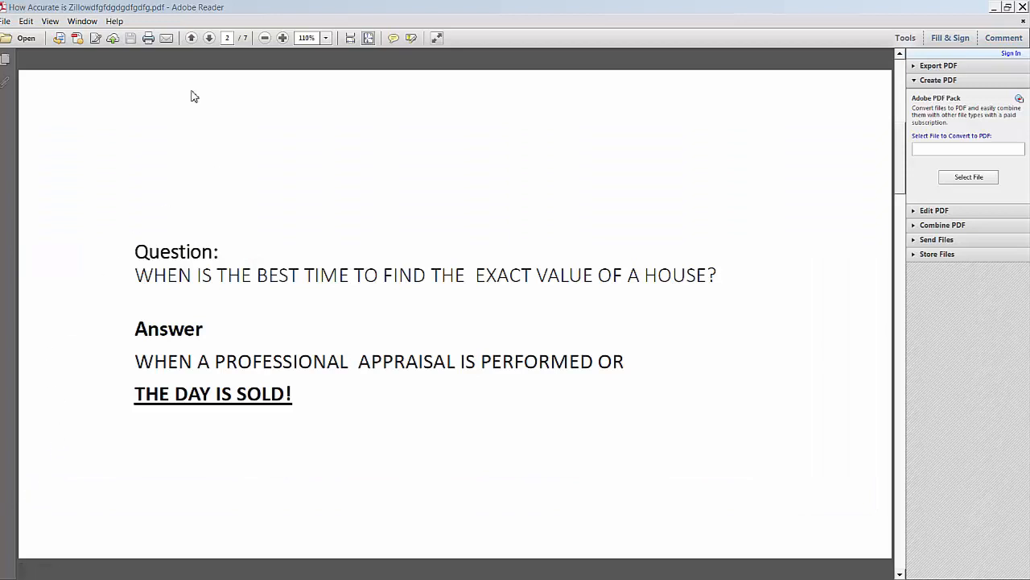
{"action": "left_click", "coordinate": [209, 38]}
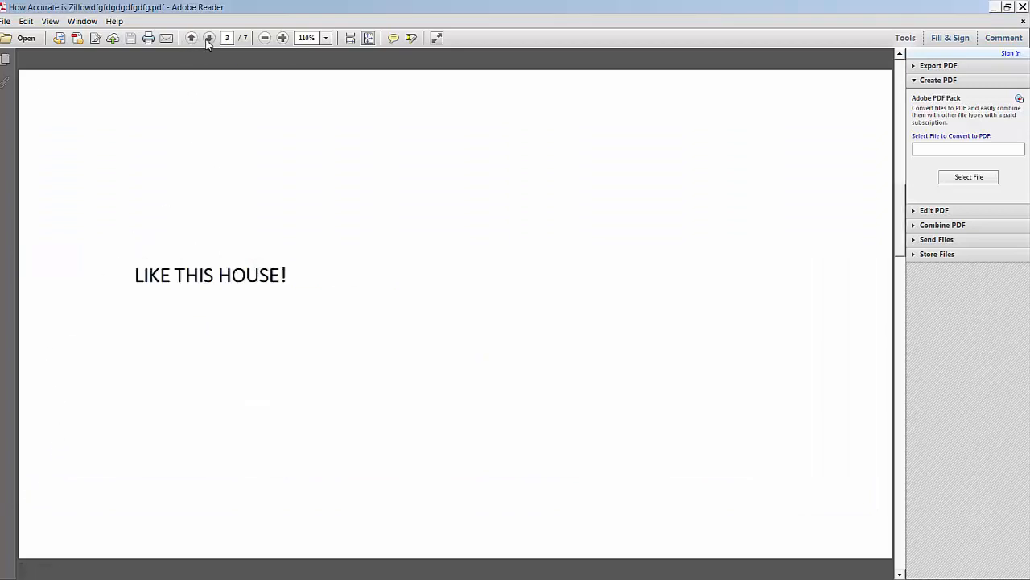
{"action": "left_click", "coordinate": [209, 40]}
{"action": "left_click", "coordinate": [208, 40]}
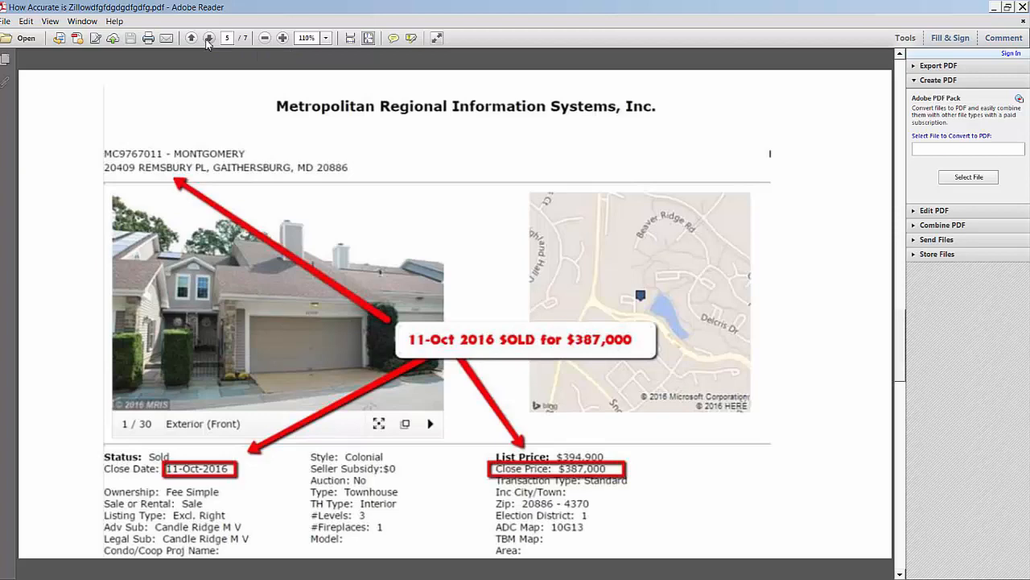
{"action": "left_click", "coordinate": [210, 39]}
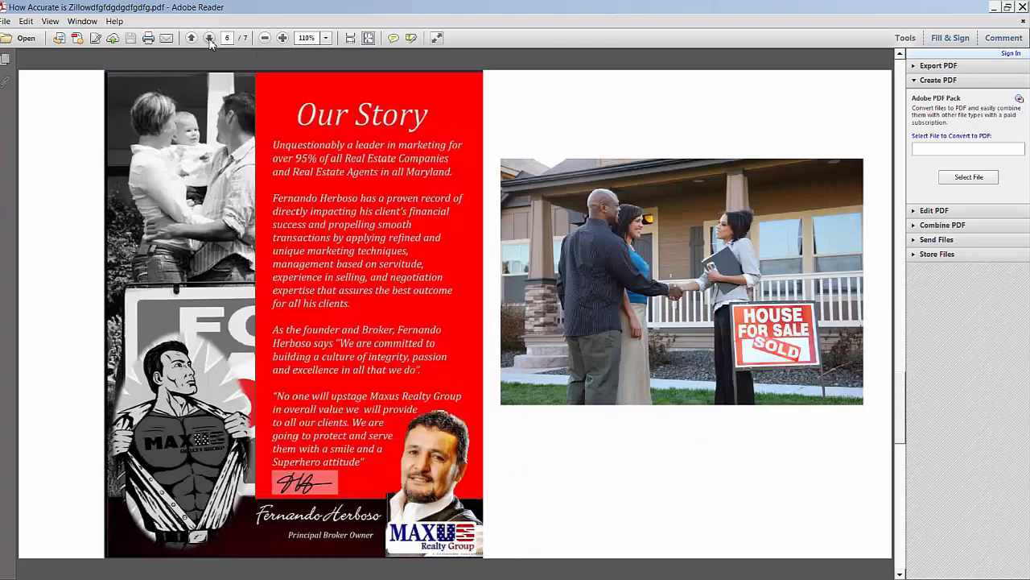
{"action": "left_click", "coordinate": [209, 39]}
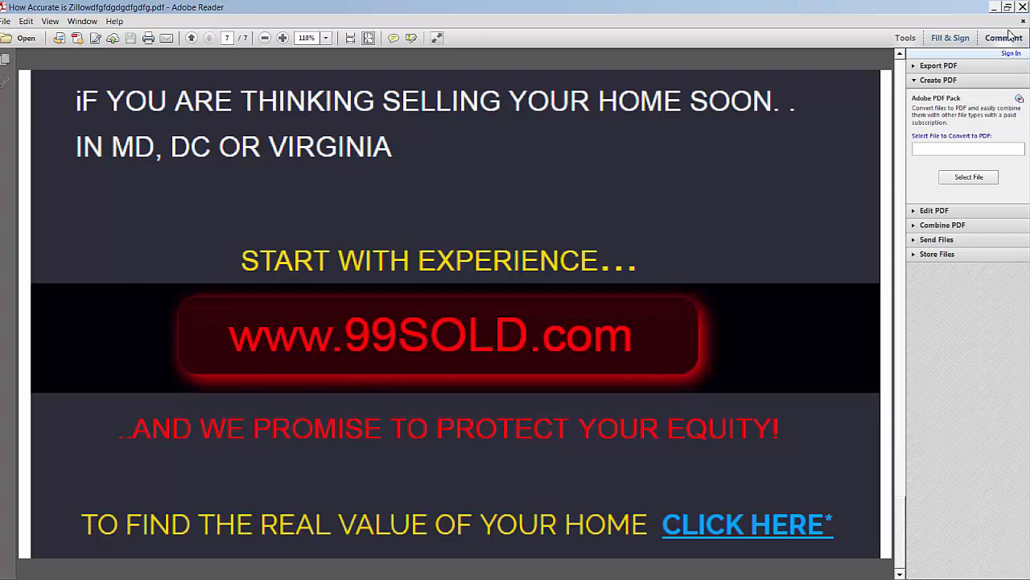
{"action": "left_click", "coordinate": [7, 21]}
{"action": "mouse_move", "coordinate": [25, 21]}
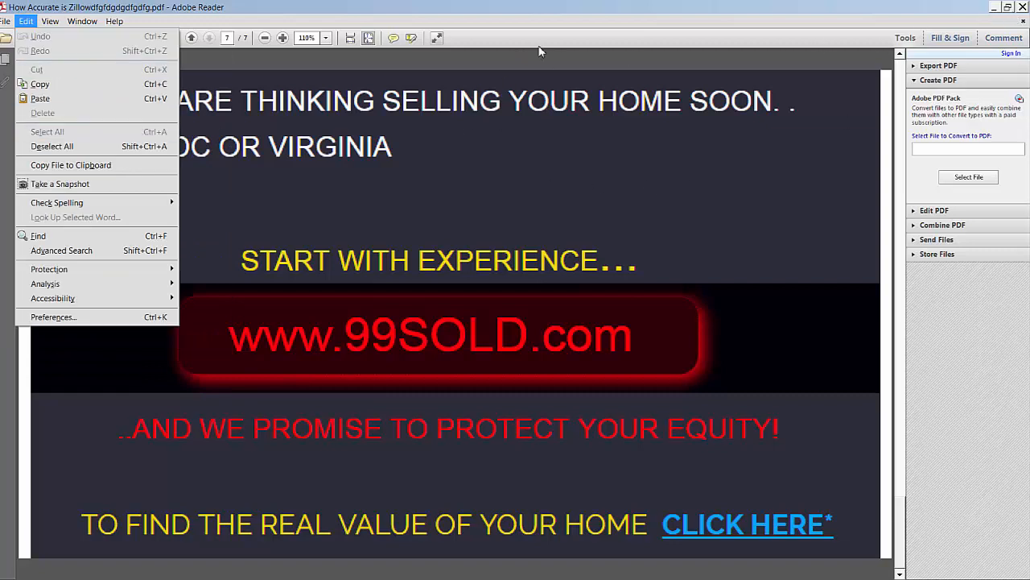
{"action": "left_click", "coordinate": [1021, 17]}
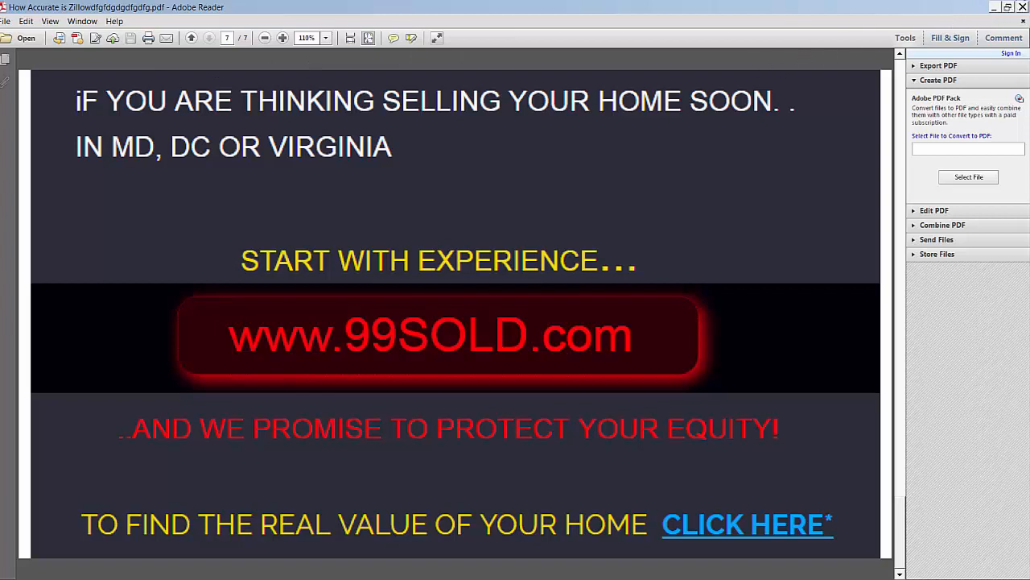
Switch to the reallynicehomes.com site administration in Chrome, open its FileBrowser and start a file upload
{"action": "left_click", "coordinate": [254, 578]}
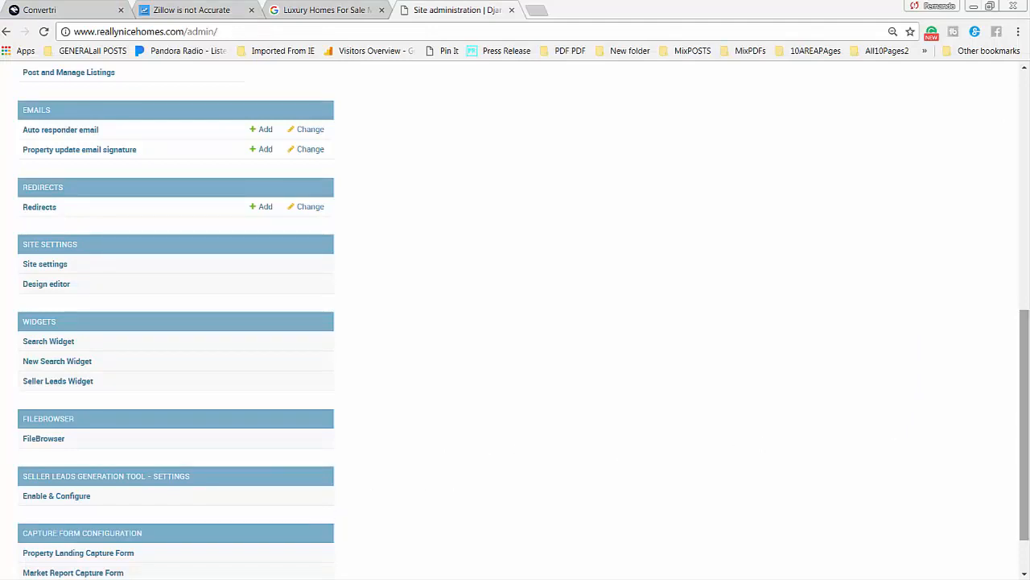
{"action": "left_click_drag", "start_coordinate": [1016, 426], "coordinate": [1025, 474]}
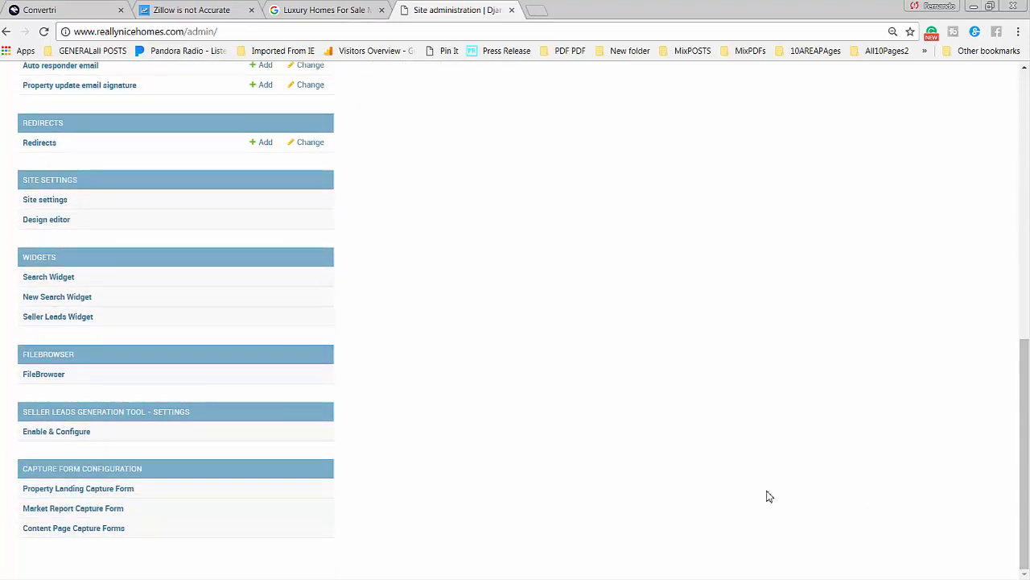
{"action": "left_click", "coordinate": [45, 380]}
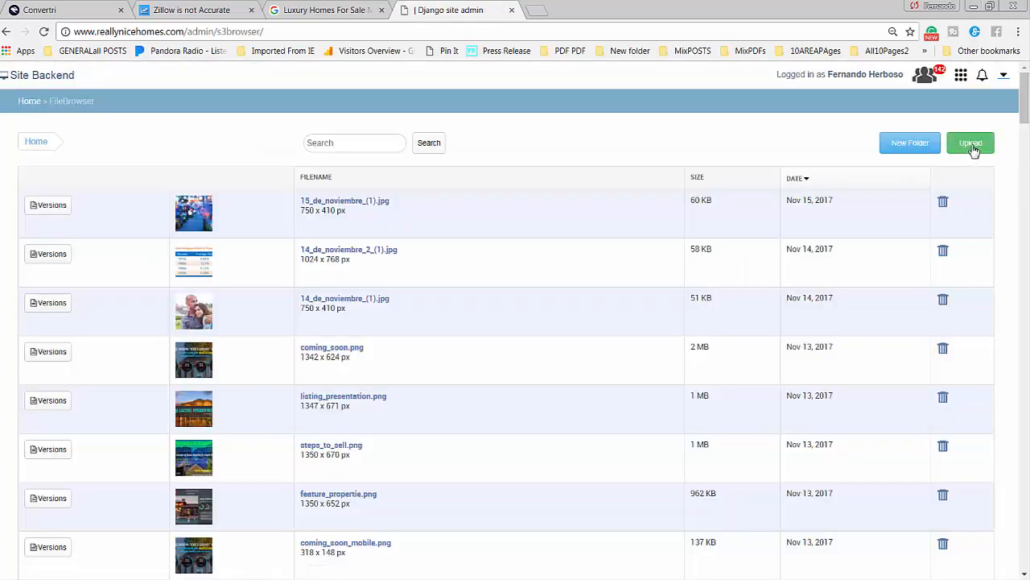
{"action": "left_click", "coordinate": [972, 145]}
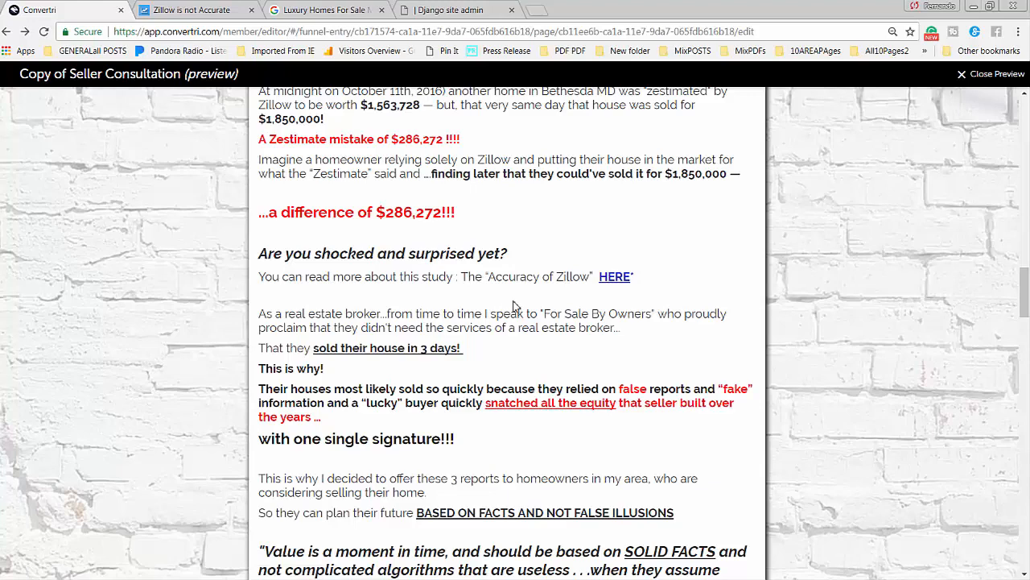
Close the Seller Consultation preview and inspect the hyperlink settings of the "HERE" text in the Zillow study line without changing them
{"action": "left_click", "coordinate": [960, 78]}
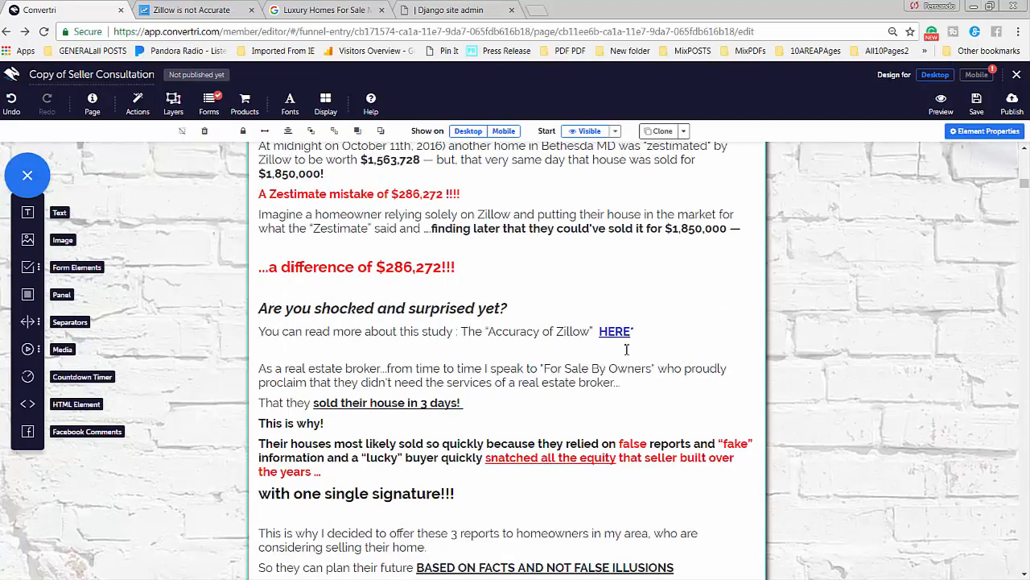
{"action": "left_click_drag", "start_coordinate": [599, 330], "coordinate": [634, 330]}
{"action": "left_click", "coordinate": [616, 331]}
{"action": "left_click_drag", "start_coordinate": [601, 330], "coordinate": [633, 331]}
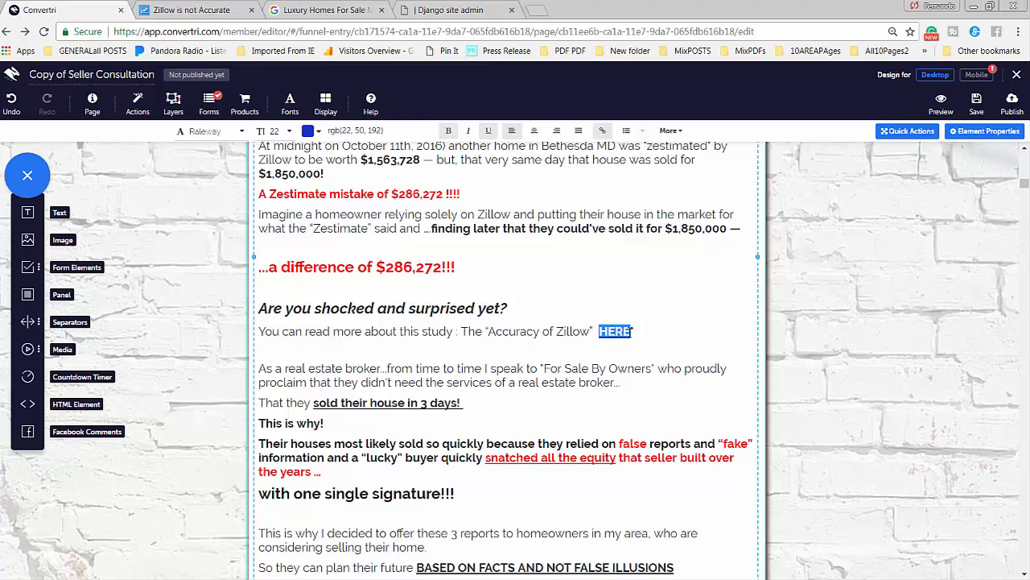
{"action": "left_click", "coordinate": [602, 131]}
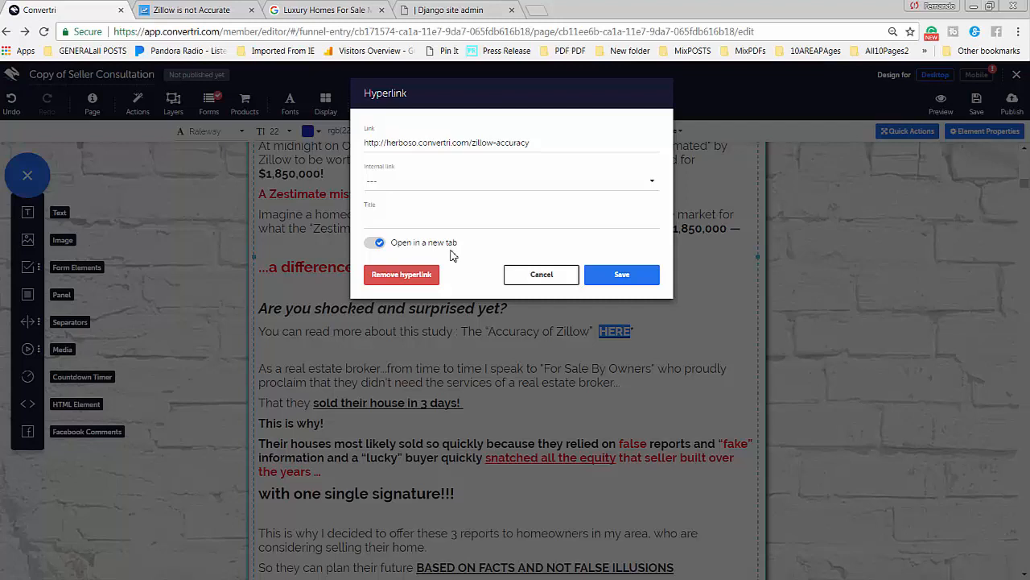
{"action": "left_click", "coordinate": [530, 276]}
Close the "HERE" hyperlink settings and go down the page to the Free Report: #3 section
{"action": "left_click", "coordinate": [695, 320]}
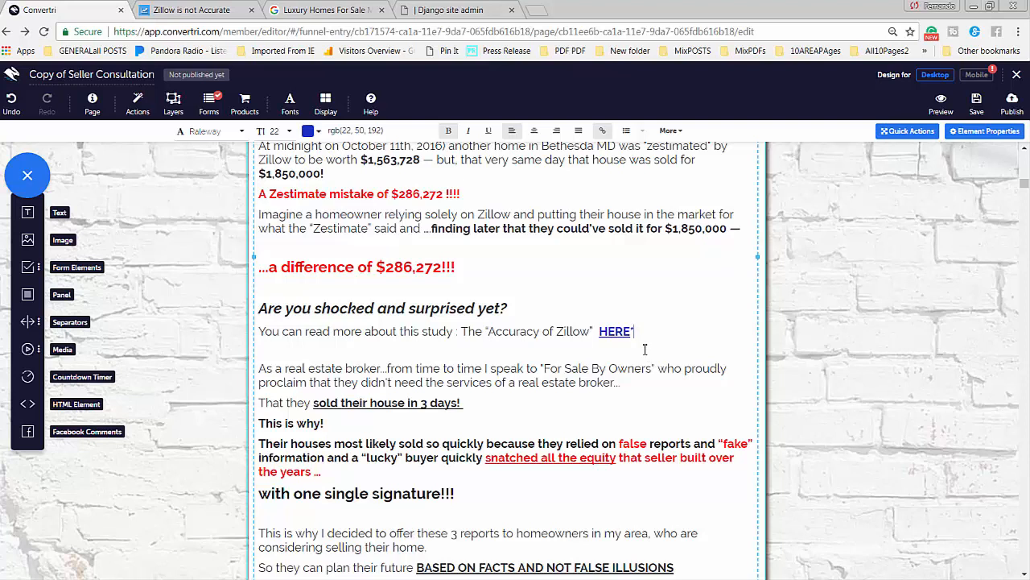
{"action": "left_click", "coordinate": [645, 349]}
{"action": "scroll", "coordinate": [656, 359], "scroll_direction": "down", "scroll_amount": 7}
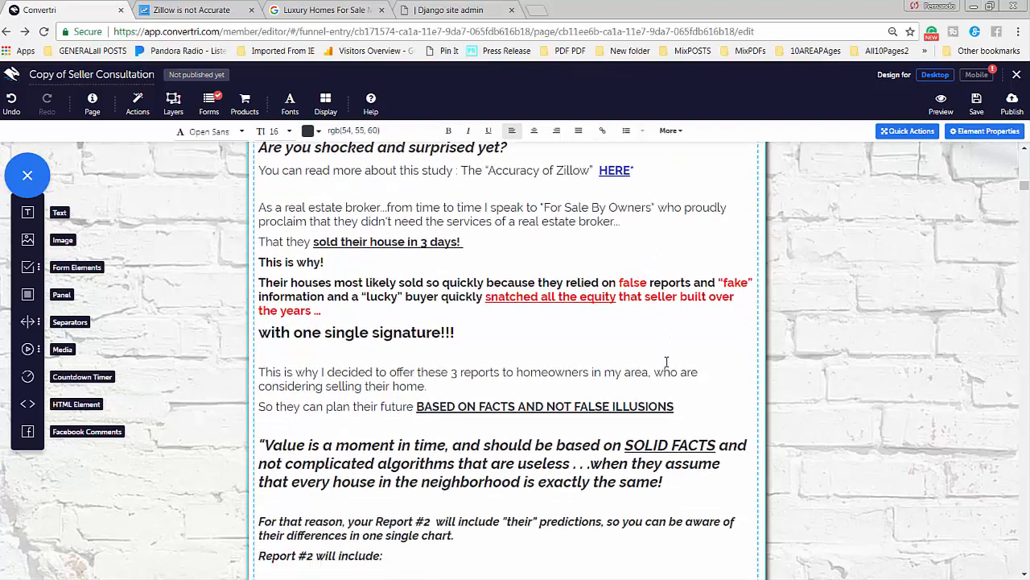
{"action": "scroll", "coordinate": [671, 366], "scroll_direction": "down", "scroll_amount": 5}
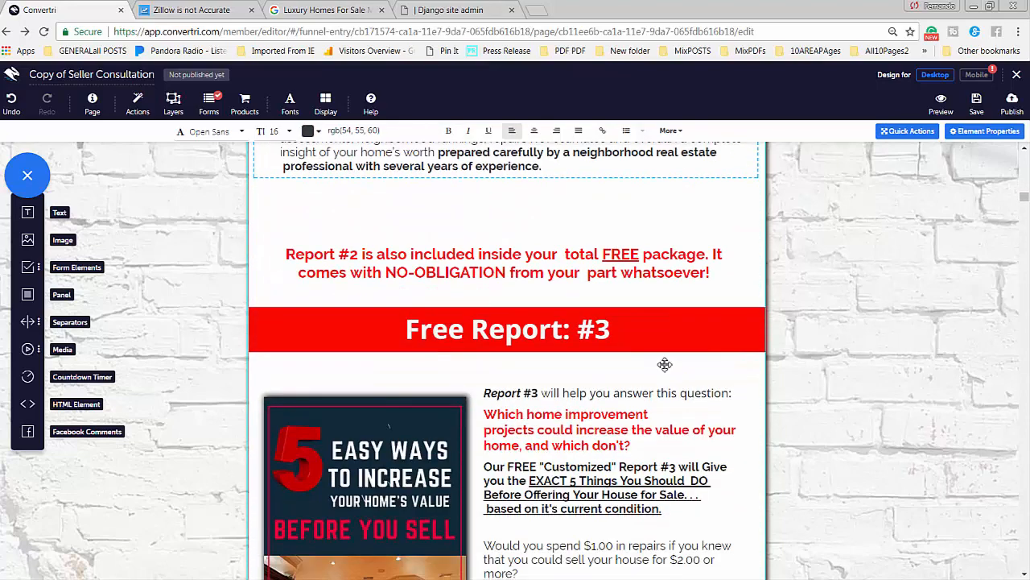
{"action": "scroll", "coordinate": [668, 375], "scroll_direction": "down", "scroll_amount": 2}
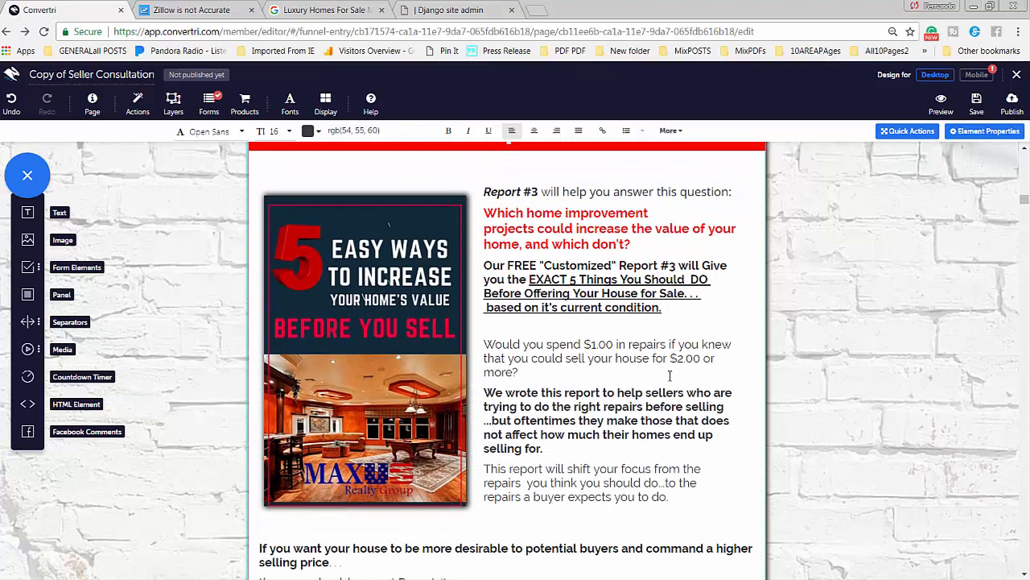
Review the Free Report: #3 section, including its "5 Easy Ways to Increase Your Home's Value" cover image and the descriptive text beside it
{"action": "scroll", "coordinate": [665, 370], "scroll_direction": "down", "scroll_amount": 1}
{"action": "scroll", "coordinate": [644, 366], "scroll_direction": "up", "scroll_amount": 2}
{"action": "scroll", "coordinate": [581, 360], "scroll_direction": "down", "scroll_amount": 2}
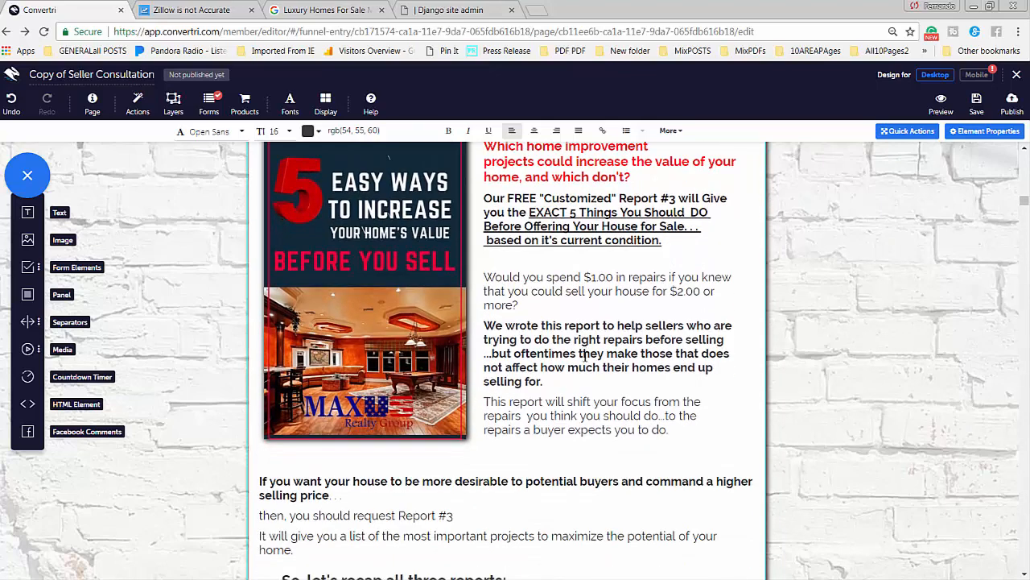
{"action": "scroll", "coordinate": [585, 354], "scroll_direction": "up", "scroll_amount": 2}
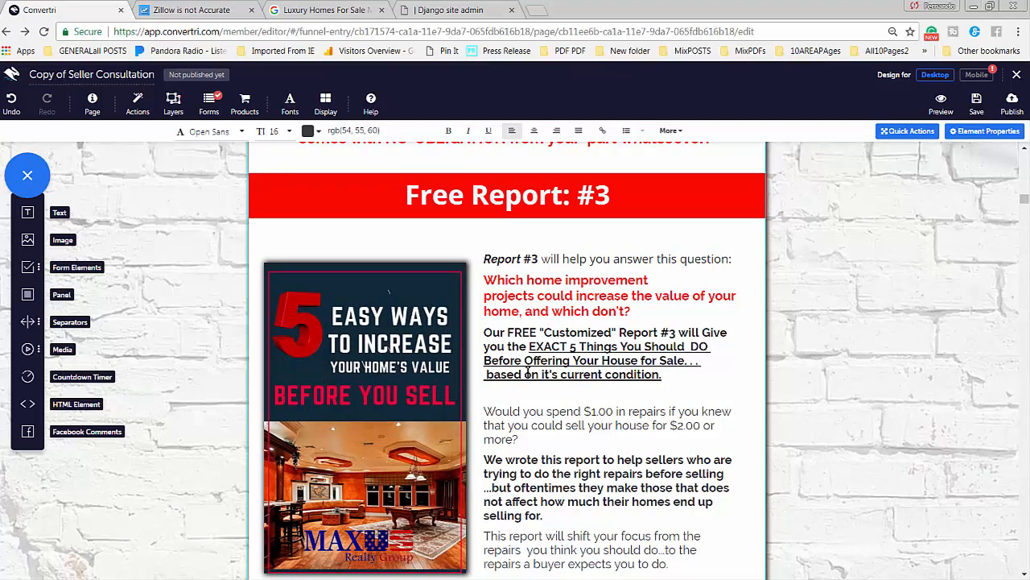
{"action": "scroll", "coordinate": [527, 373], "scroll_direction": "down", "scroll_amount": 3}
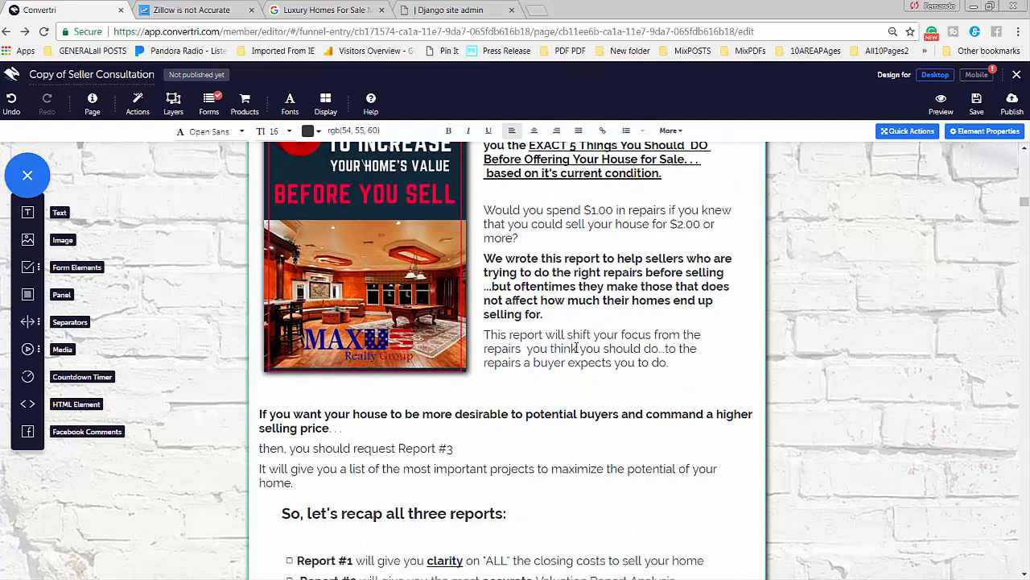
{"action": "scroll", "coordinate": [576, 348], "scroll_direction": "up", "scroll_amount": 3}
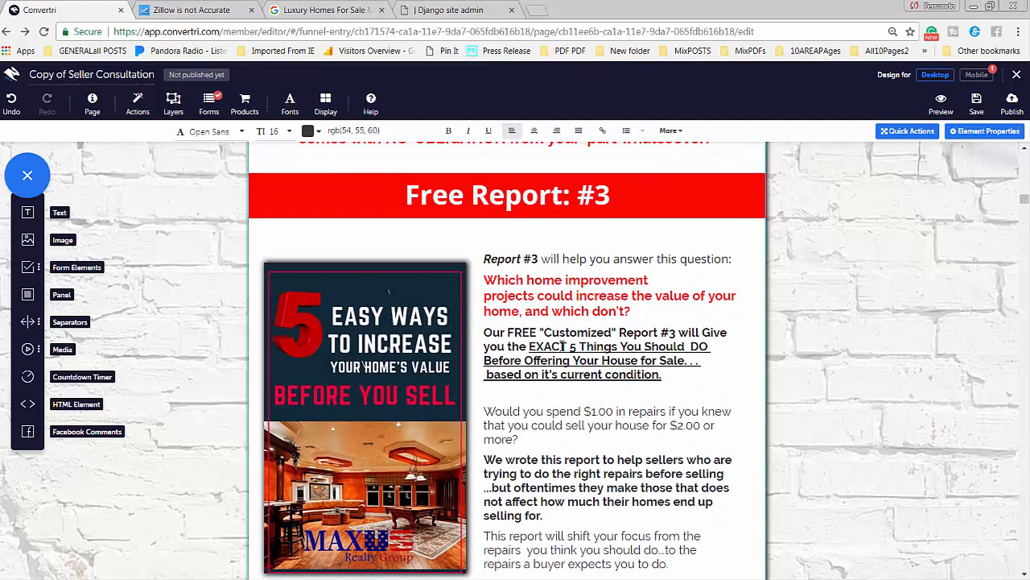
{"action": "scroll", "coordinate": [564, 347], "scroll_direction": "down", "scroll_amount": 1}
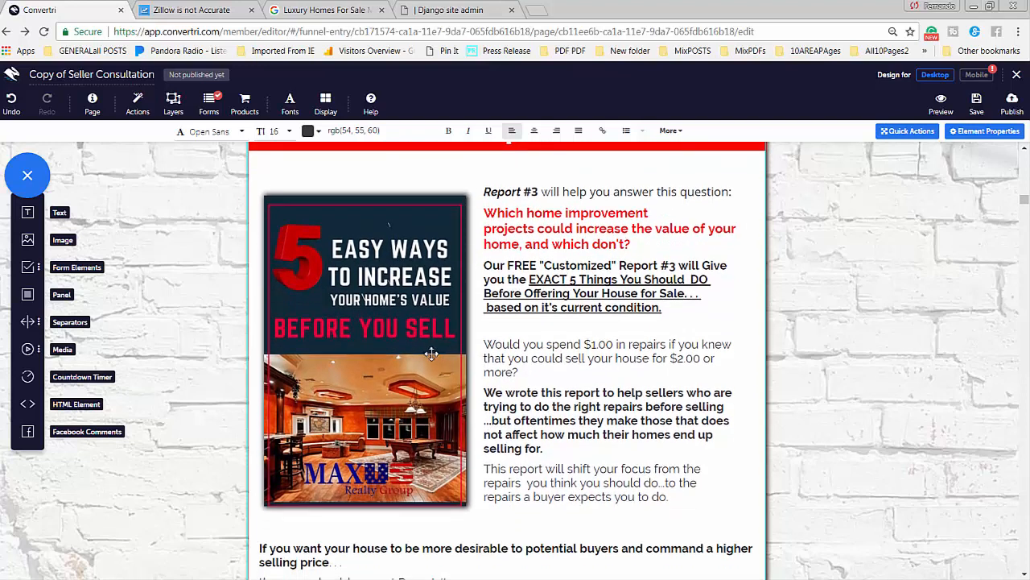
{"action": "scroll", "coordinate": [522, 366], "scroll_direction": "down", "scroll_amount": 1}
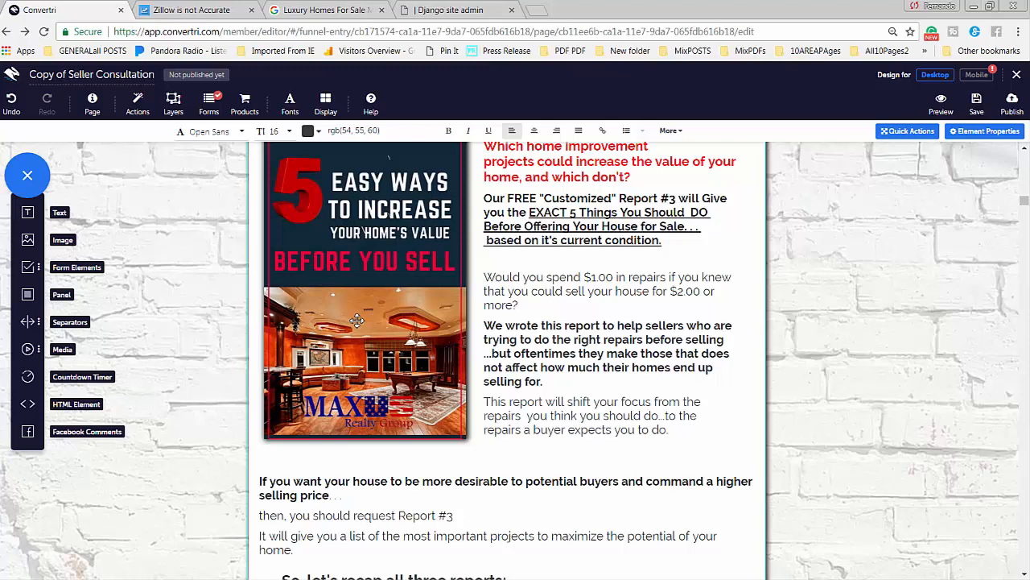
{"action": "scroll", "coordinate": [619, 344], "scroll_direction": "up", "scroll_amount": 1}
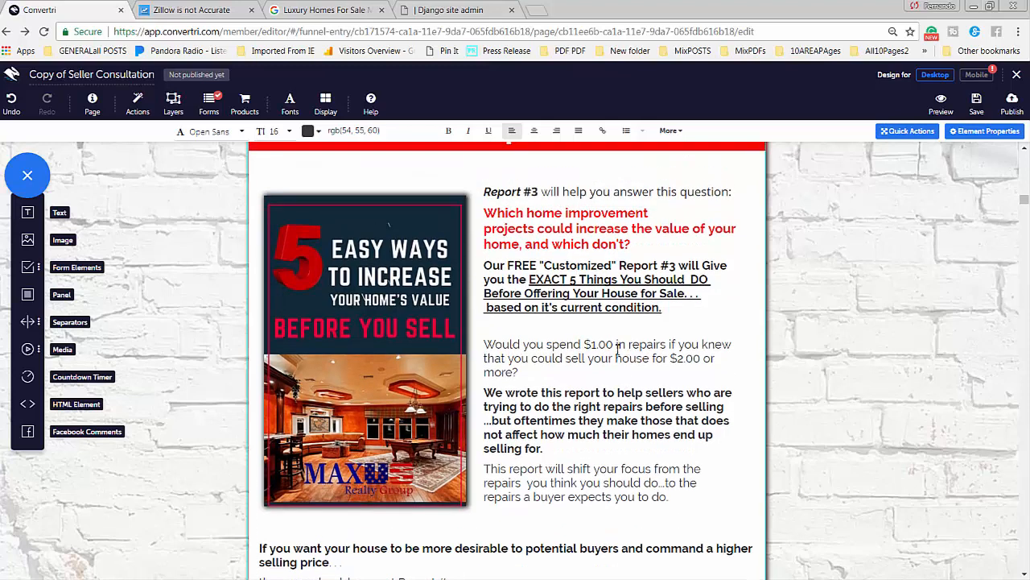
{"action": "scroll", "coordinate": [619, 351], "scroll_direction": "down", "scroll_amount": 3}
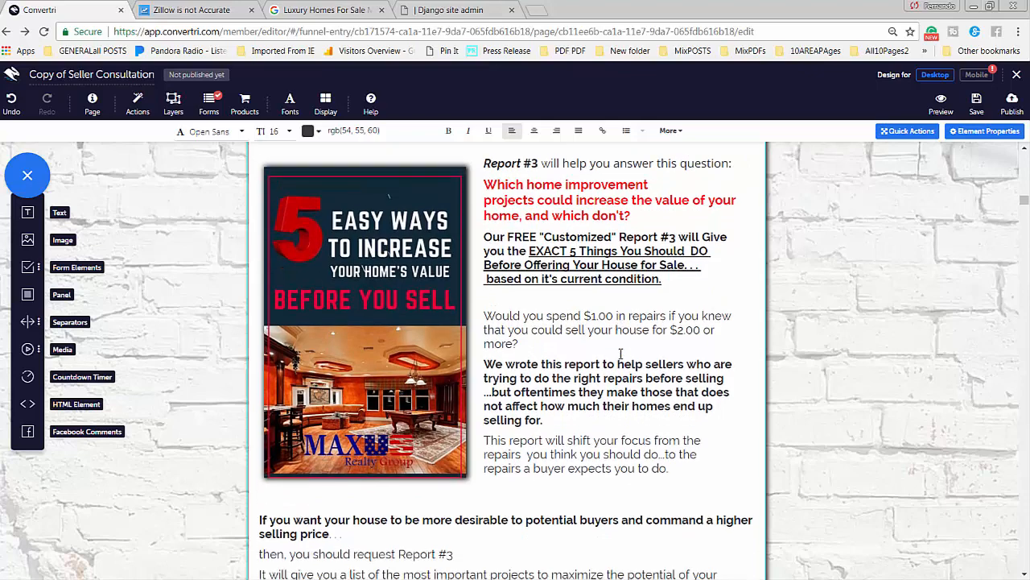
{"action": "scroll", "coordinate": [629, 360], "scroll_direction": "up", "scroll_amount": 2}
{"action": "scroll", "coordinate": [628, 360], "scroll_direction": "up", "scroll_amount": 1}
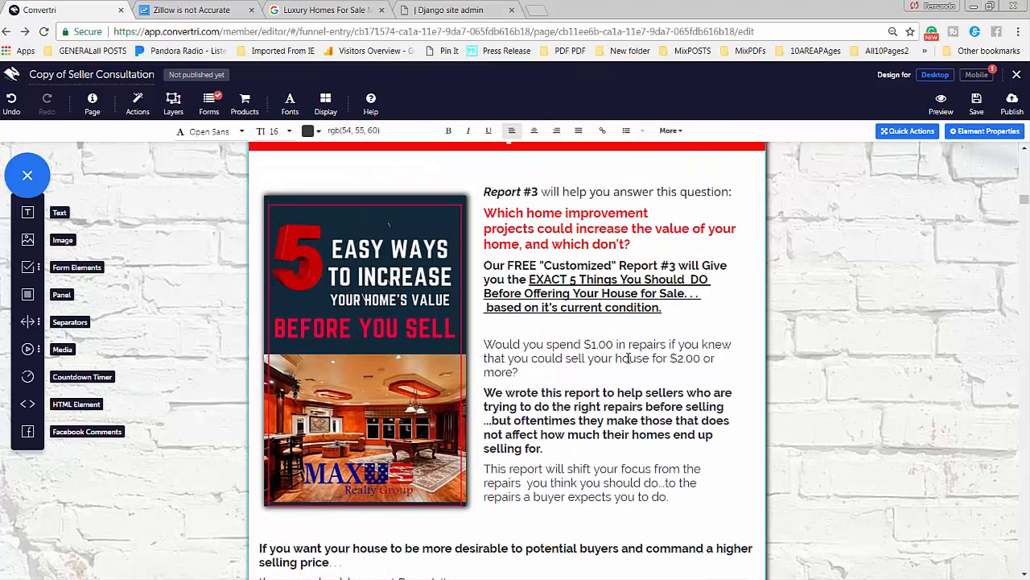
{"action": "scroll", "coordinate": [580, 354], "scroll_direction": "up", "scroll_amount": 1}
{"action": "scroll", "coordinate": [499, 375], "scroll_direction": "down", "scroll_amount": 2}
{"action": "scroll", "coordinate": [401, 396], "scroll_direction": "up", "scroll_amount": 2}
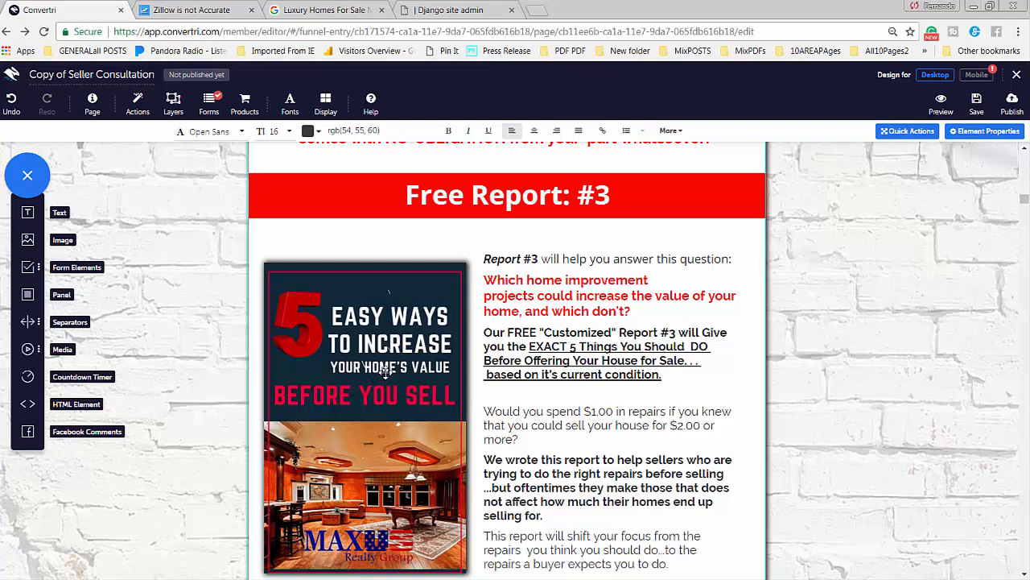
{"action": "left_click", "coordinate": [578, 390]}
{"action": "scroll", "coordinate": [604, 392], "scroll_direction": "down", "scroll_amount": 1}
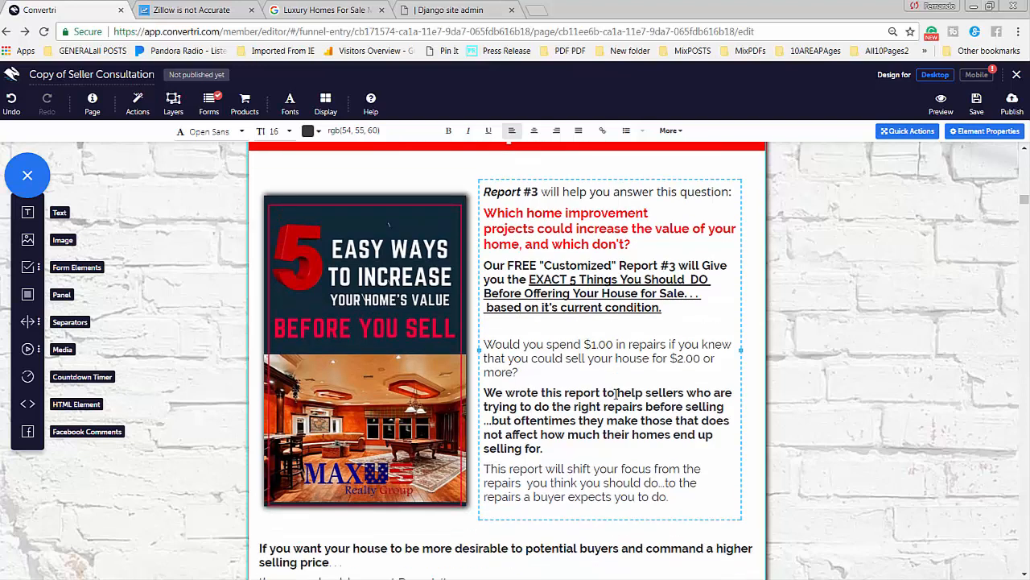
{"action": "scroll", "coordinate": [600, 398], "scroll_direction": "down", "scroll_amount": 1}
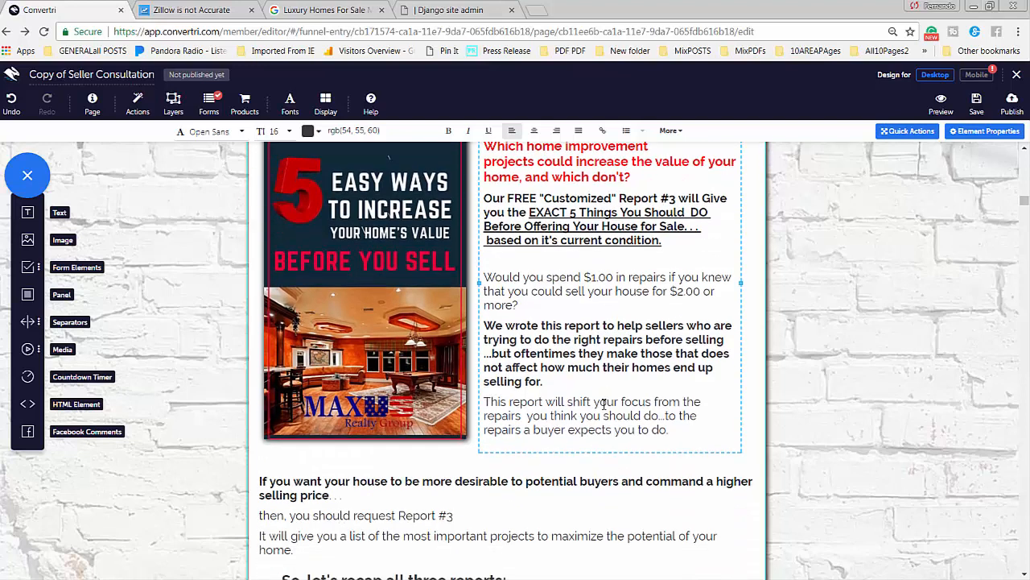
Review the recap of all three reports and "The Bottom Line" text below it
{"action": "scroll", "coordinate": [590, 274], "scroll_direction": "down", "scroll_amount": 2}
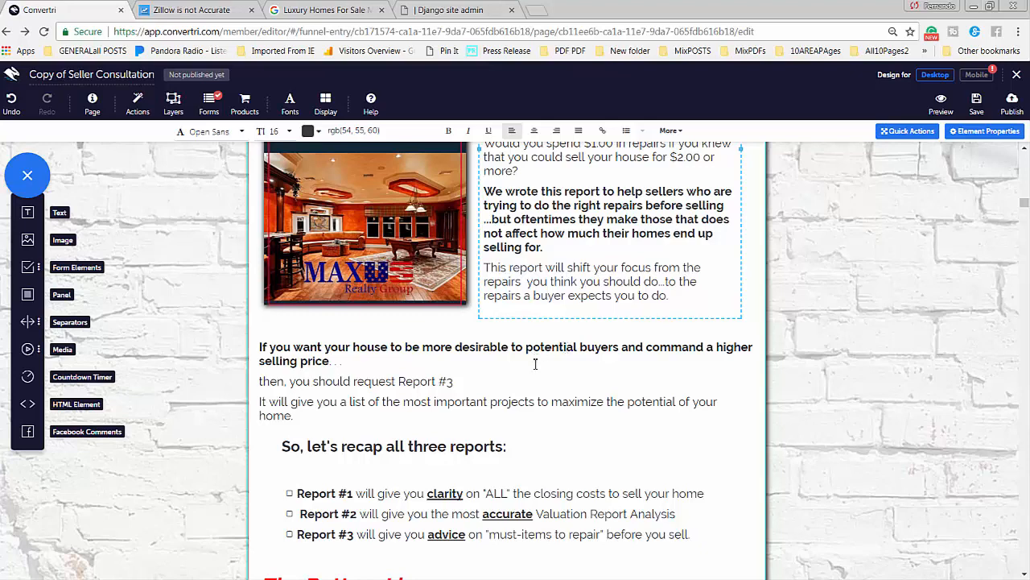
{"action": "scroll", "coordinate": [538, 364], "scroll_direction": "down", "scroll_amount": 1}
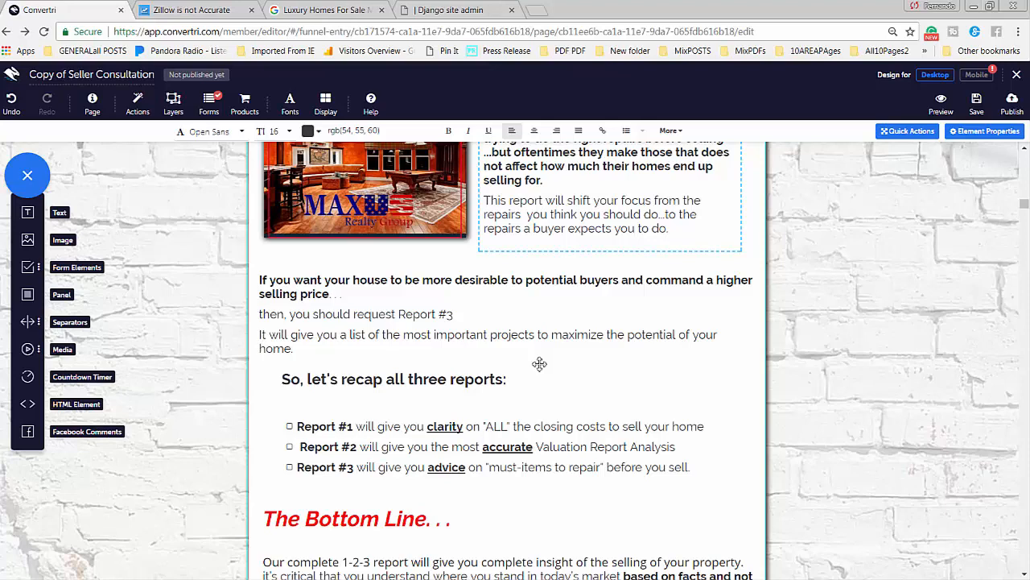
{"action": "scroll", "coordinate": [541, 364], "scroll_direction": "down", "scroll_amount": 1}
{"action": "scroll", "coordinate": [544, 367], "scroll_direction": "down", "scroll_amount": 2}
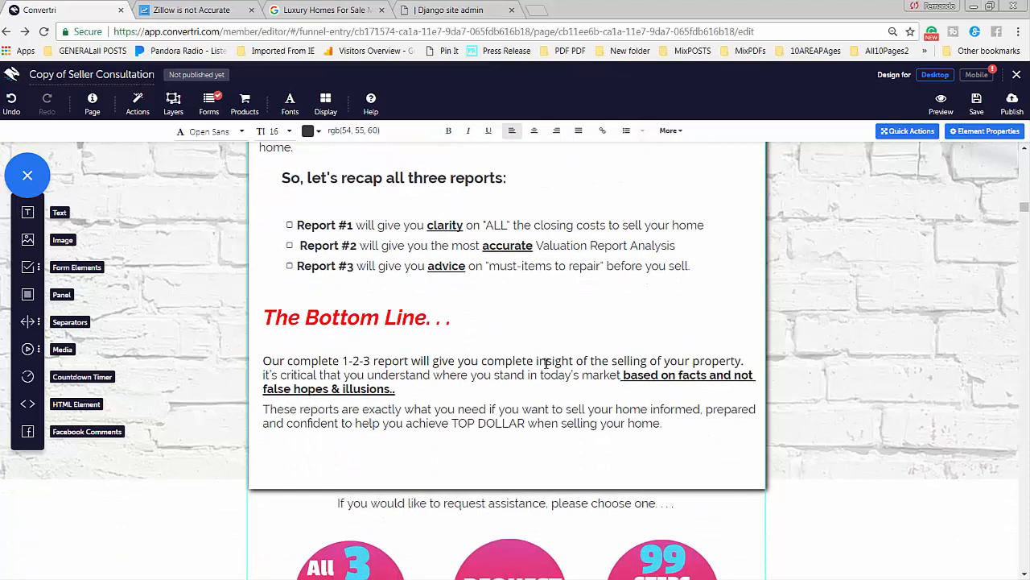
{"action": "scroll", "coordinate": [545, 364], "scroll_direction": "up", "scroll_amount": 2}
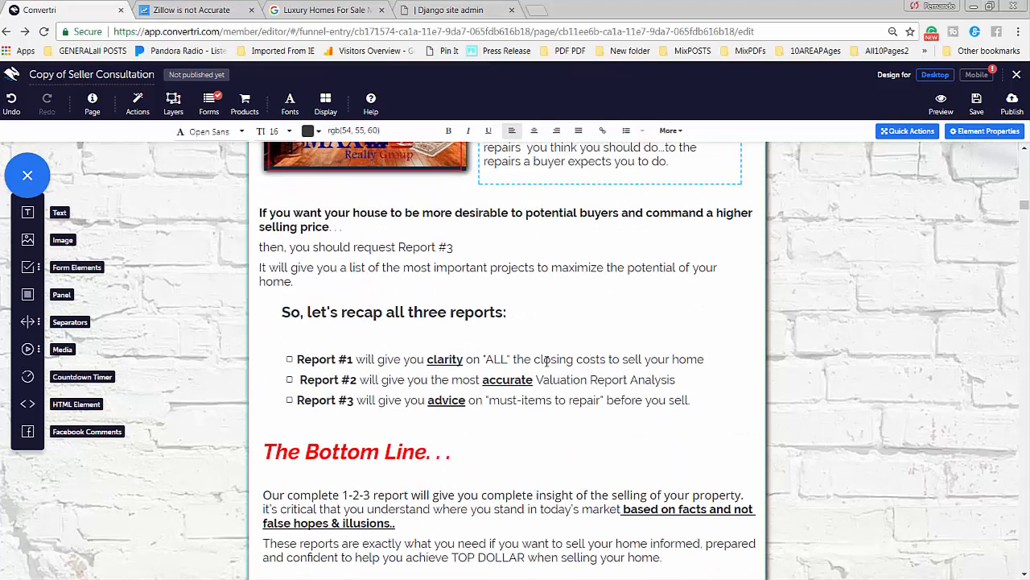
{"action": "scroll", "coordinate": [547, 359], "scroll_direction": "down", "scroll_amount": 1}
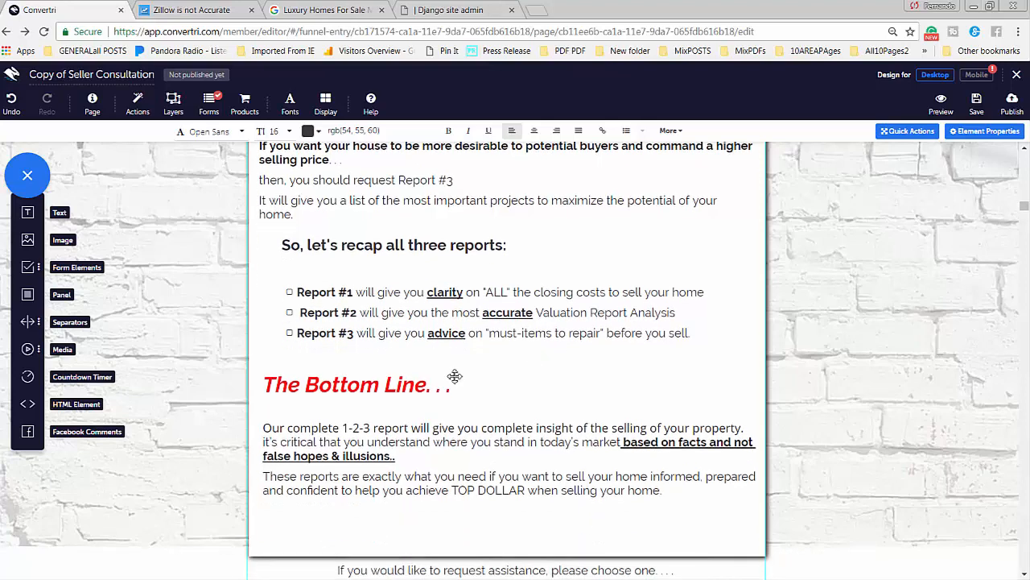
{"action": "scroll", "coordinate": [354, 382], "scroll_direction": "down", "scroll_amount": 1}
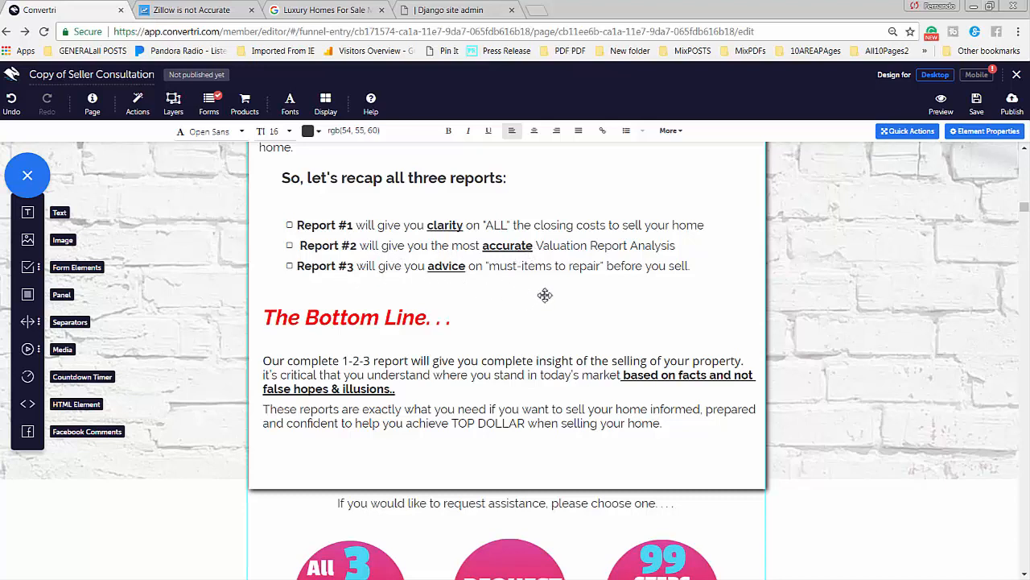
{"action": "left_click", "coordinate": [496, 294]}
{"action": "scroll", "coordinate": [499, 295], "scroll_direction": "down", "scroll_amount": 1}
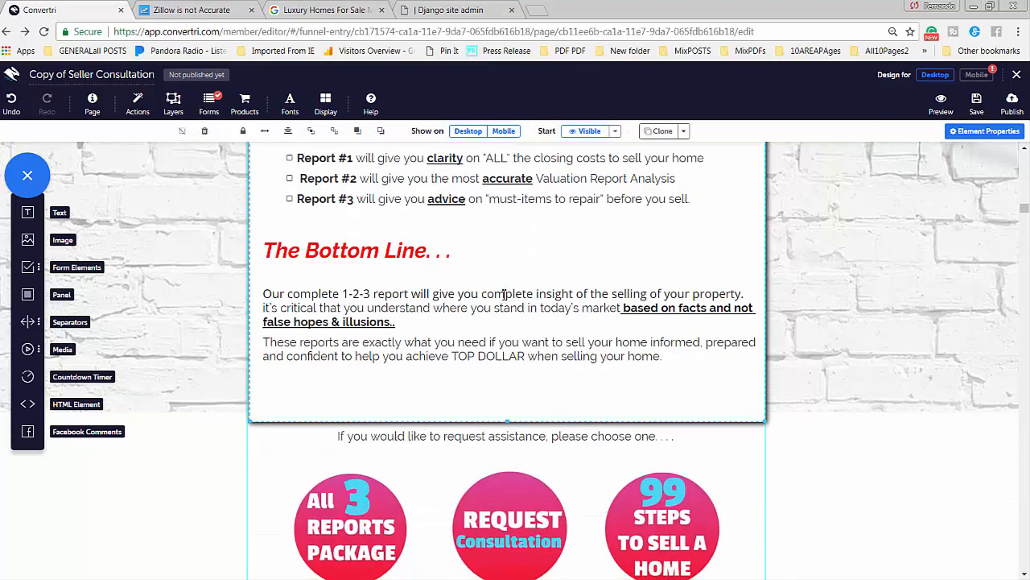
{"action": "scroll", "coordinate": [504, 295], "scroll_direction": "down", "scroll_amount": 1}
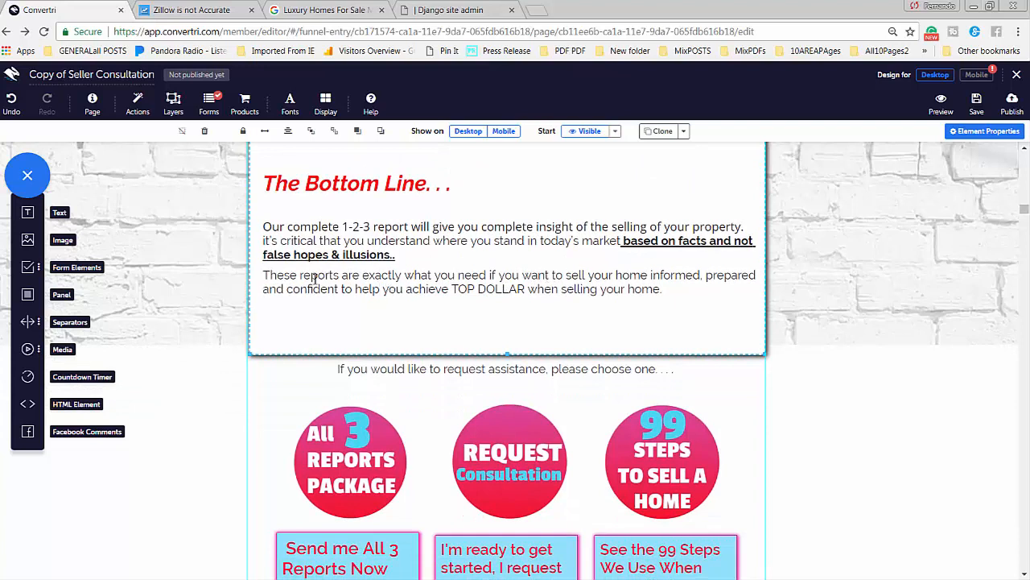
{"action": "left_click", "coordinate": [442, 261]}
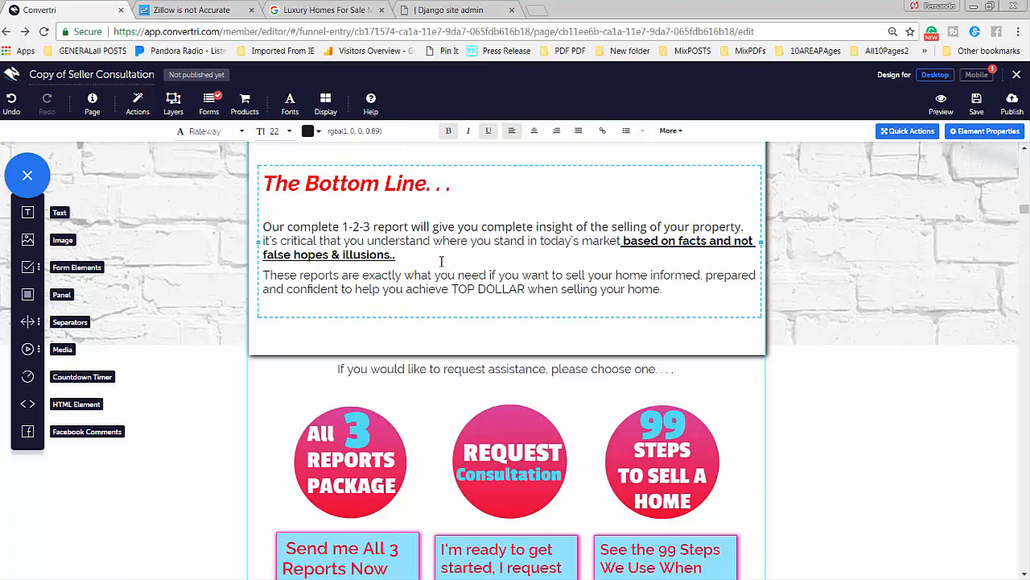
Examine the three request options under the assistance line and the monthly update signup box
{"action": "scroll", "coordinate": [443, 263], "scroll_direction": "down", "scroll_amount": 1}
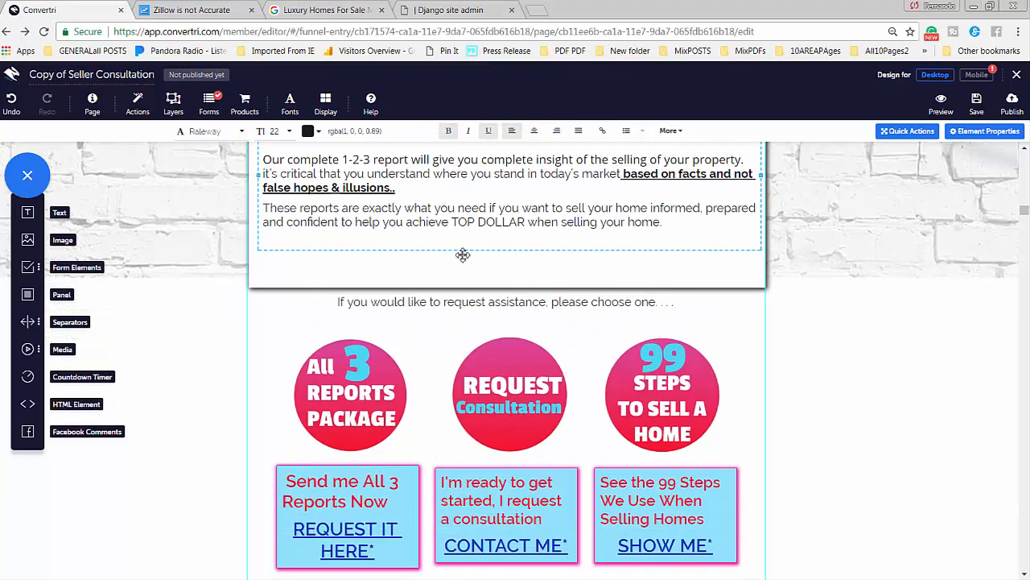
{"action": "scroll", "coordinate": [462, 256], "scroll_direction": "down", "scroll_amount": 1}
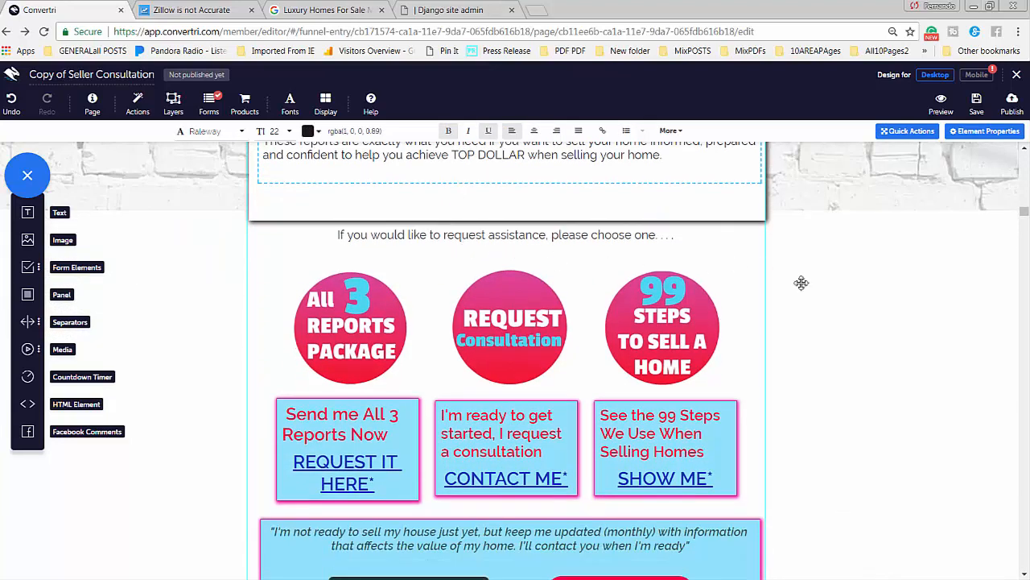
{"action": "scroll", "coordinate": [815, 303], "scroll_direction": "down", "scroll_amount": 1}
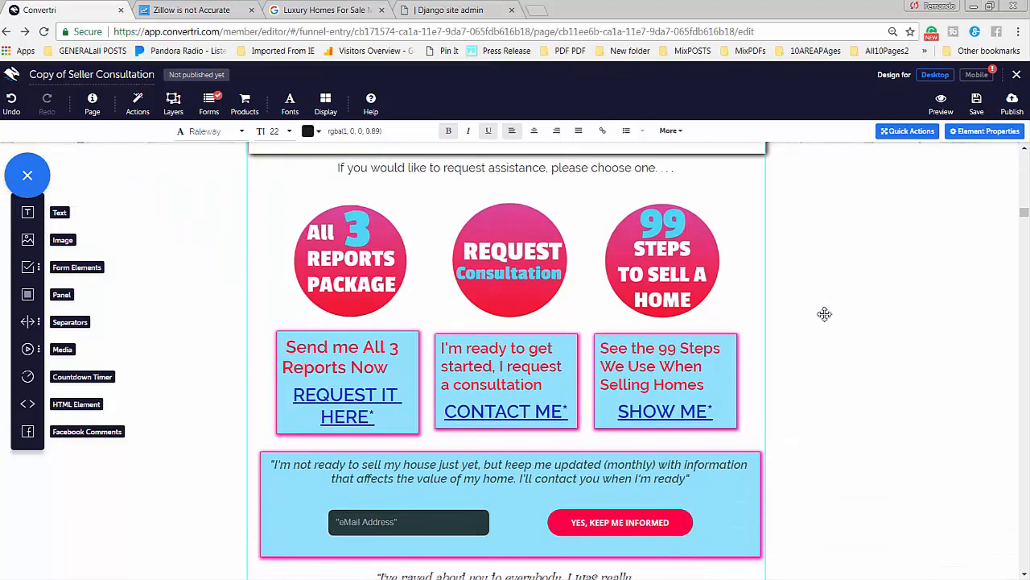
{"action": "scroll", "coordinate": [822, 312], "scroll_direction": "down", "scroll_amount": 1}
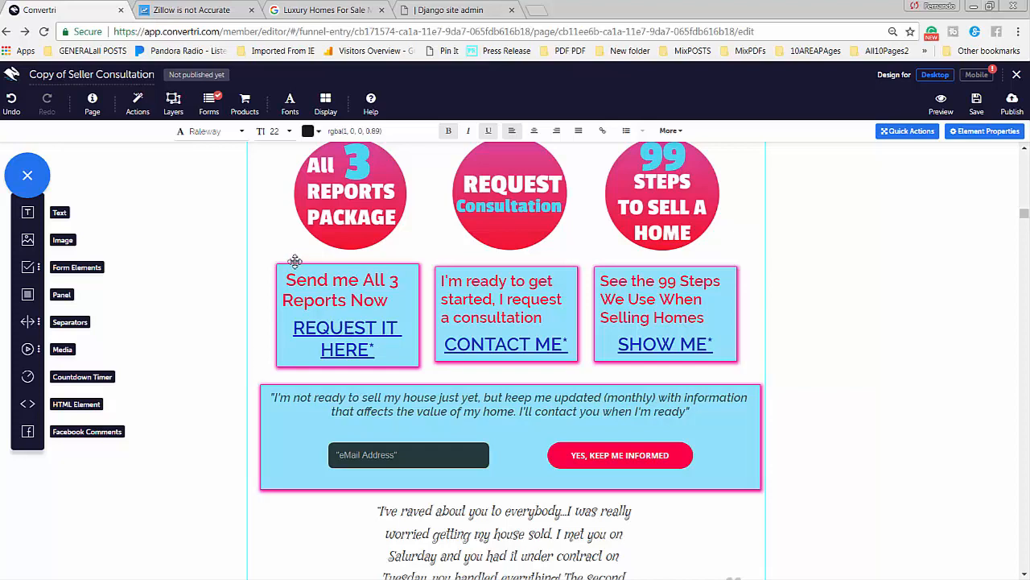
{"action": "scroll", "coordinate": [295, 260], "scroll_direction": "up", "scroll_amount": 1}
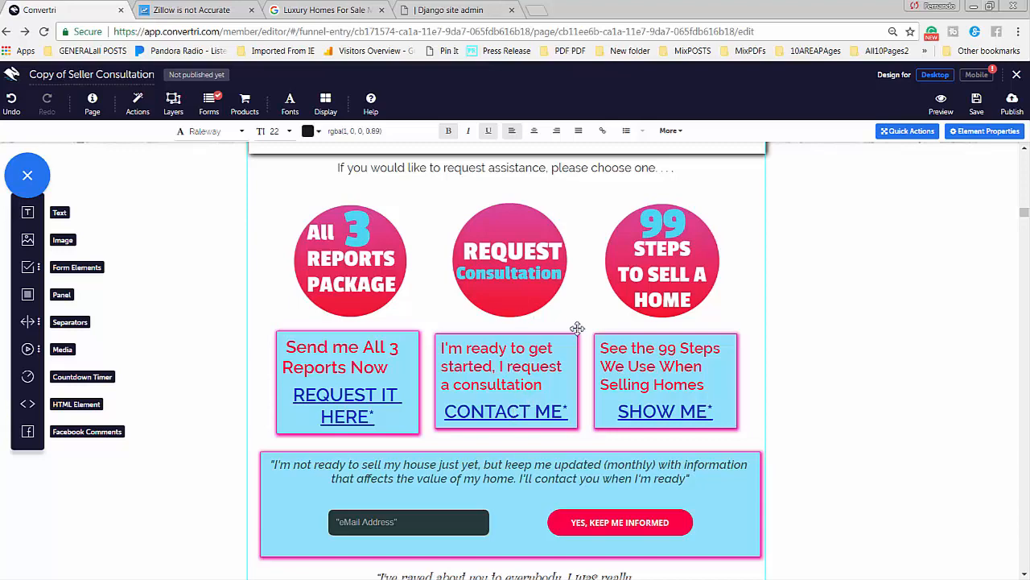
Copy the Contact page's link address from the reallynicehomes.com site and return to the "CONTACT ME" box in the Convertri editor
{"action": "left_click", "coordinate": [330, 11]}
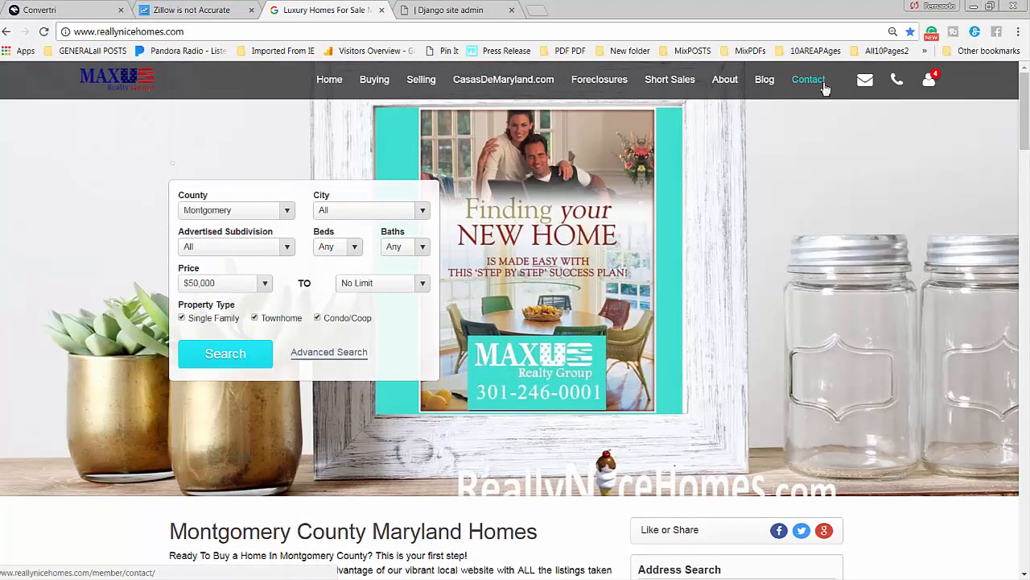
{"action": "right_click", "coordinate": [808, 83]}
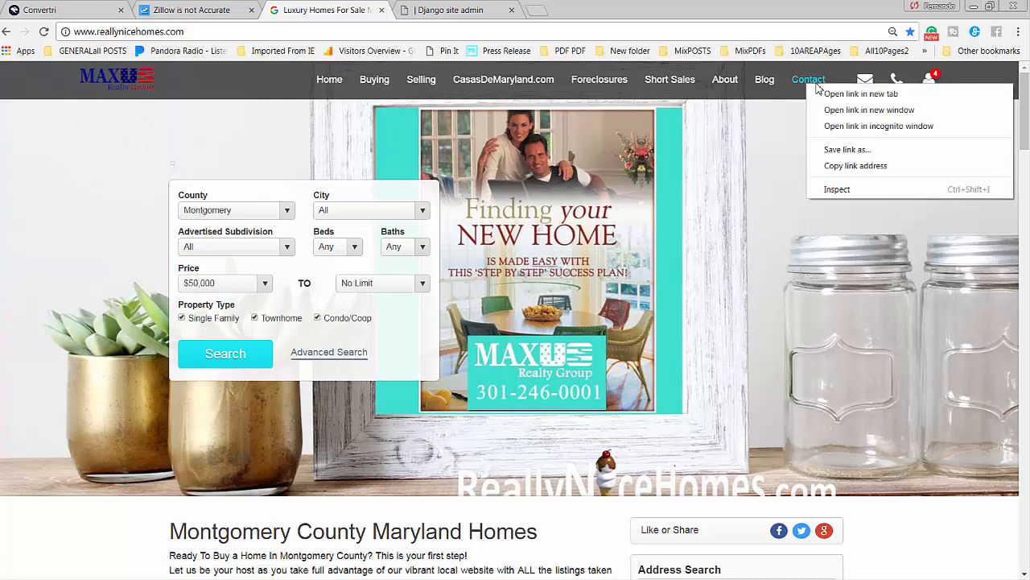
{"action": "left_click", "coordinate": [852, 167]}
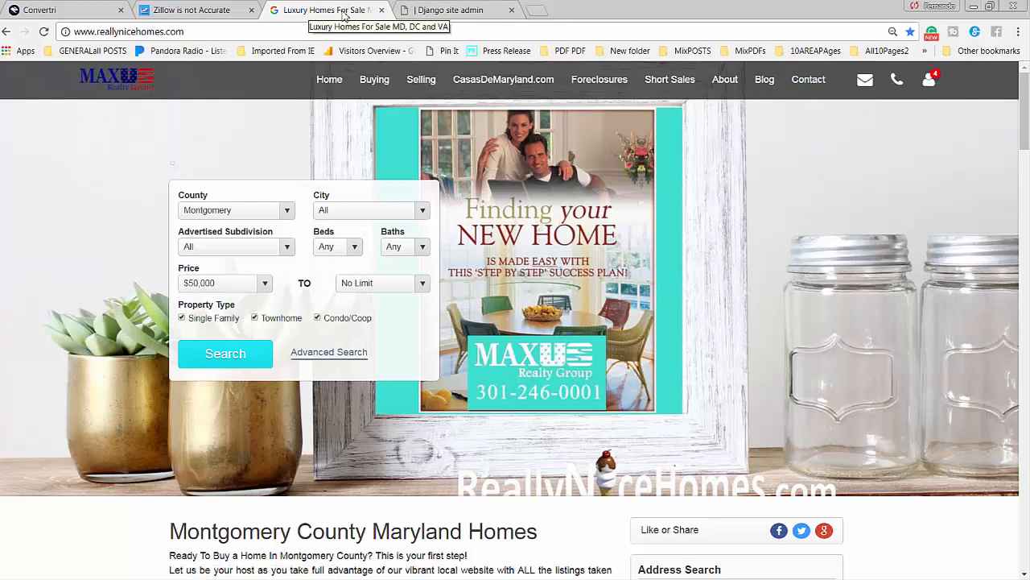
{"action": "left_click", "coordinate": [84, 11]}
{"action": "scroll", "coordinate": [430, 334], "scroll_direction": "down", "scroll_amount": 3}
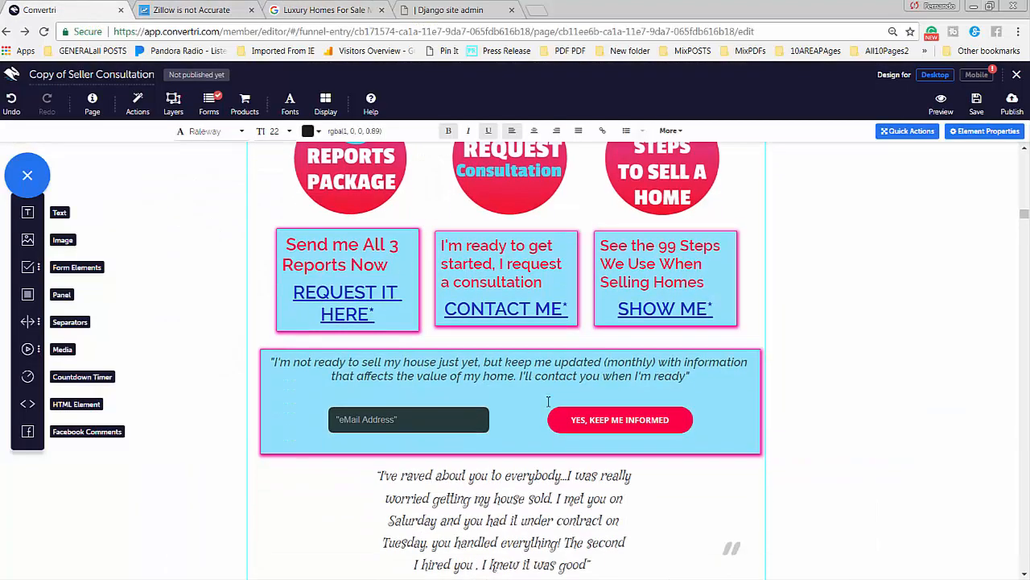
{"action": "scroll", "coordinate": [519, 366], "scroll_direction": "up", "scroll_amount": 1}
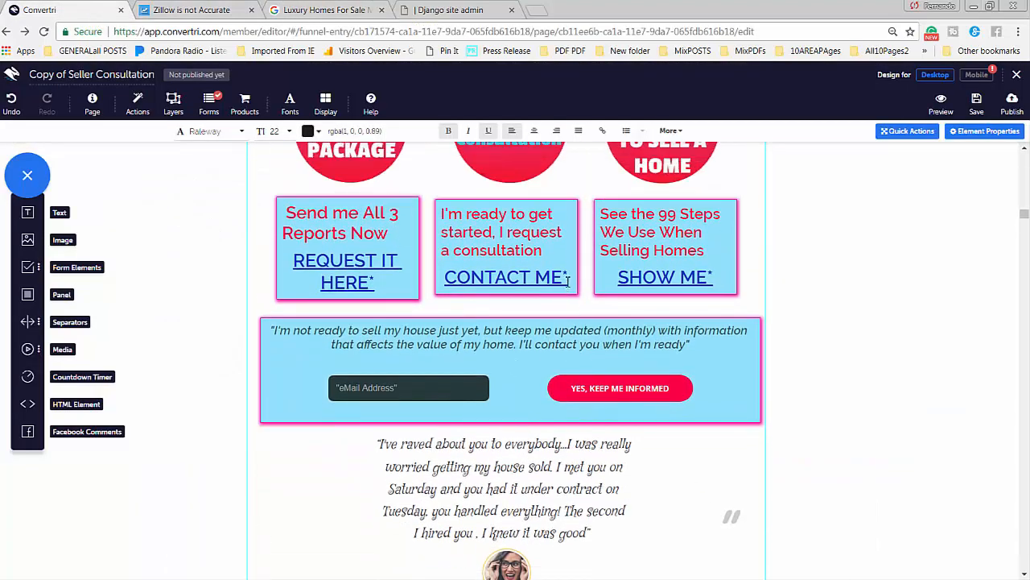
{"action": "left_click_drag", "start_coordinate": [566, 276], "coordinate": [443, 278]}
{"action": "left_click", "coordinate": [507, 282]}
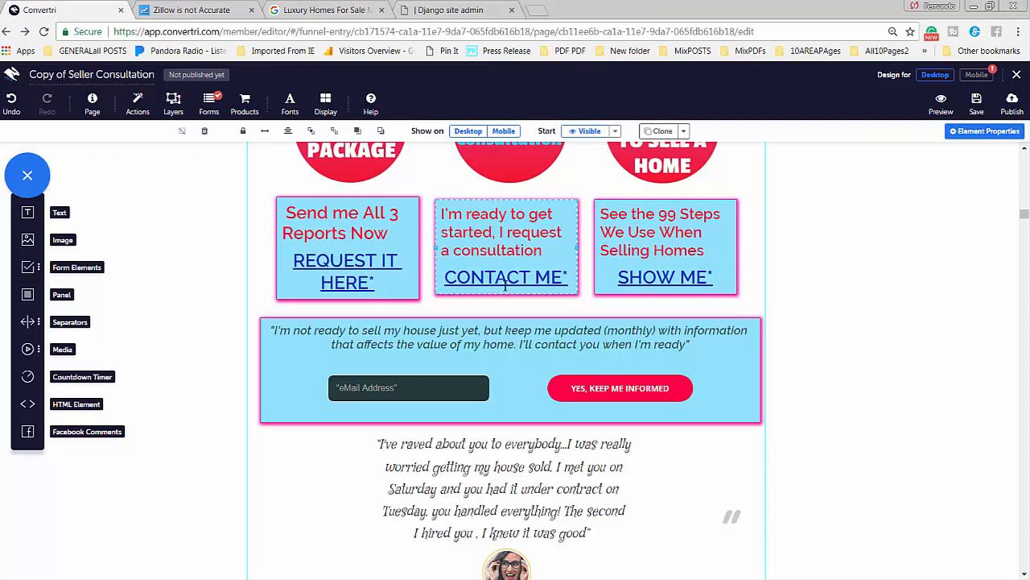
{"action": "left_click_drag", "start_coordinate": [445, 281], "coordinate": [572, 278]}
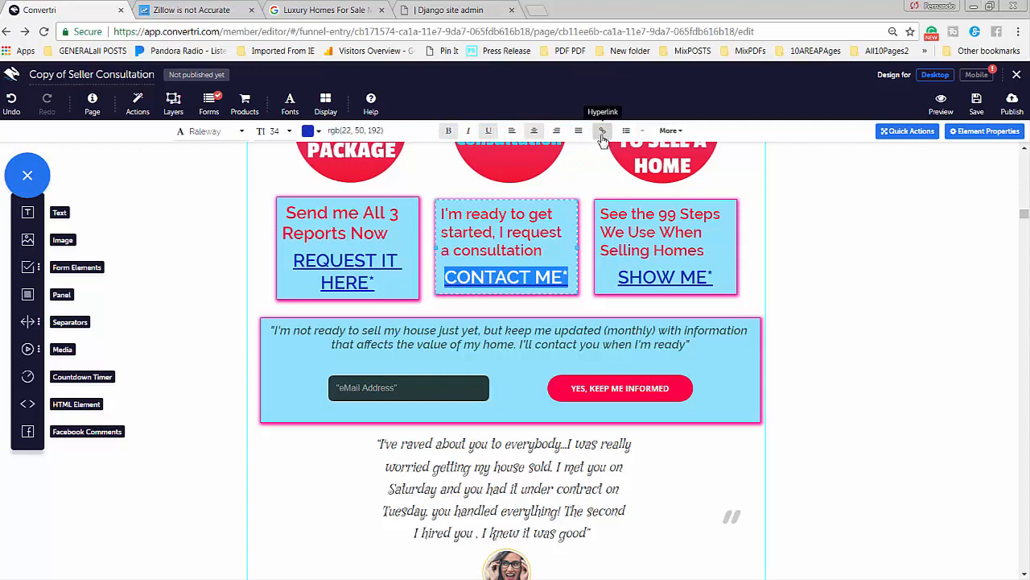
{"action": "left_click", "coordinate": [602, 131]}
{"action": "left_click", "coordinate": [392, 148]}
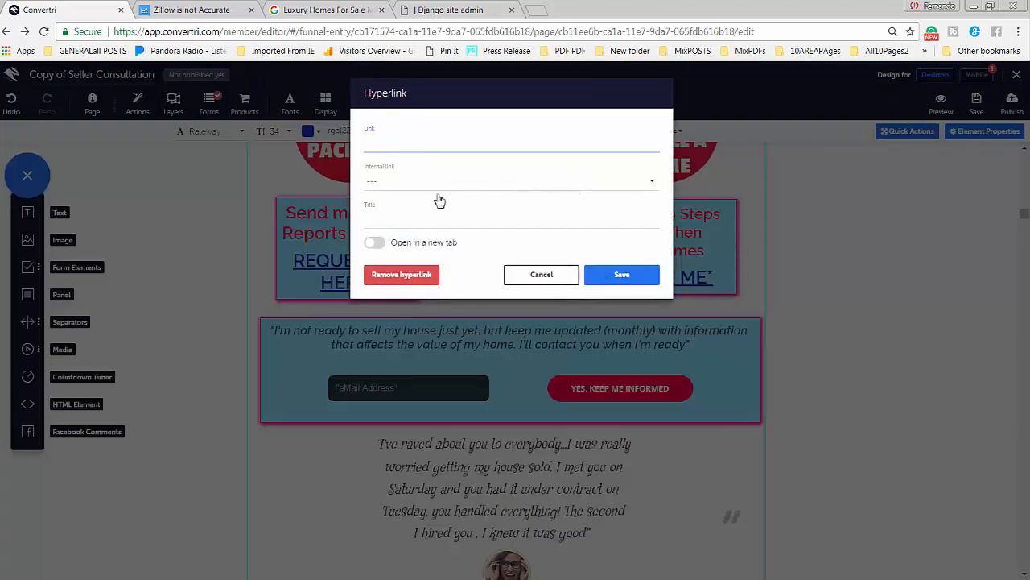
{"action": "type", "text": "http://www.reallynicehomes.com/member/contact/"}
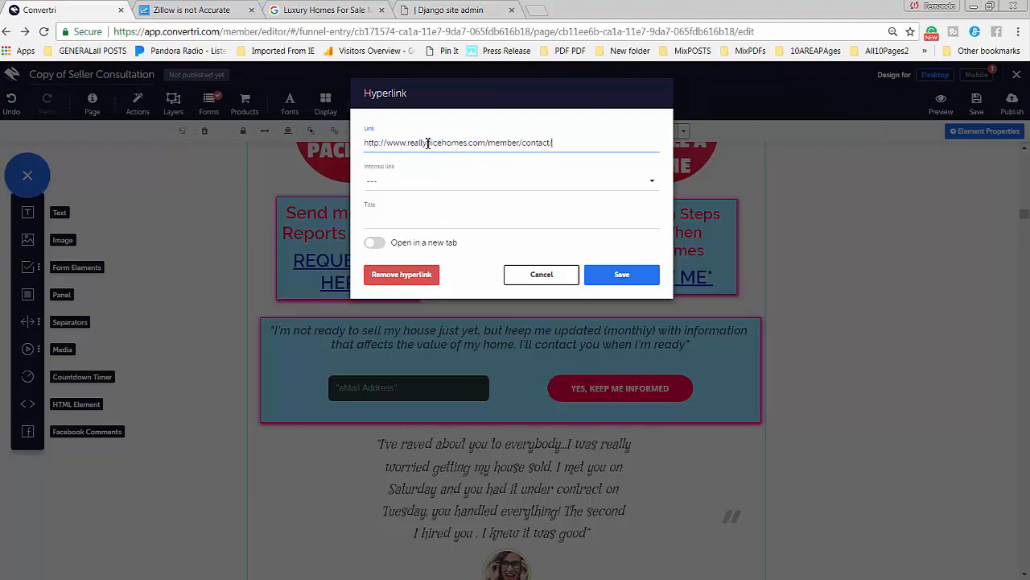
{"action": "left_click", "coordinate": [380, 245]}
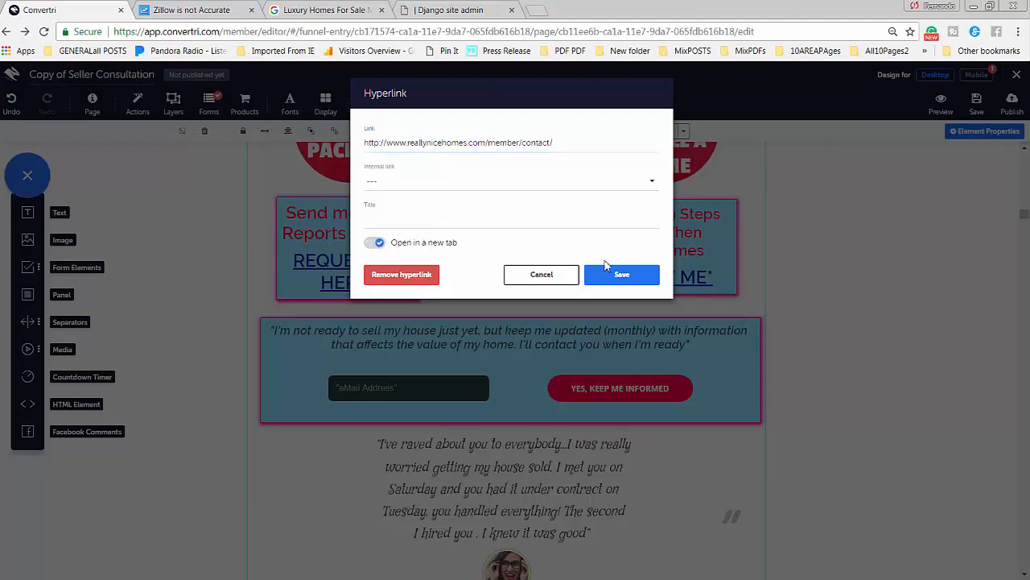
{"action": "left_click", "coordinate": [632, 280]}
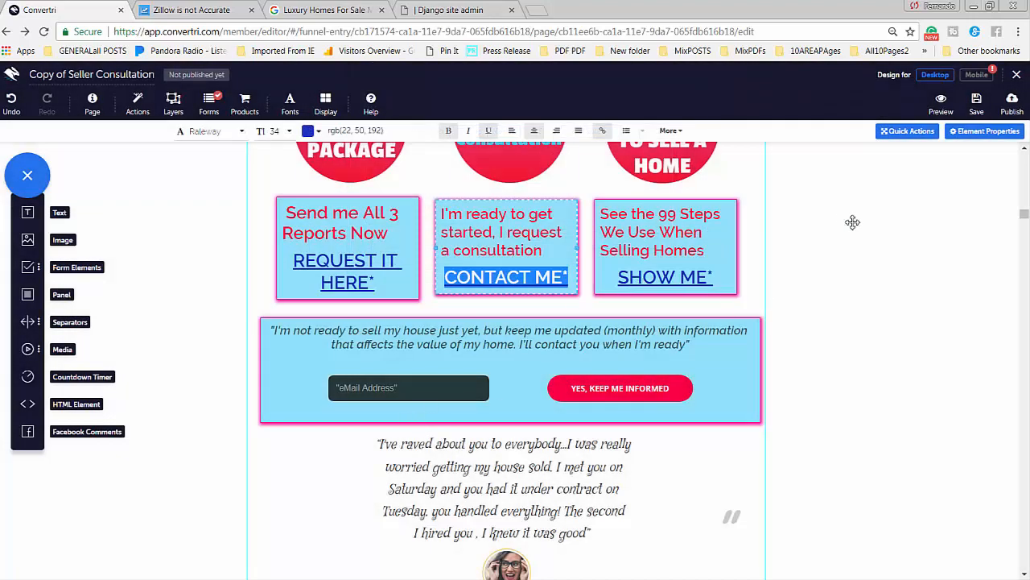
Preview the landing page, test the "CONTACT ME*" link in the consultation box, and return to the preview
{"action": "left_click", "coordinate": [942, 105]}
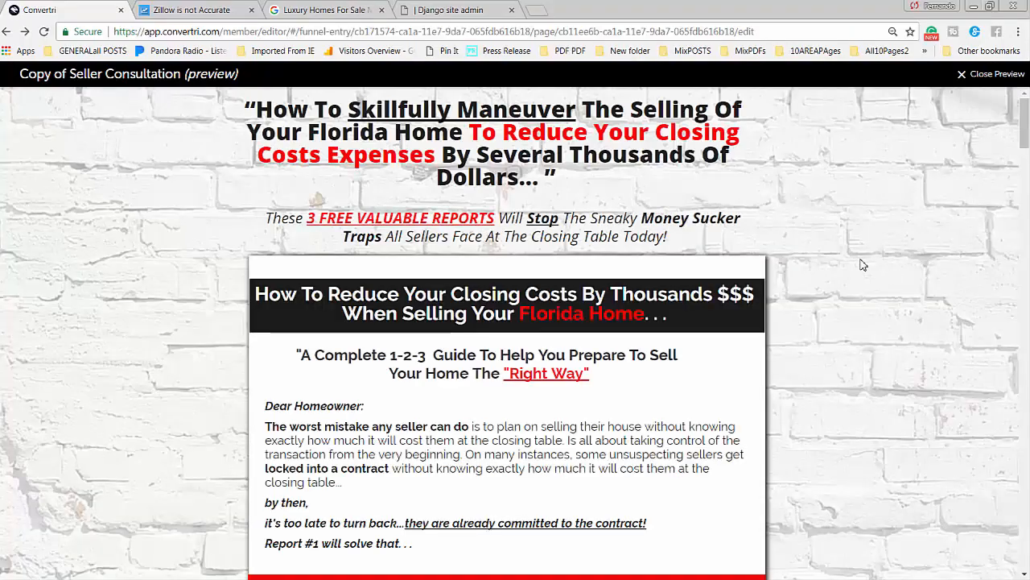
{"action": "scroll", "coordinate": [862, 260], "scroll_direction": "down", "scroll_amount": 15}
{"action": "scroll", "coordinate": [882, 352], "scroll_direction": "down", "scroll_amount": 20}
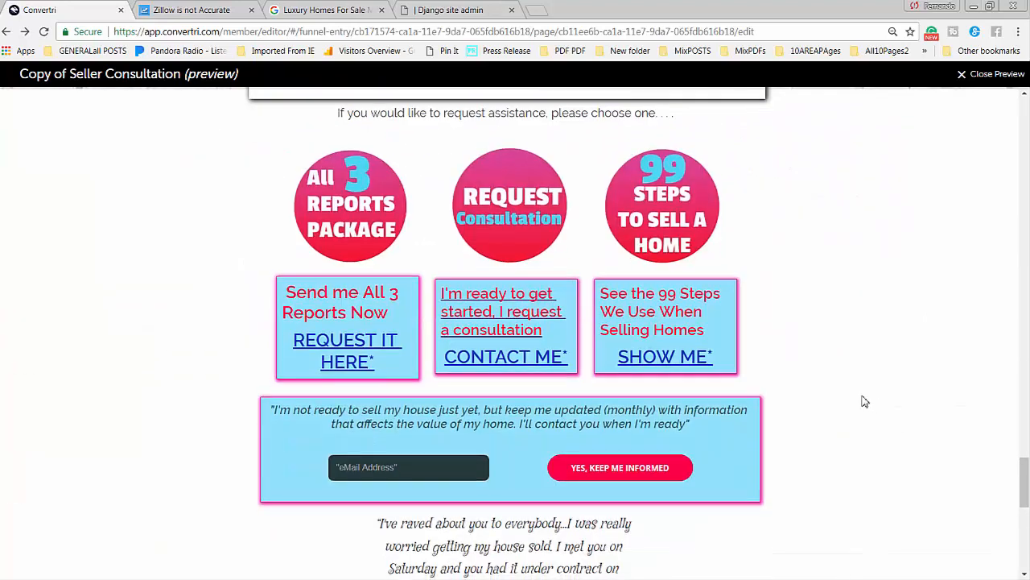
{"action": "left_click", "coordinate": [506, 357]}
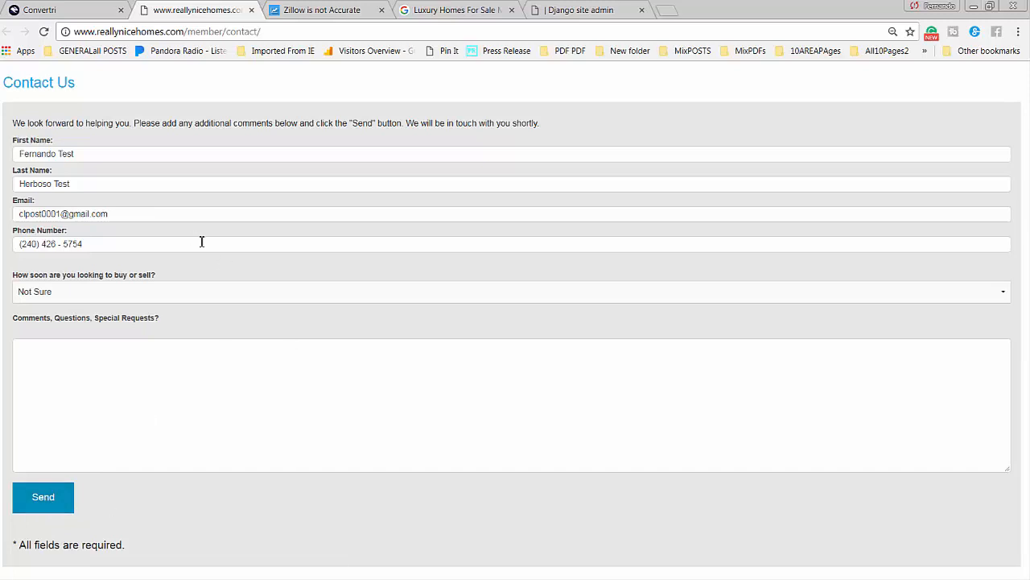
{"action": "left_click", "coordinate": [41, 10]}
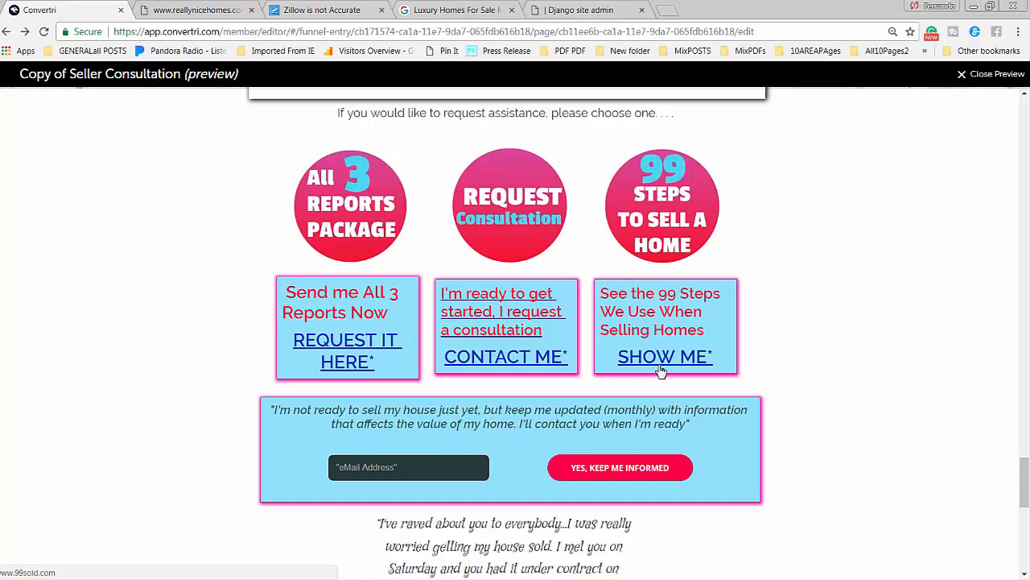
Review the previewed page from the monthly update signup box through the testimonials to the "See More Testimonials - Here" line
{"action": "scroll", "coordinate": [805, 372], "scroll_direction": "down", "scroll_amount": 1}
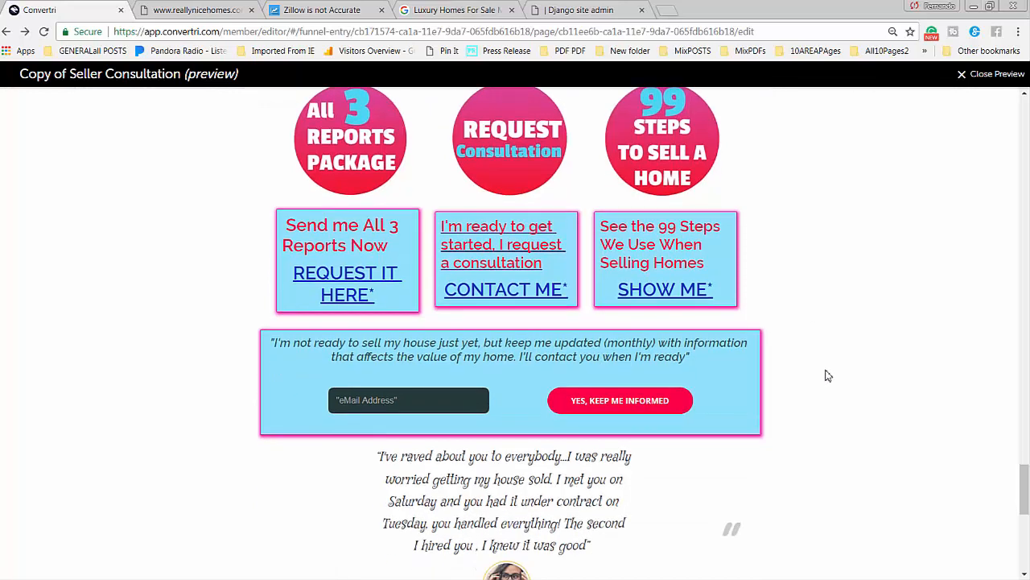
{"action": "scroll", "coordinate": [831, 375], "scroll_direction": "down", "scroll_amount": 1}
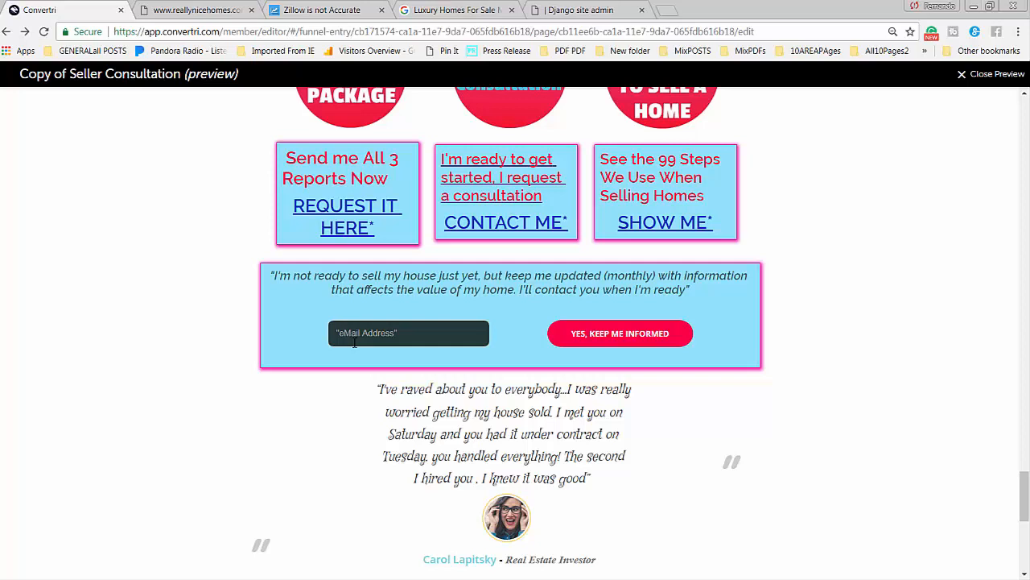
{"action": "scroll", "coordinate": [871, 335], "scroll_direction": "down", "scroll_amount": 2}
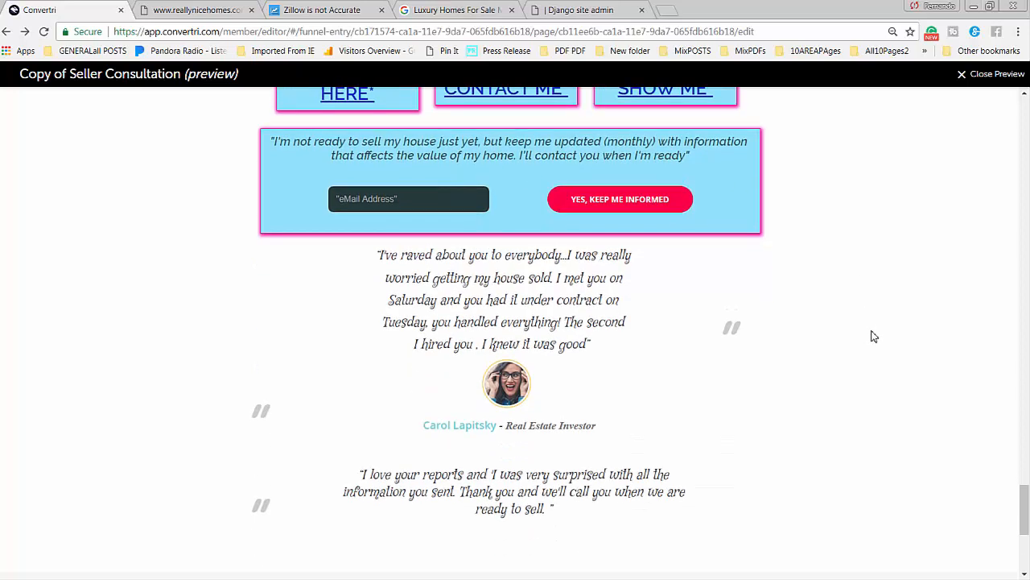
{"action": "scroll", "coordinate": [840, 361], "scroll_direction": "down", "scroll_amount": 2}
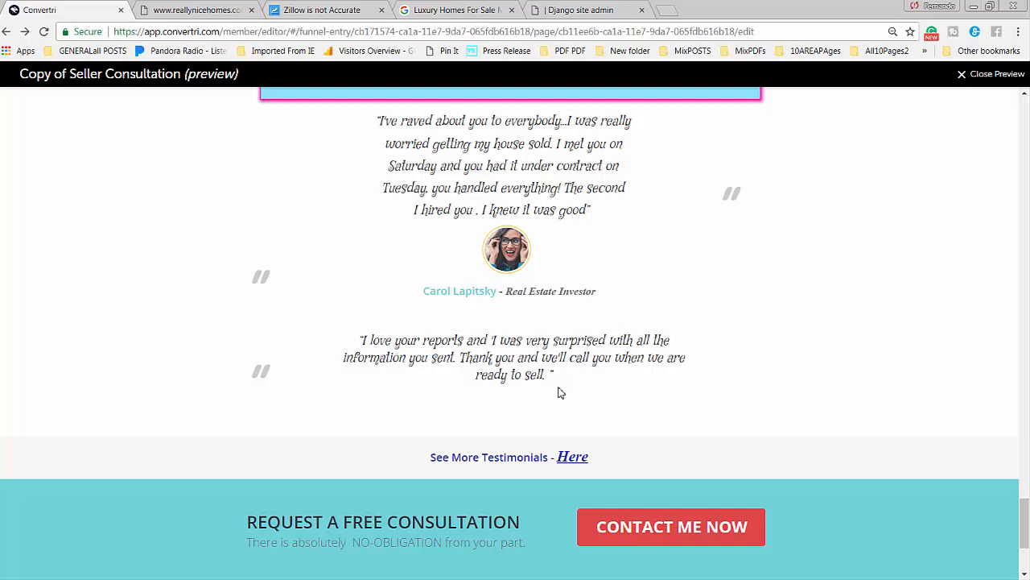
{"action": "scroll", "coordinate": [568, 380], "scroll_direction": "down", "scroll_amount": 1}
{"action": "scroll", "coordinate": [572, 380], "scroll_direction": "down", "scroll_amount": 2}
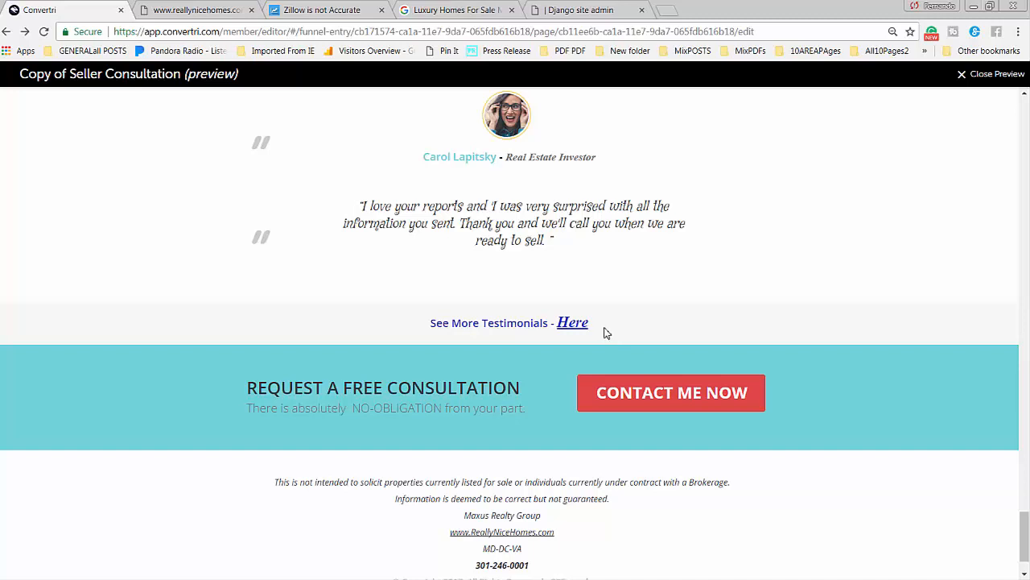
{"action": "left_click_drag", "start_coordinate": [594, 326], "coordinate": [559, 324]}
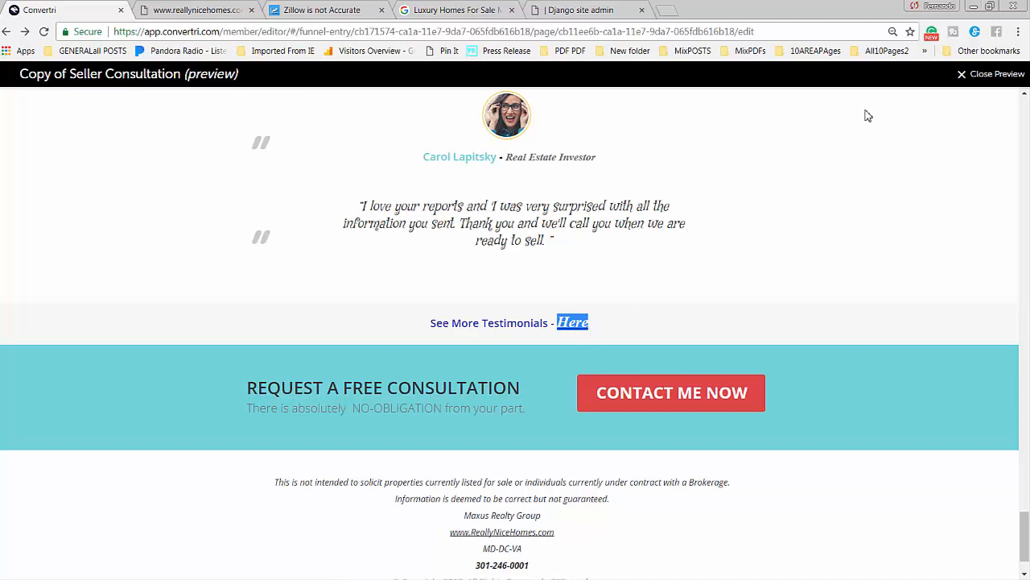
Close the preview and check the hyperlink settings of the word "Here" in the "See More Testimonials" line without changing them
{"action": "left_click", "coordinate": [976, 77]}
{"action": "scroll", "coordinate": [773, 358], "scroll_direction": "down", "scroll_amount": 1}
{"action": "scroll", "coordinate": [794, 367], "scroll_direction": "down", "scroll_amount": 5}
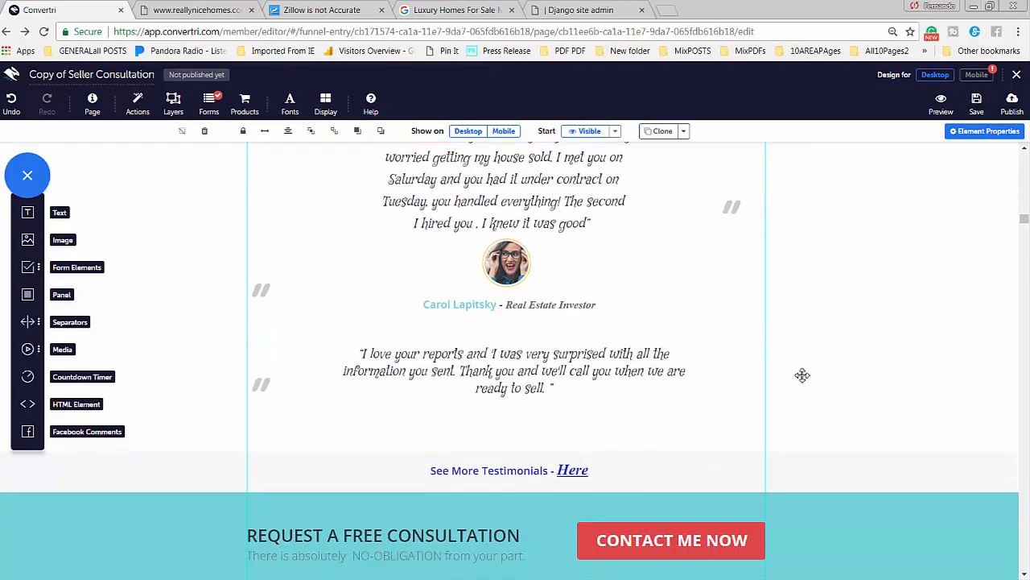
{"action": "left_click_drag", "start_coordinate": [589, 378], "coordinate": [556, 384]}
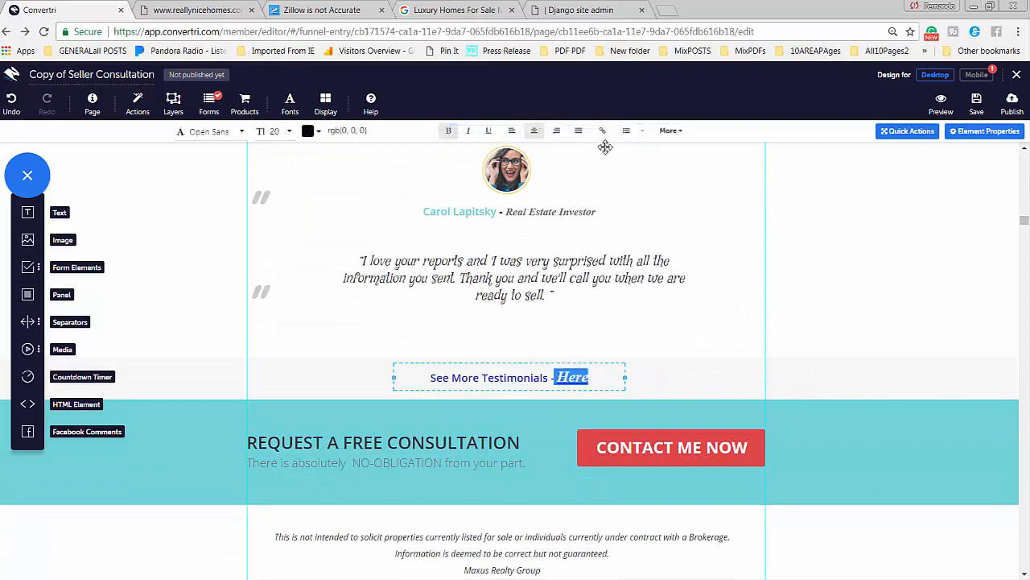
{"action": "left_click", "coordinate": [603, 132]}
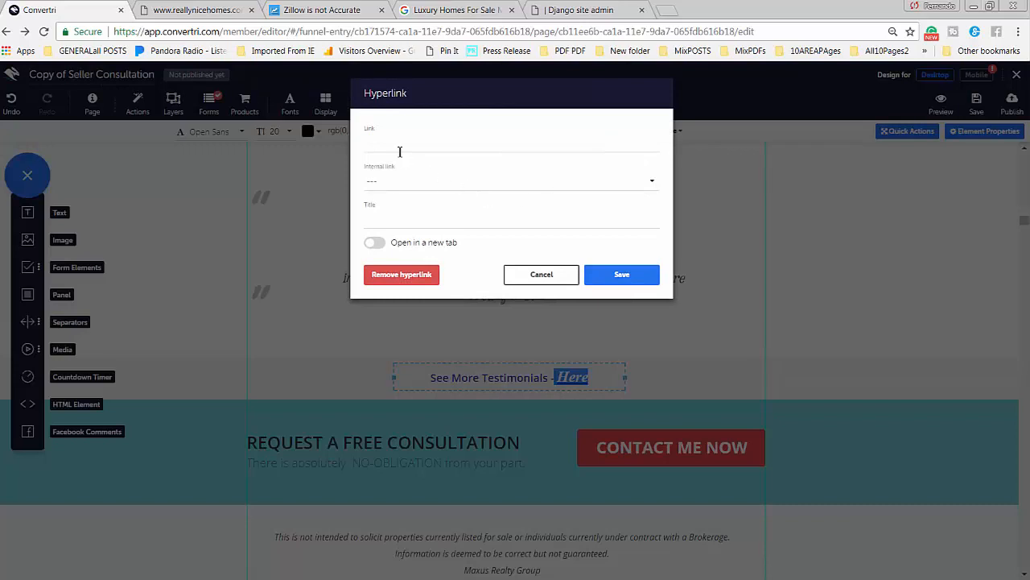
{"action": "left_click", "coordinate": [571, 280]}
{"action": "left_click", "coordinate": [857, 284]}
Review the three request boxes, the monthly update signup, and the "Request a Free Consultation" banner in the editor
{"action": "scroll", "coordinate": [842, 319], "scroll_direction": "down", "scroll_amount": 1}
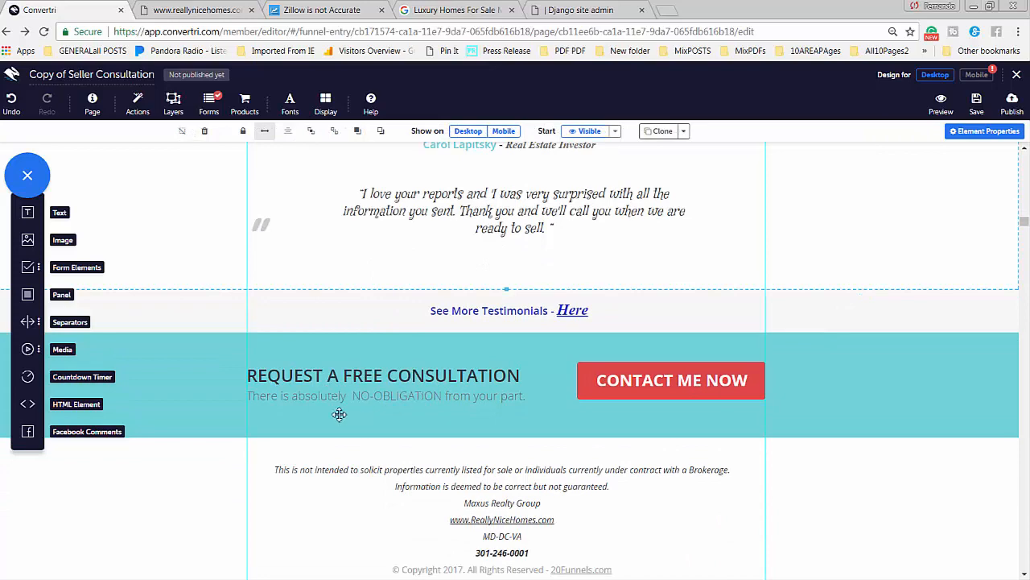
{"action": "scroll", "coordinate": [918, 371], "scroll_direction": "up", "scroll_amount": 8}
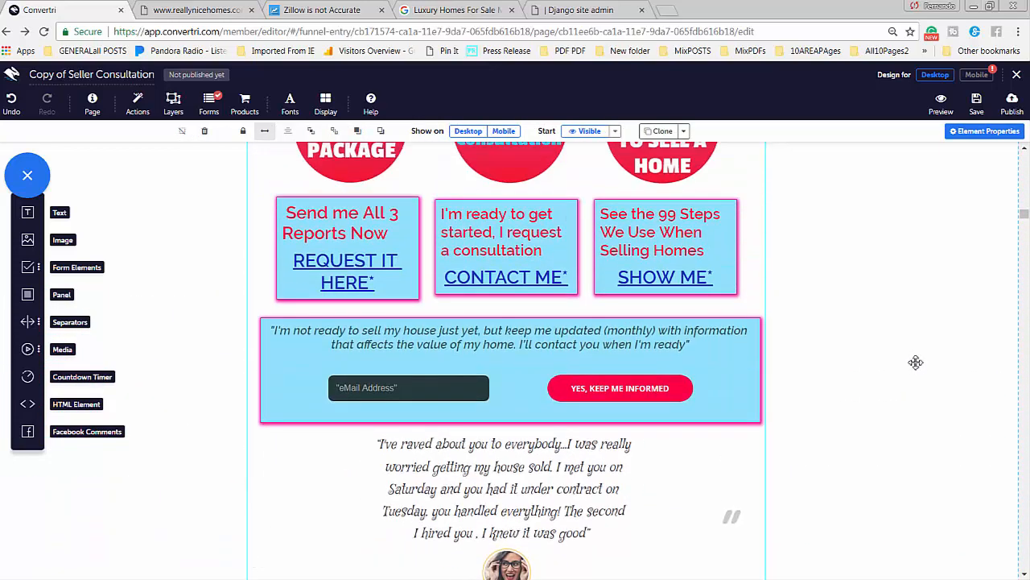
{"action": "scroll", "coordinate": [762, 358], "scroll_direction": "up", "scroll_amount": 1}
{"action": "scroll", "coordinate": [761, 359], "scroll_direction": "up", "scroll_amount": 1}
{"action": "scroll", "coordinate": [863, 444], "scroll_direction": "down", "scroll_amount": 7}
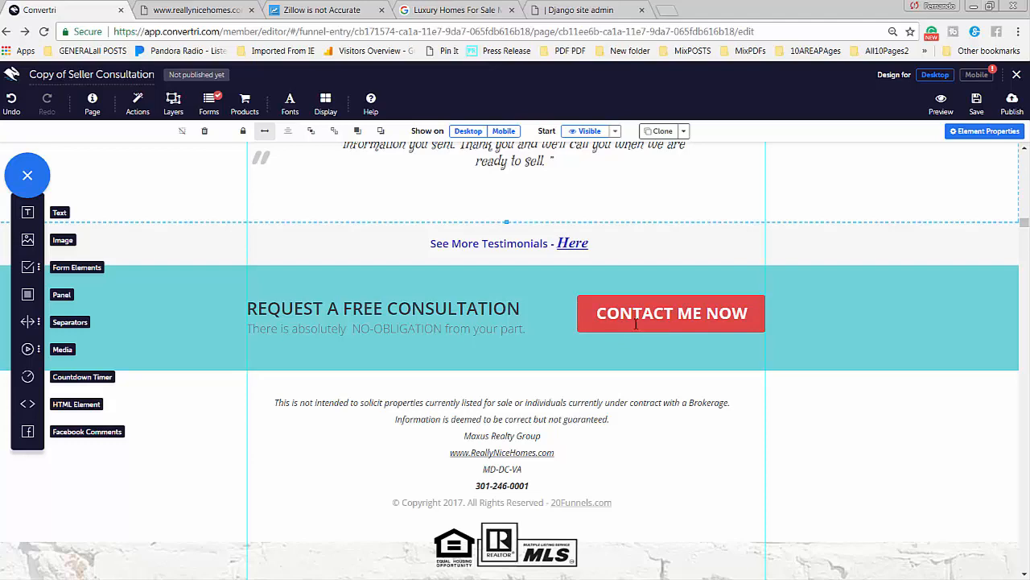
{"action": "scroll", "coordinate": [603, 301], "scroll_direction": "up", "scroll_amount": 3}
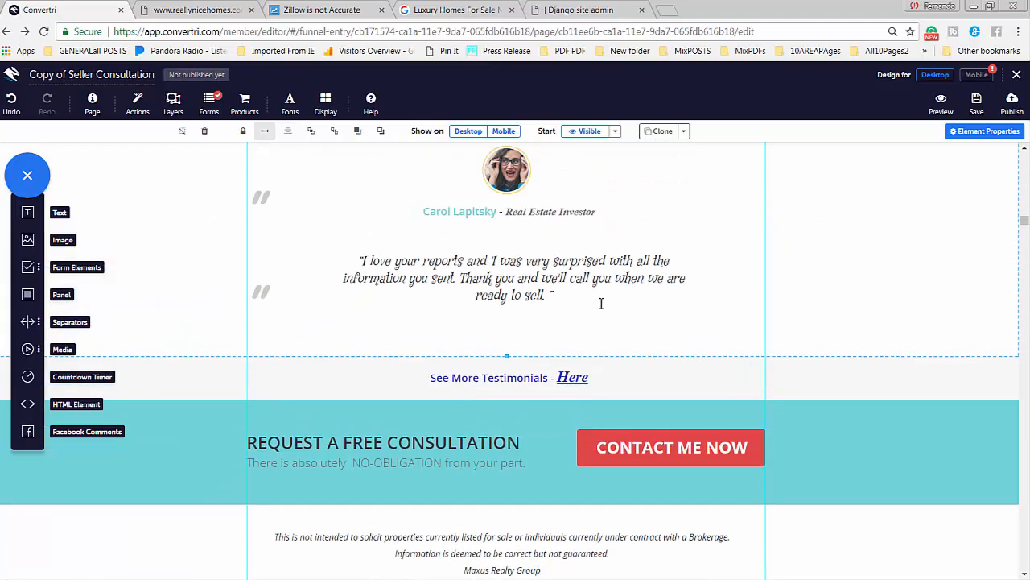
{"action": "scroll", "coordinate": [642, 283], "scroll_direction": "up", "scroll_amount": 3}
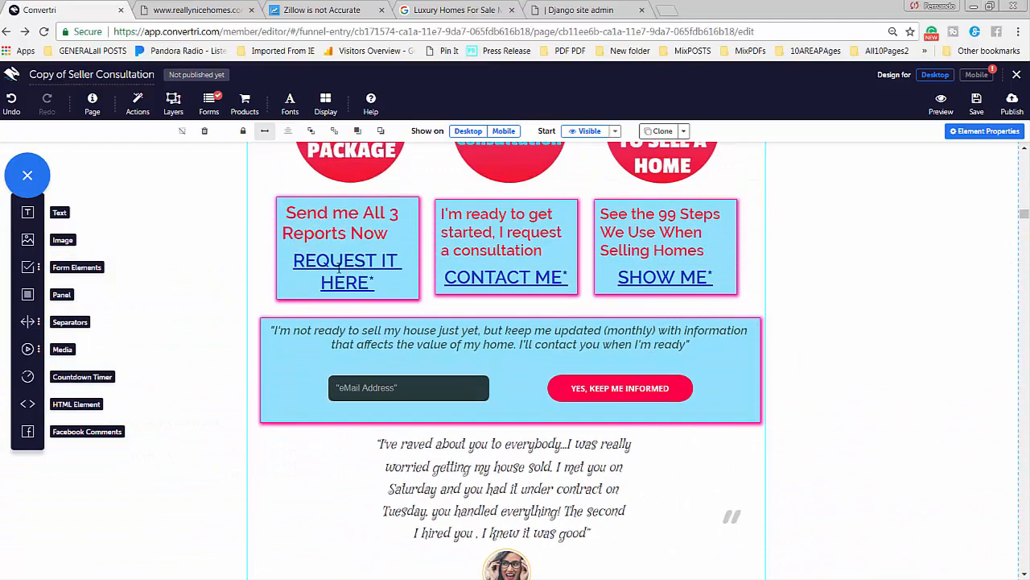
{"action": "scroll", "coordinate": [644, 386], "scroll_direction": "down", "scroll_amount": 5}
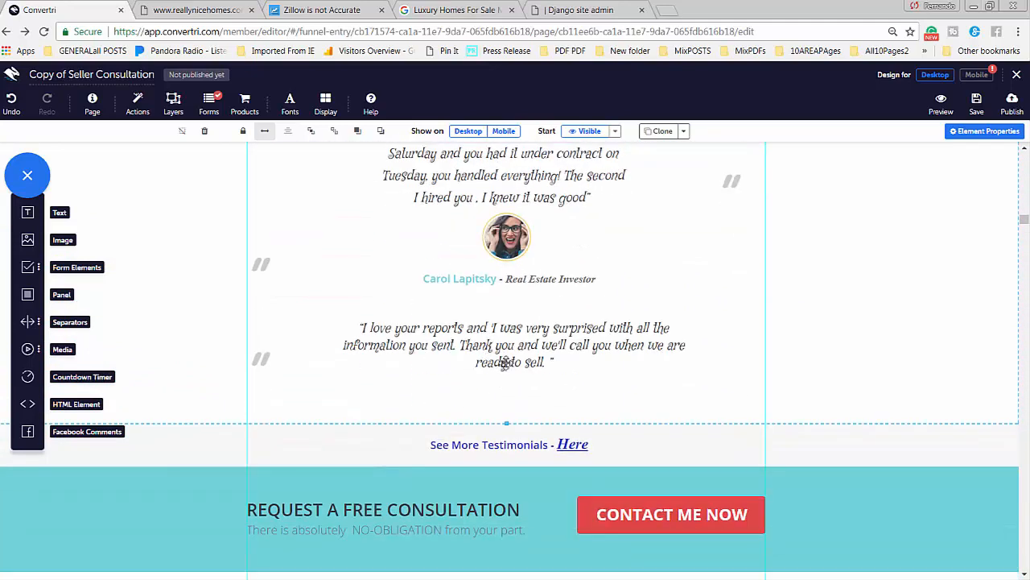
Check the hyperlink settings of the "CONTACT ME NOW" button text in the consultation banner without changing them
{"action": "left_click", "coordinate": [668, 452]}
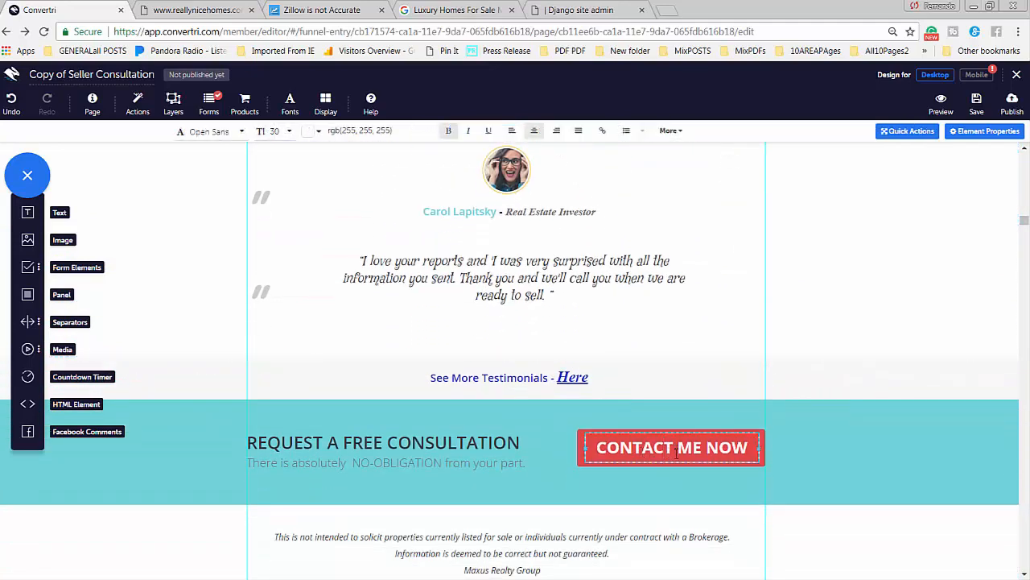
{"action": "left_click", "coordinate": [602, 130]}
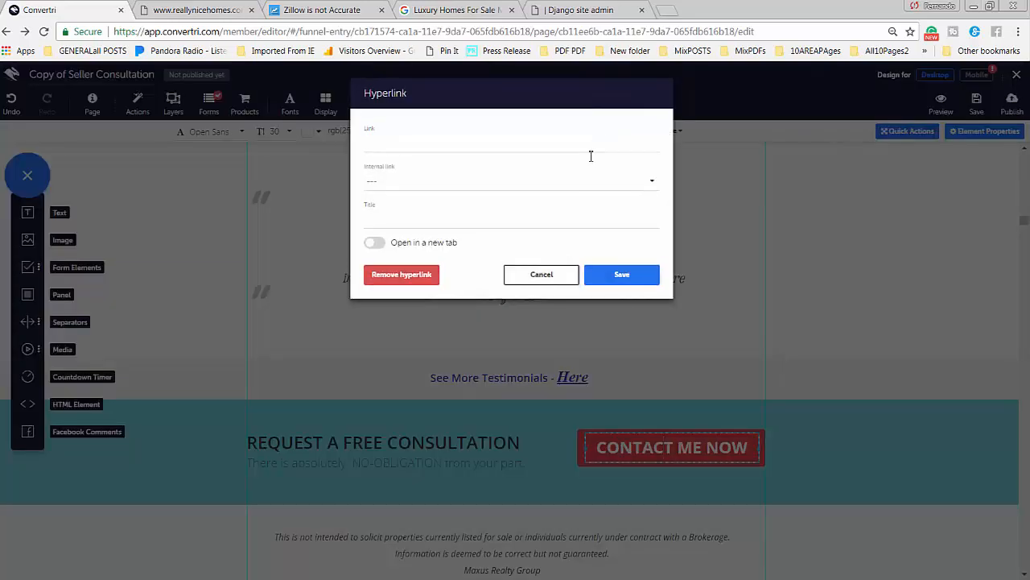
{"action": "left_click", "coordinate": [551, 274]}
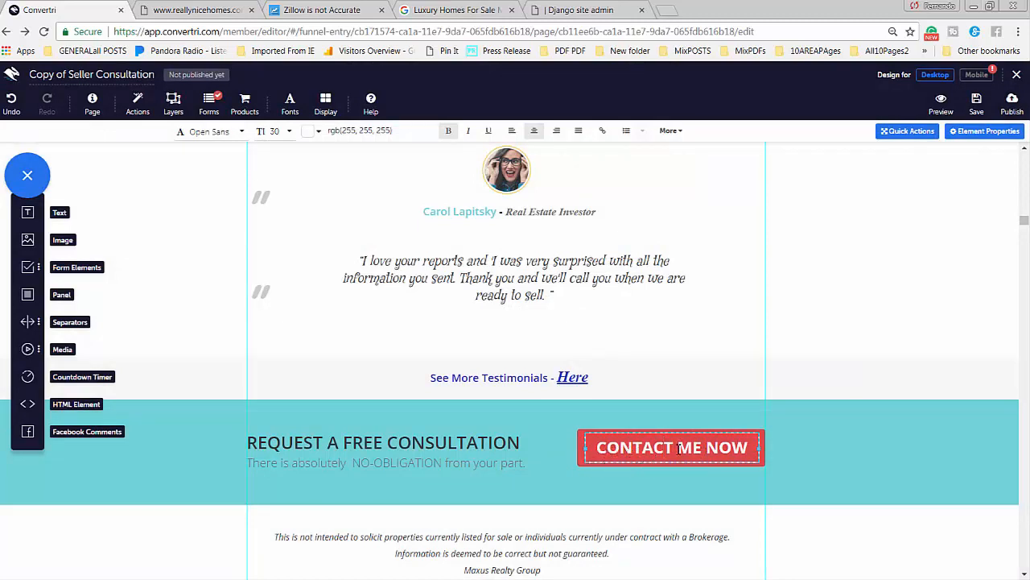
Check the link settings in the general properties of the red "CONTACT ME NOW" button box without changing them
{"action": "left_click", "coordinate": [583, 461]}
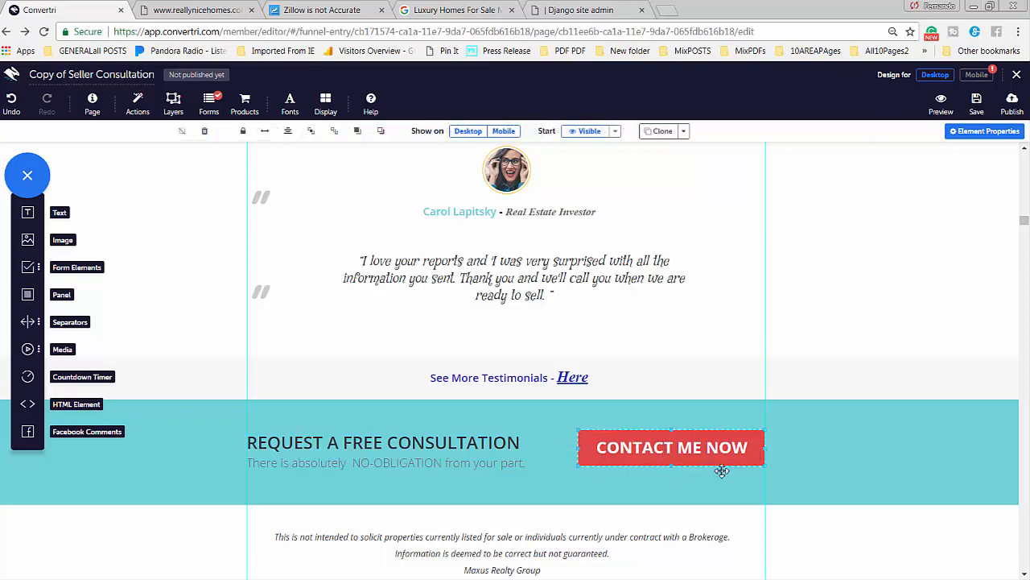
{"action": "left_click", "coordinate": [611, 457]}
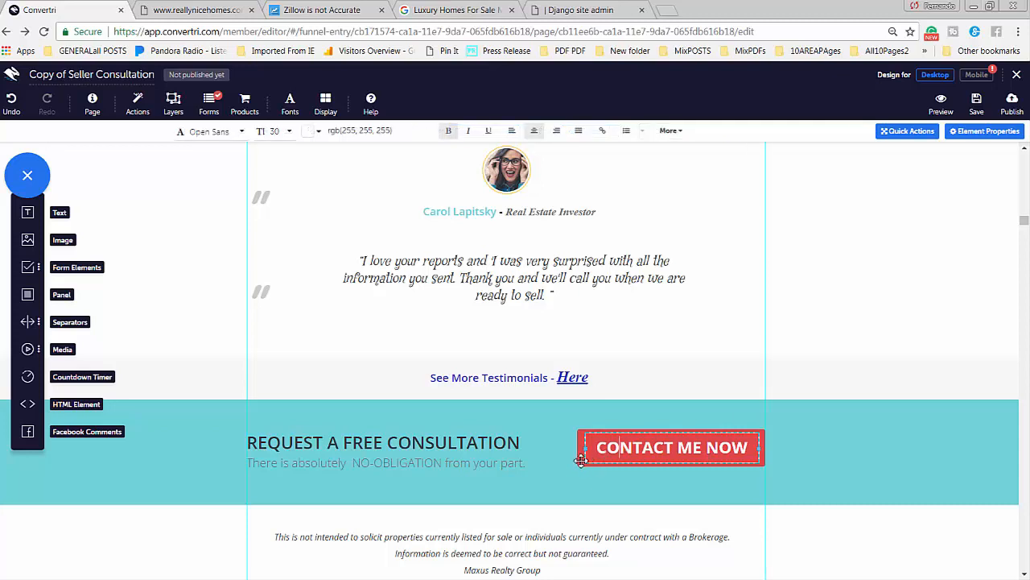
{"action": "left_click", "coordinate": [582, 459]}
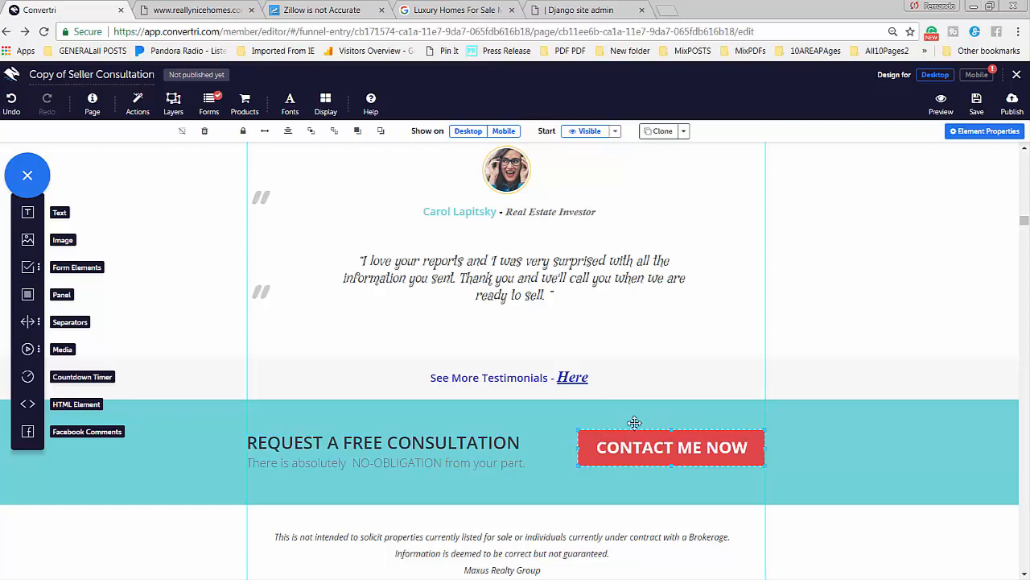
{"action": "left_click", "coordinate": [975, 134]}
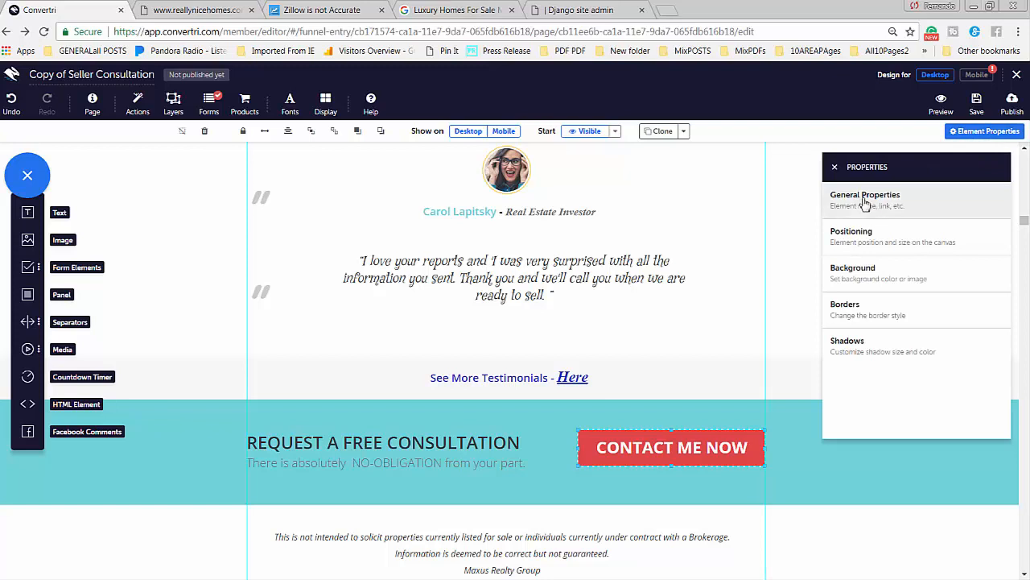
{"action": "left_click", "coordinate": [865, 200]}
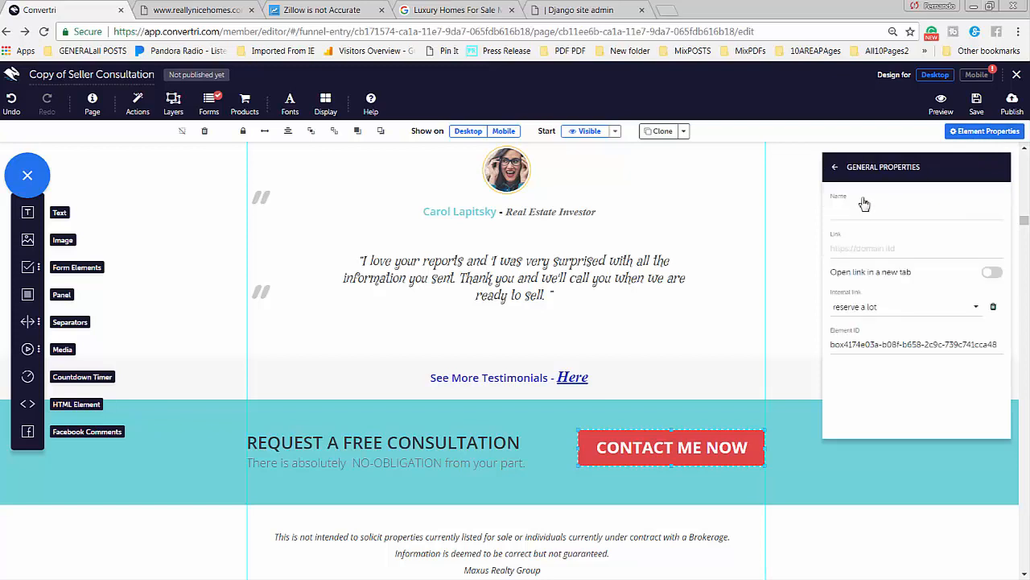
{"action": "left_click", "coordinate": [860, 251]}
{"action": "left_click", "coordinate": [786, 452]}
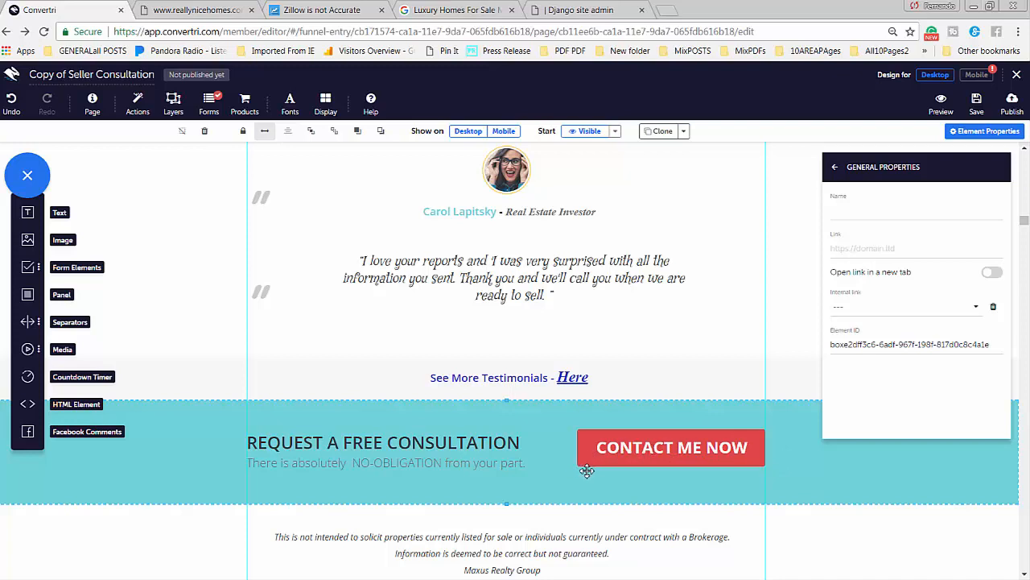
Compare the hyperlink settings of the "CONTACT ME NOW" text with the link properties of its surrounding box, leaving both as they are
{"action": "left_click", "coordinate": [709, 449]}
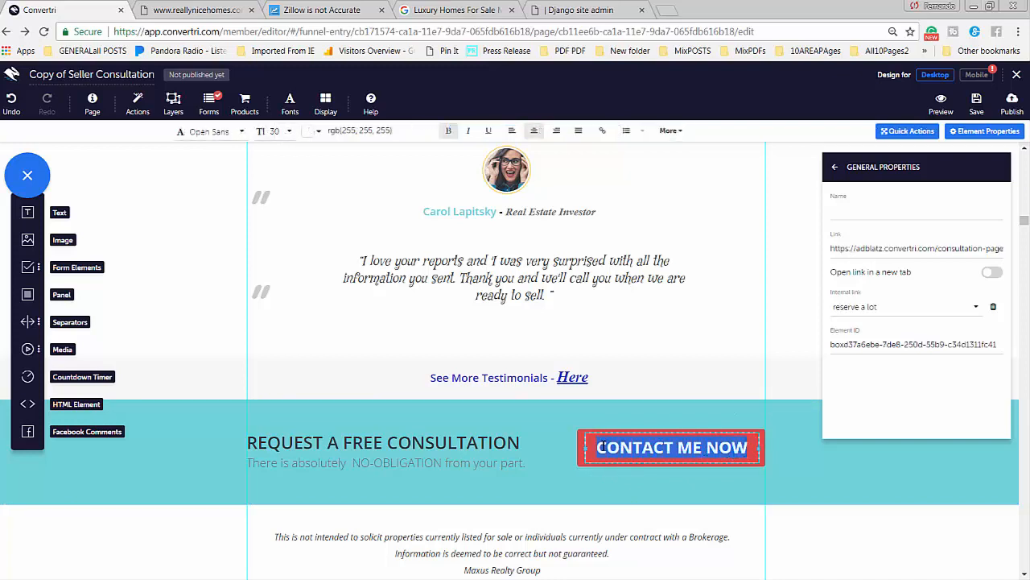
{"action": "left_click", "coordinate": [602, 131]}
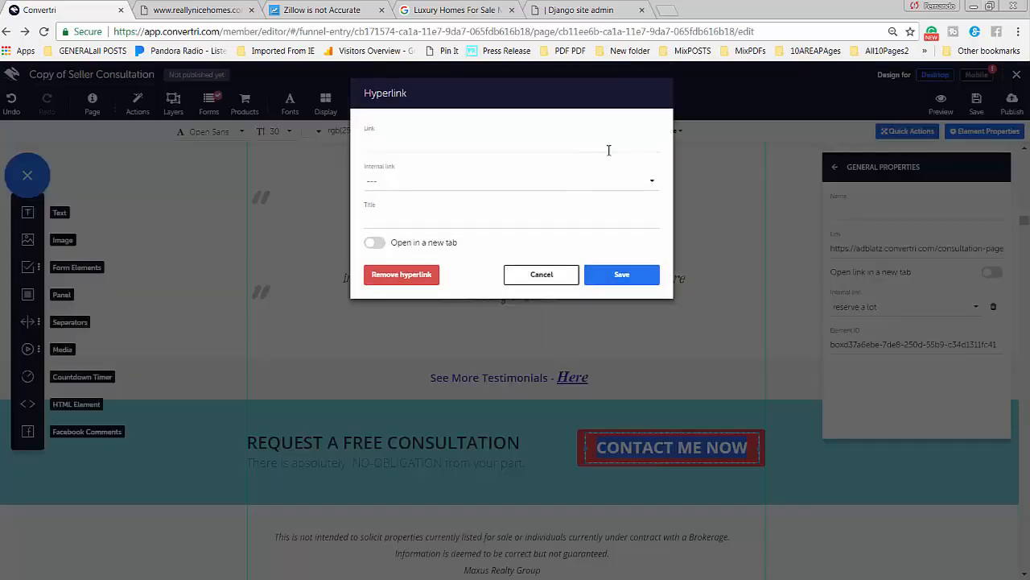
{"action": "left_click", "coordinate": [556, 281]}
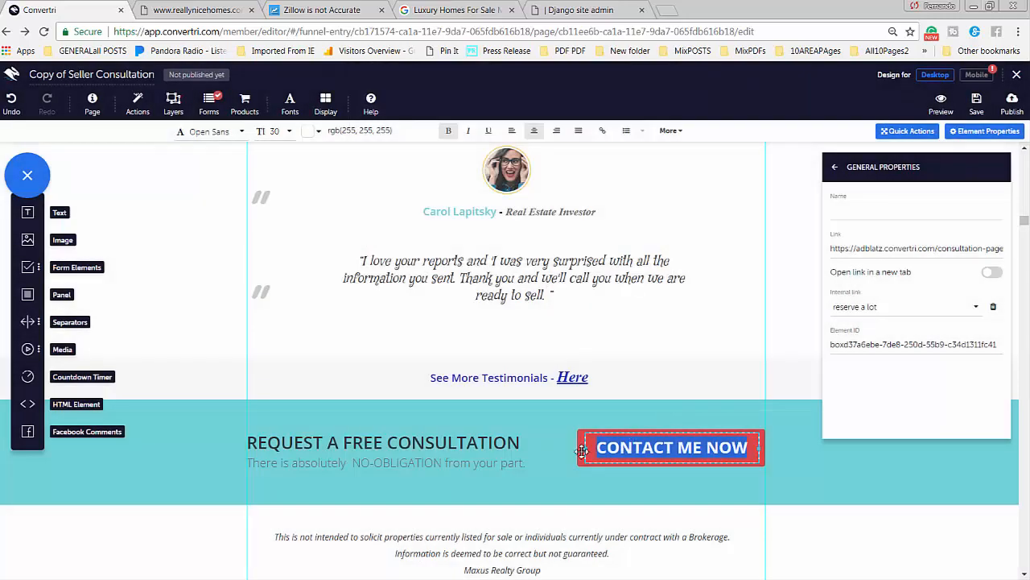
{"action": "left_click", "coordinate": [581, 451]}
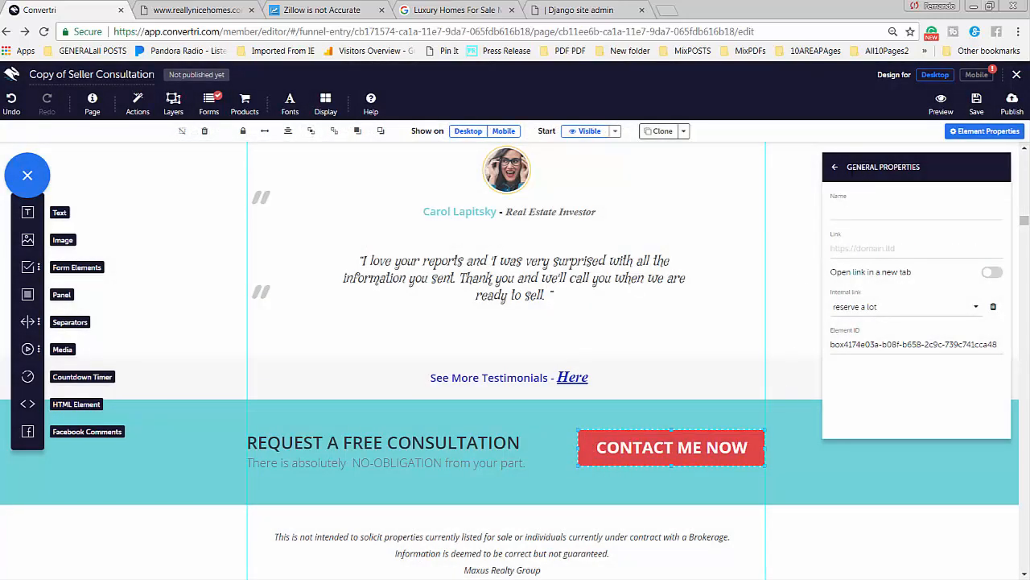
{"action": "left_click", "coordinate": [834, 166]}
Review the page from the footer disclaimer and logos back up to the headline, and preview its opening section
{"action": "scroll", "coordinate": [791, 244], "scroll_direction": "down", "scroll_amount": 5}
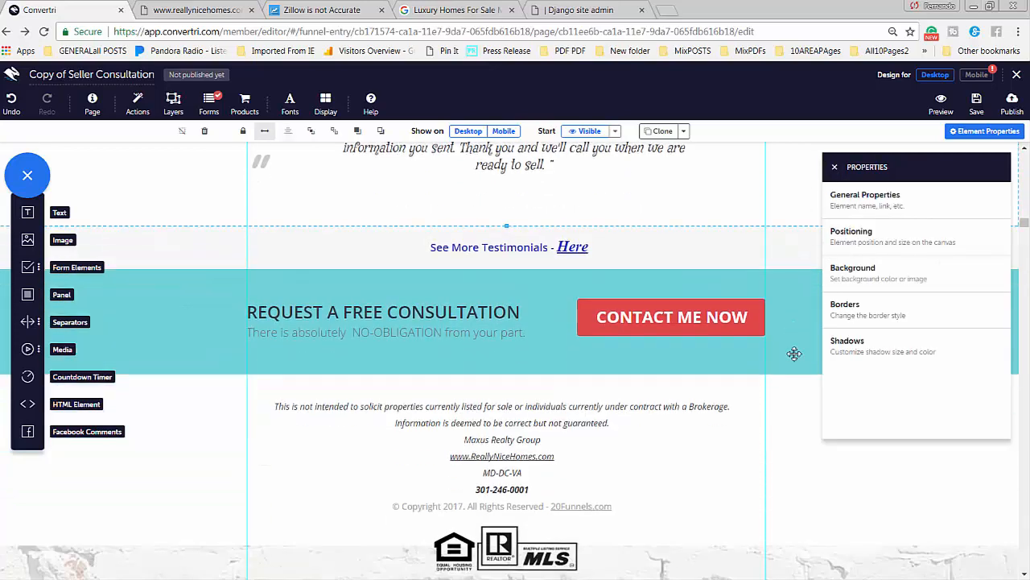
{"action": "scroll", "coordinate": [762, 316], "scroll_direction": "up", "scroll_amount": 3}
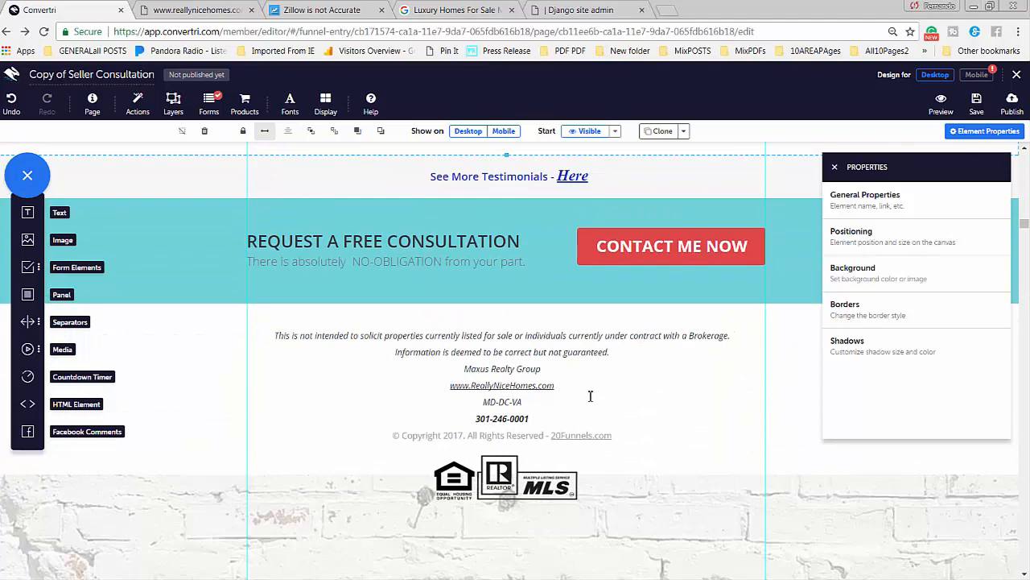
{"action": "scroll", "coordinate": [731, 392], "scroll_direction": "down", "scroll_amount": 1}
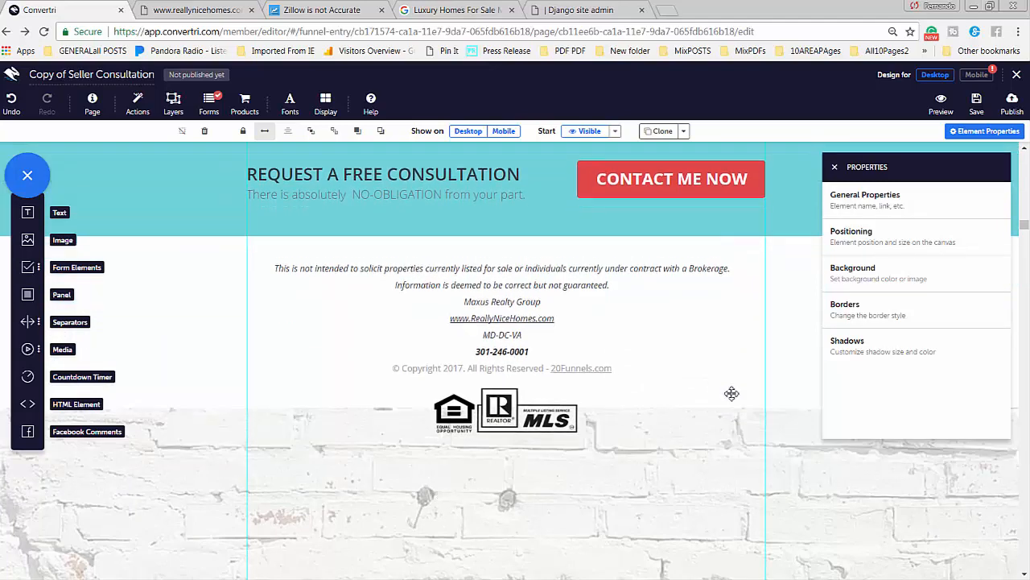
{"action": "scroll", "coordinate": [759, 382], "scroll_direction": "up", "scroll_amount": 2}
{"action": "scroll", "coordinate": [766, 398], "scroll_direction": "down", "scroll_amount": 3}
{"action": "scroll", "coordinate": [765, 395], "scroll_direction": "up", "scroll_amount": 8}
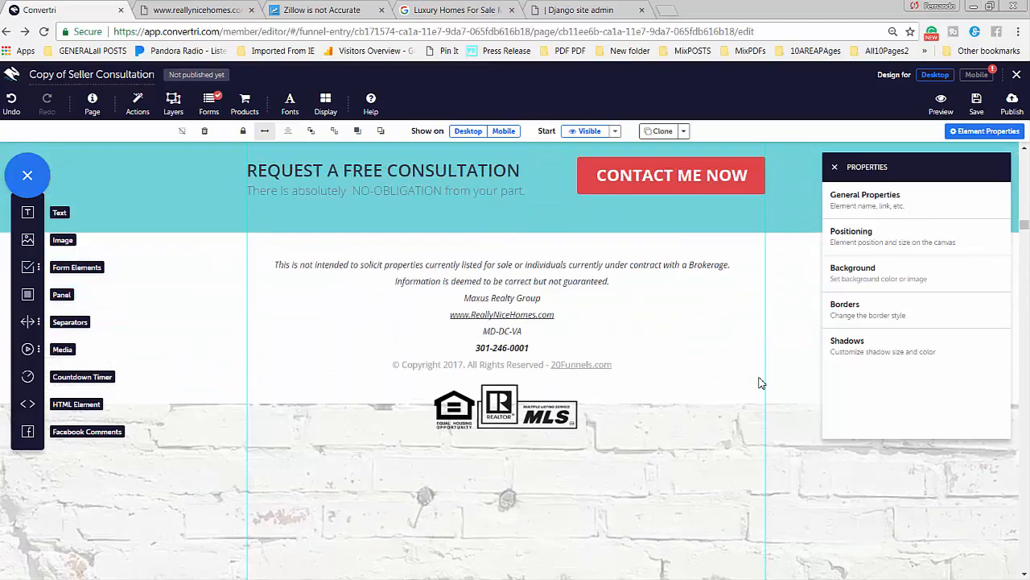
{"action": "scroll", "coordinate": [761, 378], "scroll_direction": "up", "scroll_amount": 15}
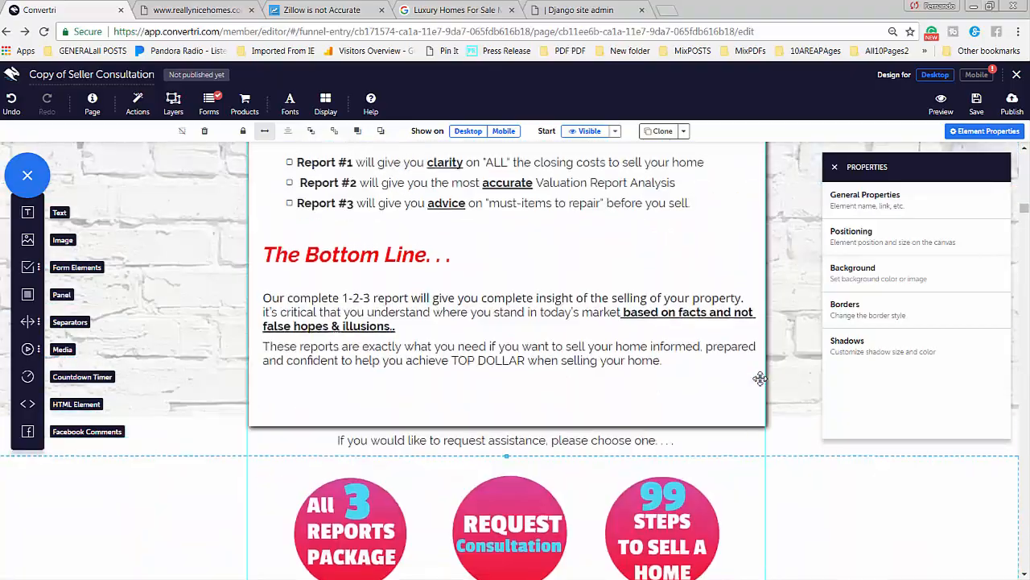
{"action": "scroll", "coordinate": [757, 377], "scroll_direction": "up", "scroll_amount": 15}
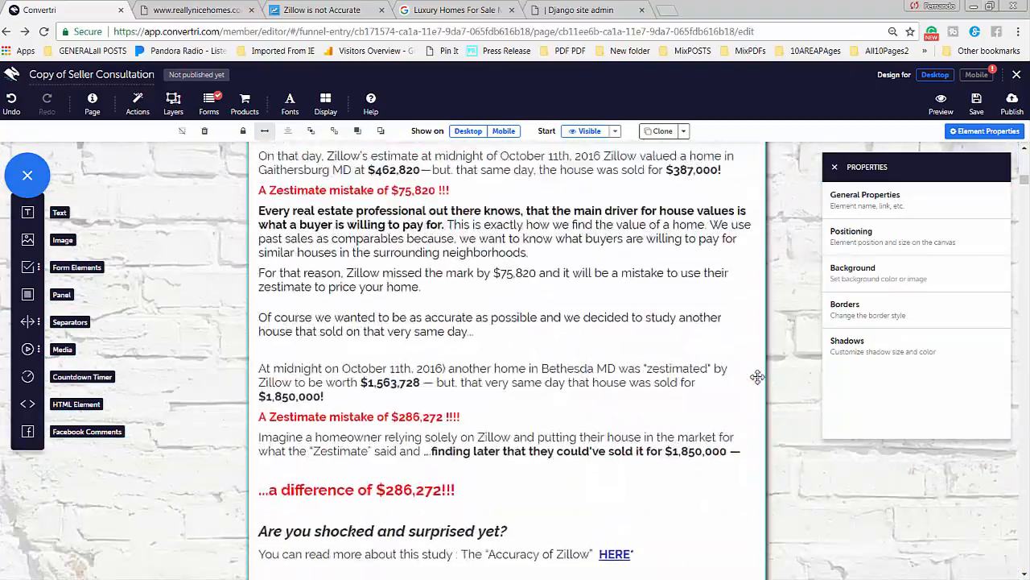
{"action": "scroll", "coordinate": [758, 377], "scroll_direction": "up", "scroll_amount": 5}
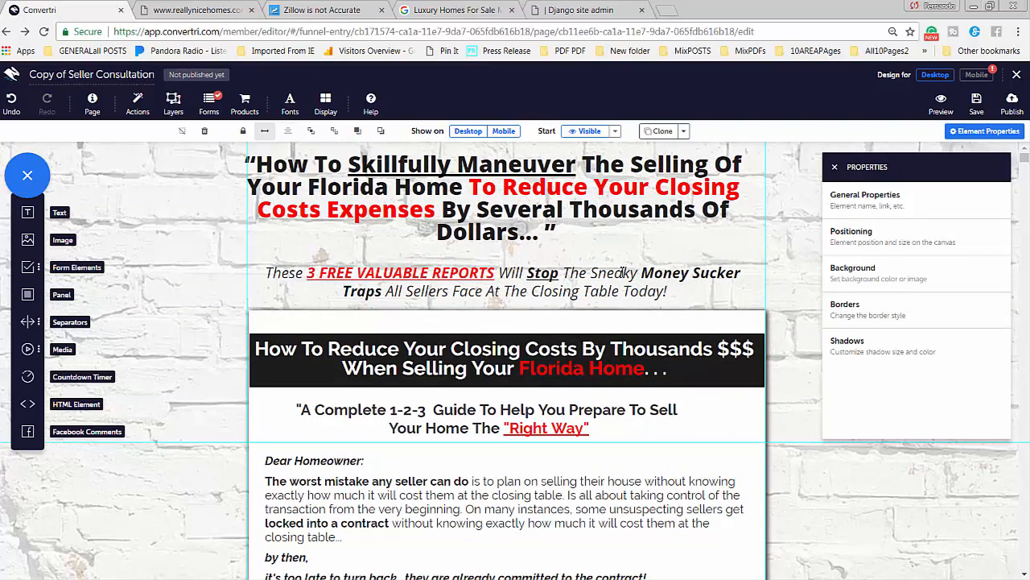
{"action": "left_click", "coordinate": [947, 111]}
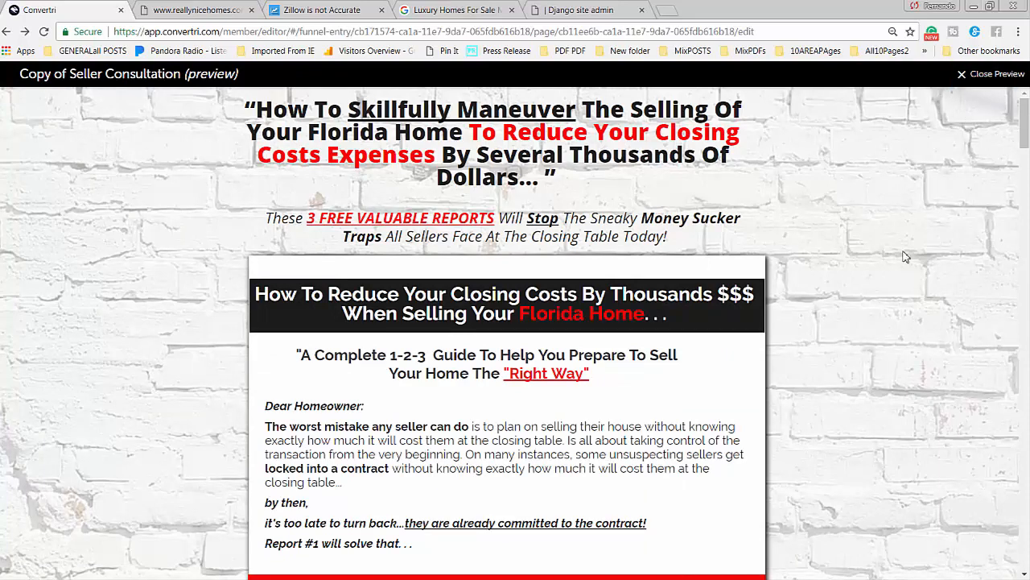
{"action": "left_click", "coordinate": [965, 77]}
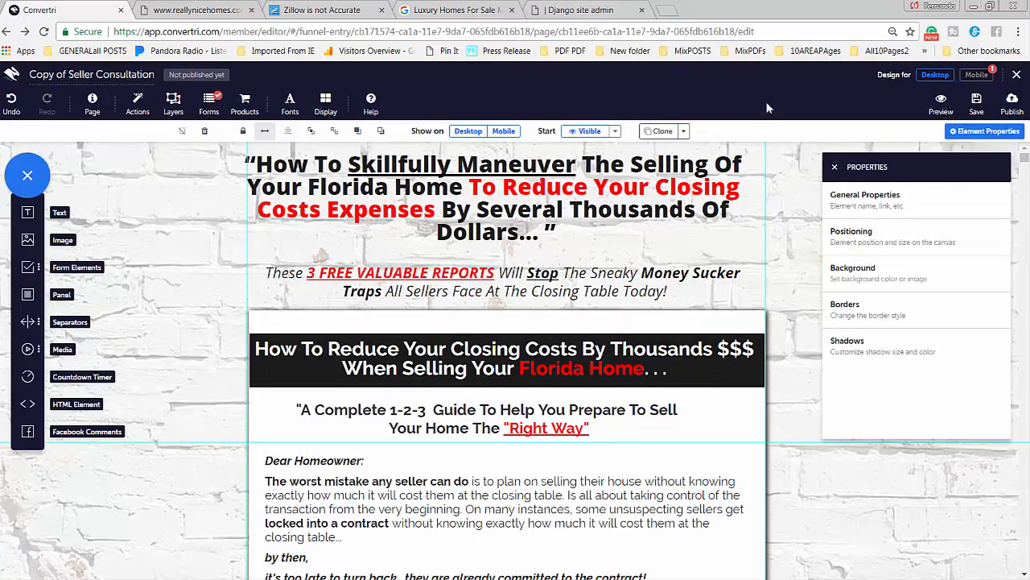
Switch to the mobile design and review its layout from the headline through the three free report sections
{"action": "left_click", "coordinate": [977, 75]}
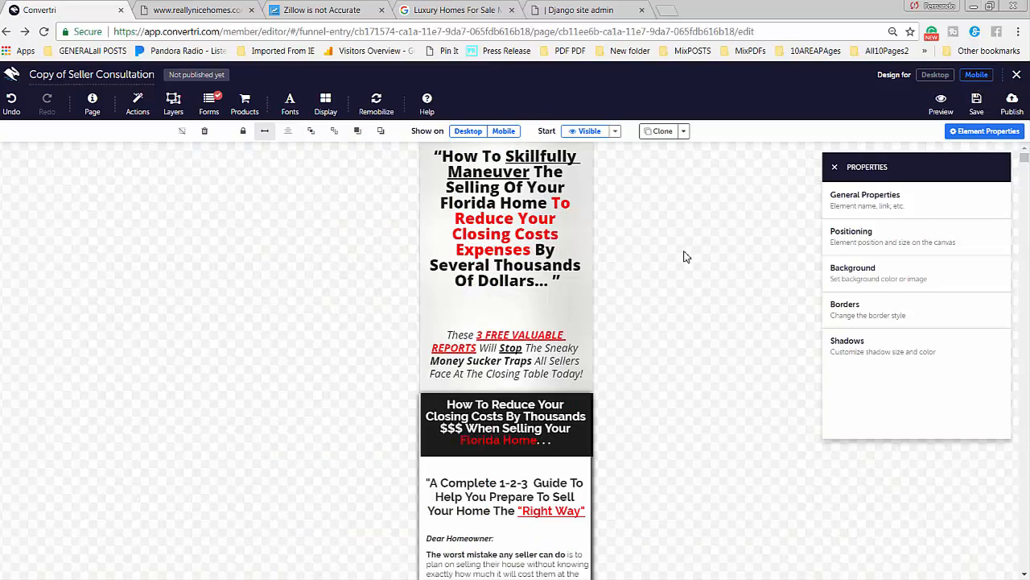
{"action": "scroll", "coordinate": [700, 493], "scroll_direction": "down", "scroll_amount": 10}
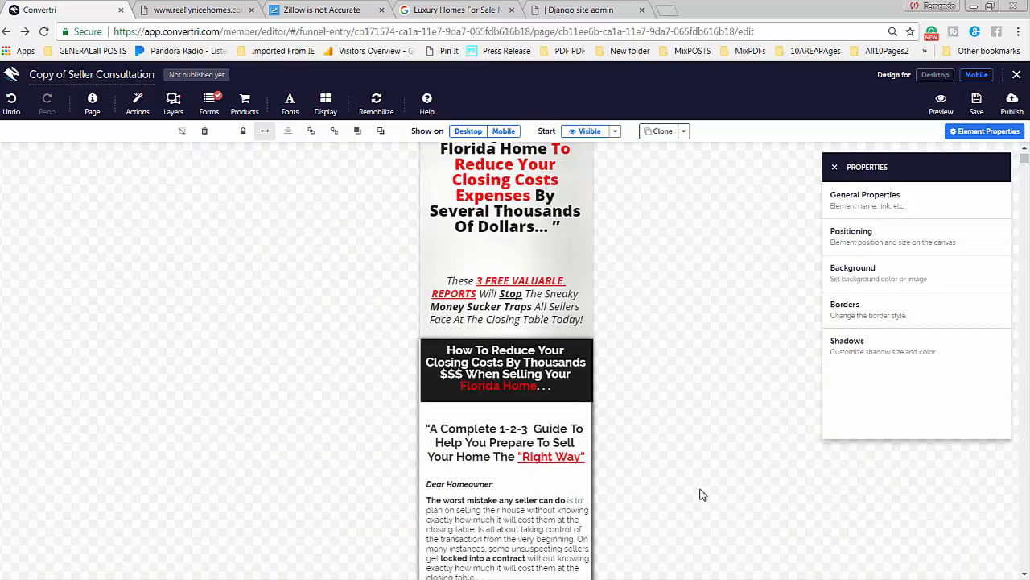
{"action": "scroll", "coordinate": [682, 504], "scroll_direction": "down", "scroll_amount": 10}
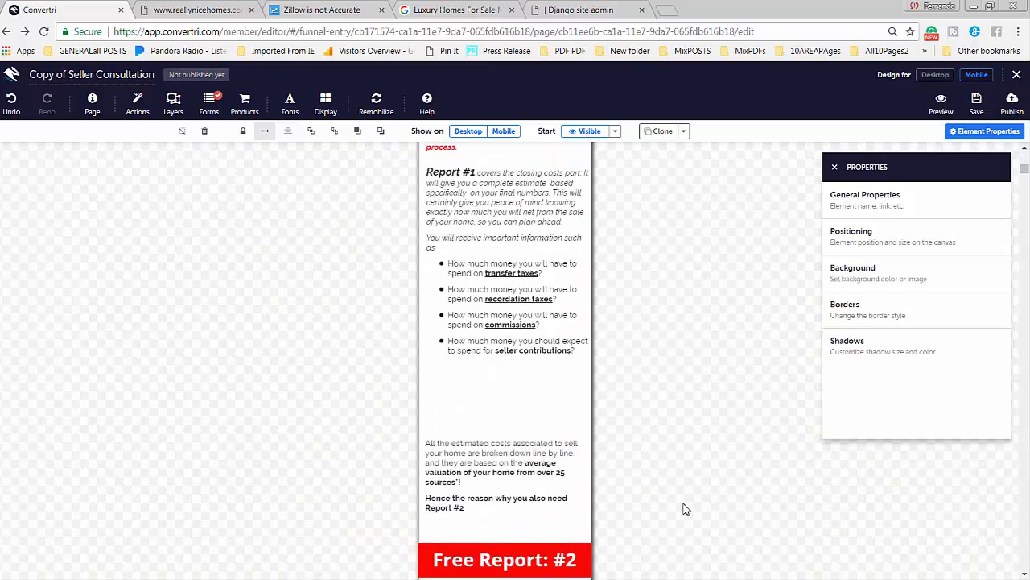
{"action": "scroll", "coordinate": [685, 509], "scroll_direction": "down", "scroll_amount": 2}
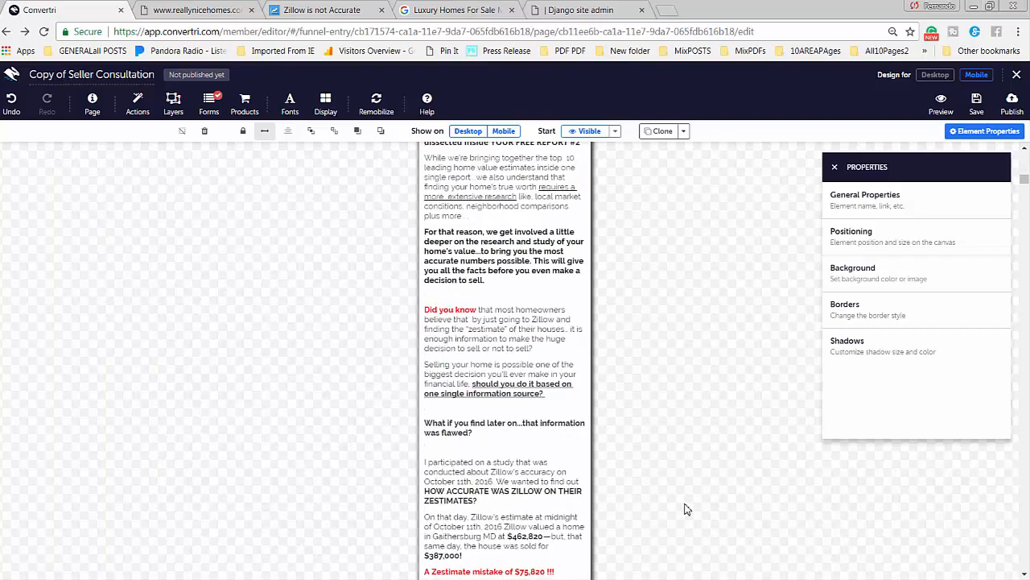
{"action": "scroll", "coordinate": [684, 507], "scroll_direction": "down", "scroll_amount": 3}
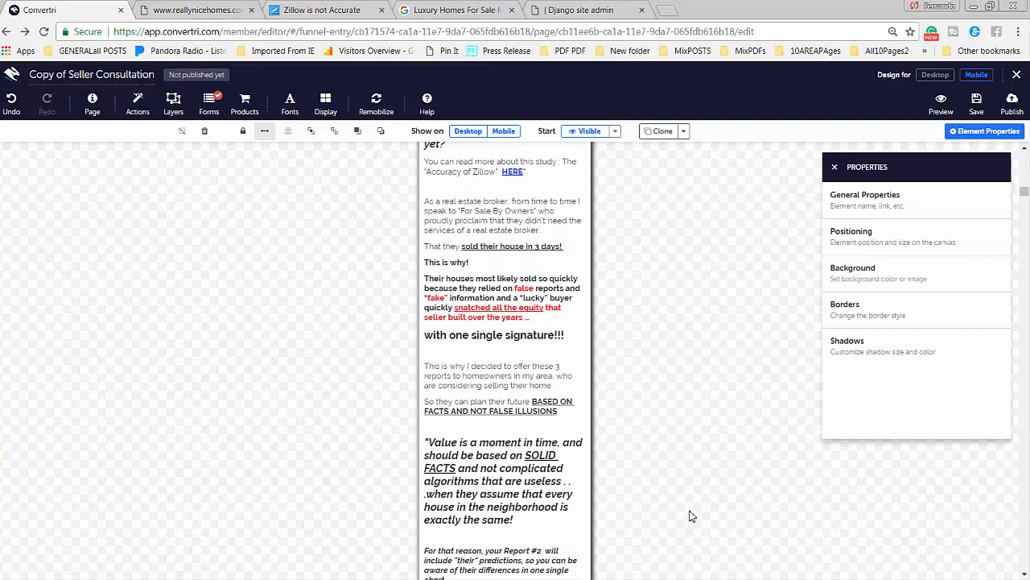
{"action": "scroll", "coordinate": [697, 522], "scroll_direction": "down", "scroll_amount": 1}
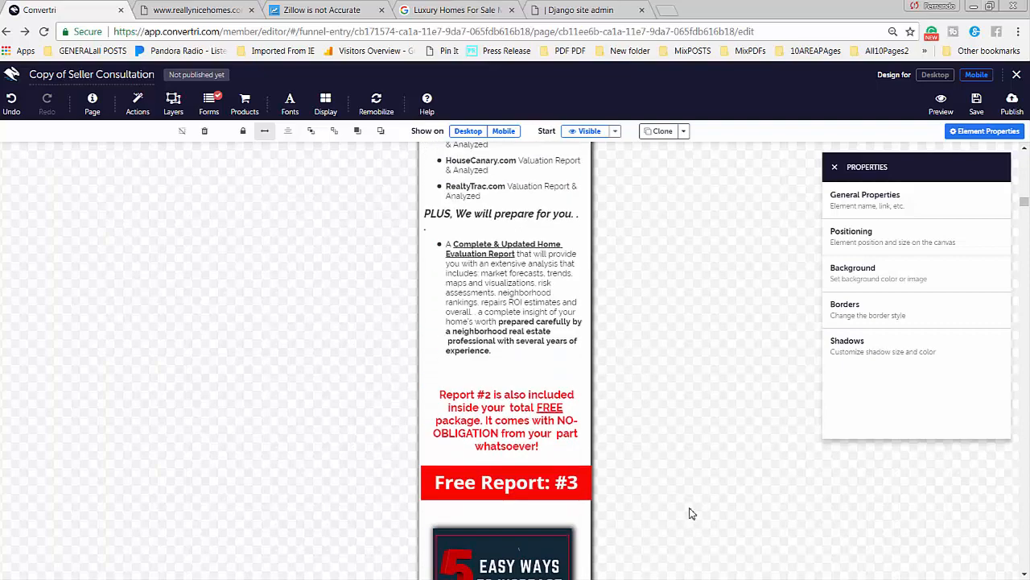
{"action": "scroll", "coordinate": [699, 512], "scroll_direction": "down", "scroll_amount": 5}
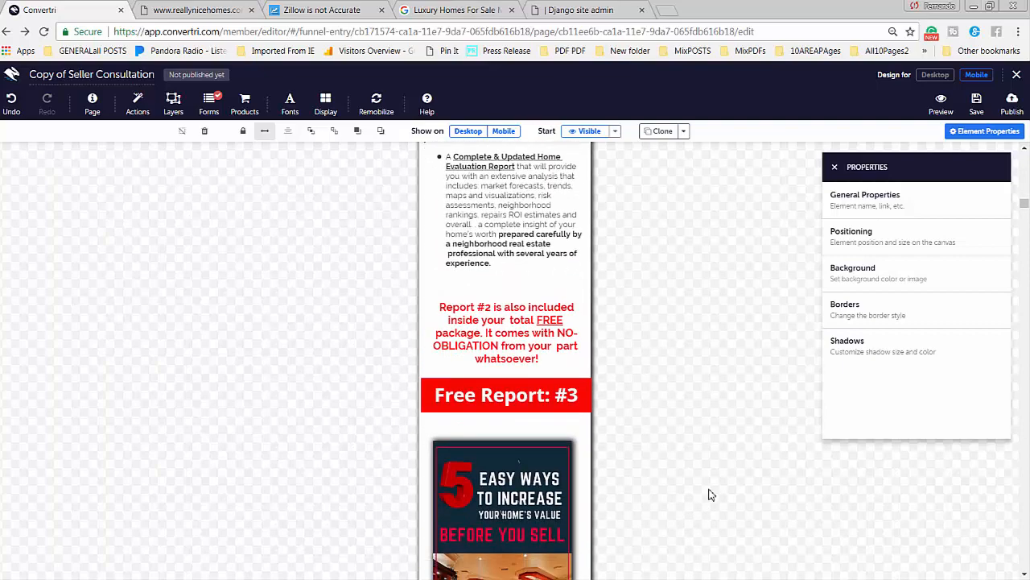
{"action": "scroll", "coordinate": [704, 493], "scroll_direction": "down", "scroll_amount": 6}
{"action": "scroll", "coordinate": [691, 475], "scroll_direction": "up", "scroll_amount": 6}
{"action": "scroll", "coordinate": [680, 457], "scroll_direction": "up", "scroll_amount": 10}
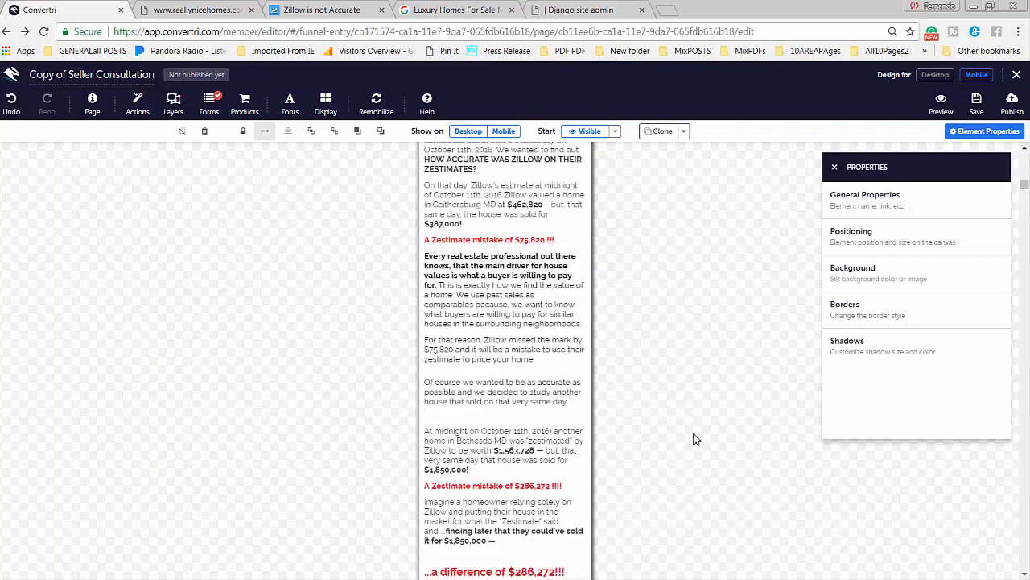
Return to the desktop design and move the "Free Report: #1" banner to the right, past the edge of the content column
{"action": "left_click", "coordinate": [935, 74]}
{"action": "scroll", "coordinate": [551, 430], "scroll_direction": "down", "scroll_amount": 2}
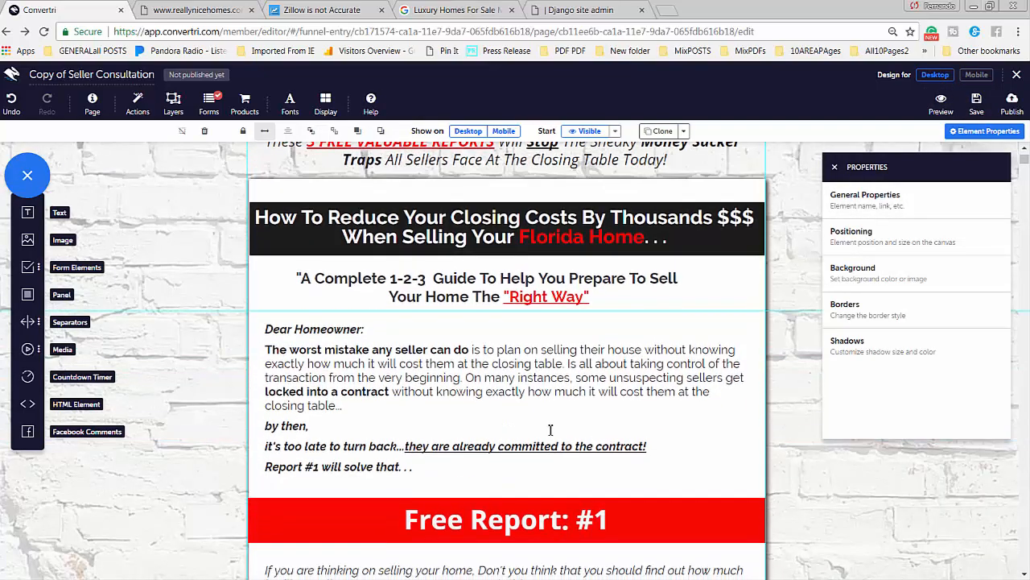
{"action": "scroll", "coordinate": [431, 443], "scroll_direction": "down", "scroll_amount": 3}
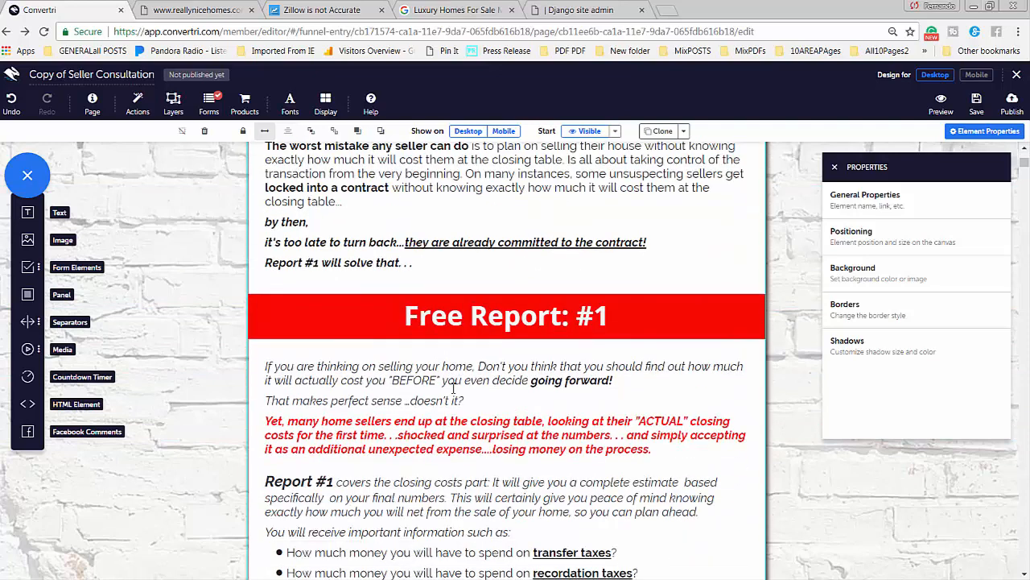
{"action": "left_click", "coordinate": [447, 310]}
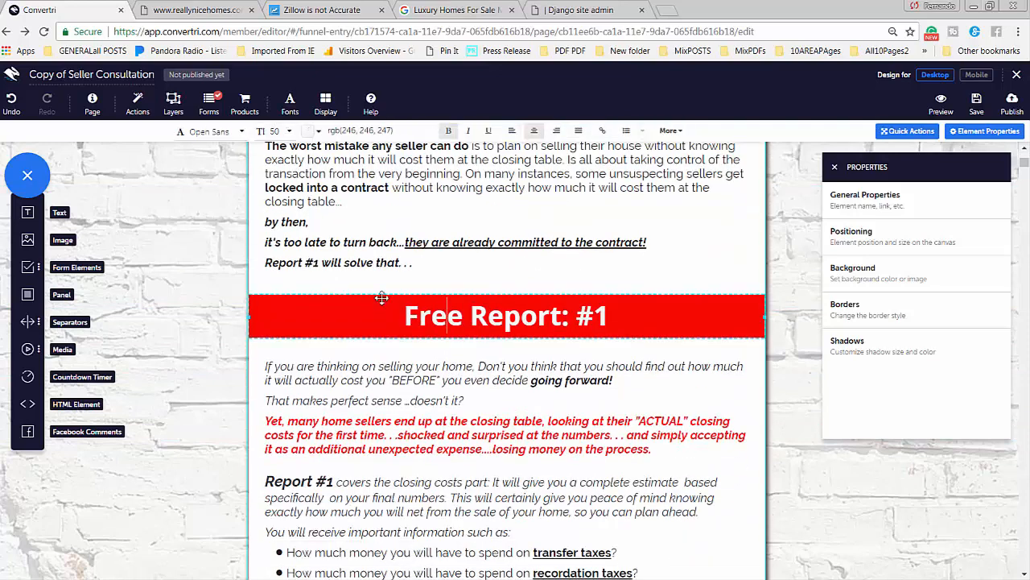
{"action": "left_click_drag", "start_coordinate": [349, 336], "coordinate": [553, 338]}
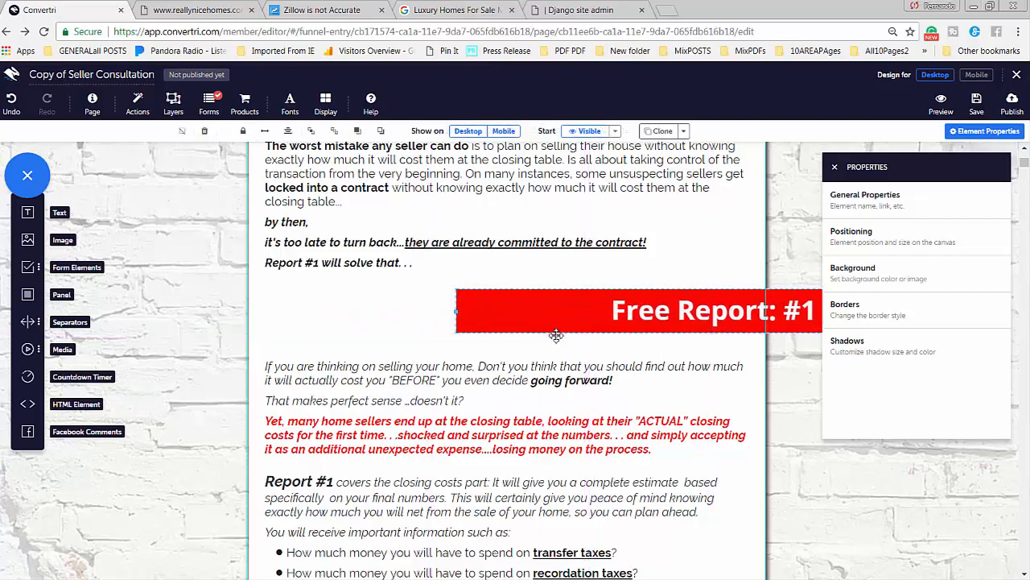
Switch to the mobile design and check the position of the "Free Report: #1" banner and the Report #1 section around it
{"action": "left_click", "coordinate": [976, 75]}
{"action": "scroll", "coordinate": [690, 294], "scroll_direction": "up", "scroll_amount": 10}
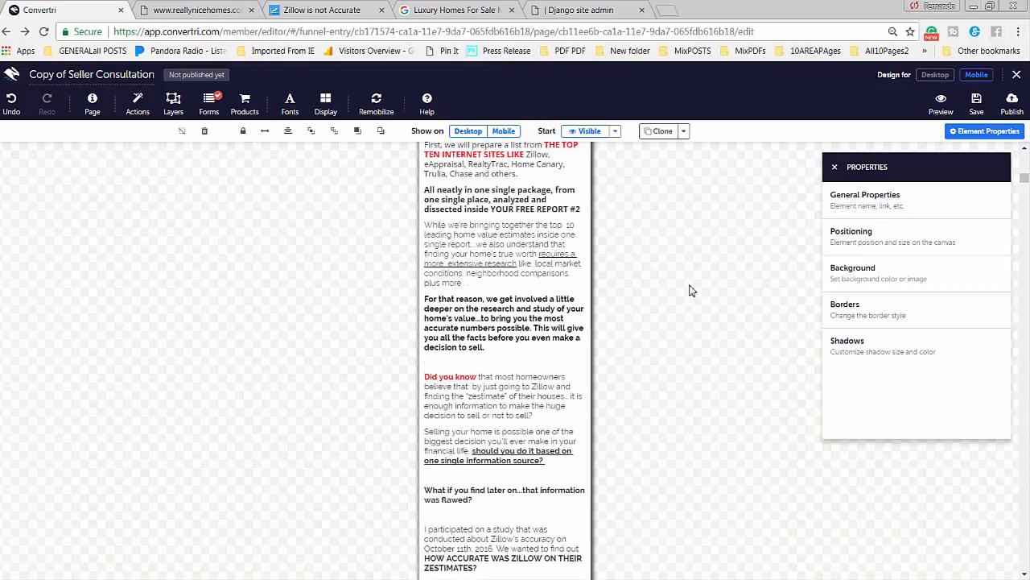
{"action": "scroll", "coordinate": [690, 291], "scroll_direction": "up", "scroll_amount": 12}
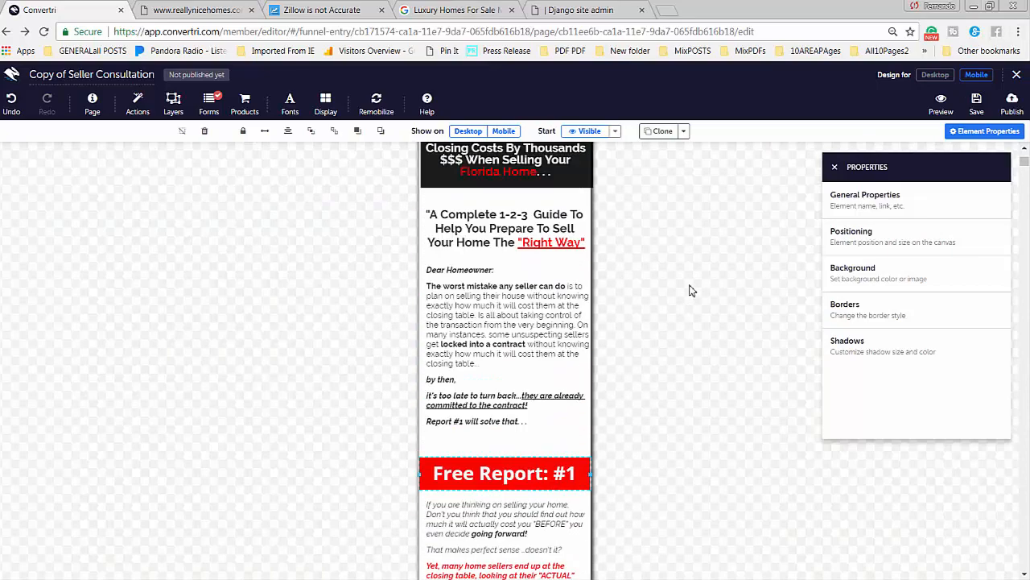
{"action": "scroll", "coordinate": [700, 297], "scroll_direction": "down", "scroll_amount": 12}
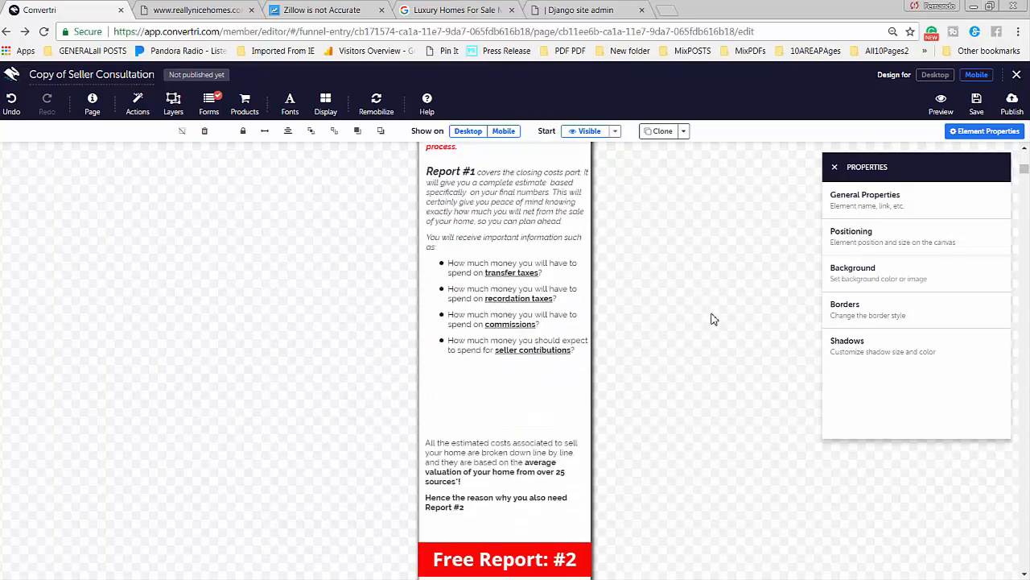
{"action": "scroll", "coordinate": [713, 318], "scroll_direction": "down", "scroll_amount": 2}
{"action": "scroll", "coordinate": [713, 271], "scroll_direction": "up", "scroll_amount": 5}
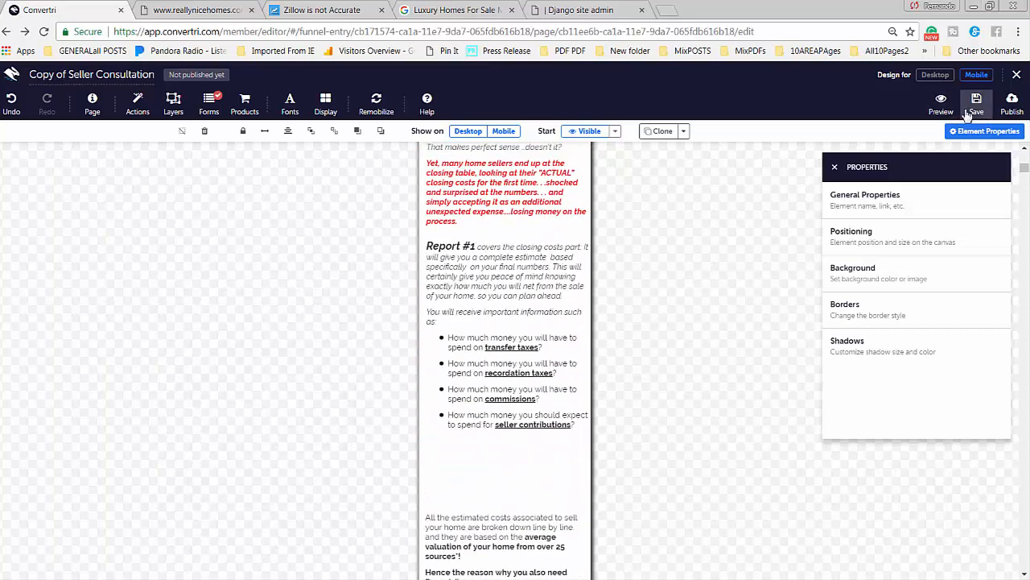
Return to the desktop design and center the "Free Report: #1" banner horizontally on the page
{"action": "left_click", "coordinate": [935, 75]}
{"action": "left_click", "coordinate": [572, 310]}
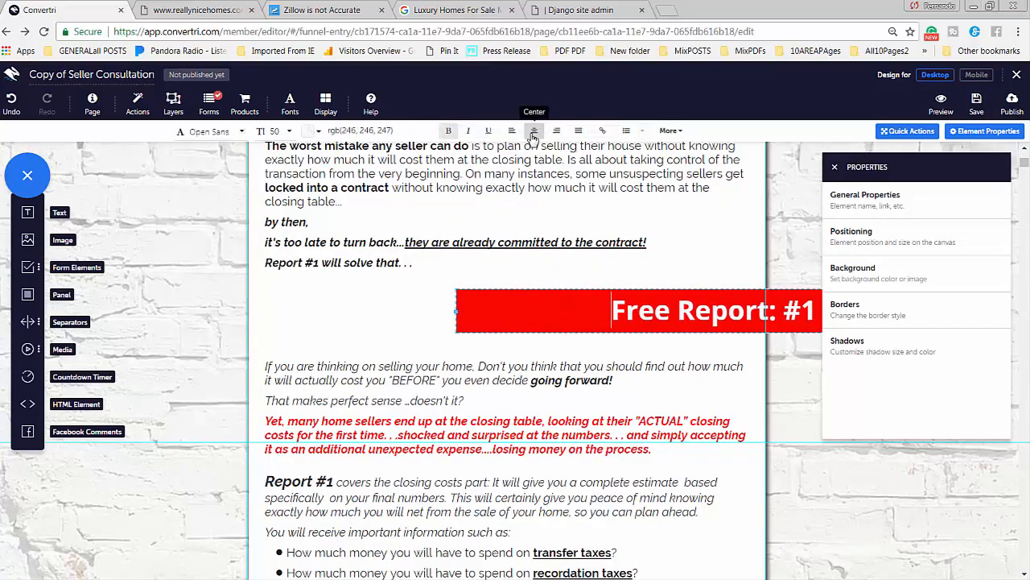
{"action": "left_click", "coordinate": [459, 329]}
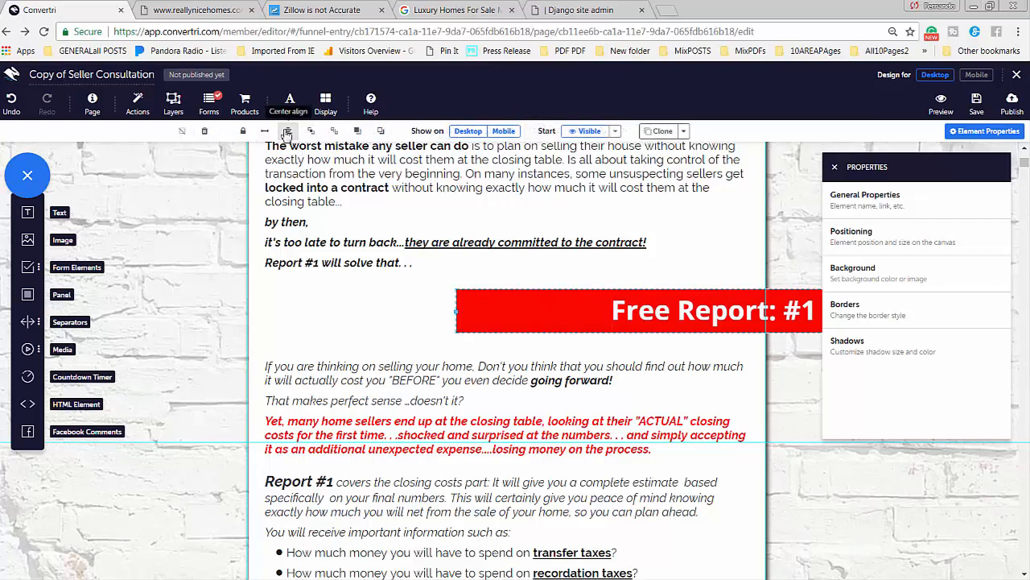
{"action": "left_click", "coordinate": [287, 131]}
{"action": "scroll", "coordinate": [469, 322], "scroll_direction": "down", "scroll_amount": 1}
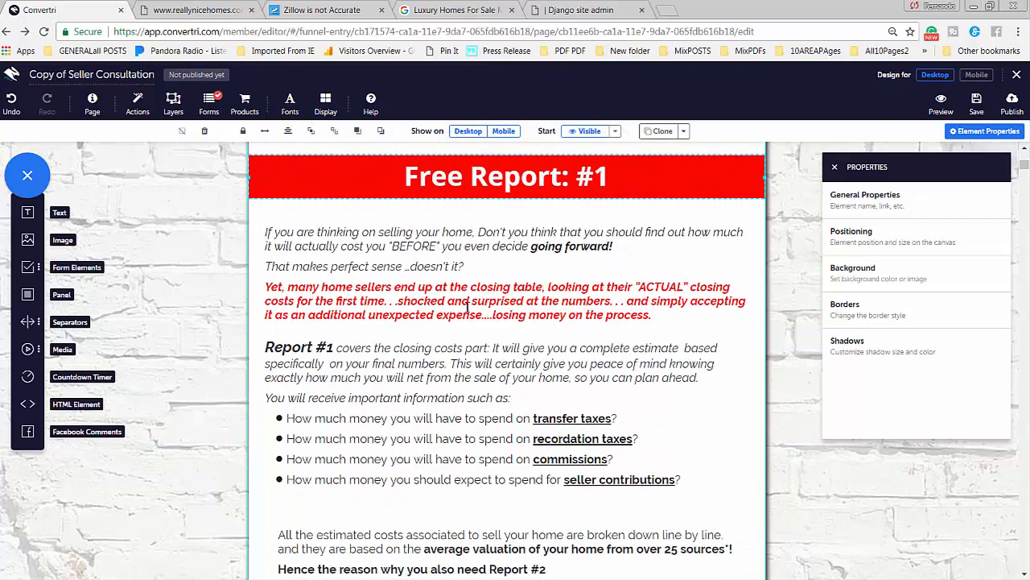
Move the "Dear Homeowner" letter text block down, leaving an empty gap under the "A Complete 1-2-3 Guide" subtitle
{"action": "double_click", "coordinate": [467, 304]}
{"action": "scroll", "coordinate": [417, 261], "scroll_direction": "up", "scroll_amount": 2}
{"action": "scroll", "coordinate": [419, 268], "scroll_direction": "up", "scroll_amount": 2}
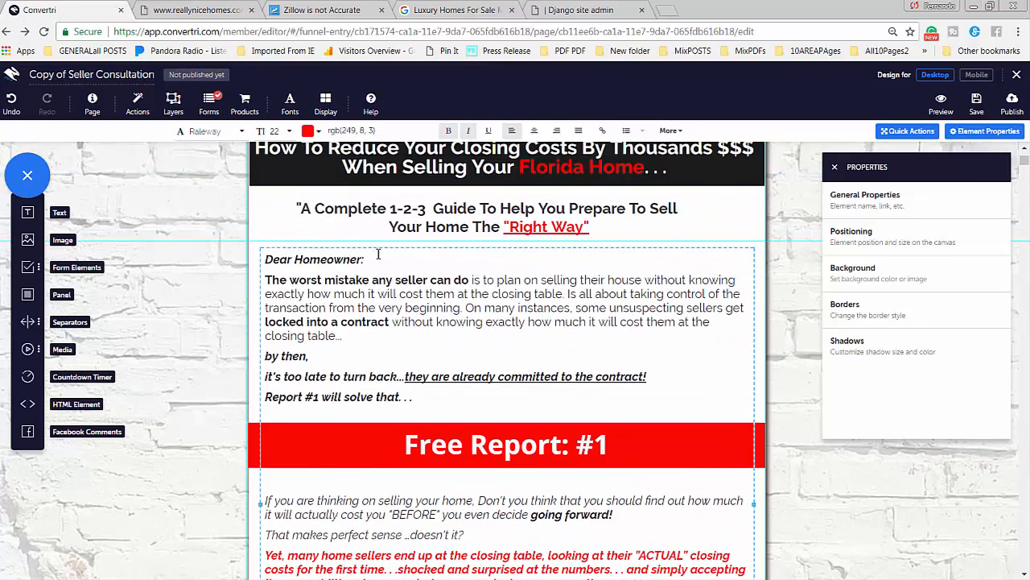
{"action": "left_click_drag", "start_coordinate": [378, 252], "coordinate": [376, 427]}
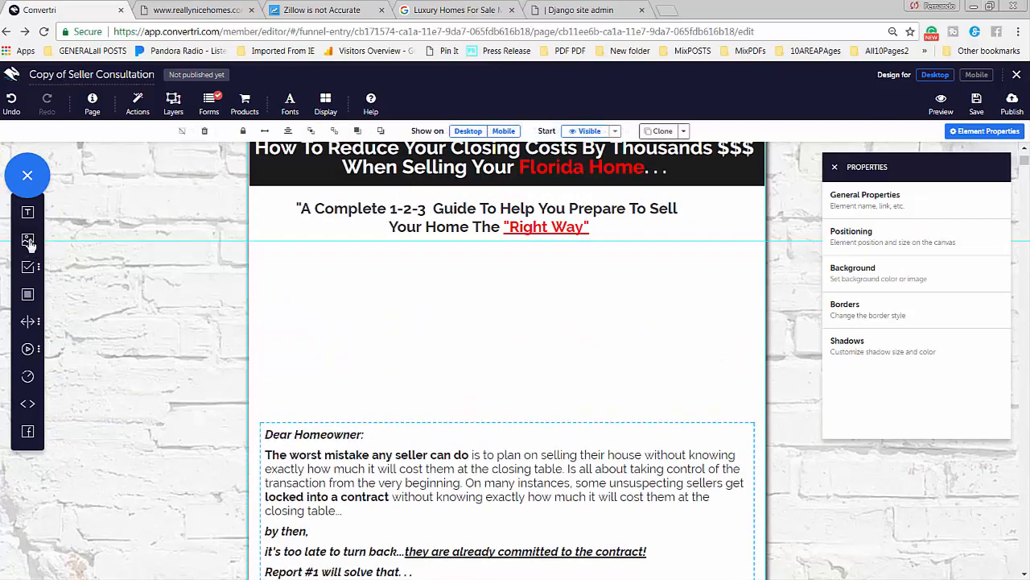
Insert the headphones image in the gap above "Dear Homeowner" and move it up to just under the subtitle
{"action": "left_click_drag", "start_coordinate": [27, 242], "coordinate": [416, 317]}
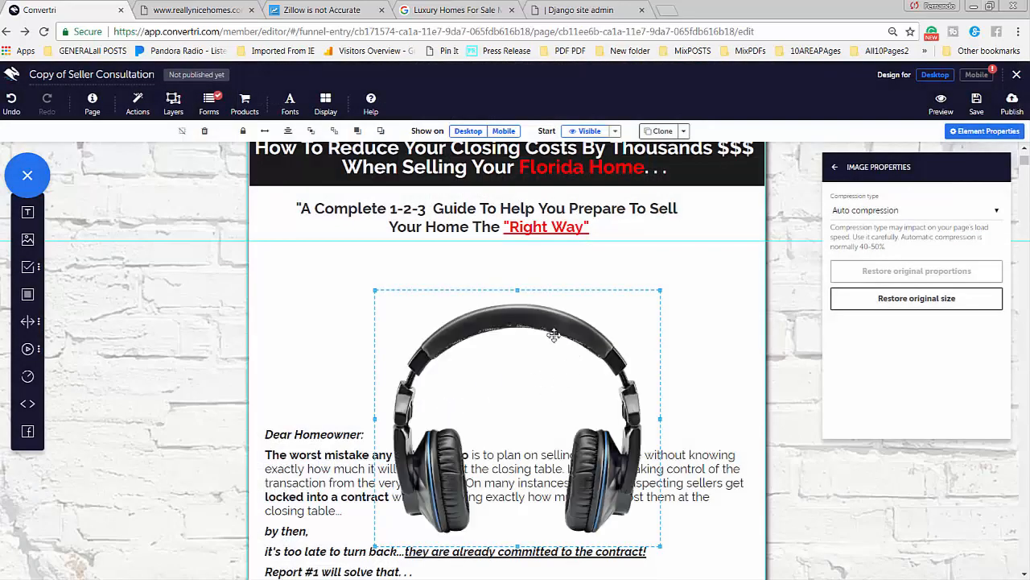
{"action": "left_click_drag", "start_coordinate": [554, 335], "coordinate": [531, 292]}
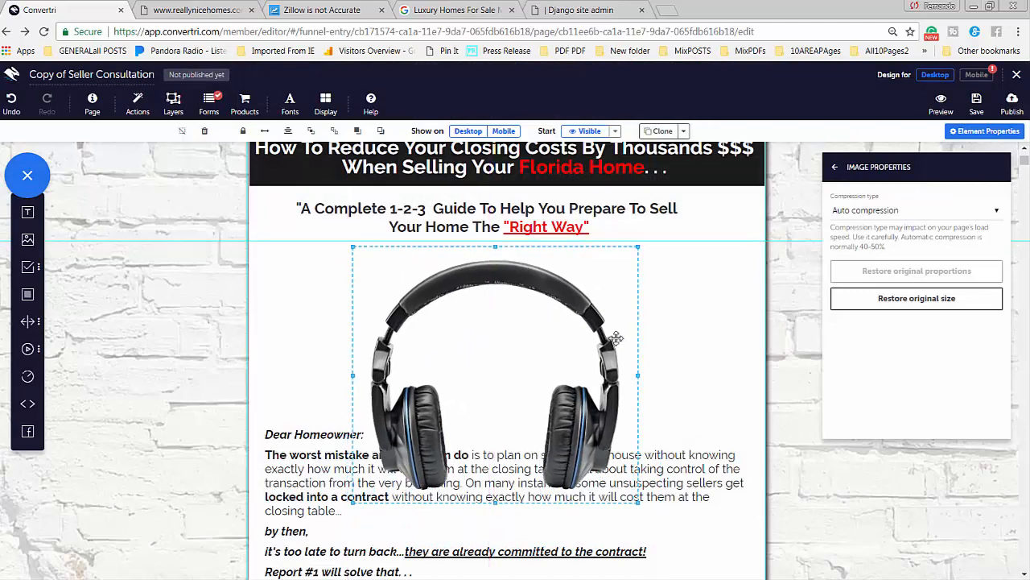
{"action": "left_click", "coordinate": [779, 199]}
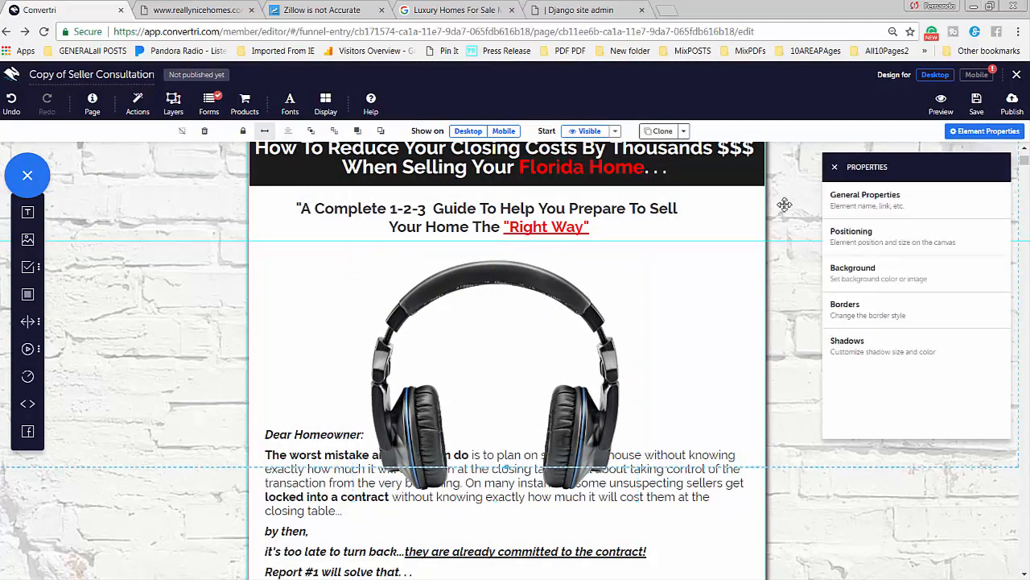
Switch to the mobile design and look through the page to the footer logos to find the headphones image
{"action": "left_click", "coordinate": [976, 75]}
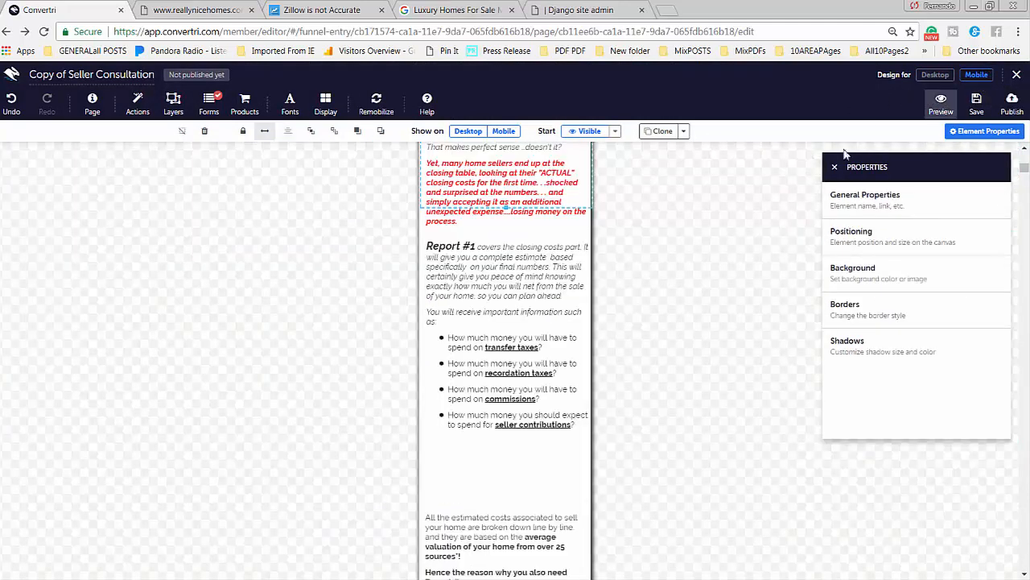
{"action": "scroll", "coordinate": [685, 277], "scroll_direction": "up", "scroll_amount": 10}
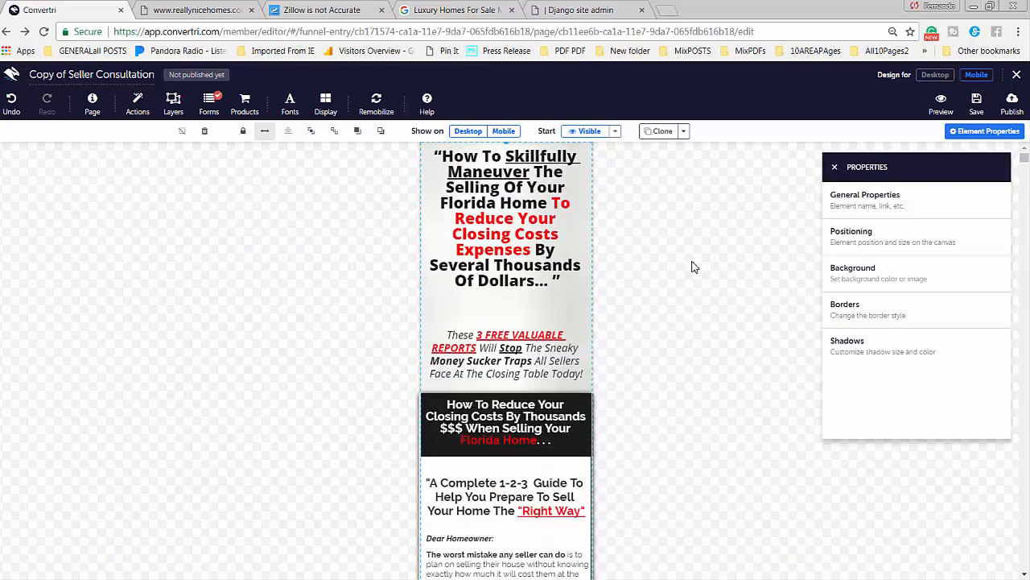
{"action": "scroll", "coordinate": [696, 260], "scroll_direction": "down", "scroll_amount": 15}
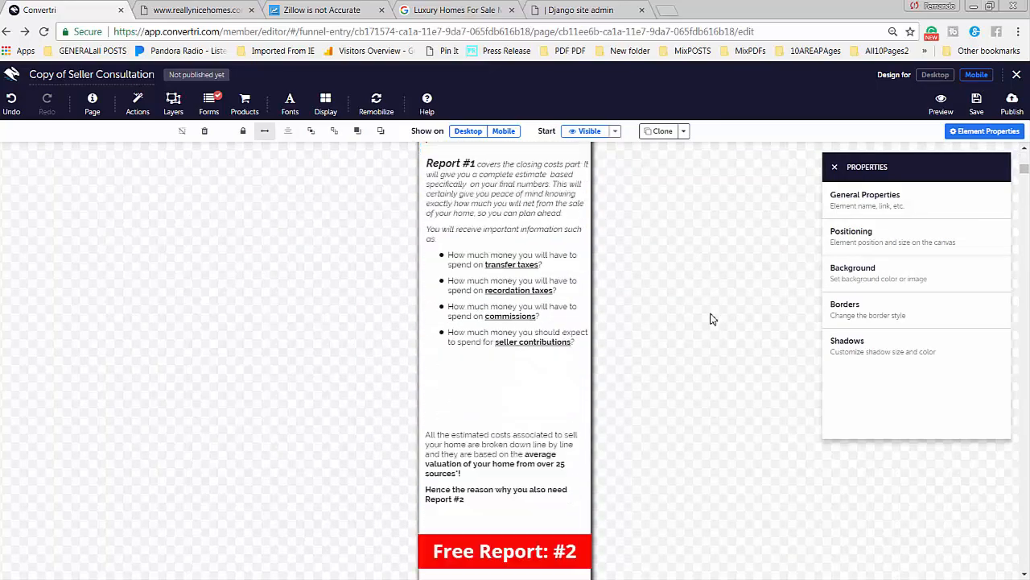
{"action": "scroll", "coordinate": [707, 341], "scroll_direction": "down", "scroll_amount": 15}
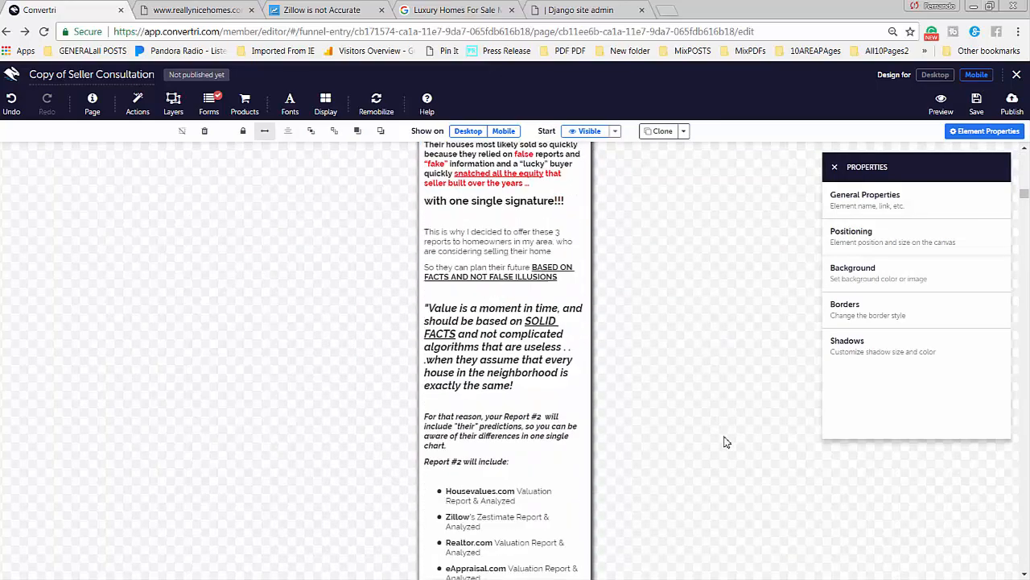
{"action": "scroll", "coordinate": [736, 462], "scroll_direction": "down", "scroll_amount": 10}
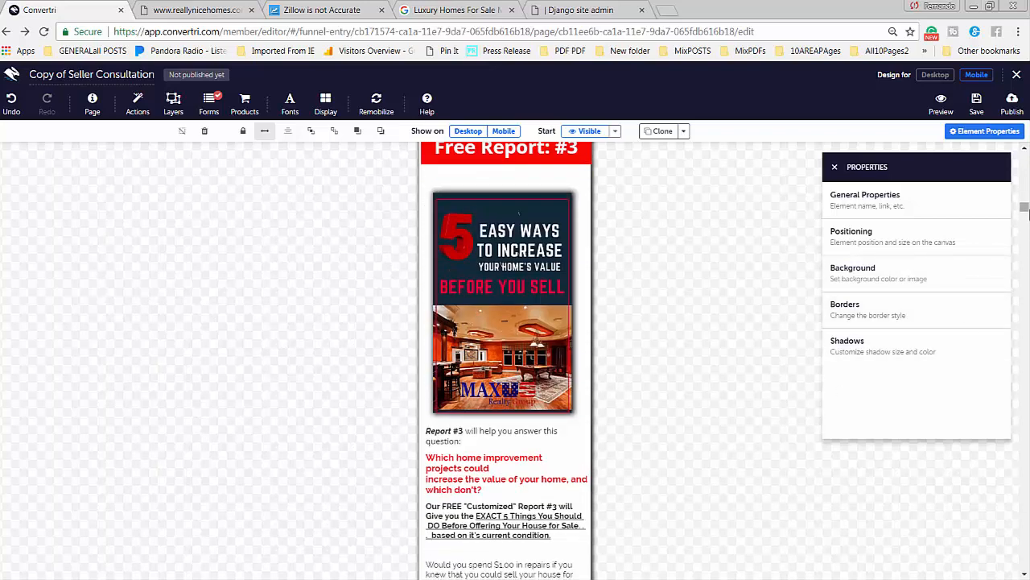
{"action": "left_click_drag", "start_coordinate": [1025, 214], "coordinate": [1024, 244]}
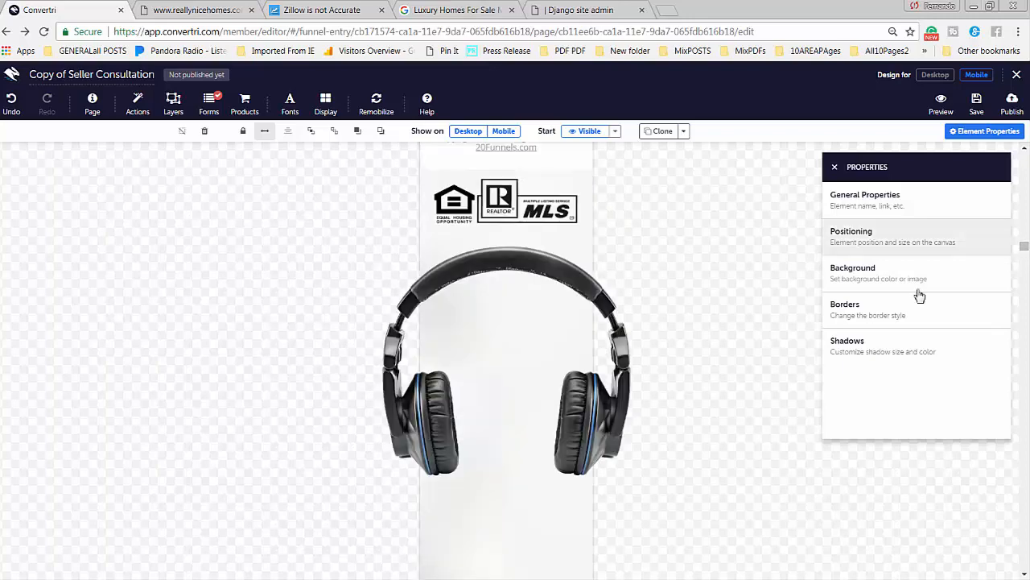
{"action": "scroll", "coordinate": [509, 415], "scroll_direction": "up", "scroll_amount": 3}
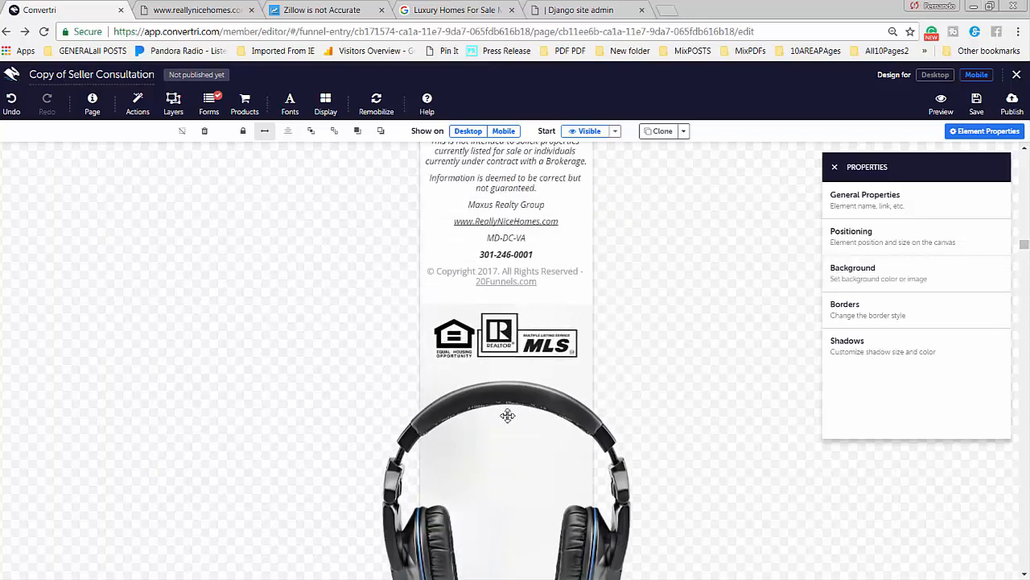
{"action": "scroll", "coordinate": [508, 414], "scroll_direction": "down", "scroll_amount": 3}
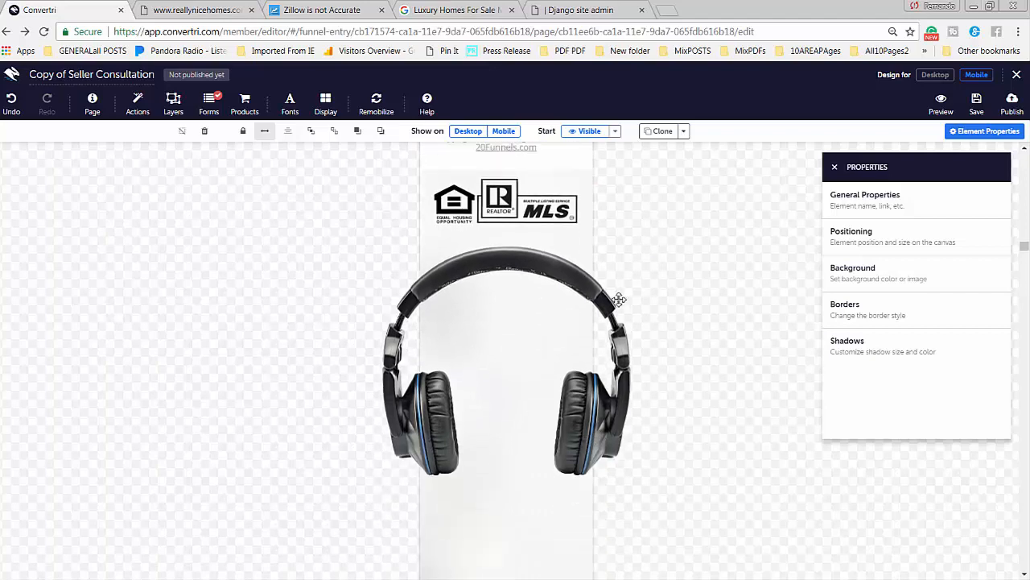
Move the headphones image up from below the footer logos to the testimonials and roughly center it over the mobile column
{"action": "left_click_drag", "start_coordinate": [610, 384], "coordinate": [652, 291]}
{"action": "scroll", "coordinate": [681, 379], "scroll_direction": "up", "scroll_amount": 3}
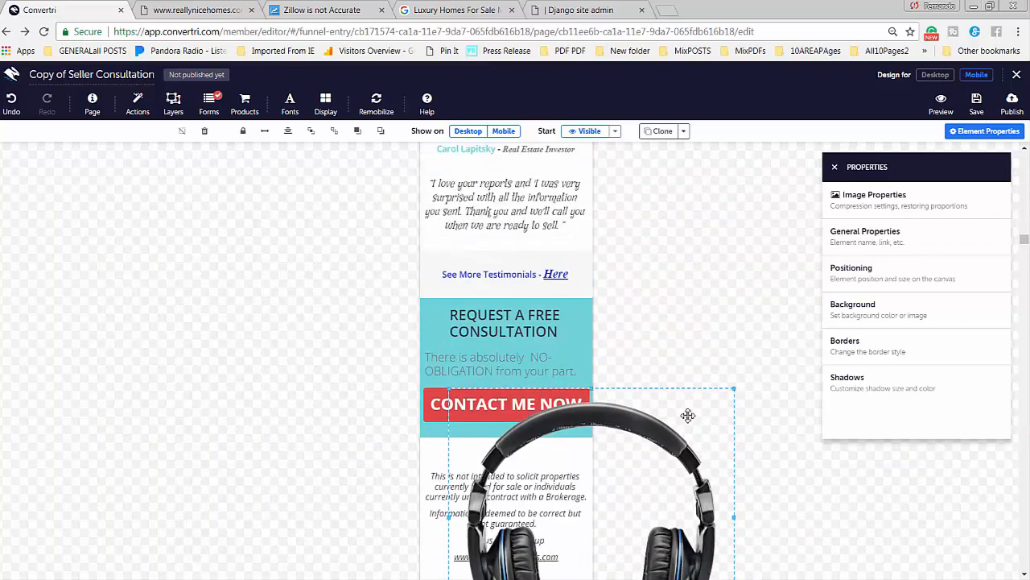
{"action": "left_click_drag", "start_coordinate": [687, 426], "coordinate": [690, 237]}
{"action": "scroll", "coordinate": [747, 382], "scroll_direction": "up", "scroll_amount": 3}
{"action": "left_click_drag", "start_coordinate": [692, 398], "coordinate": [612, 208]}
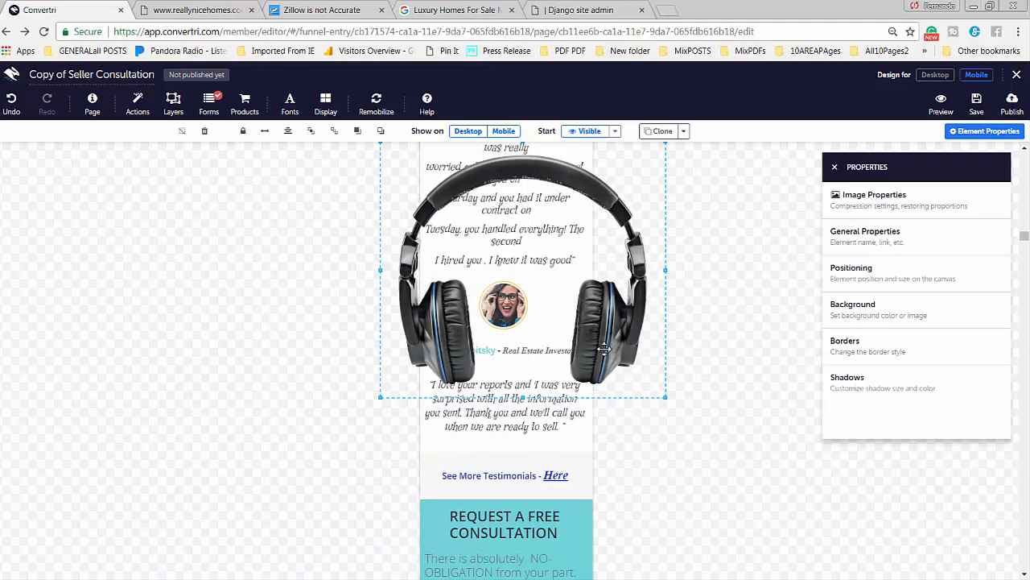
{"action": "left_click_drag", "start_coordinate": [417, 325], "coordinate": [399, 331]}
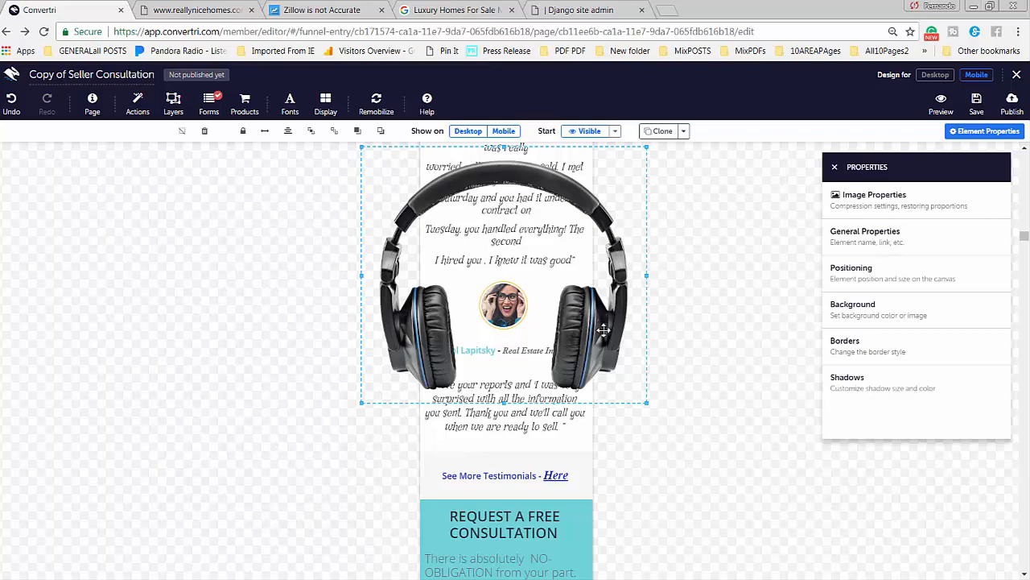
Shrink the headphones image to about half its size so it fits within the mobile column, above the testimonial portrait
{"action": "left_click_drag", "start_coordinate": [646, 402], "coordinate": [512, 267]}
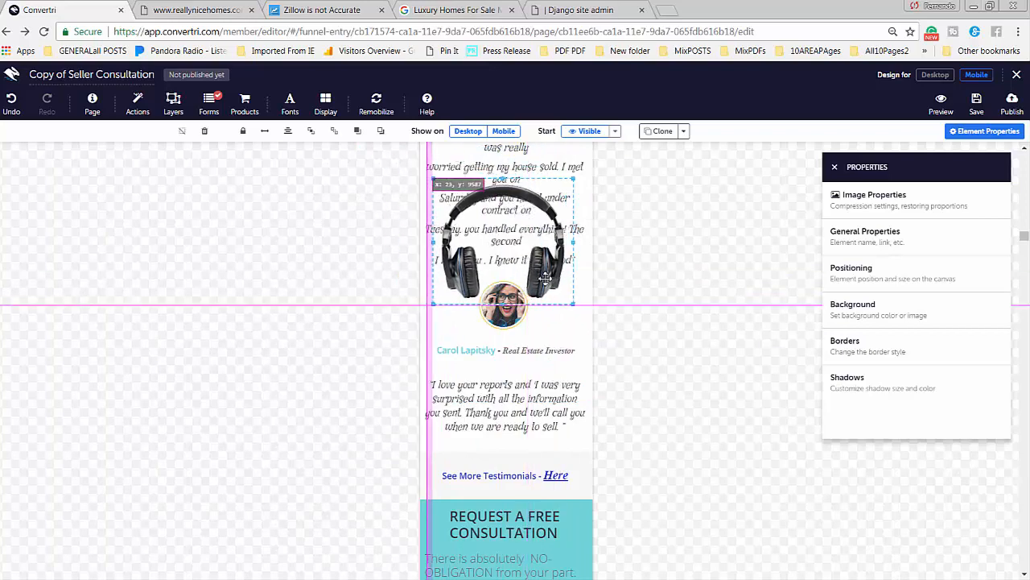
{"action": "scroll", "coordinate": [644, 370], "scroll_direction": "down", "scroll_amount": 2}
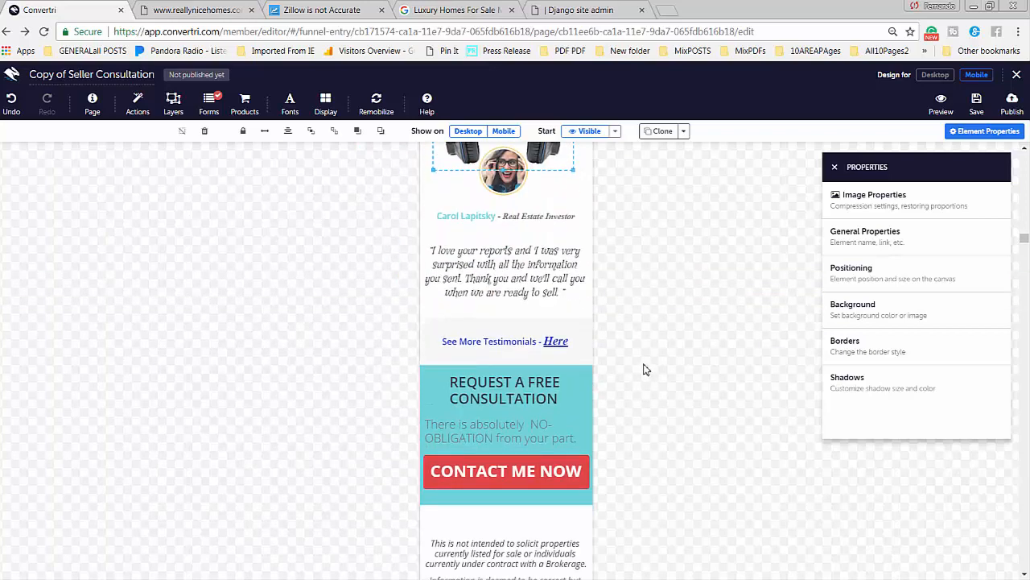
{"action": "scroll", "coordinate": [654, 284], "scroll_direction": "up", "scroll_amount": 6}
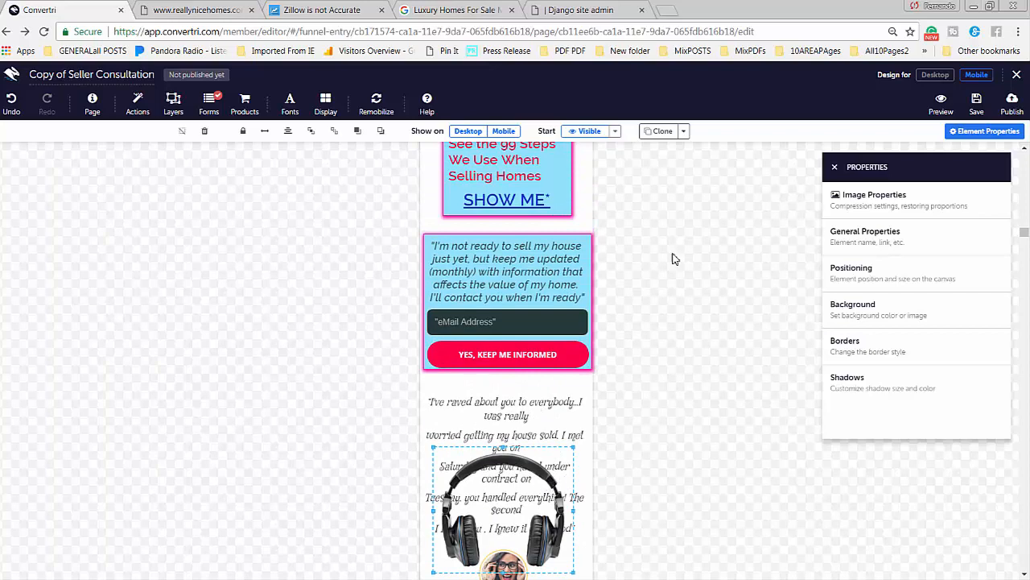
{"action": "scroll", "coordinate": [614, 443], "scroll_direction": "down", "scroll_amount": 2}
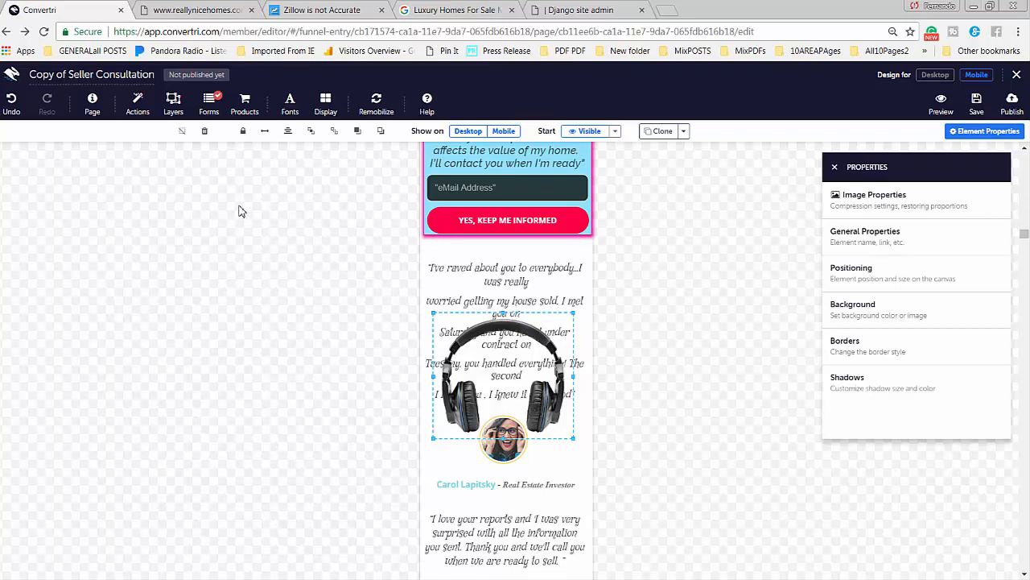
Delete the headphones image, then return to the desktop design and check the gap under the subtitle
{"action": "left_click", "coordinate": [205, 131]}
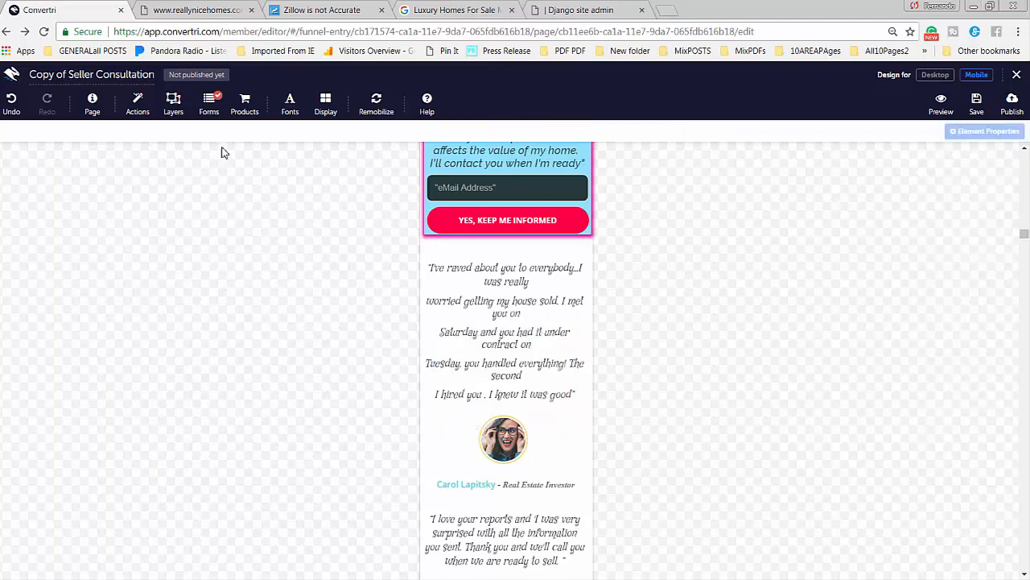
{"action": "left_click", "coordinate": [935, 75]}
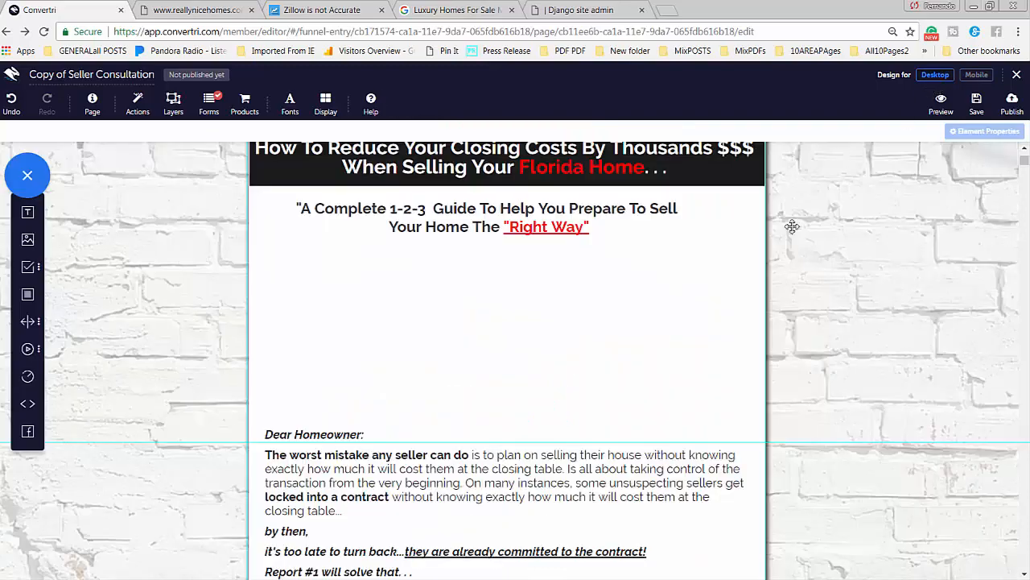
{"action": "scroll", "coordinate": [707, 296], "scroll_direction": "down", "scroll_amount": 1}
{"action": "scroll", "coordinate": [713, 278], "scroll_direction": "up", "scroll_amount": 3}
{"action": "scroll", "coordinate": [713, 282], "scroll_direction": "down", "scroll_amount": 8}
{"action": "scroll", "coordinate": [718, 320], "scroll_direction": "up", "scroll_amount": 6}
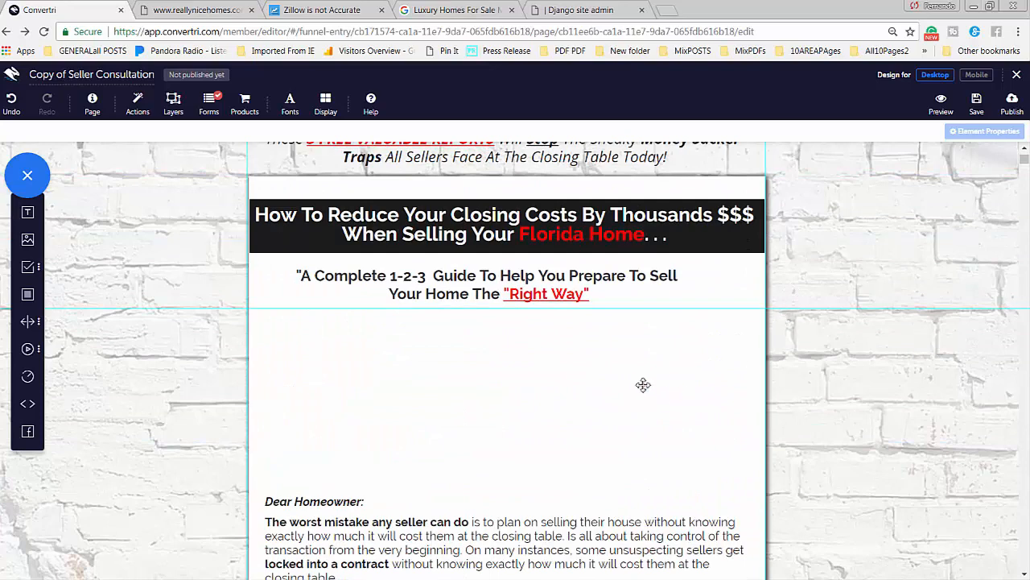
{"action": "scroll", "coordinate": [644, 388], "scroll_direction": "down", "scroll_amount": 1}
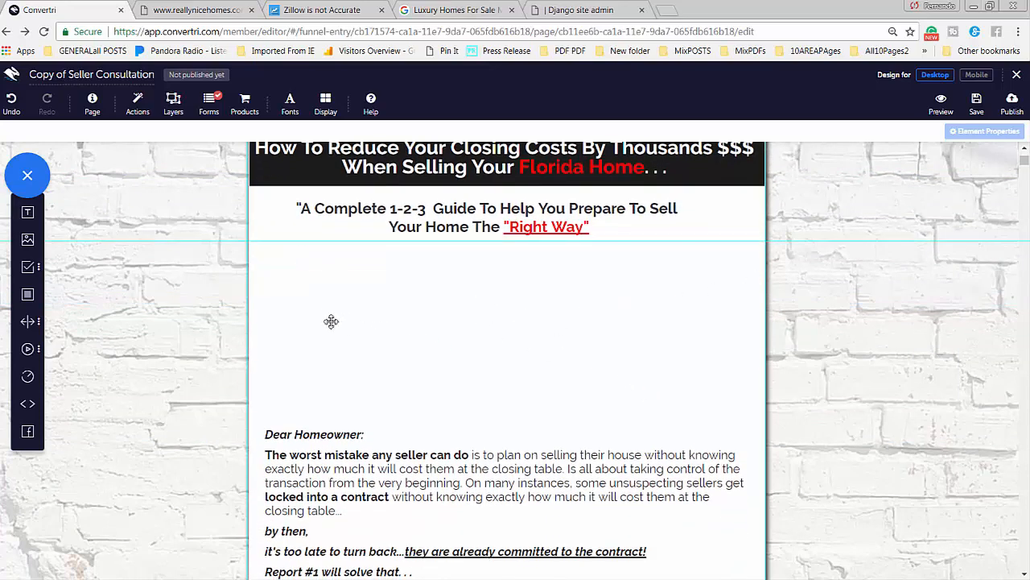
Add a text element in the gap above "Dear Homeowner" with the filler text "esdfsdfgsdfsdfsdfsdfsdfsdf"
{"action": "left_click_drag", "start_coordinate": [28, 212], "coordinate": [339, 298]}
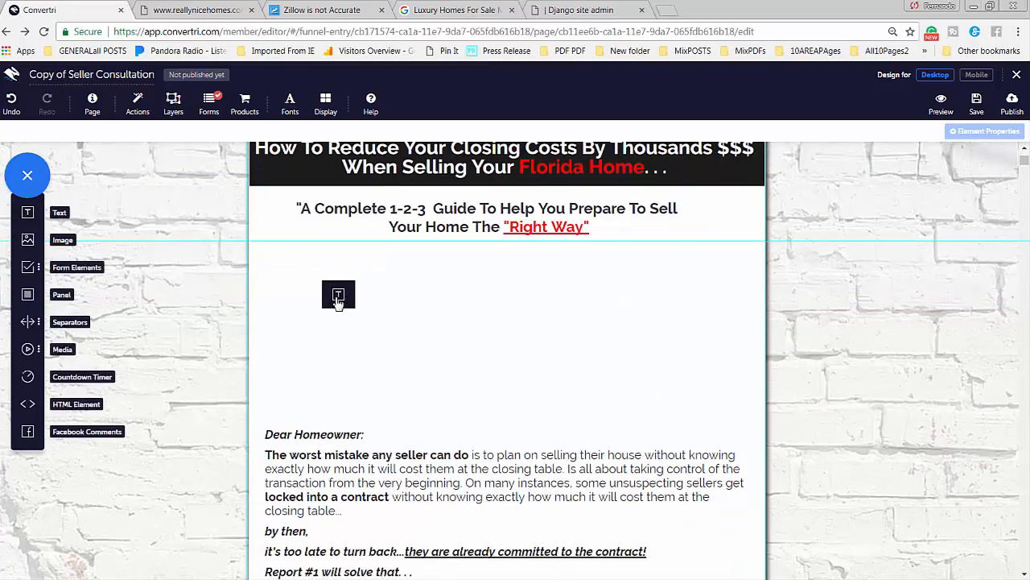
{"action": "type", "text": "esdfsdfgsdf"}
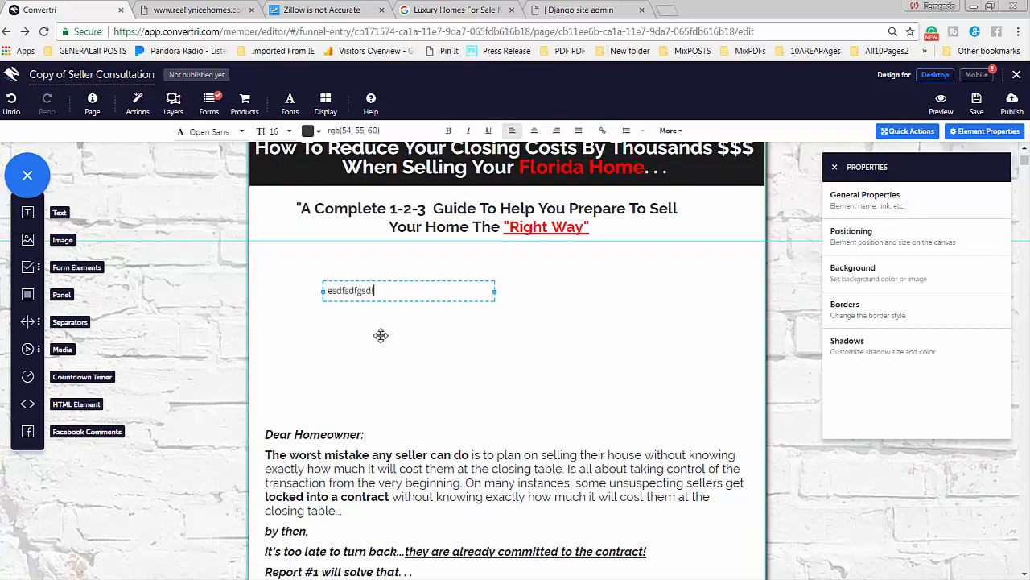
{"action": "type", "text": "sdfsdfsdfsdfsdf"}
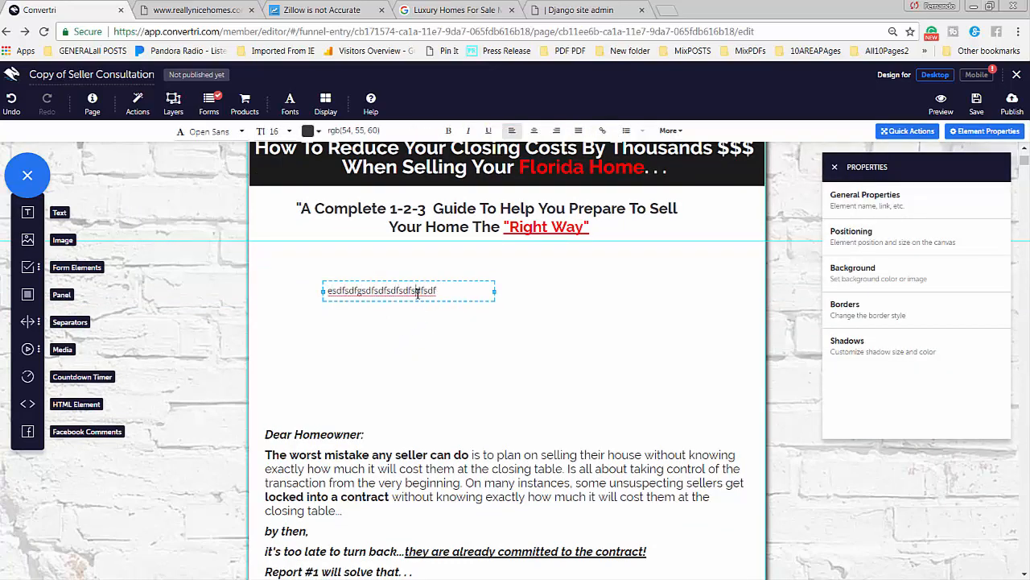
Set the font size of all the filler text to 112
{"action": "key", "text": "ctrl+a"}
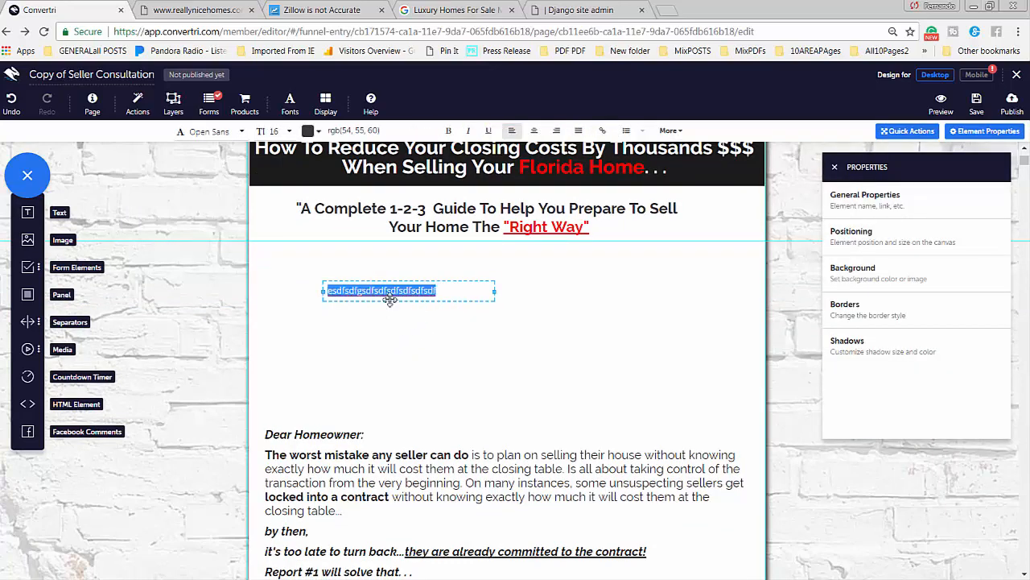
{"action": "left_click", "coordinate": [271, 133]}
{"action": "scroll", "coordinate": [268, 197], "scroll_direction": "down", "scroll_amount": 10}
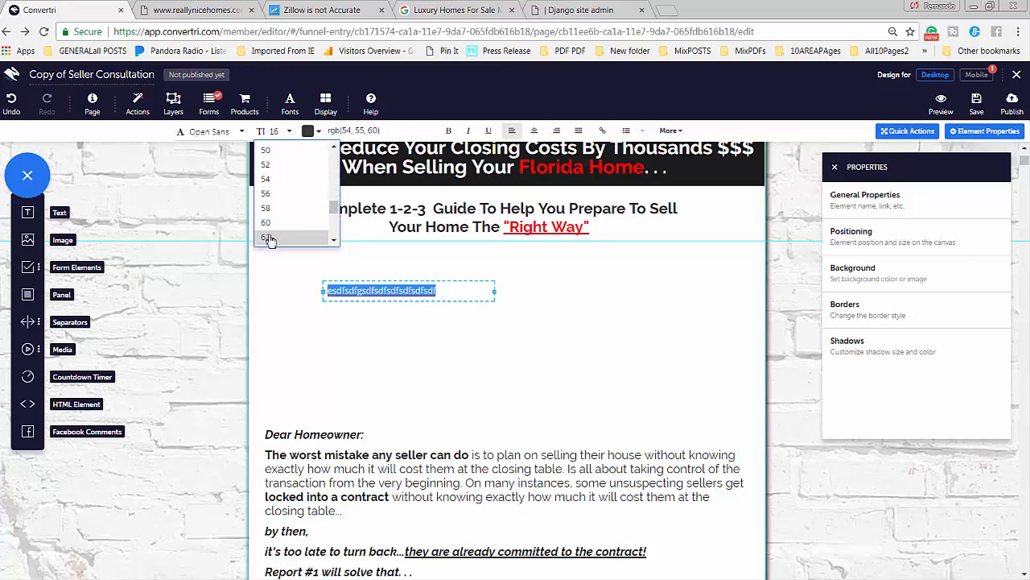
{"action": "scroll", "coordinate": [266, 239], "scroll_direction": "down", "scroll_amount": 5}
{"action": "left_click", "coordinate": [268, 238]}
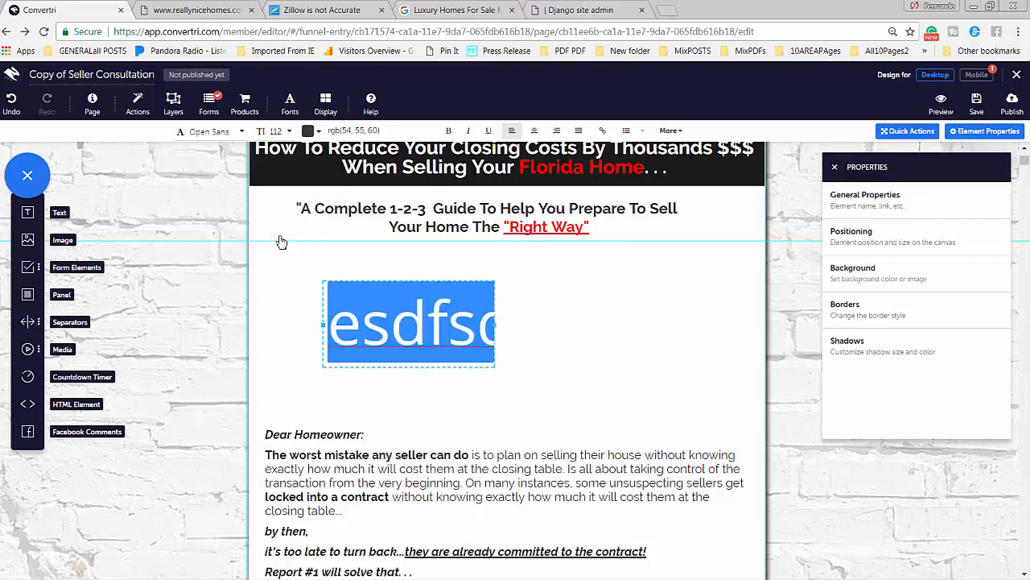
Widen the filler text element to just past the content column's right edge and set its font size to 80
{"action": "left_click_drag", "start_coordinate": [505, 326], "coordinate": [775, 315]}
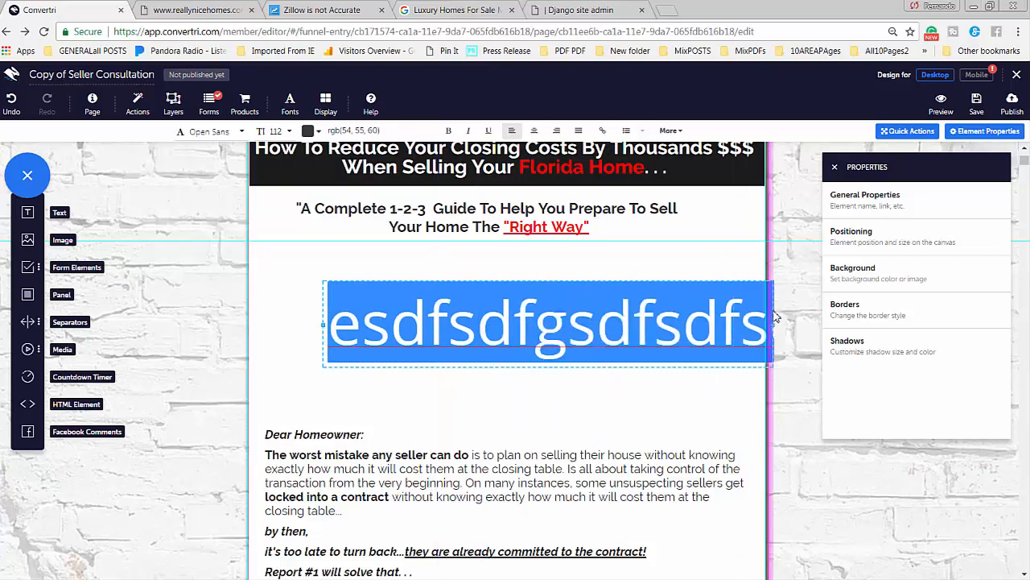
{"action": "left_click", "coordinate": [278, 132]}
{"action": "left_click", "coordinate": [271, 193]}
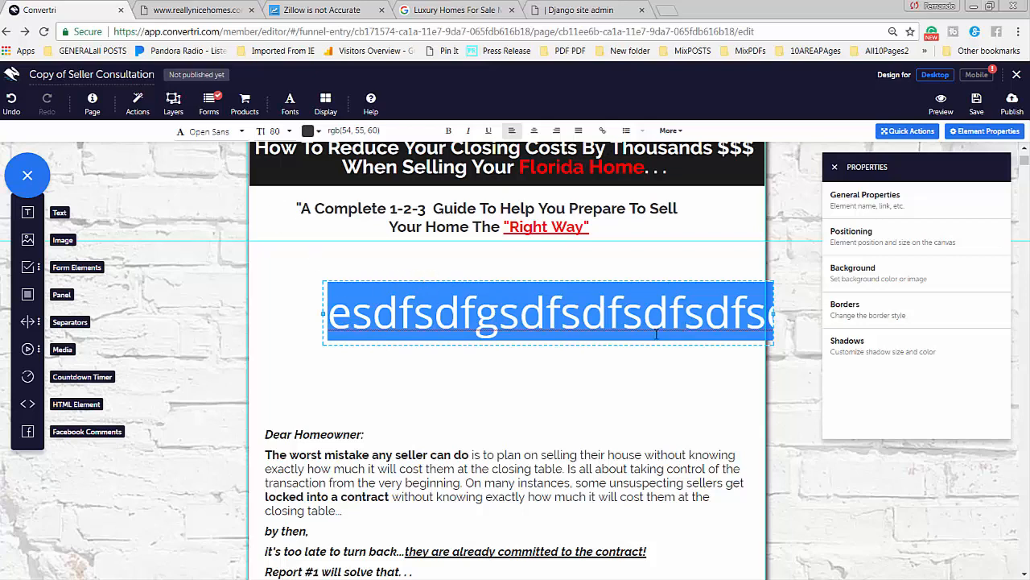
Switch to the mobile design, locate the filler text below the MLS logos, and slightly narrow its element
{"action": "left_click", "coordinate": [976, 75]}
{"action": "scroll", "coordinate": [685, 383], "scroll_direction": "up", "scroll_amount": 2}
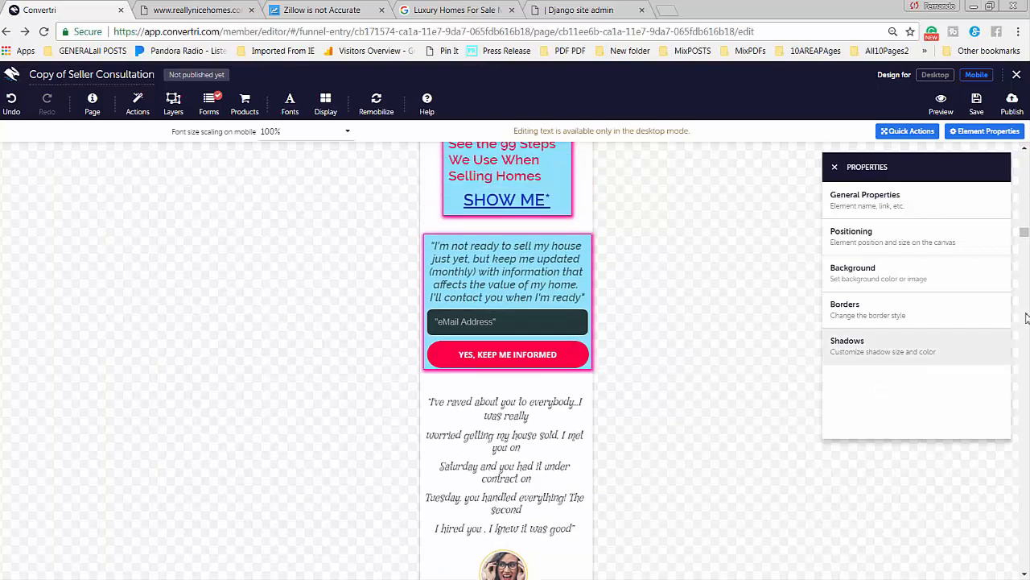
{"action": "mouse_move", "coordinate": [1023, 235]}
{"action": "left_mouse_down"}
{"action": "mouse_move", "coordinate": [1022, 157]}
{"action": "mouse_move", "coordinate": [1024, 262]}
{"action": "mouse_move", "coordinate": [1025, 250]}
{"action": "left_mouse_up"}
{"action": "scroll", "coordinate": [749, 357], "scroll_direction": "up", "scroll_amount": 3}
{"action": "scroll", "coordinate": [737, 354], "scroll_direction": "up", "scroll_amount": 1}
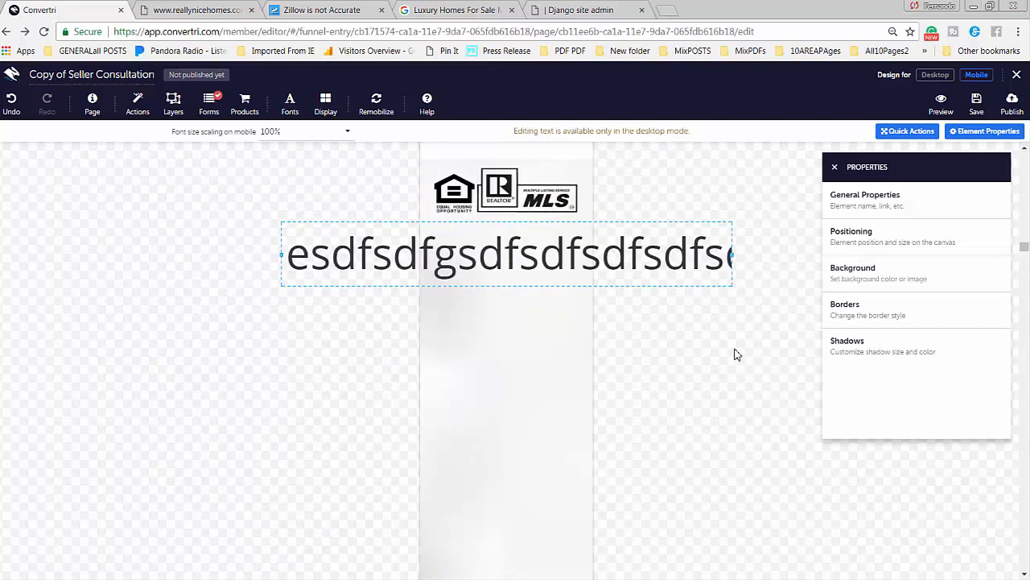
{"action": "left_click", "coordinate": [654, 276]}
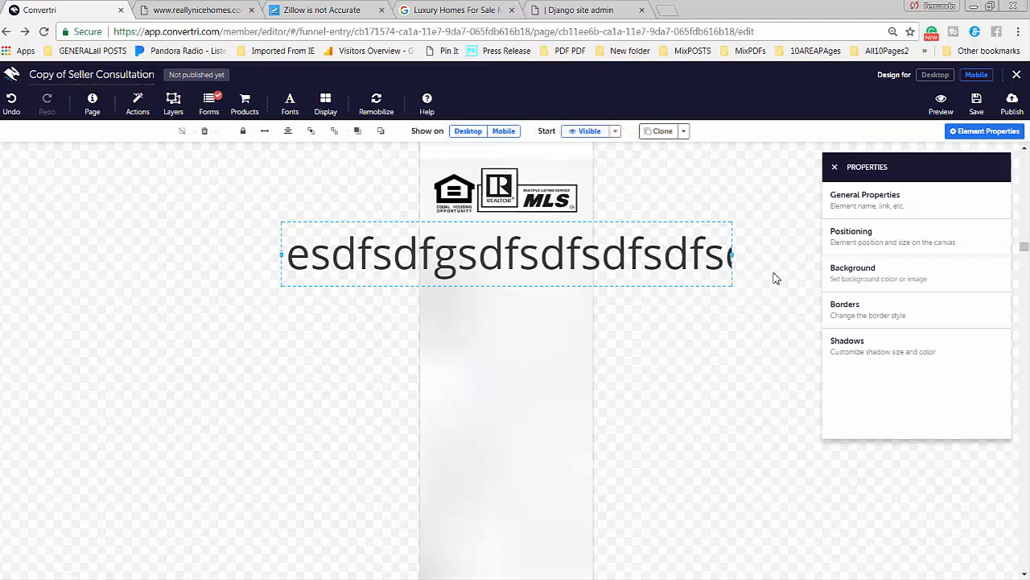
{"action": "mouse_move", "coordinate": [717, 256]}
{"action": "left_mouse_down"}
{"action": "mouse_move", "coordinate": [388, 256]}
{"action": "mouse_move", "coordinate": [721, 248]}
{"action": "left_mouse_up"}
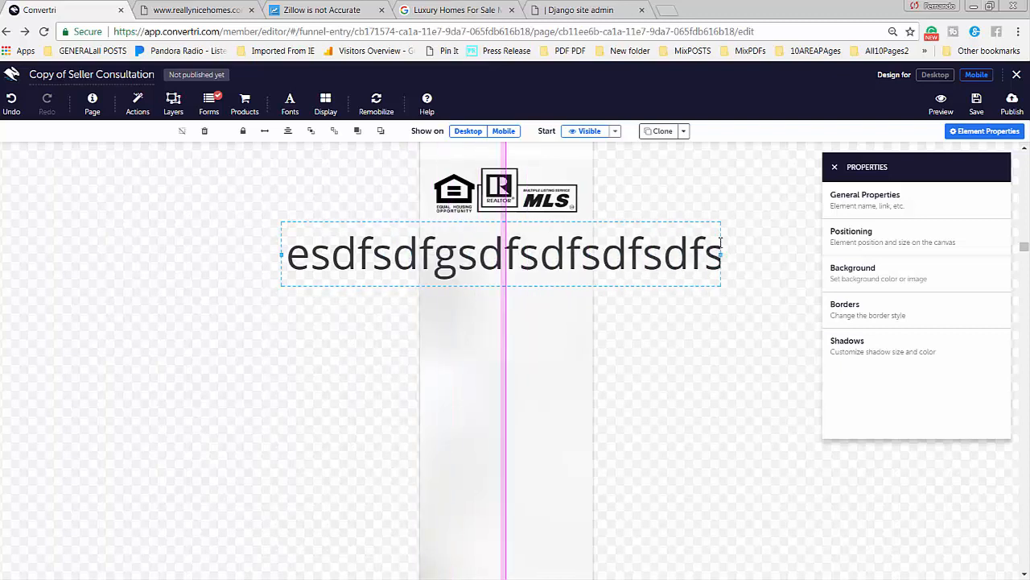
{"action": "left_click", "coordinate": [542, 287]}
{"action": "left_click", "coordinate": [510, 268]}
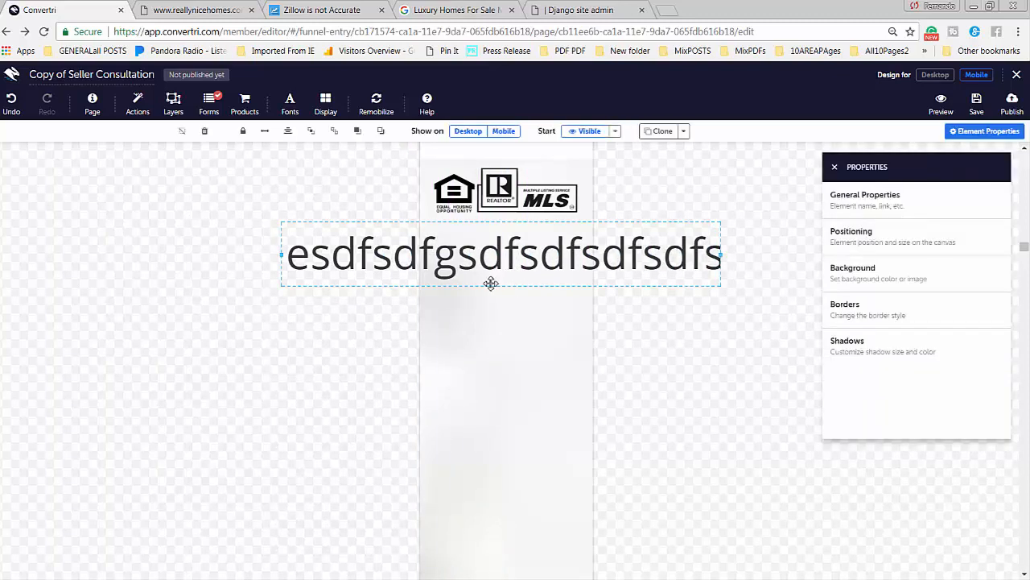
Reduce the mobile font size scaling of the filler text to 75% and finally to 30%
{"action": "double_click", "coordinate": [382, 268]}
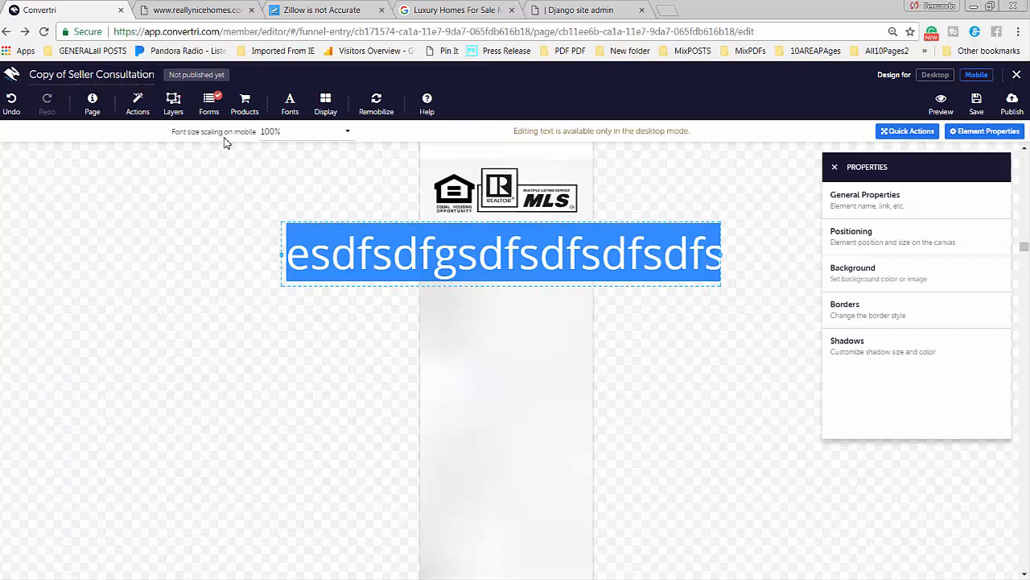
{"action": "left_click", "coordinate": [348, 134]}
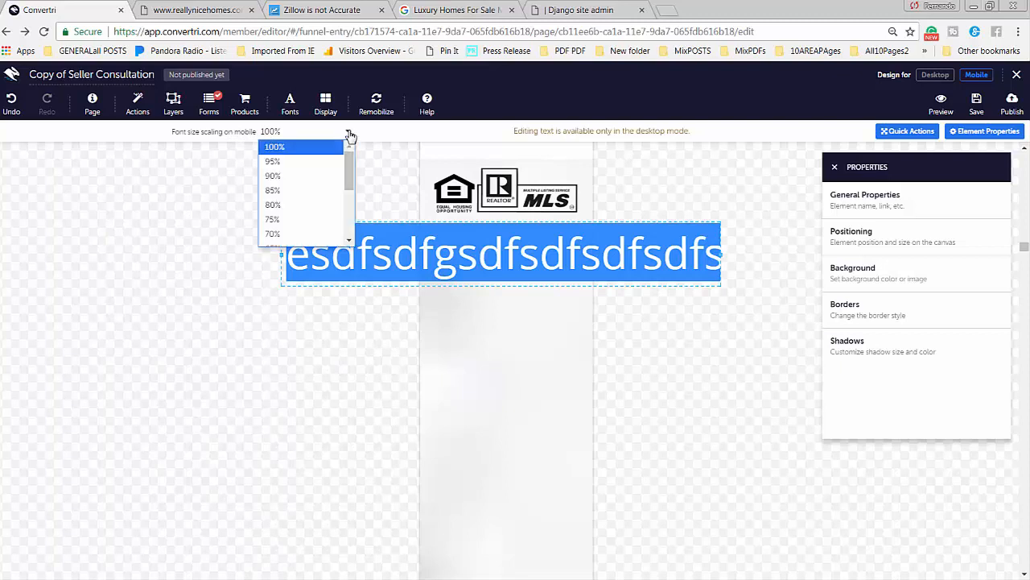
{"action": "left_click", "coordinate": [278, 219]}
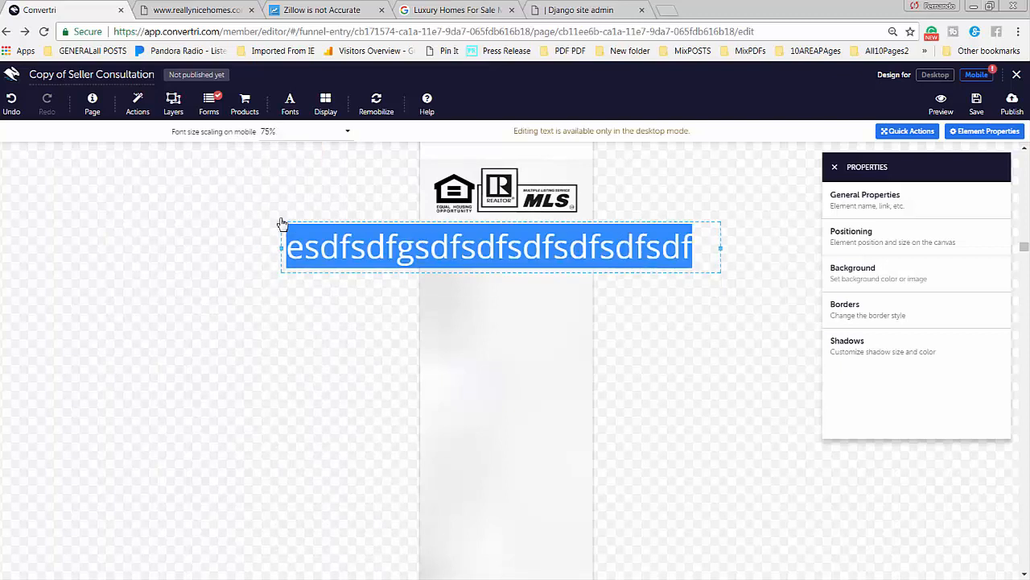
{"action": "left_click", "coordinate": [347, 134]}
{"action": "scroll", "coordinate": [292, 207], "scroll_direction": "down", "scroll_amount": 4}
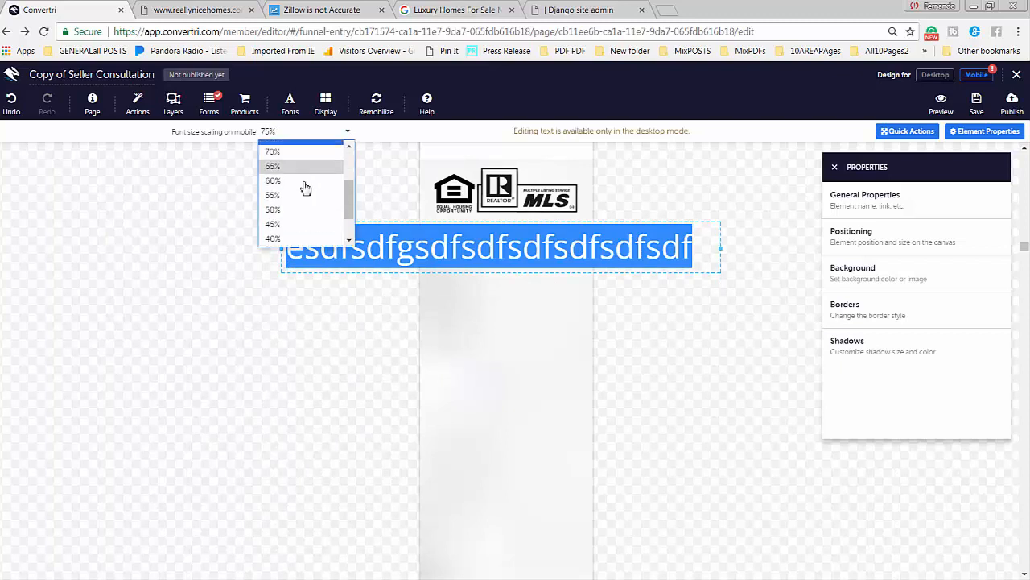
{"action": "left_click", "coordinate": [284, 225]}
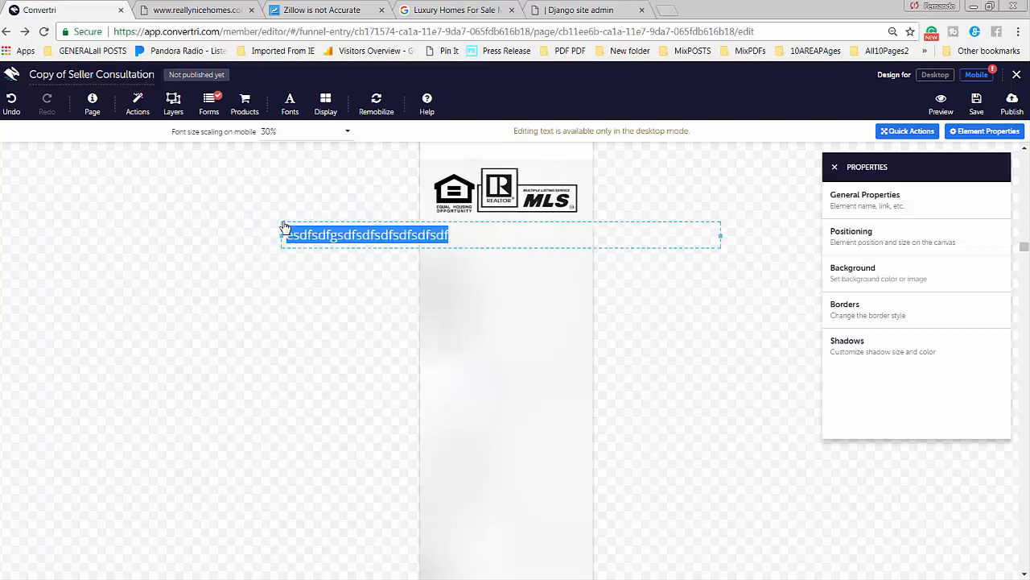
Narrow the filler text element and align it with the left edge of the mobile column
{"action": "left_click_drag", "start_coordinate": [721, 238], "coordinate": [540, 255]}
{"action": "left_click", "coordinate": [400, 246]}
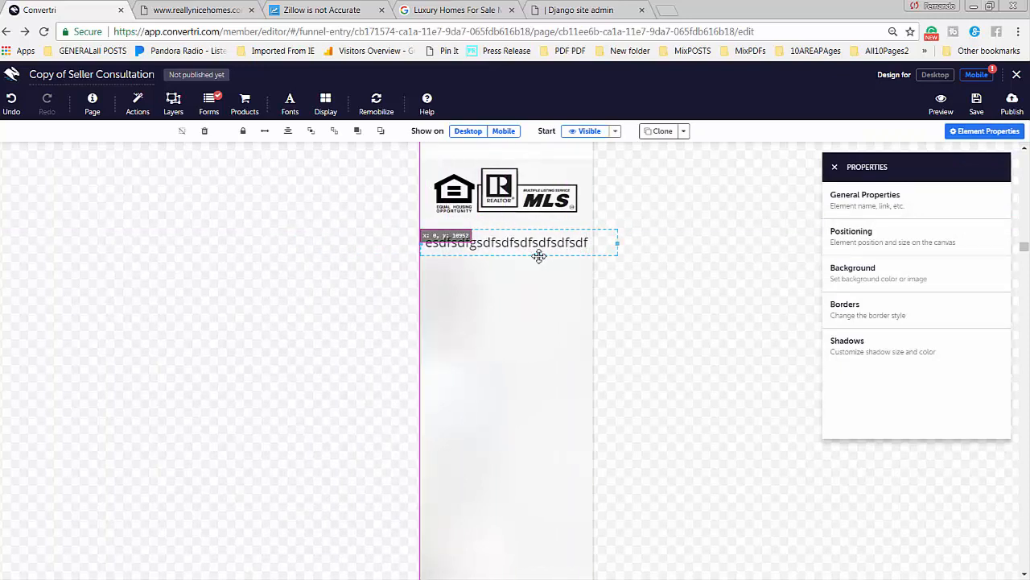
{"action": "left_click", "coordinate": [607, 337]}
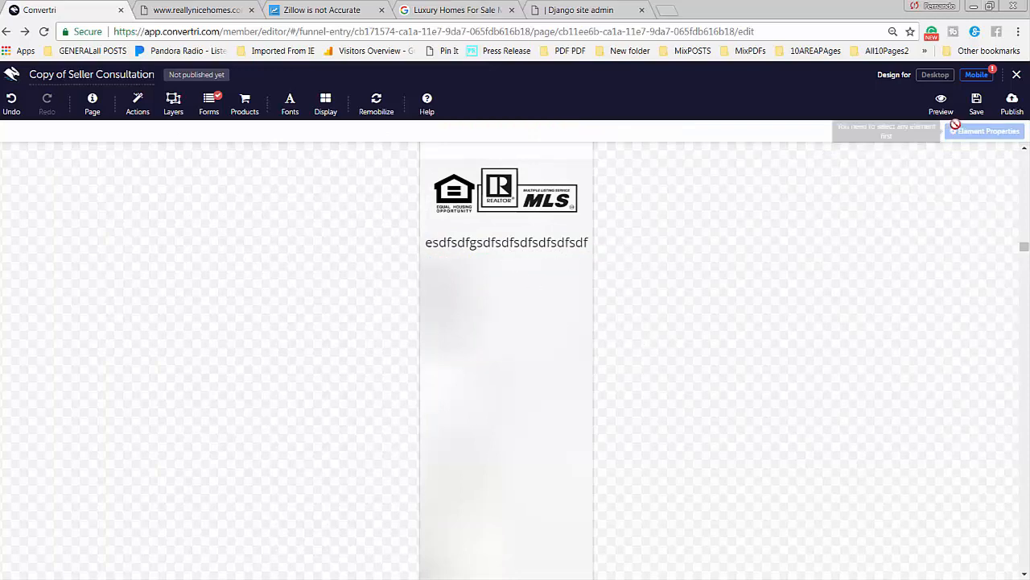
Try to move the filler text left in the desktop design and undo the last moves
{"action": "left_click", "coordinate": [935, 74]}
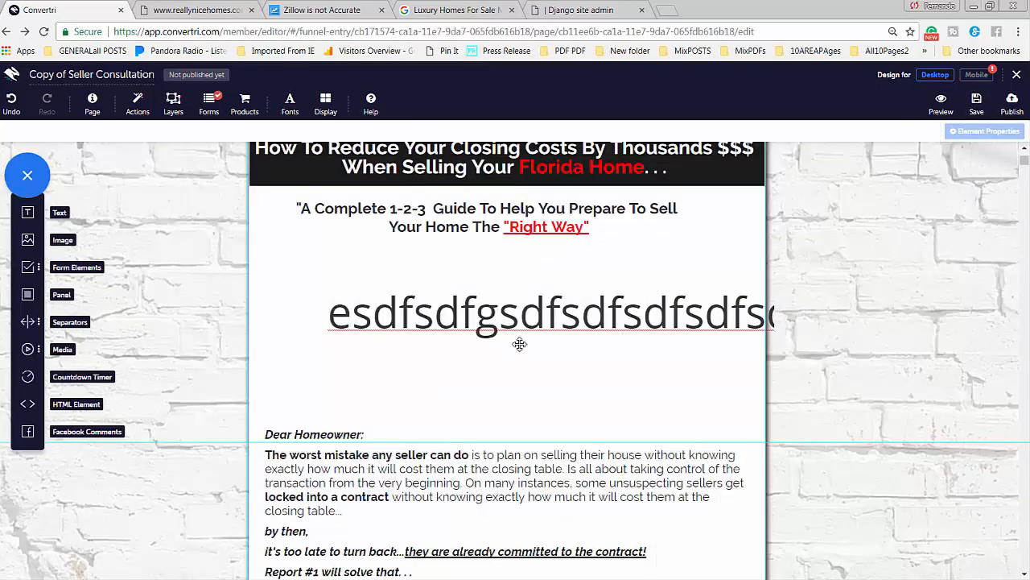
{"action": "left_click", "coordinate": [578, 340]}
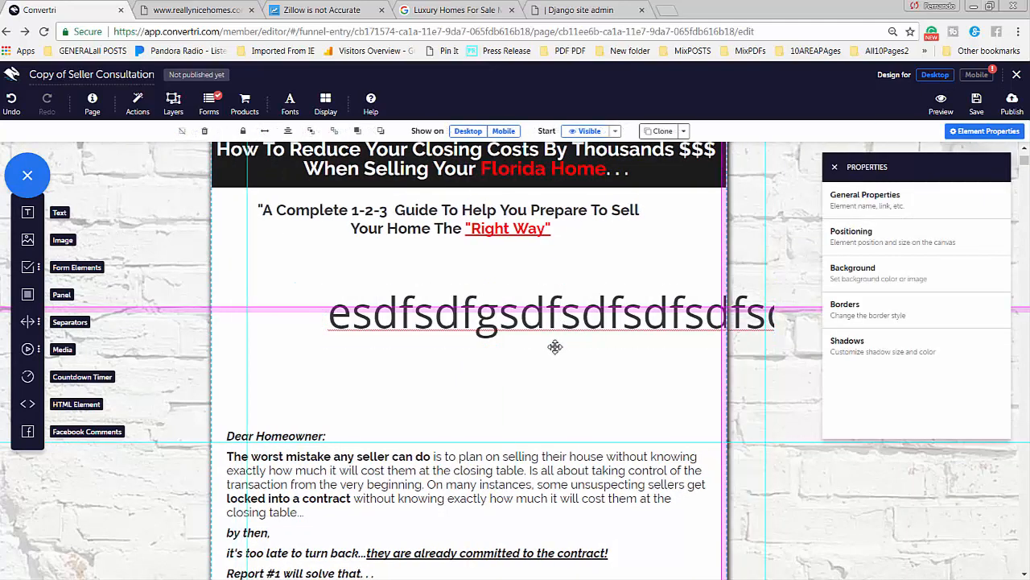
{"action": "left_click", "coordinate": [13, 103]}
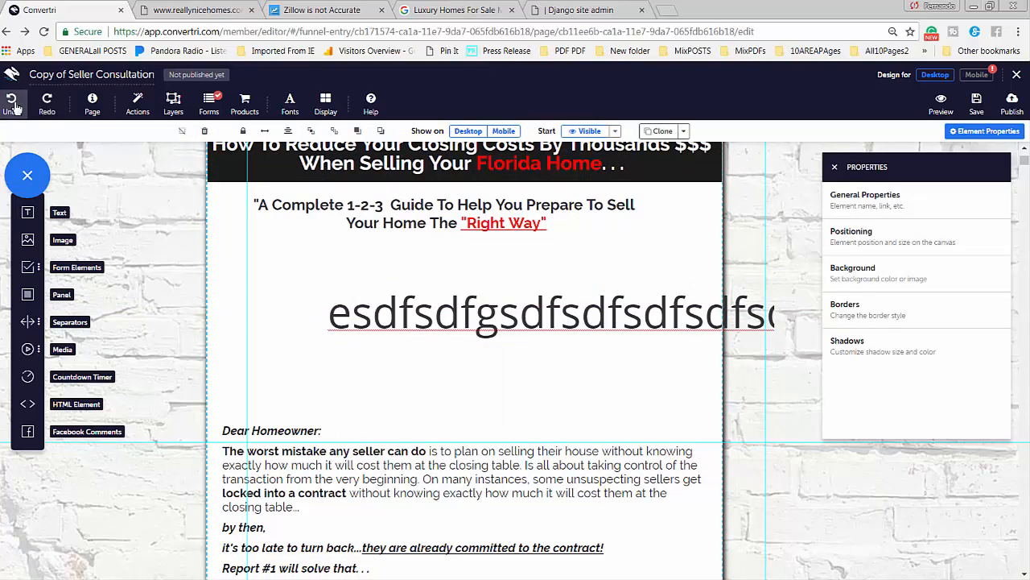
{"action": "left_click", "coordinate": [13, 103]}
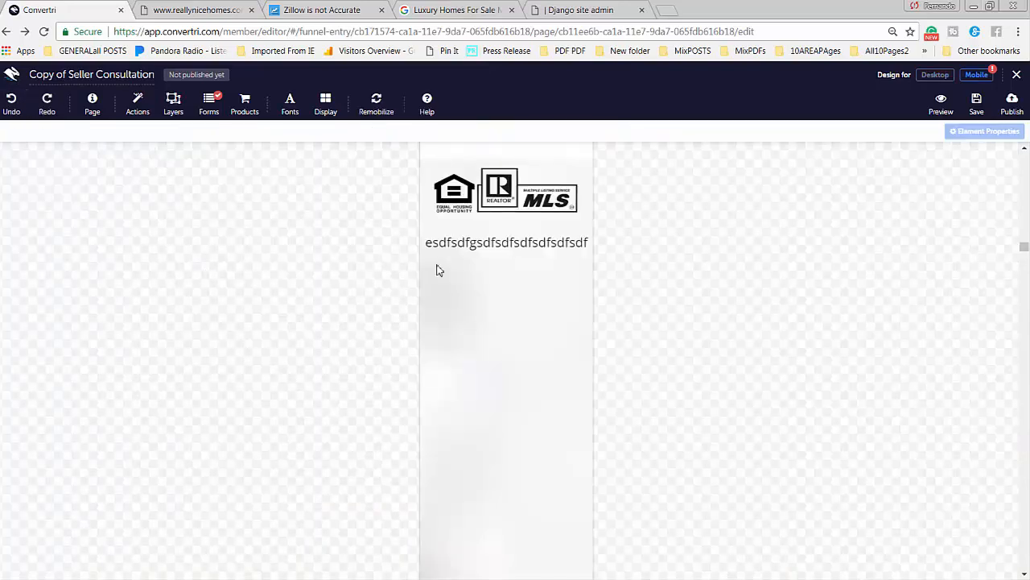
Move the filler text left in the desktop design and widen its element to just past the content column's right edge
{"action": "left_click", "coordinate": [933, 75]}
{"action": "left_click", "coordinate": [483, 330]}
{"action": "mouse_move", "coordinate": [511, 344]}
{"action": "left_mouse_down"}
{"action": "mouse_move", "coordinate": [437, 346]}
{"action": "mouse_move", "coordinate": [479, 345]}
{"action": "mouse_move", "coordinate": [465, 345]}
{"action": "left_mouse_up"}
{"action": "left_click_drag", "start_coordinate": [729, 314], "coordinate": [778, 313]}
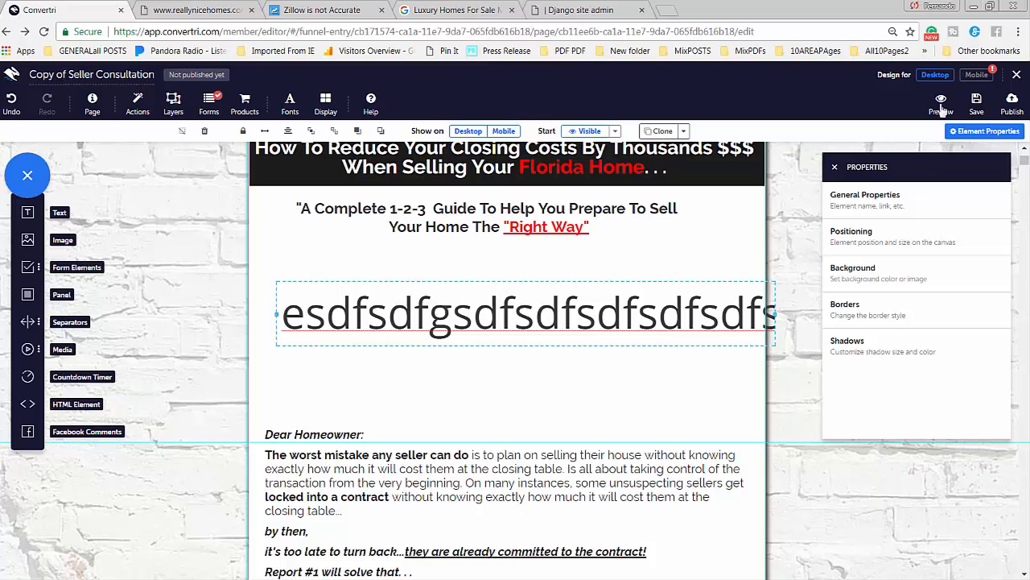
Set the mobile font size scaling of the filler text to 25%
{"action": "left_click", "coordinate": [976, 76]}
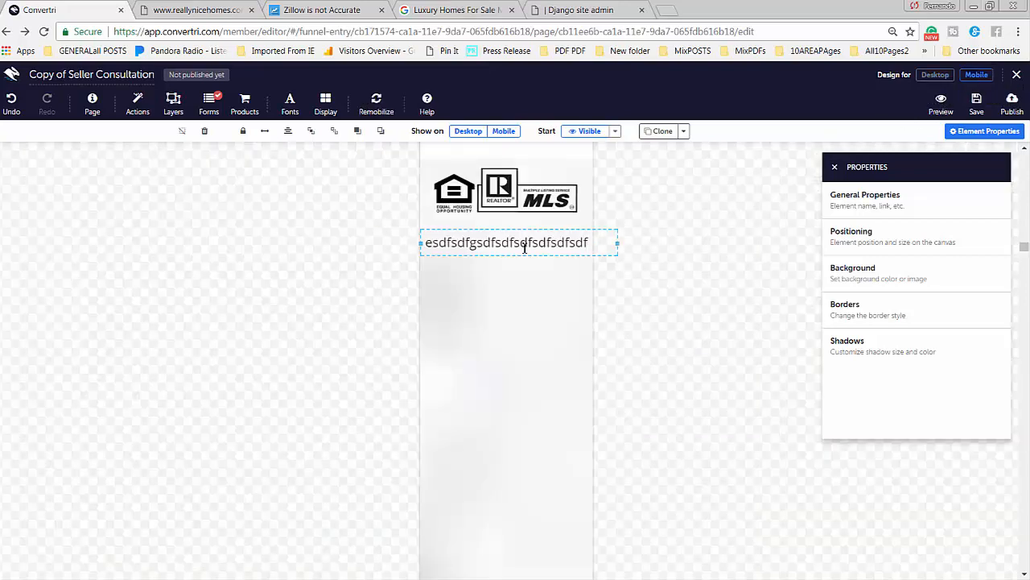
{"action": "double_click", "coordinate": [483, 249]}
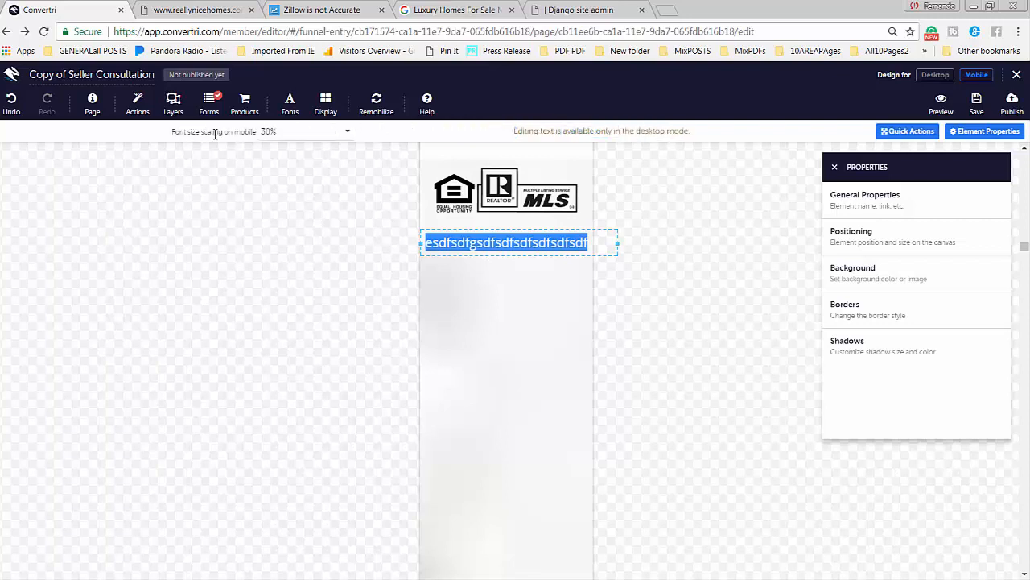
{"action": "left_click", "coordinate": [350, 134]}
{"action": "scroll", "coordinate": [326, 193], "scroll_direction": "down", "scroll_amount": 3}
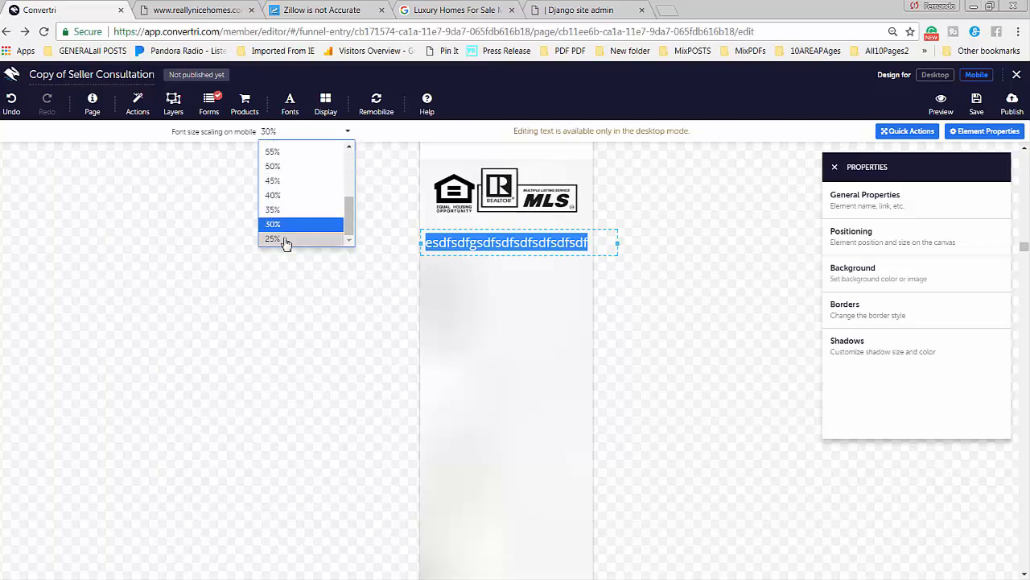
{"action": "left_click", "coordinate": [287, 244]}
{"action": "left_click", "coordinate": [544, 288]}
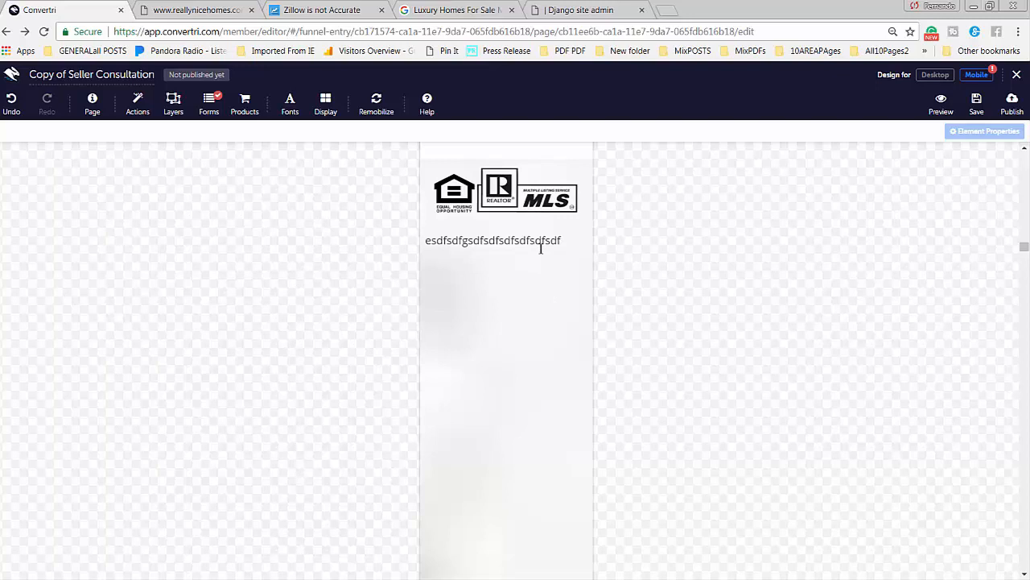
{"action": "left_click", "coordinate": [542, 248]}
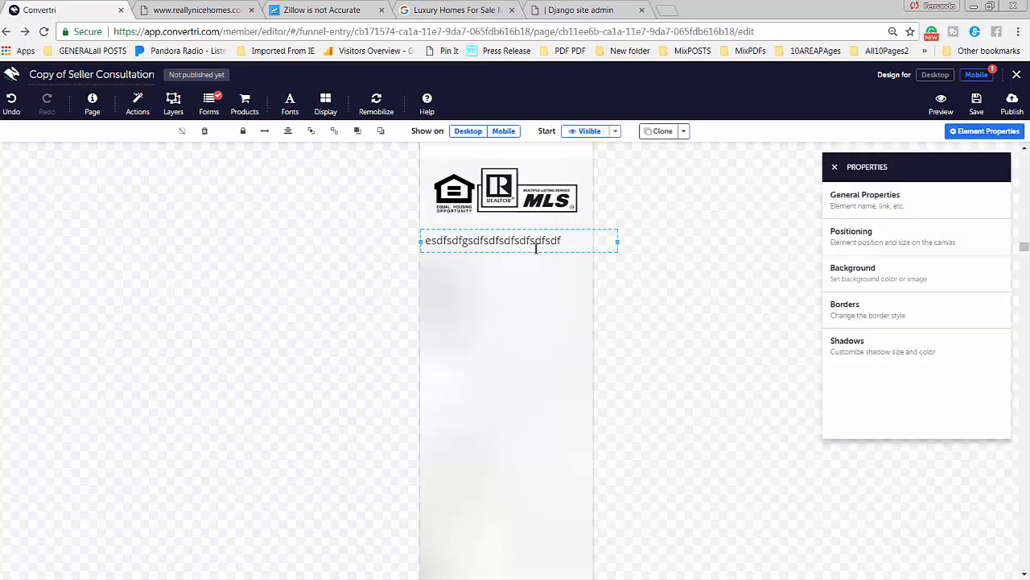
Slightly enlarge the portrait photo below the "I've raved about you to everybody" testimonial in the mobile design
{"action": "scroll", "coordinate": [546, 266], "scroll_direction": "up", "scroll_amount": 3}
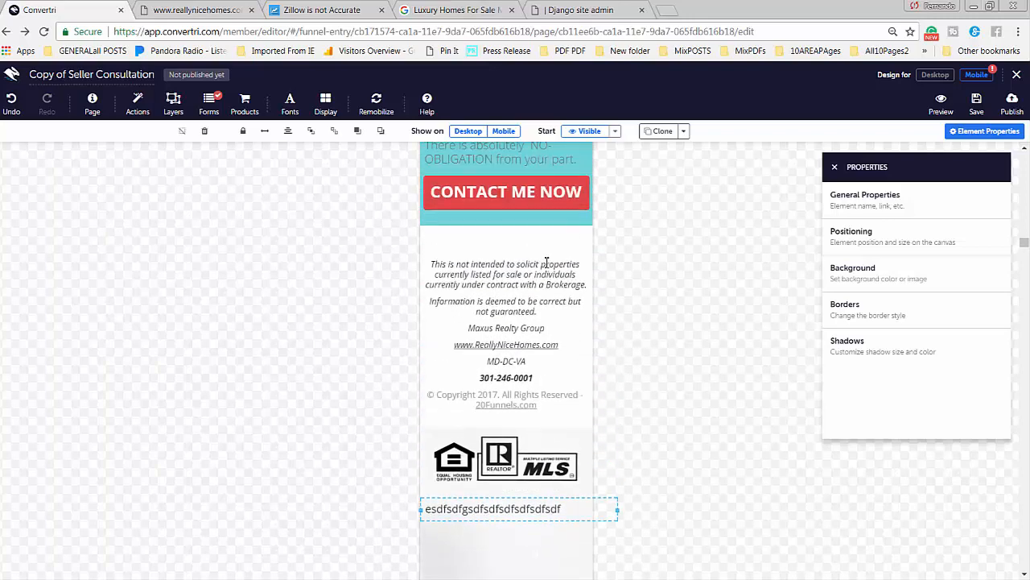
{"action": "scroll", "coordinate": [546, 264], "scroll_direction": "up", "scroll_amount": 6}
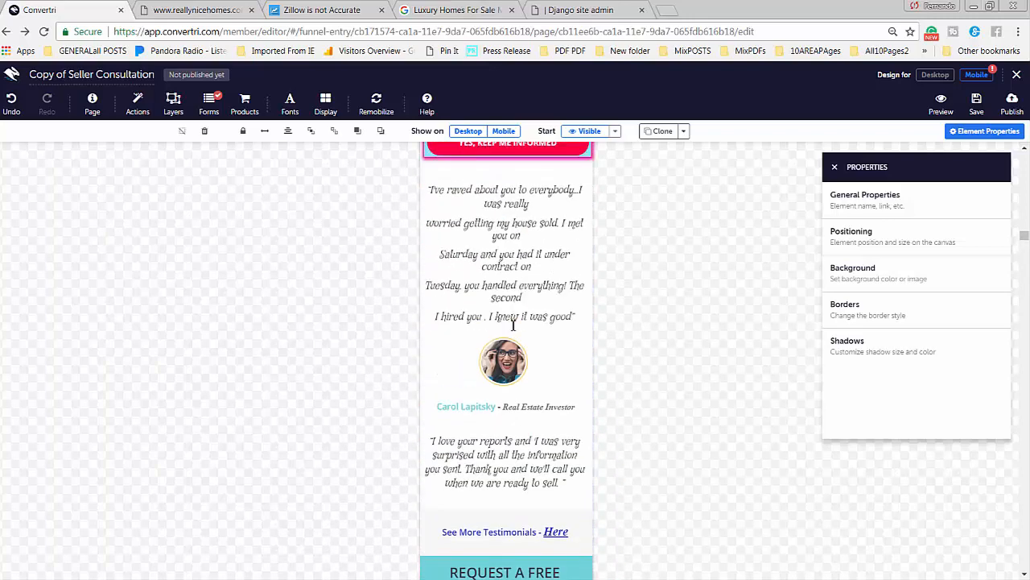
{"action": "left_click", "coordinate": [506, 345]}
{"action": "mouse_move", "coordinate": [530, 339]}
{"action": "left_mouse_down"}
{"action": "mouse_move", "coordinate": [685, 153]}
{"action": "mouse_move", "coordinate": [533, 346]}
{"action": "left_mouse_up"}
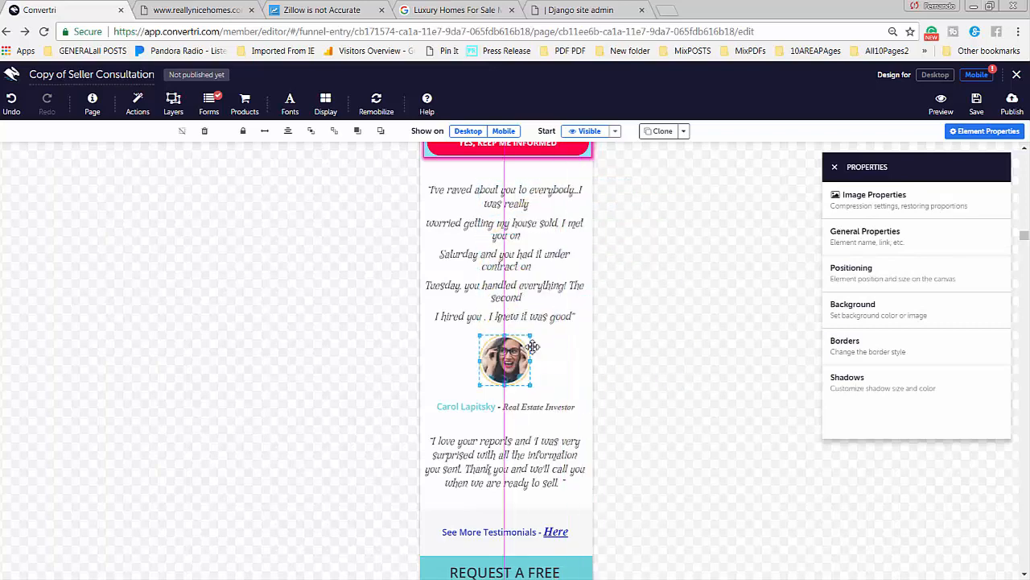
{"action": "left_click", "coordinate": [633, 352]}
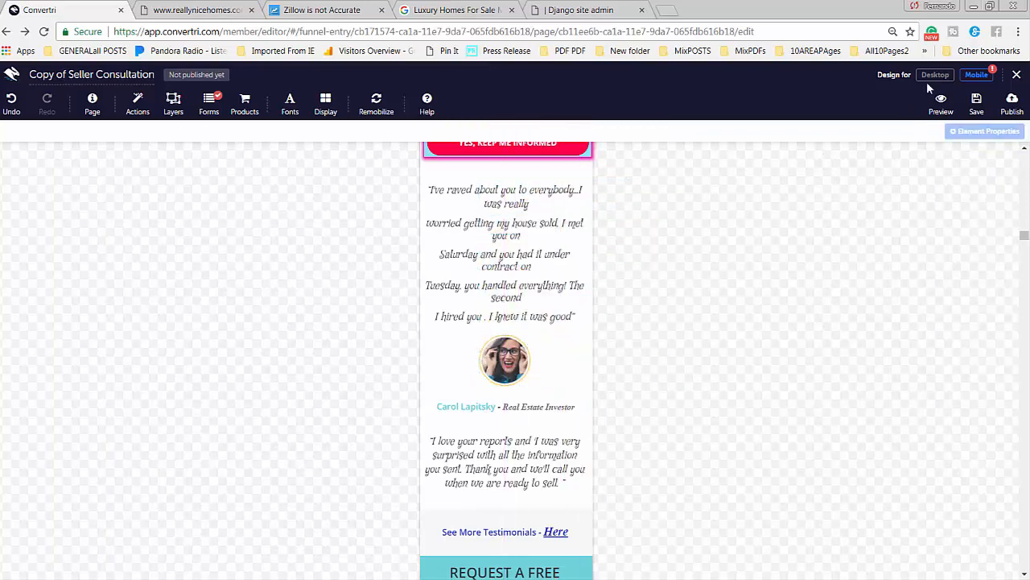
Return to the desktop design and delete the filler text element below the "Right Way" subtitle
{"action": "mouse_move", "coordinate": [991, 77]}
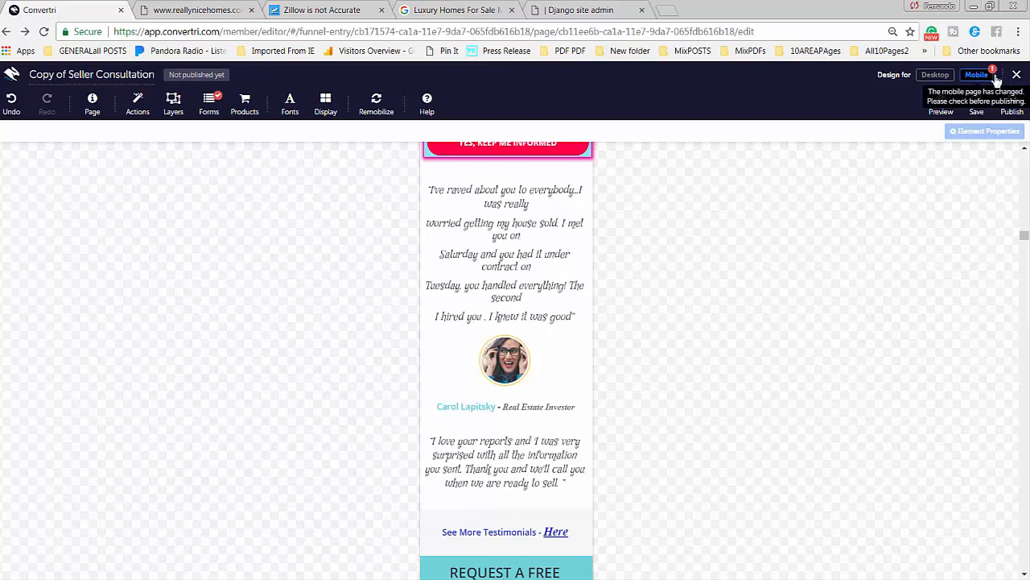
{"action": "left_click", "coordinate": [938, 77]}
{"action": "left_click", "coordinate": [533, 310]}
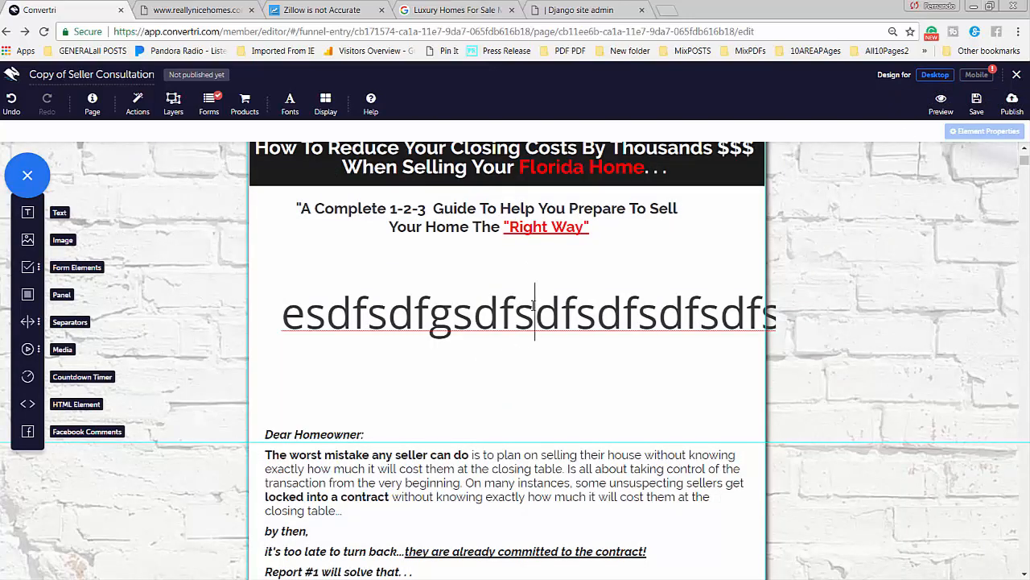
{"action": "left_click", "coordinate": [334, 283]}
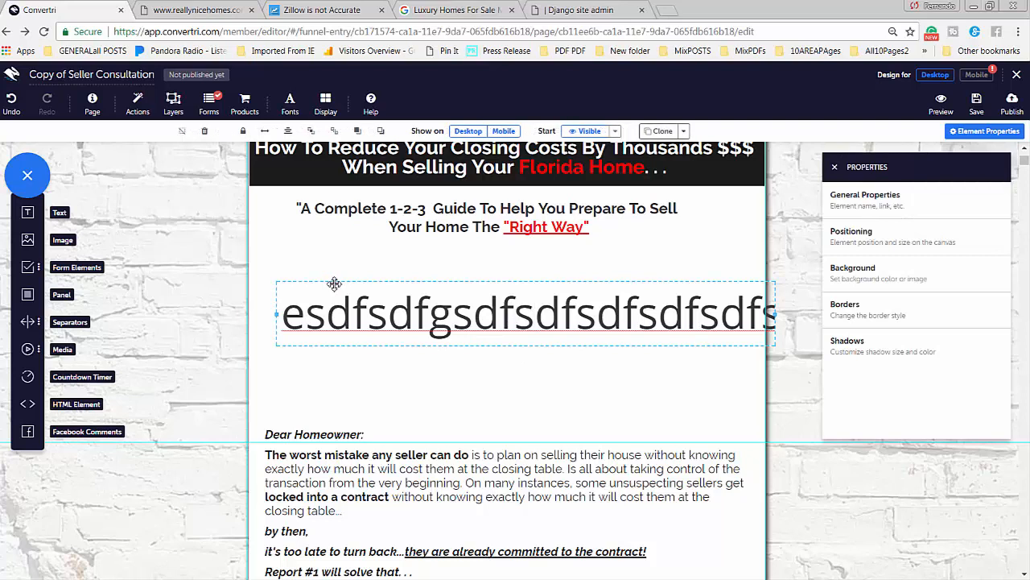
{"action": "left_click", "coordinate": [204, 131]}
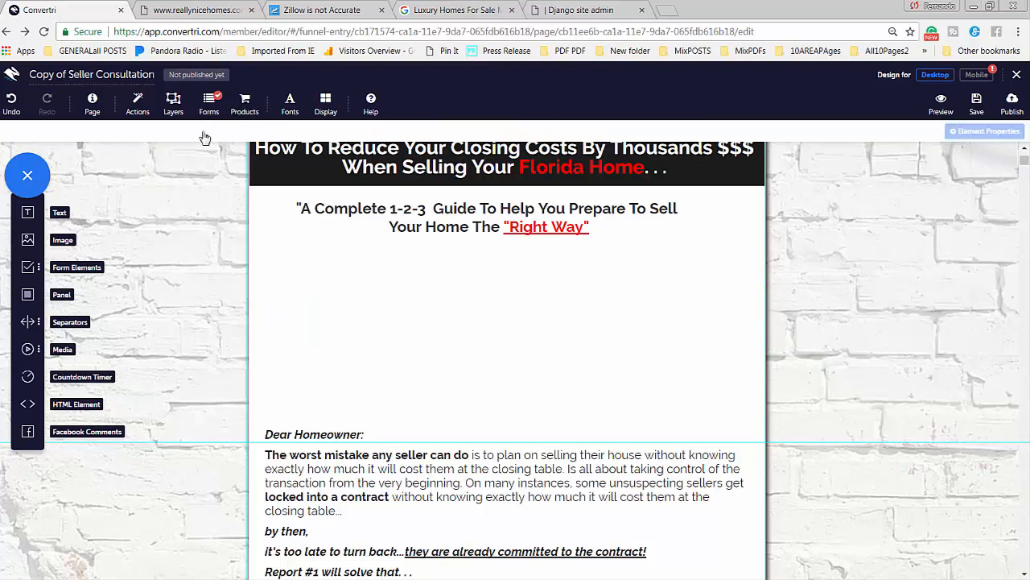
Move the "Dear Homeowner" text block and the content below it up to just under the subtitle, and save the page
{"action": "left_click", "coordinate": [347, 433]}
{"action": "left_click_drag", "start_coordinate": [367, 425], "coordinate": [391, 268]}
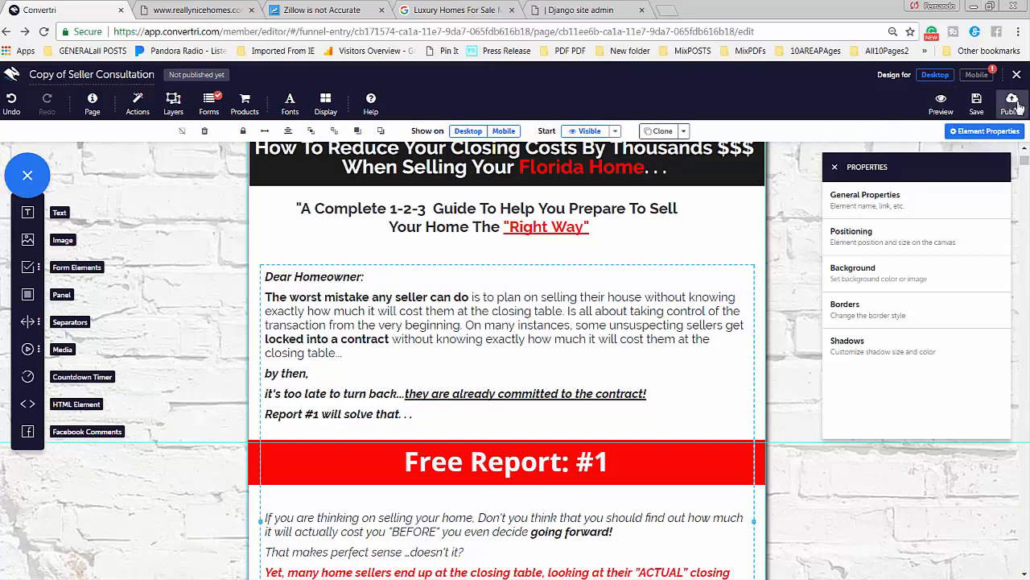
{"action": "left_click", "coordinate": [977, 103]}
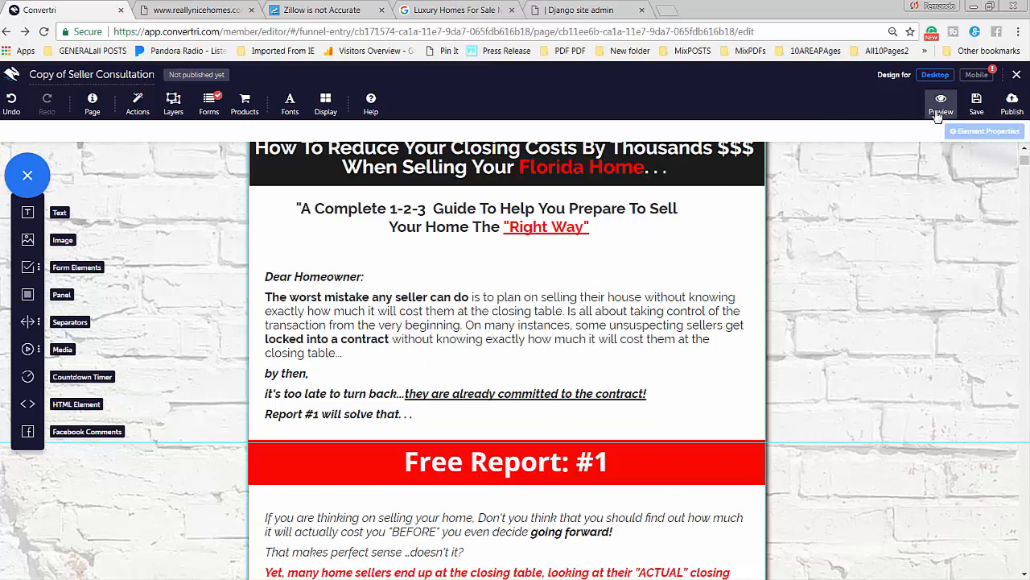
Publish the page under the path "free-report"
{"action": "left_click", "coordinate": [1012, 105]}
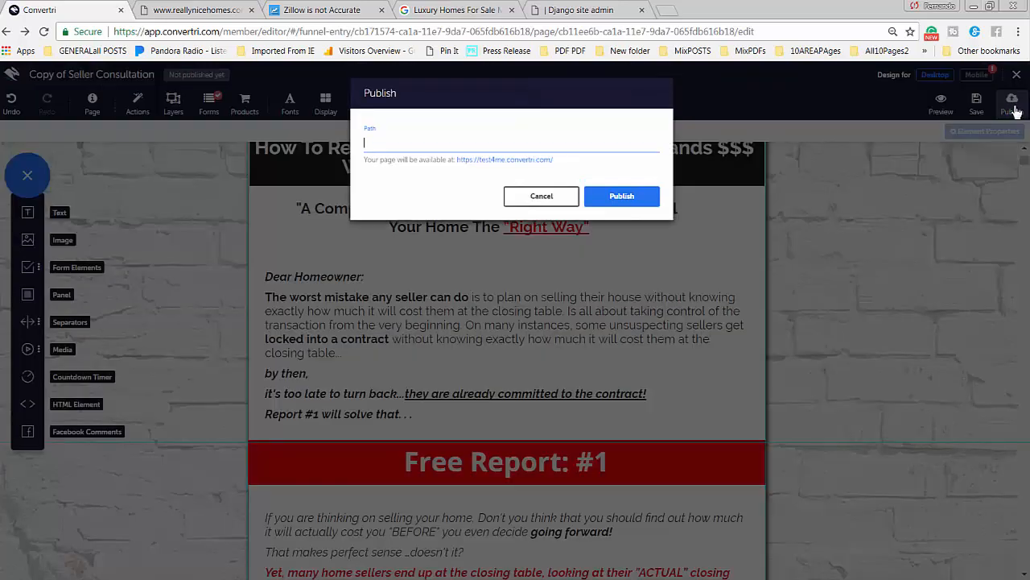
{"action": "left_click", "coordinate": [374, 146]}
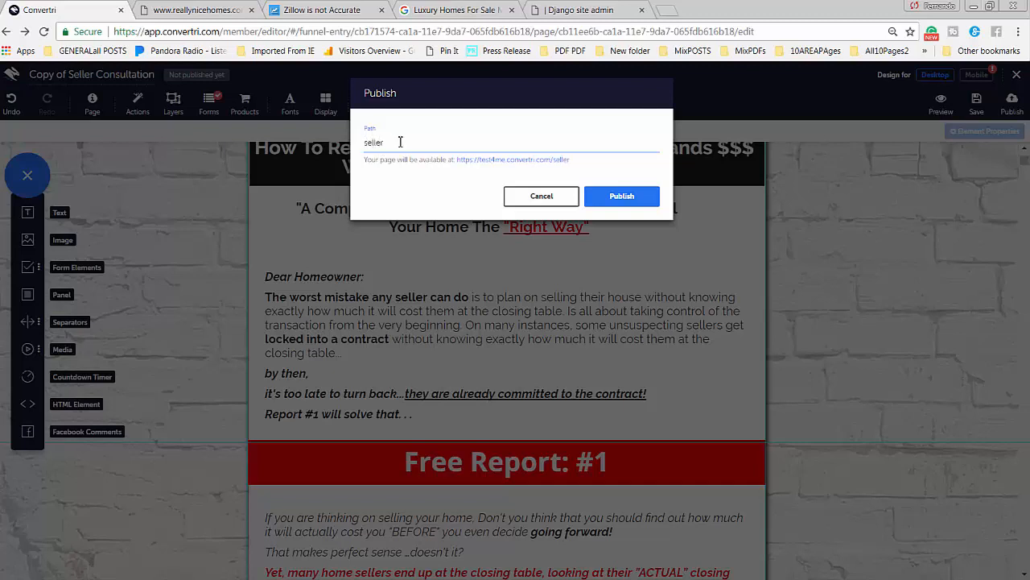
{"action": "key", "text": "BackSpace"}
{"action": "key", "text": "BackSpace"}
{"action": "key", "text": "BackSpace"}
{"action": "key", "text": "BackSpace"}
{"action": "key", "text": "BackSpace"}
{"action": "key", "text": "BackSpace"}
{"action": "key", "text": "BackSpace"}
{"action": "key", "text": "BackSpace"}
{"action": "key", "text": "BackSpace"}
{"action": "left_click", "coordinate": [625, 202]}
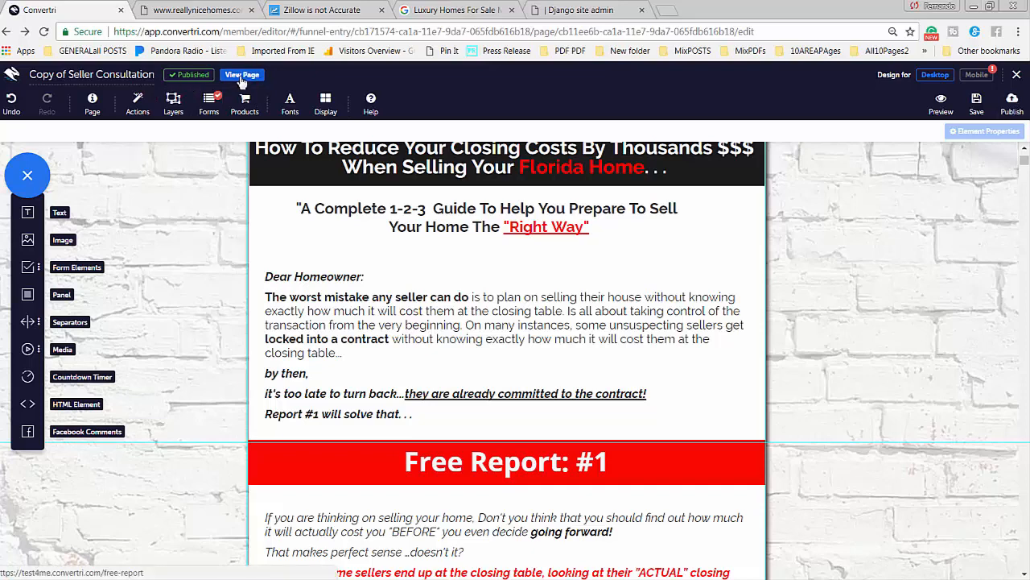
Open the published "free-report" page in the browser and copy its full web address
{"action": "left_click", "coordinate": [242, 75]}
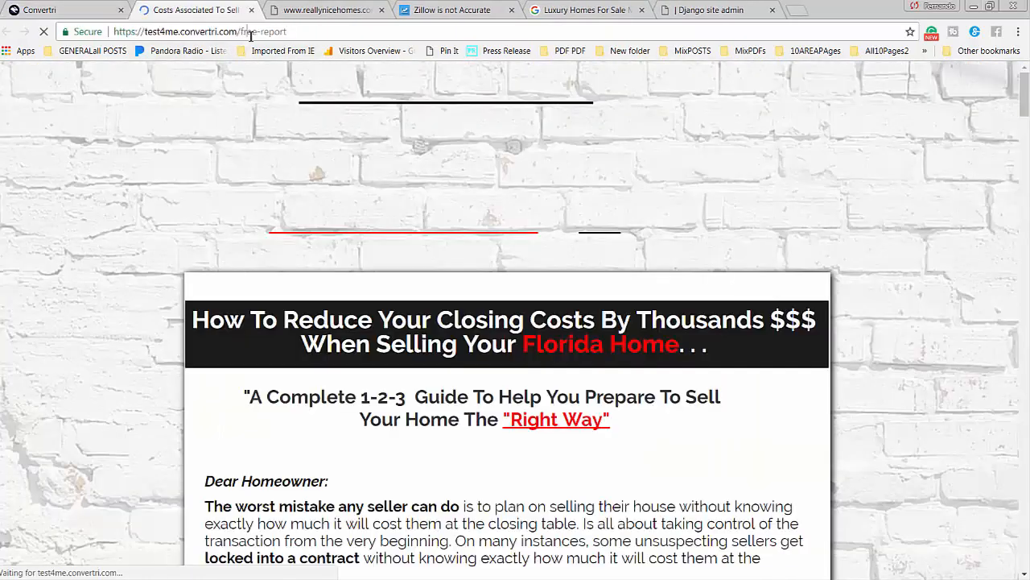
{"action": "left_click", "coordinate": [250, 35]}
{"action": "right_click", "coordinate": [249, 36]}
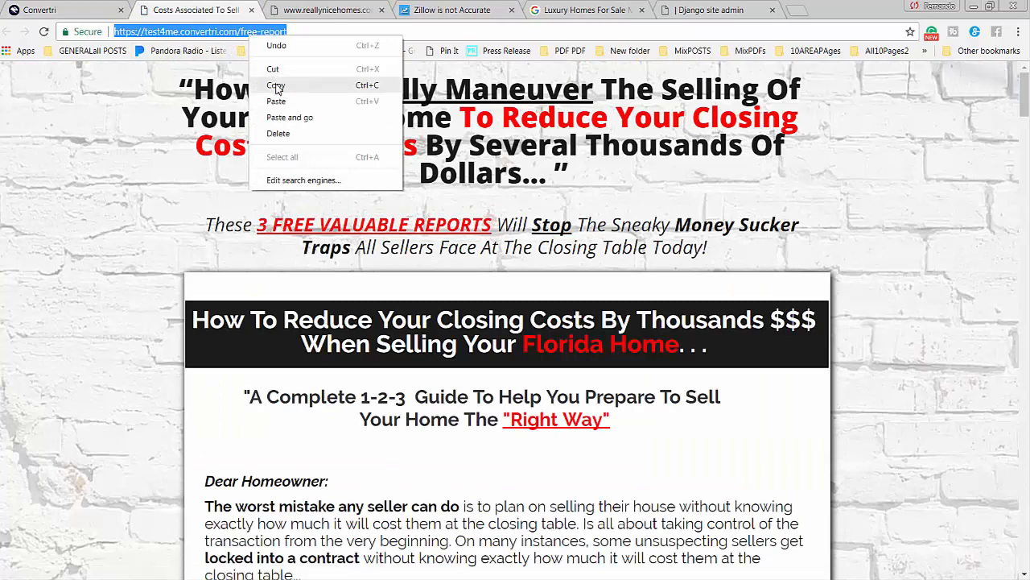
{"action": "left_click", "coordinate": [270, 84]}
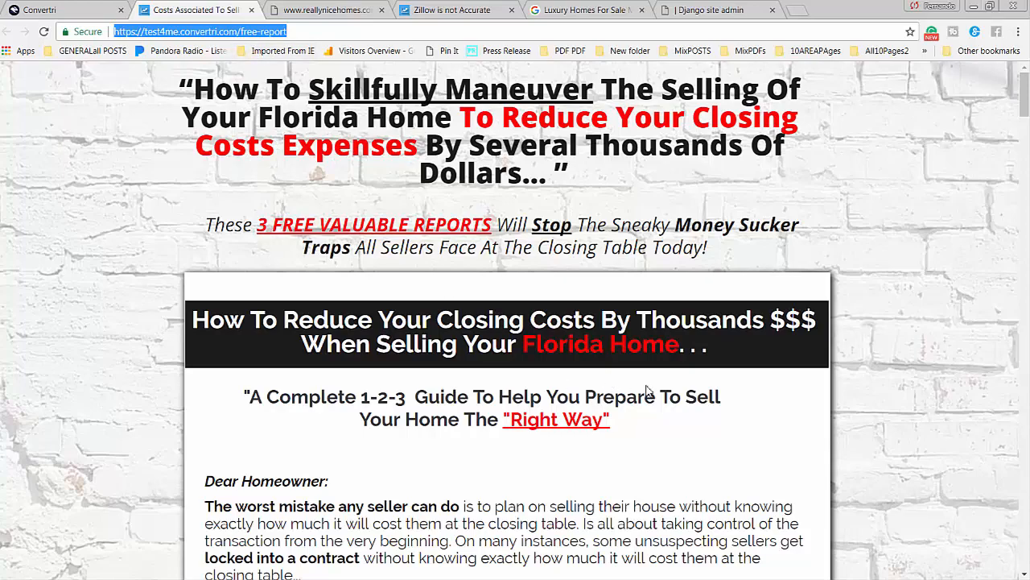
Review the published page down to the testimonials, testing the "CONTACT ME" consultation link and closing the contact form it opens
{"action": "left_click", "coordinate": [991, 431]}
{"action": "scroll", "coordinate": [978, 443], "scroll_direction": "down", "scroll_amount": 15}
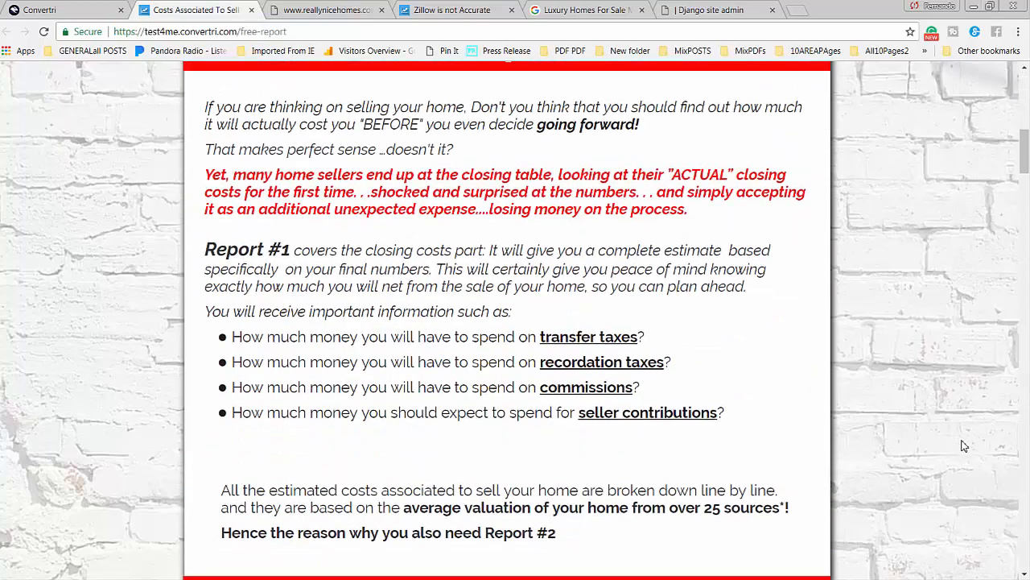
{"action": "scroll", "coordinate": [969, 450], "scroll_direction": "down", "scroll_amount": 20}
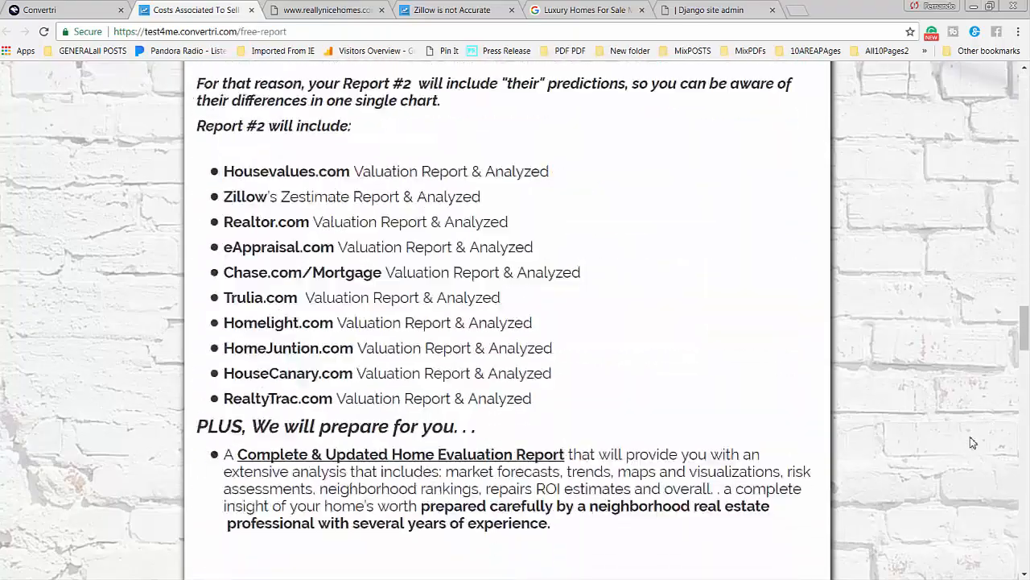
{"action": "scroll", "coordinate": [971, 446], "scroll_direction": "down", "scroll_amount": 18}
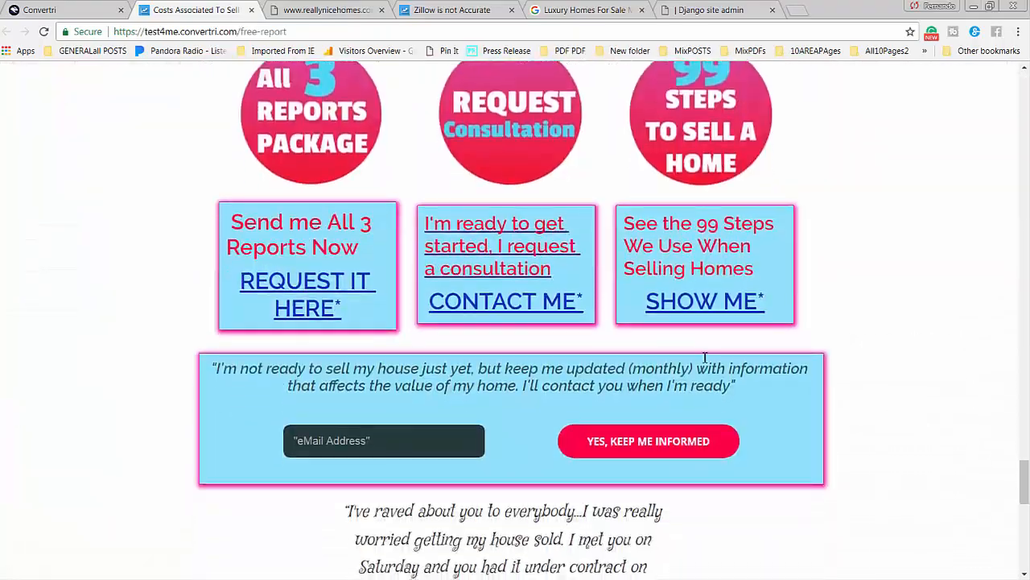
{"action": "left_click", "coordinate": [538, 314]}
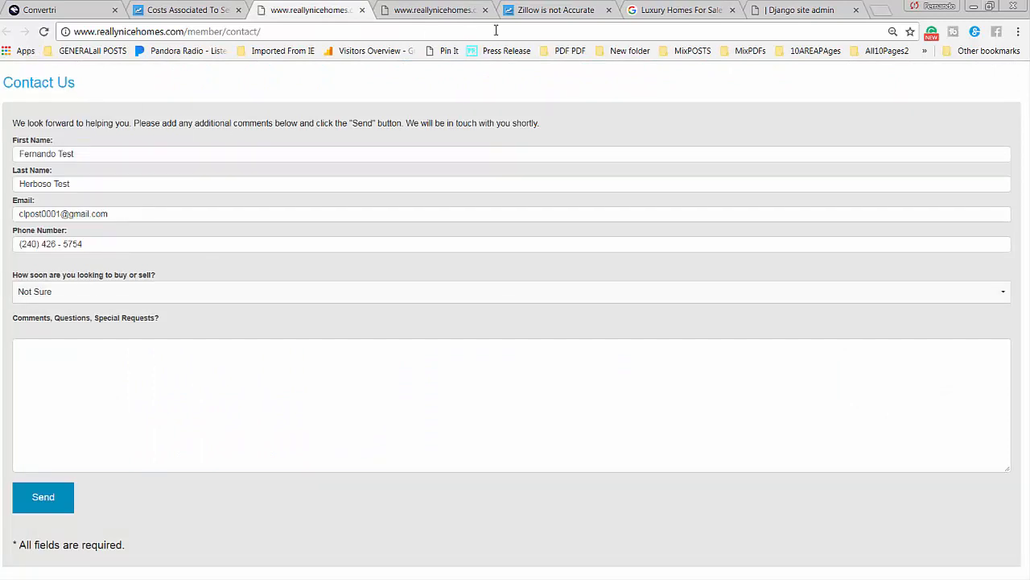
{"action": "left_click", "coordinate": [362, 9]}
{"action": "scroll", "coordinate": [936, 349], "scroll_direction": "down", "scroll_amount": 3}
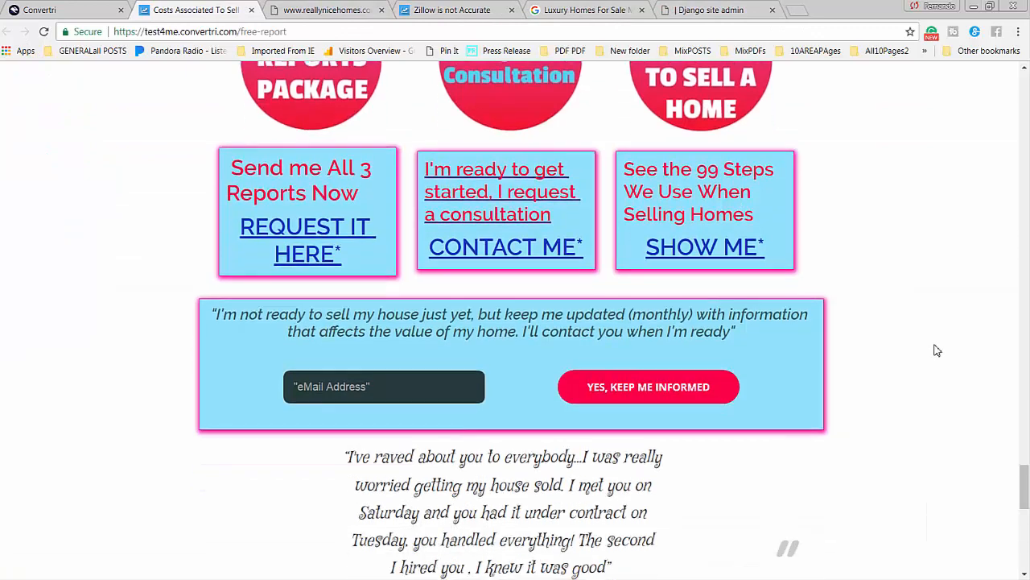
{"action": "scroll", "coordinate": [941, 356], "scroll_direction": "down", "scroll_amount": 2}
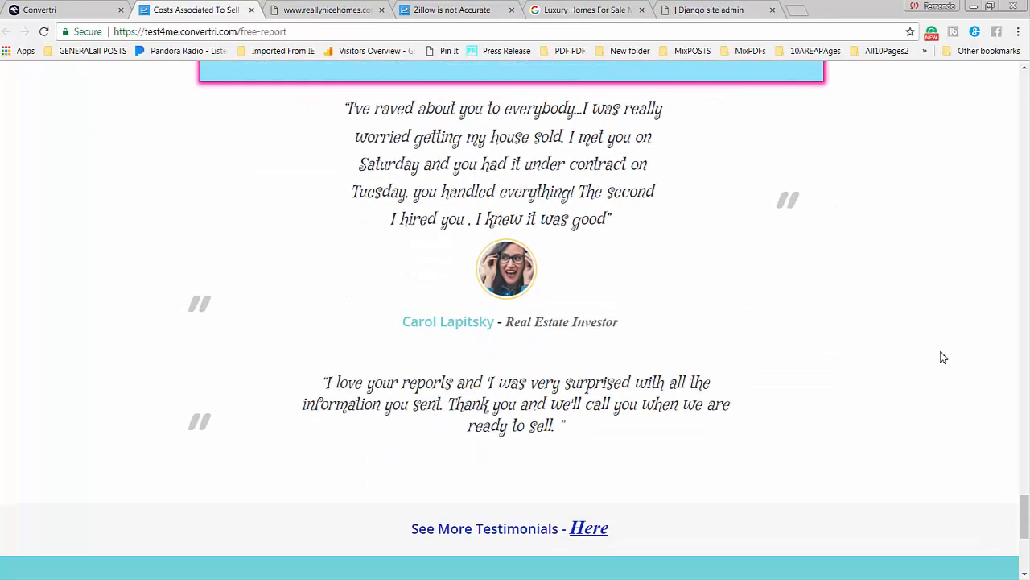